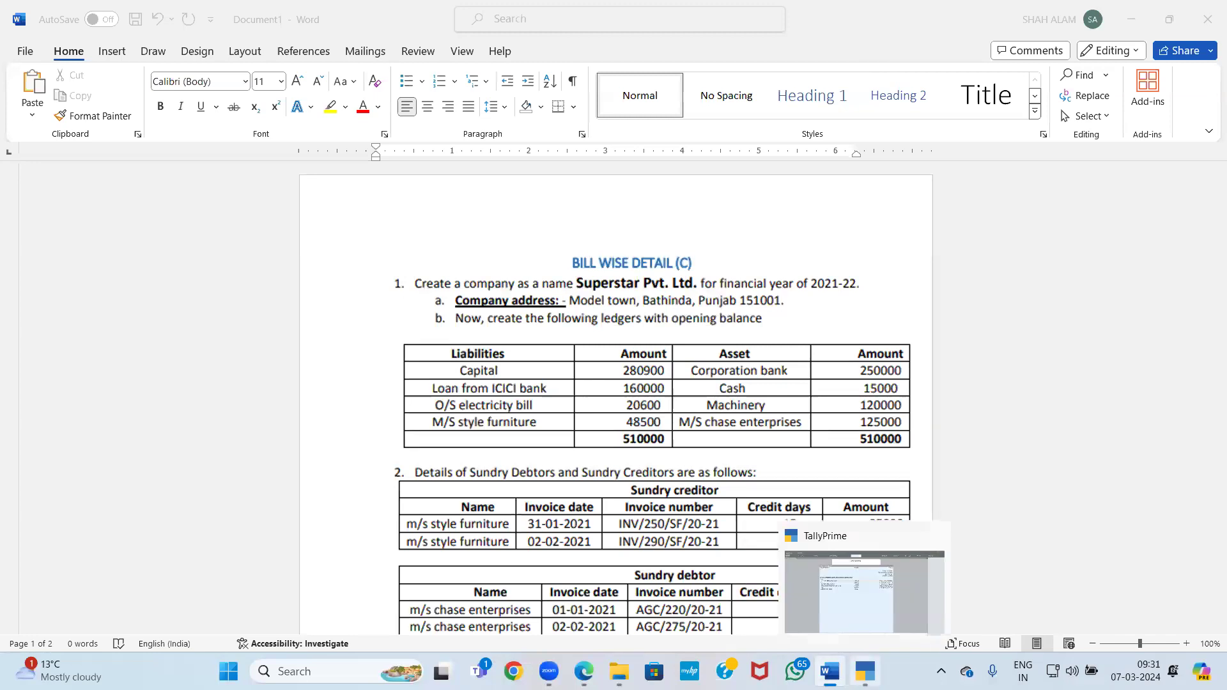
Switch to TallyPrime and start creating a company named Superstar Pvt Ltd, leaving its address blank
left_click(866, 671)
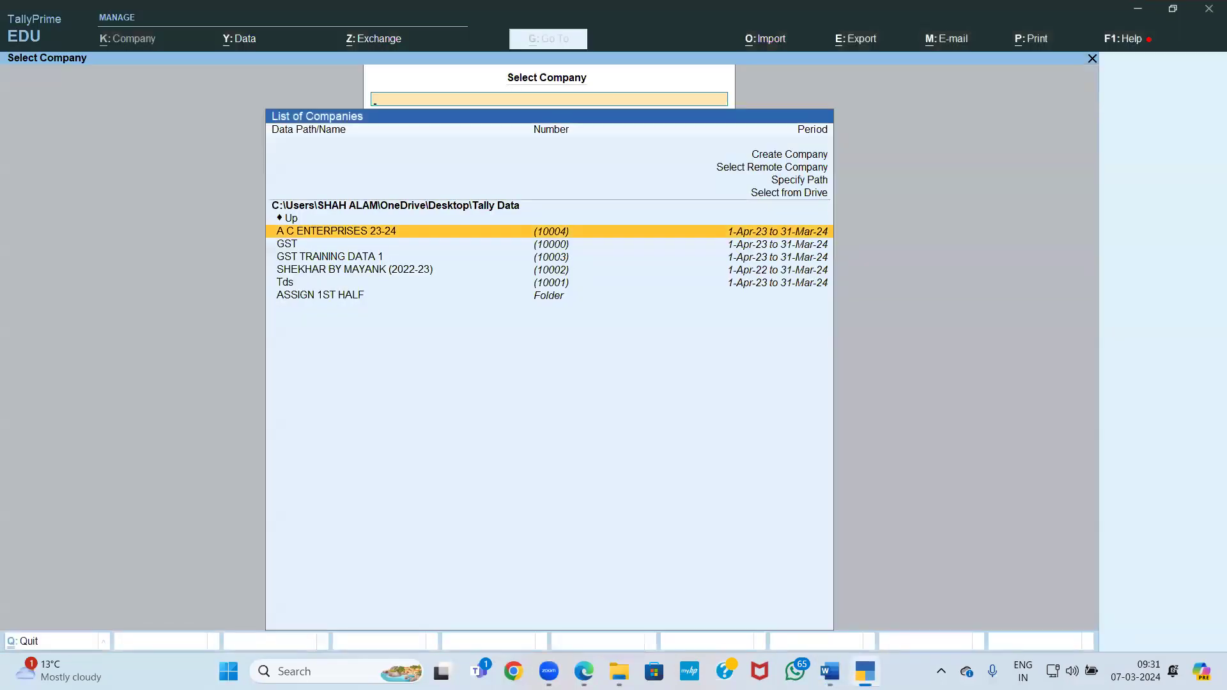
key("Up")
key("Up")
key("Up")
key("Up")
key("Up")
key("Return")
type("Sup")
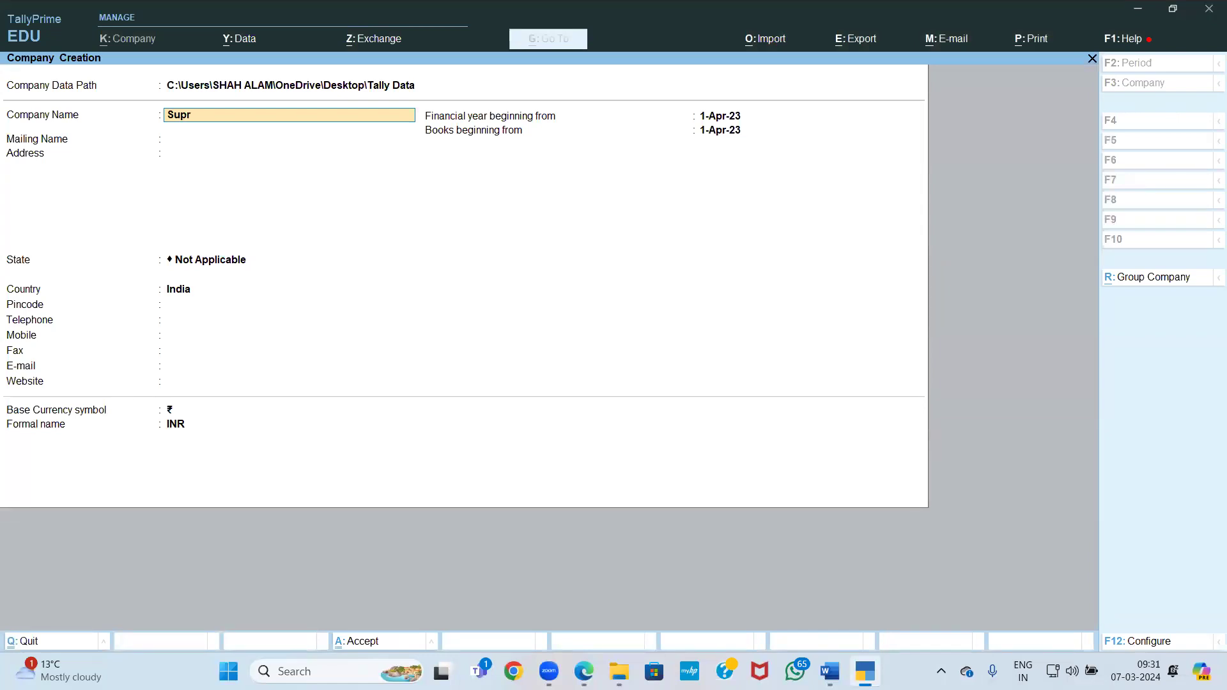
type("erstar Pvt Ltd")
key("Return")
key("Return")
key("Return")
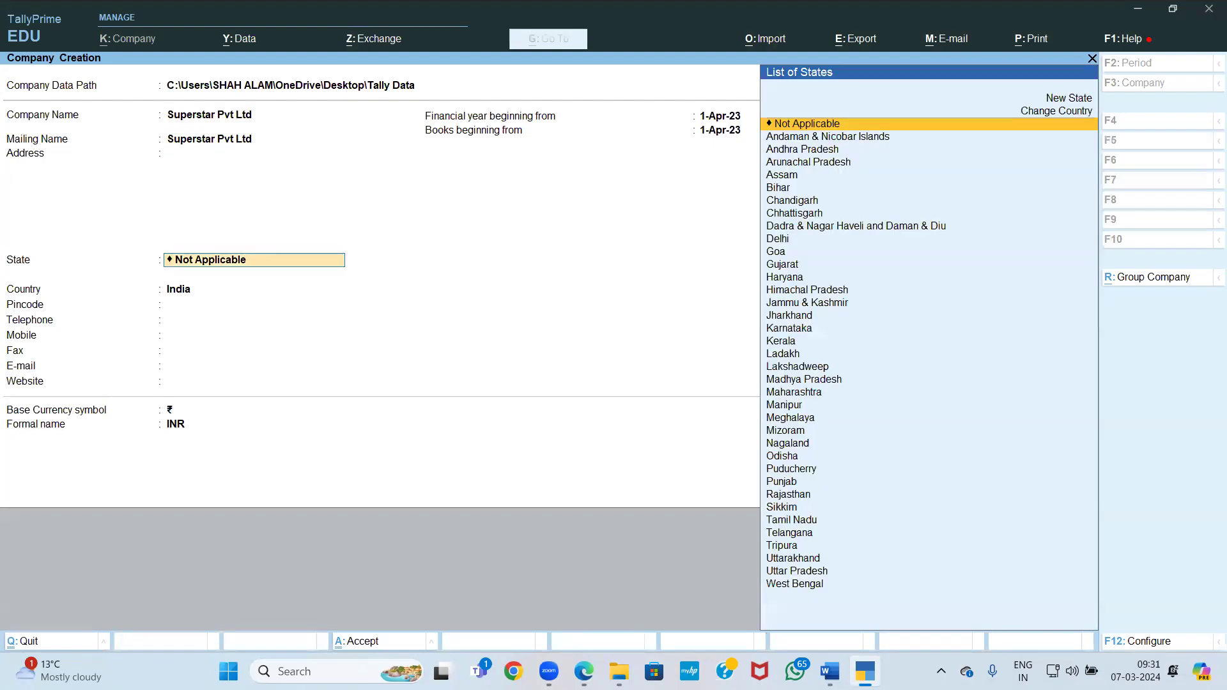
Set the company's state to Punjab
type("P")
key("Down")
key("Return")
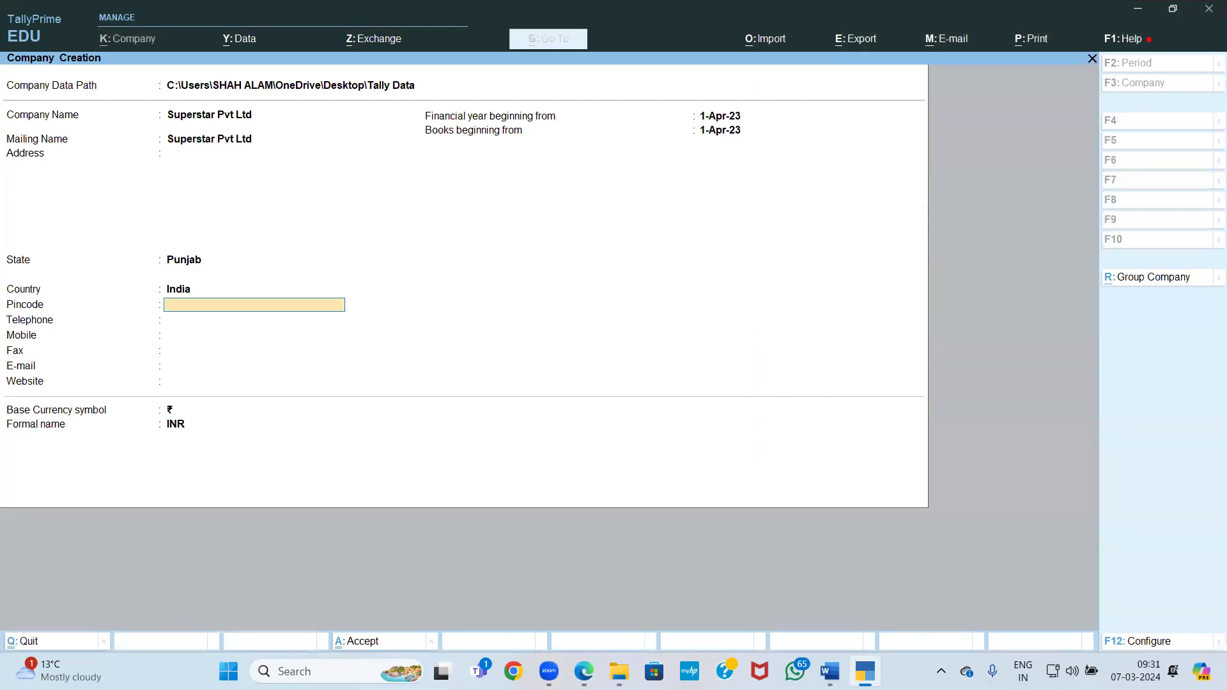
key("ctrl+a")
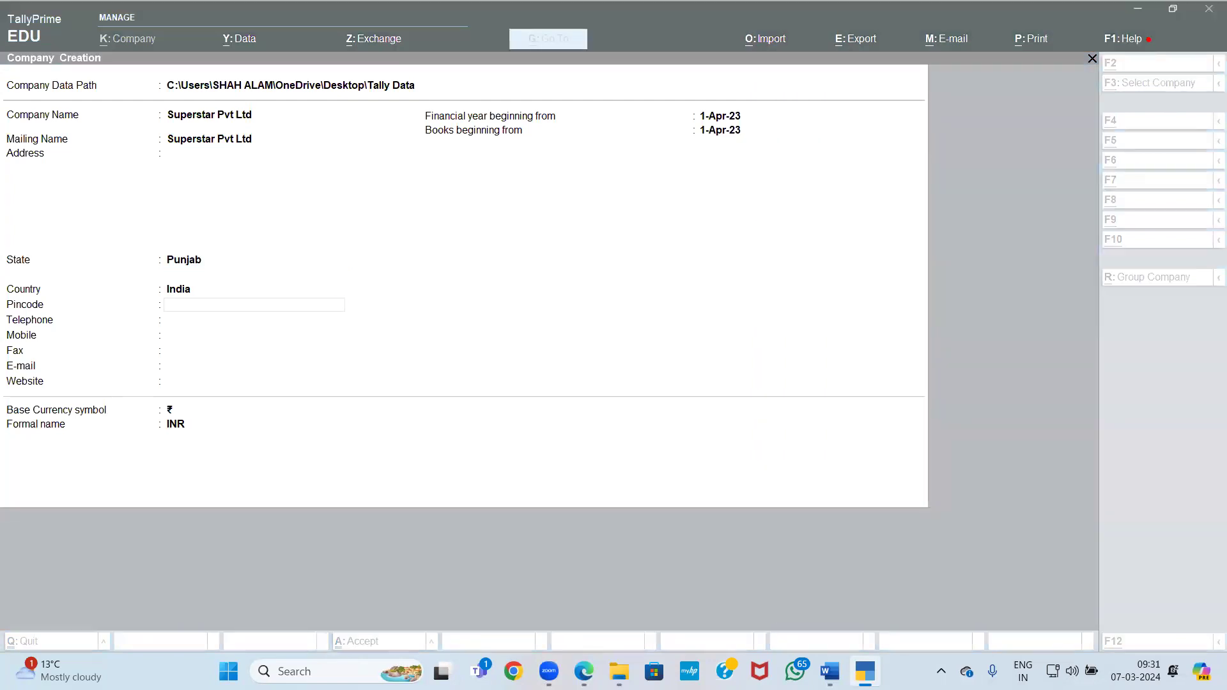
Check the financial year in the Word assignment and set the company's financial year to begin on 1-4-21
key("alt+Tab")
key("alt+Tab")
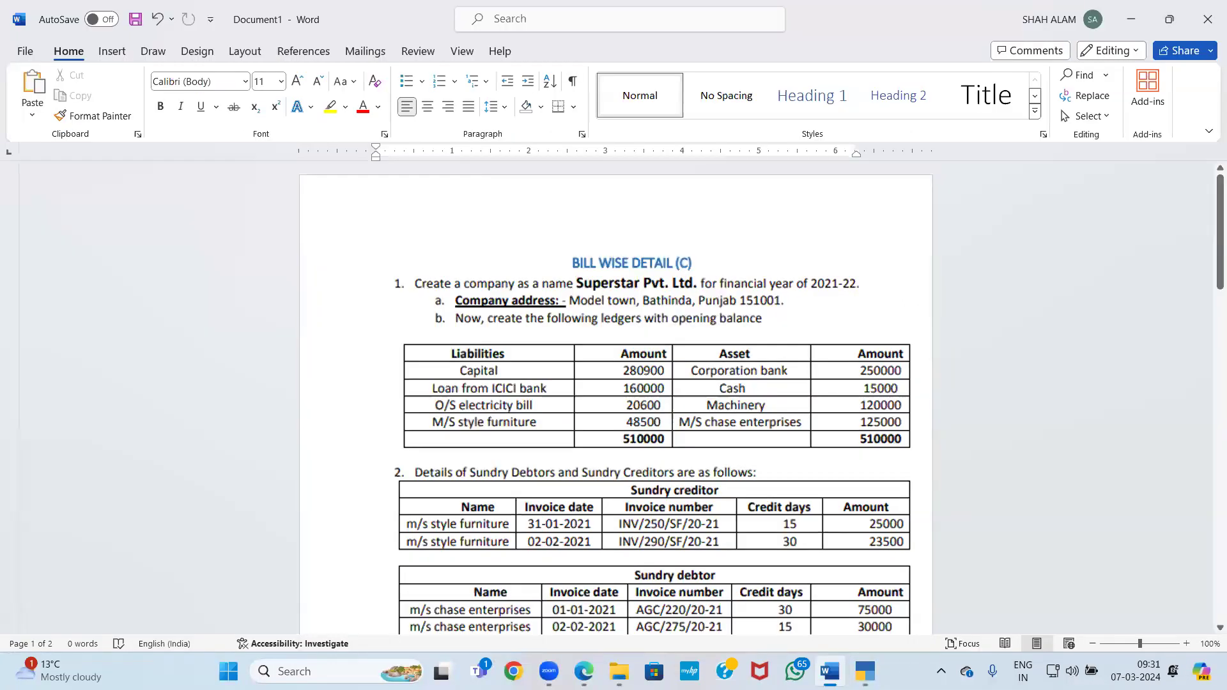
key("alt+Tab")
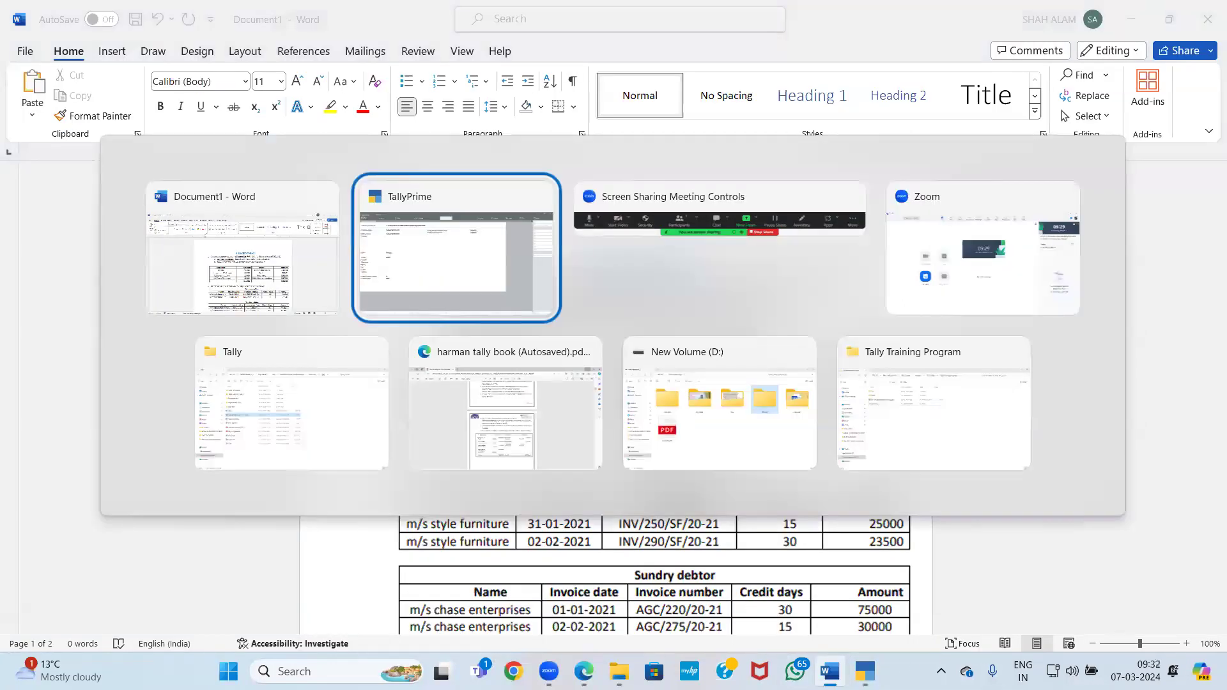
key("Return")
key("Return")
key("Return")
key("Return")
key("Return")
key("Return")
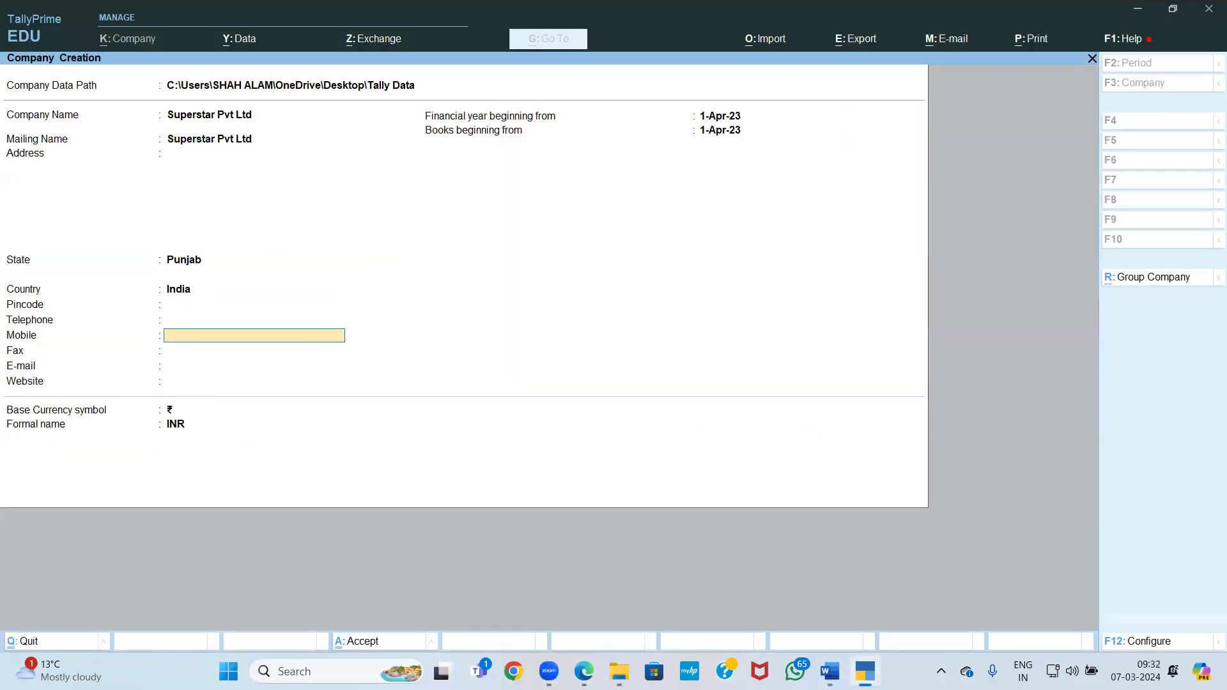
type("1-4-21")
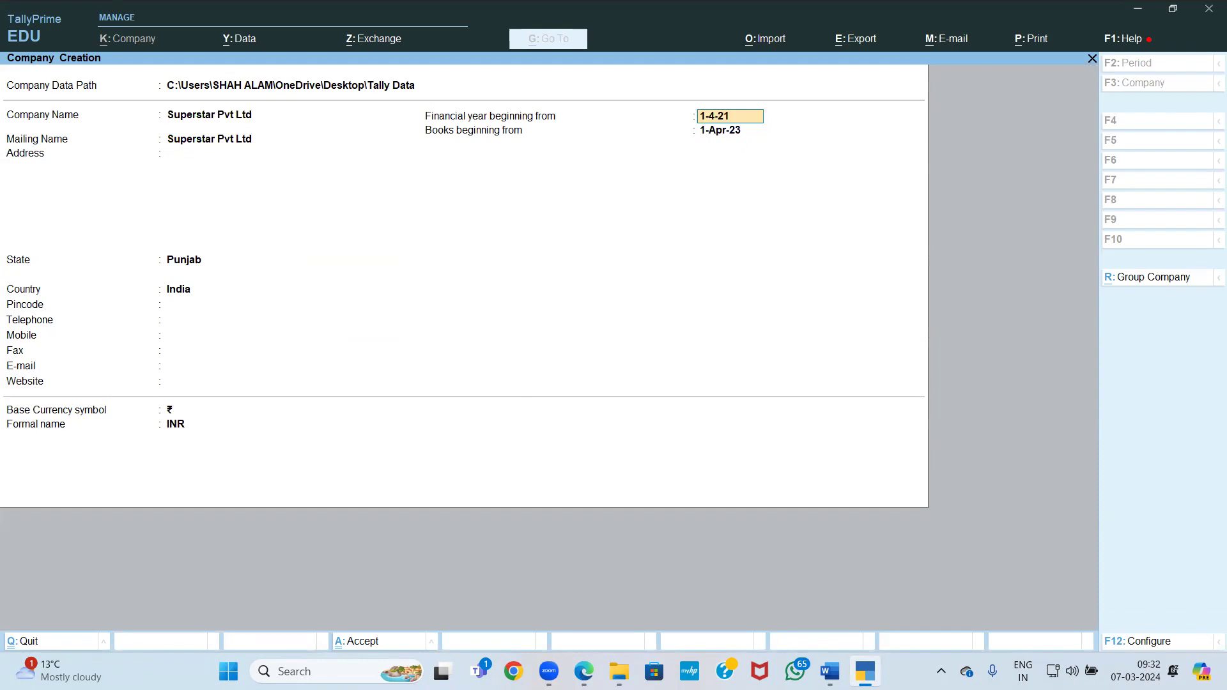
key("Return")
key("Return")
Examine the opening balances, bill-wise invoice details and transaction dates in the Word assignment, then return to the company form
key("alt+Tab")
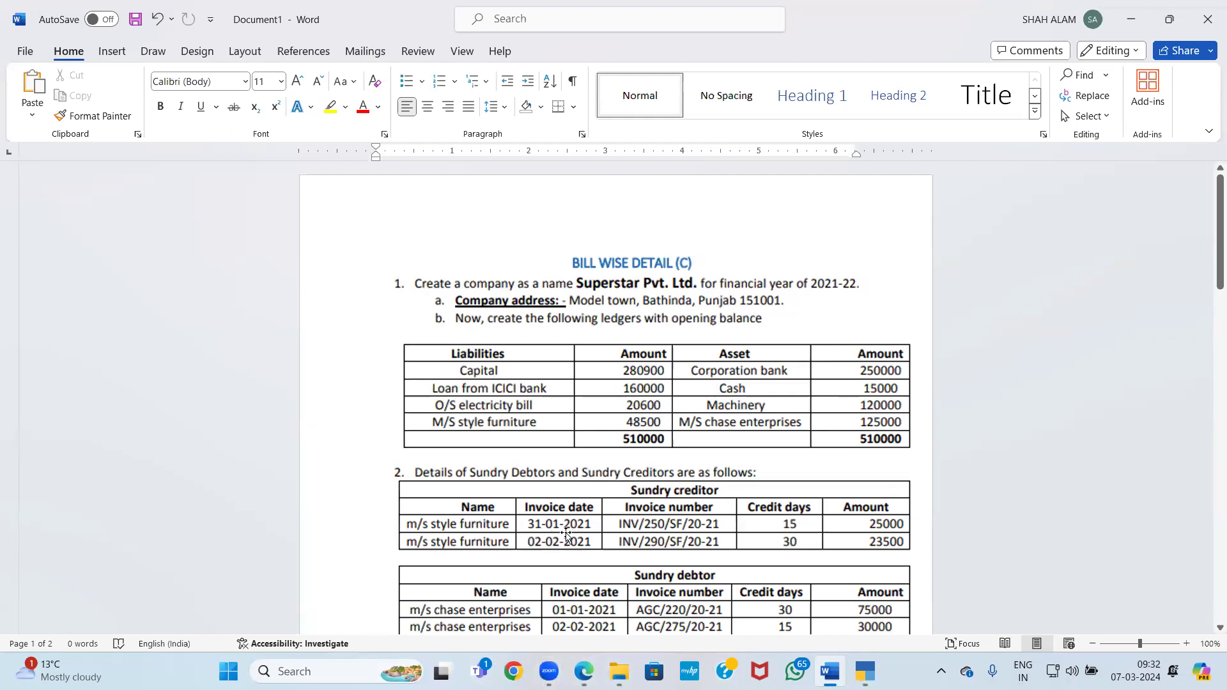
scroll(569, 540, "down", 4)
scroll(570, 542, "down", 3)
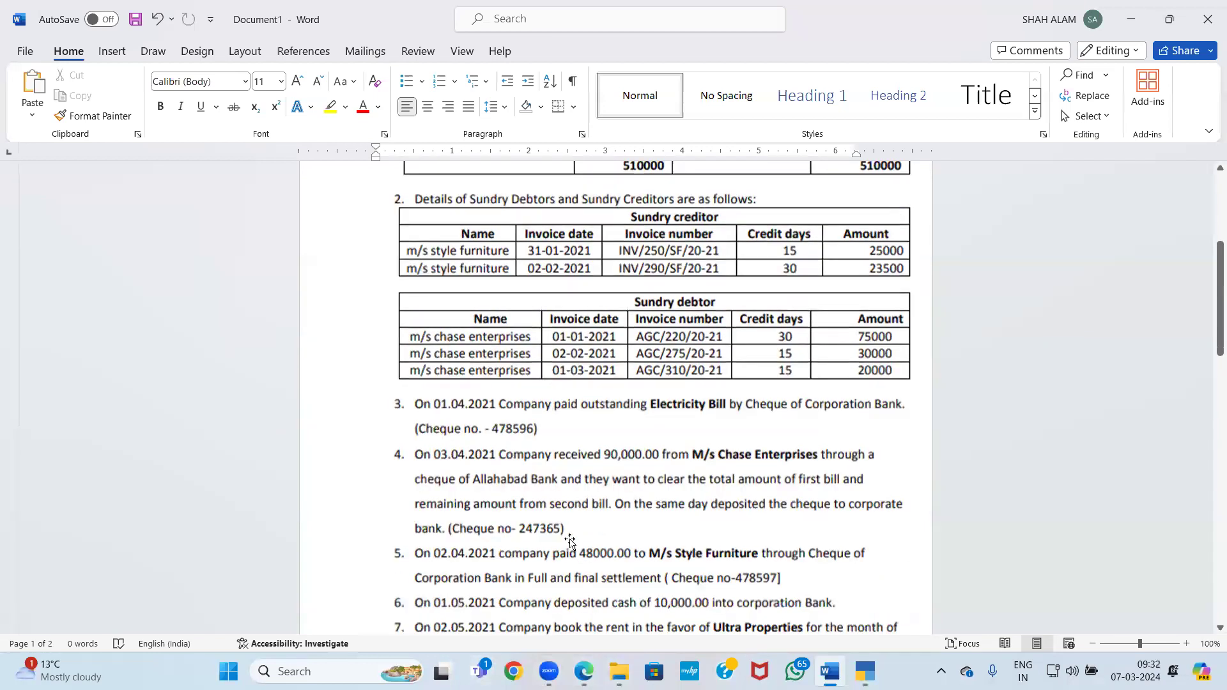
scroll(570, 542, "up", 5)
left_click(570, 542)
key("alt+Tab")
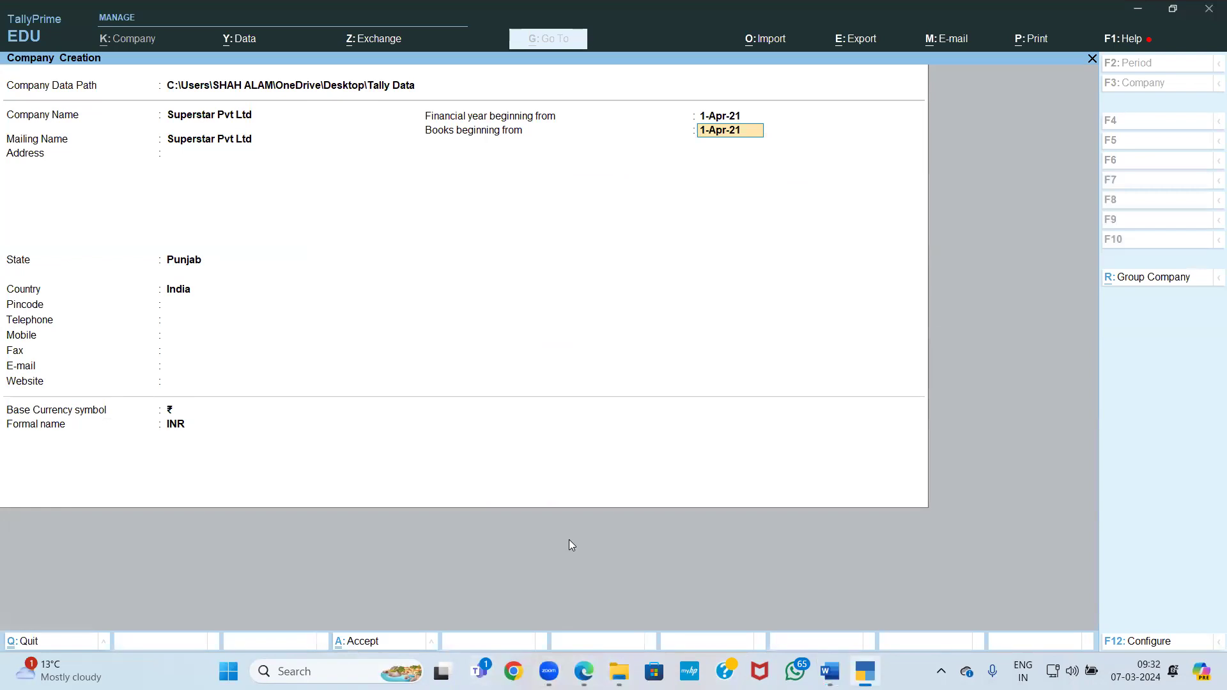
key("Return")
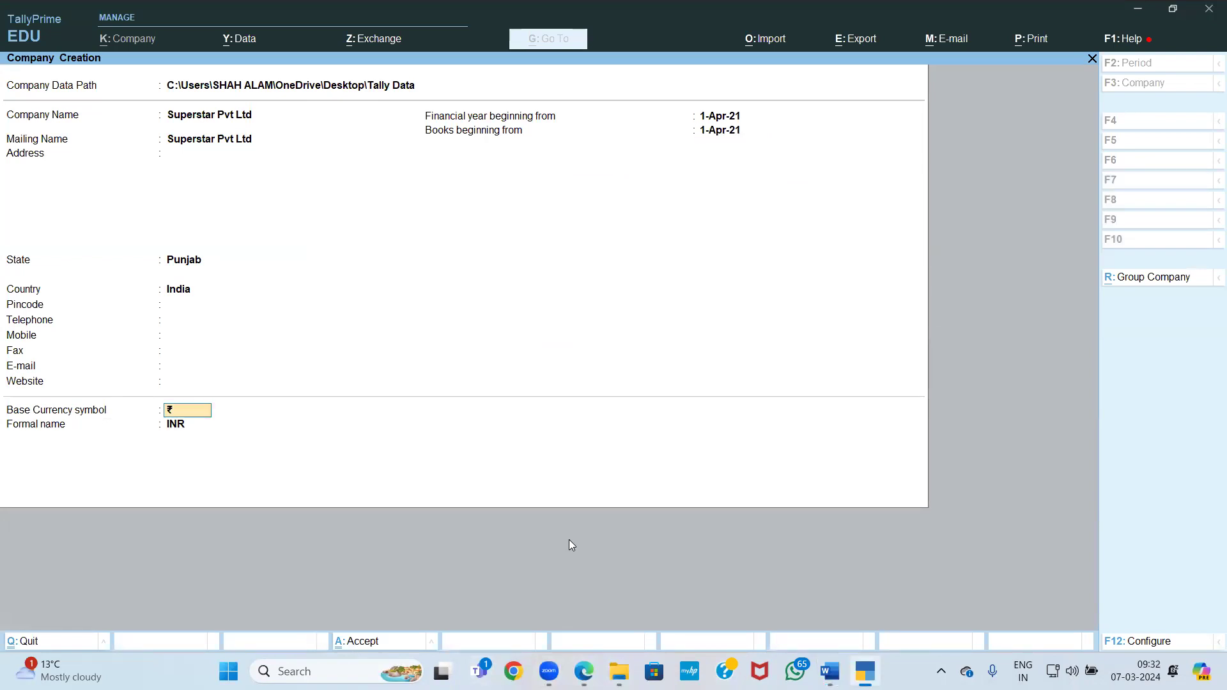
key("alt+Tab")
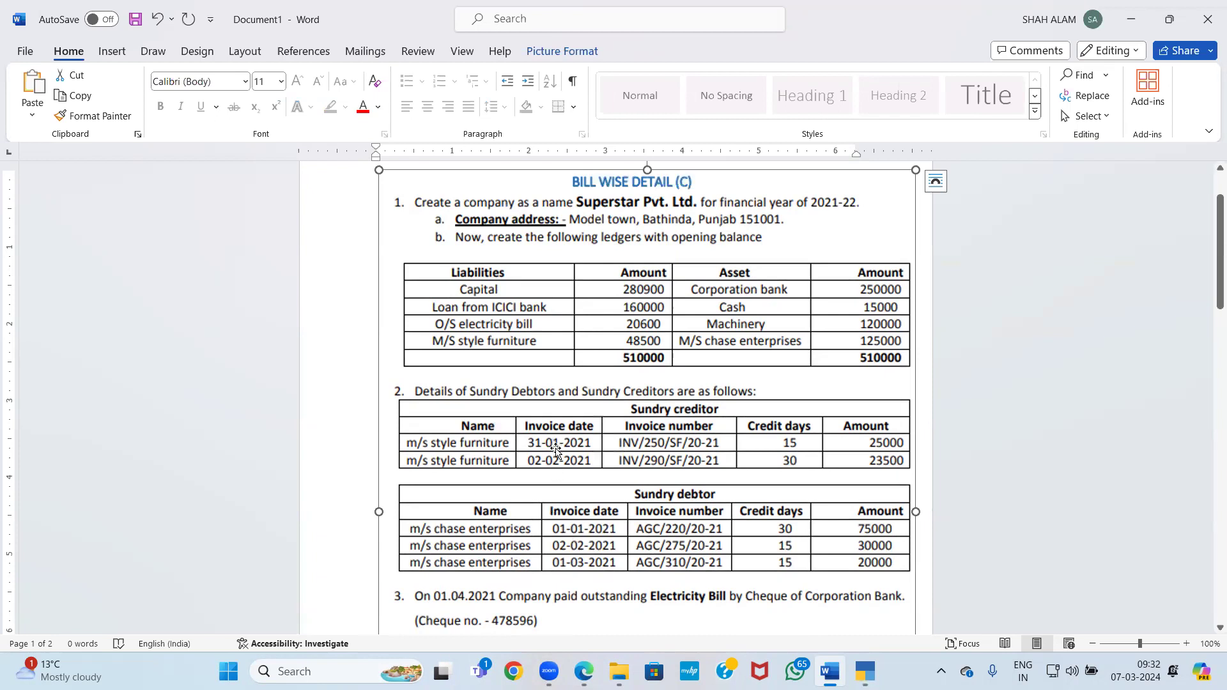
scroll(557, 461, "down", 1)
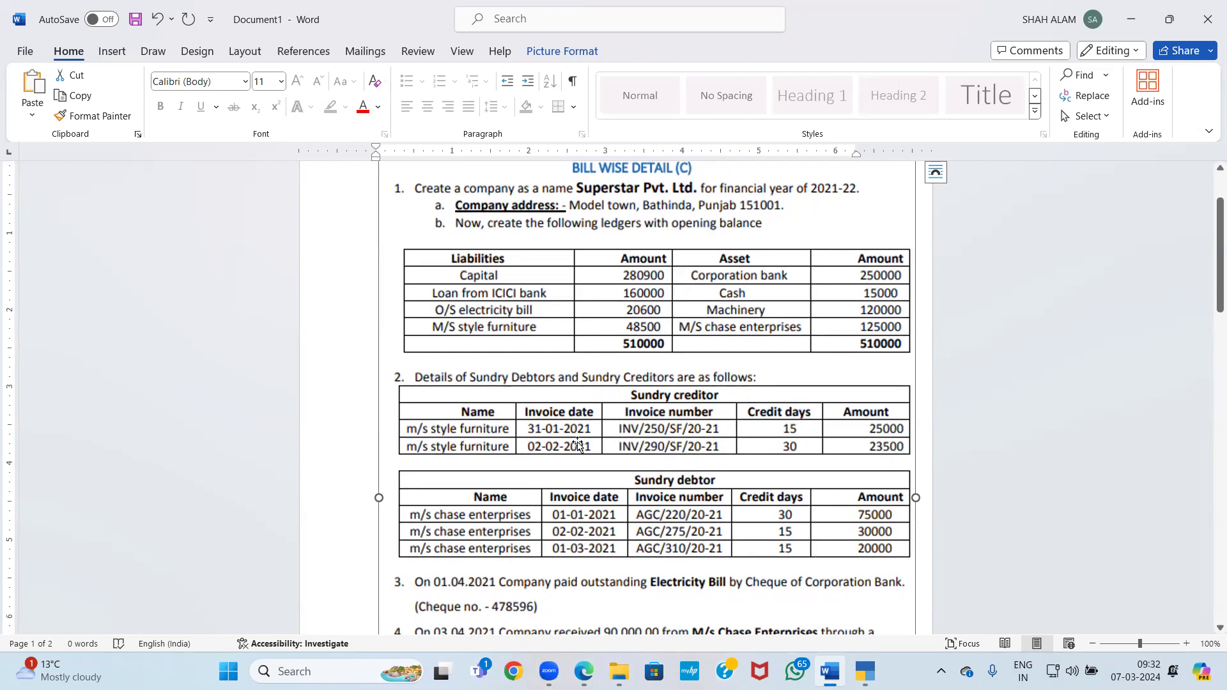
key("alt+Tab")
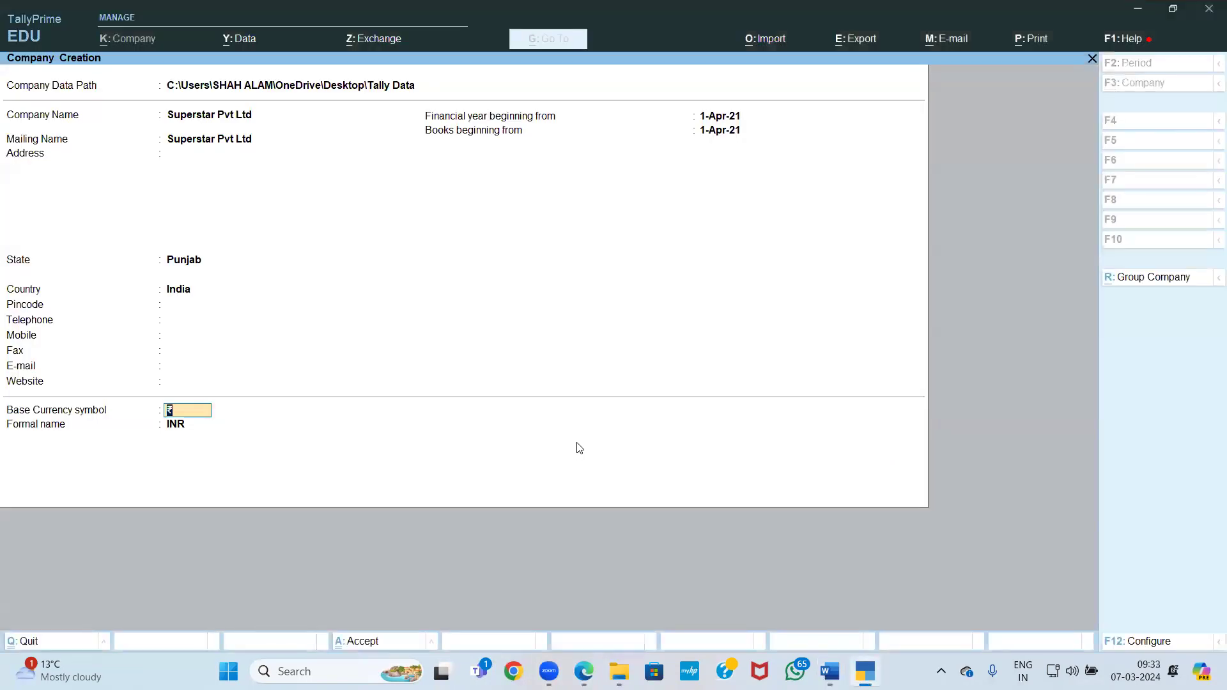
Keep ₹ and INR as the base currency details and accept the company creation
key("Return")
key("Return")
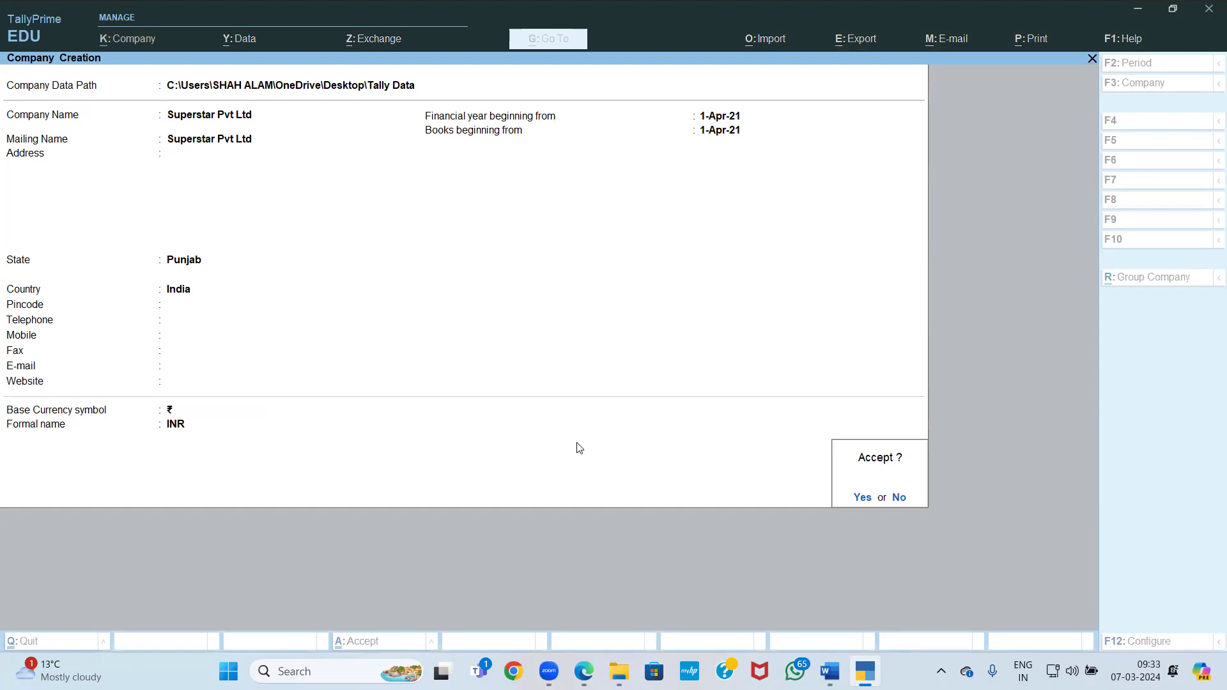
key("Return")
Disable Goods and Services Tax (GST), save the company features and open master creation
key("Return")
key("Return")
key("Return")
key("Return")
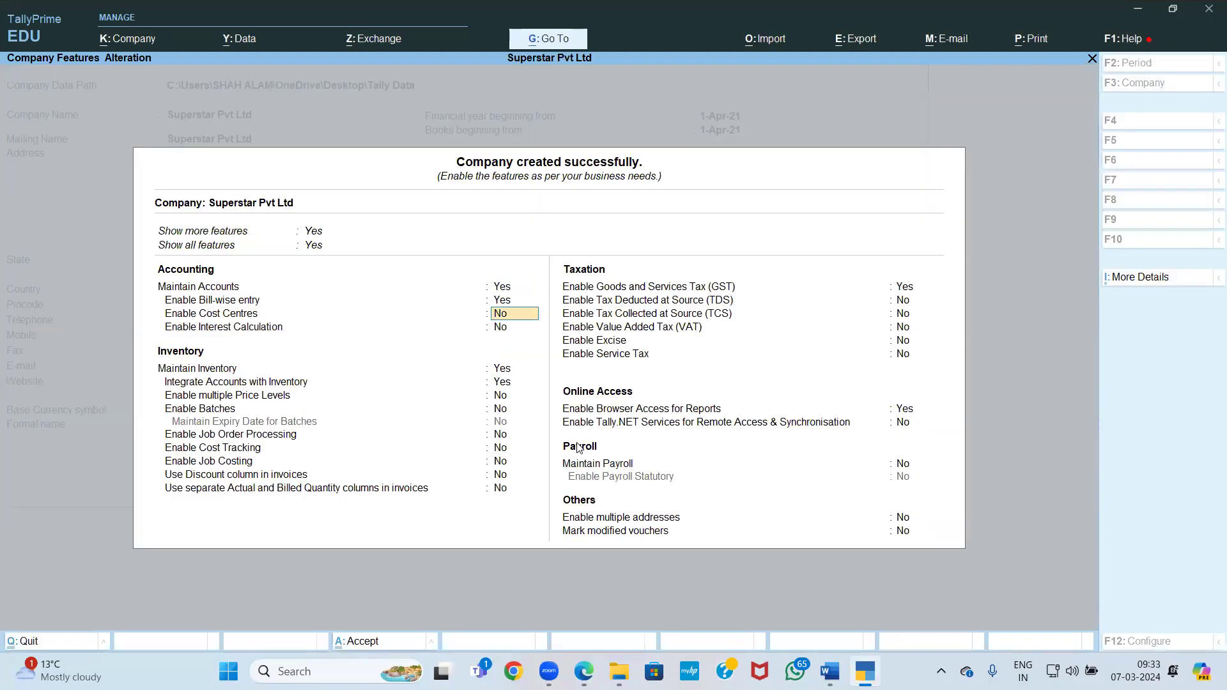
key("Return")
key("Return")
key("Return")
key("Return")
key("Return")
key("Return")
key("Return")
key("Return")
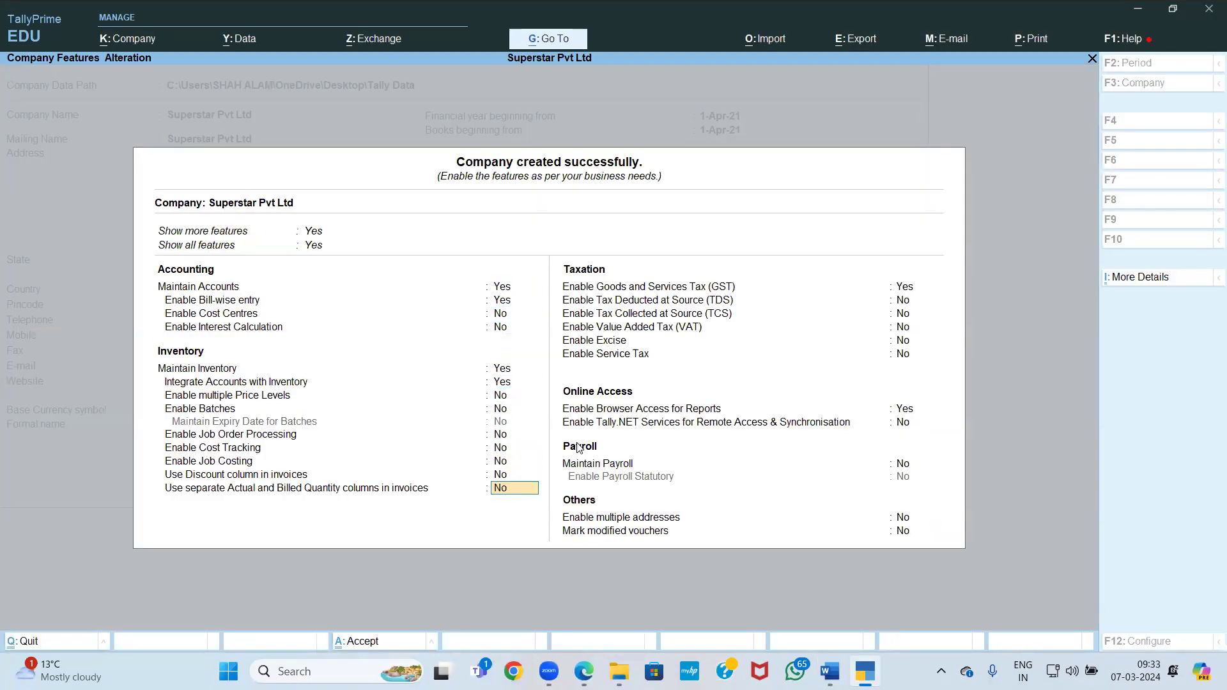
key("Return")
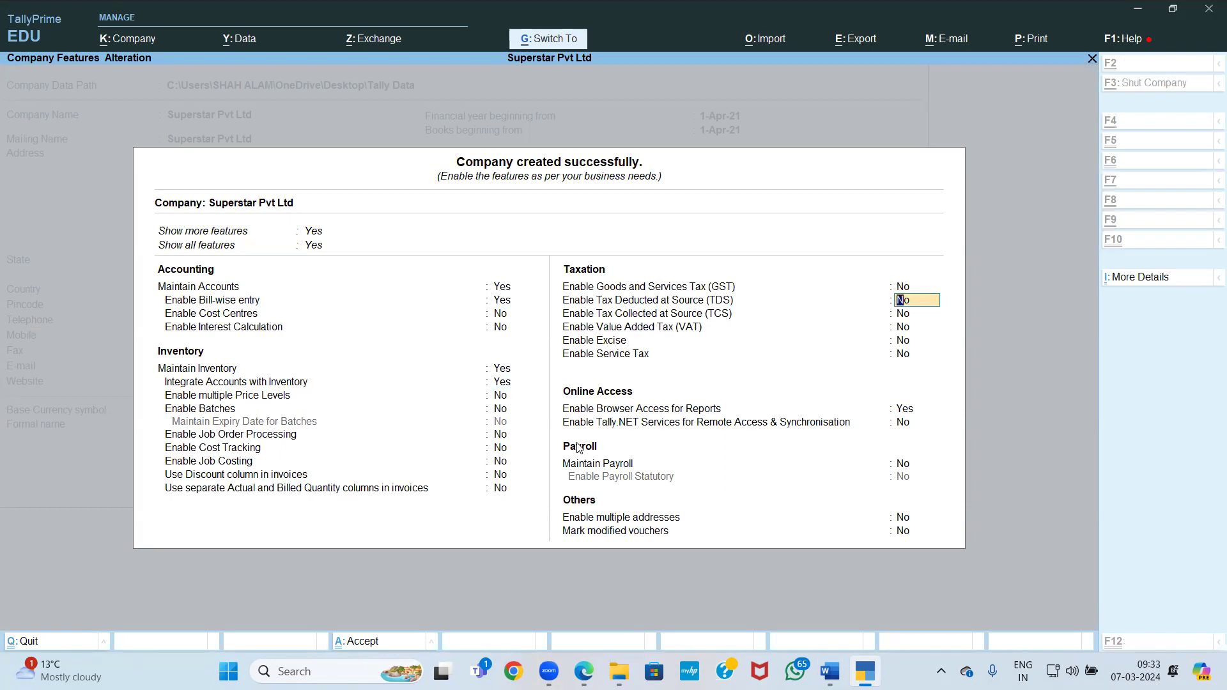
key("ctrl+a")
key("Return")
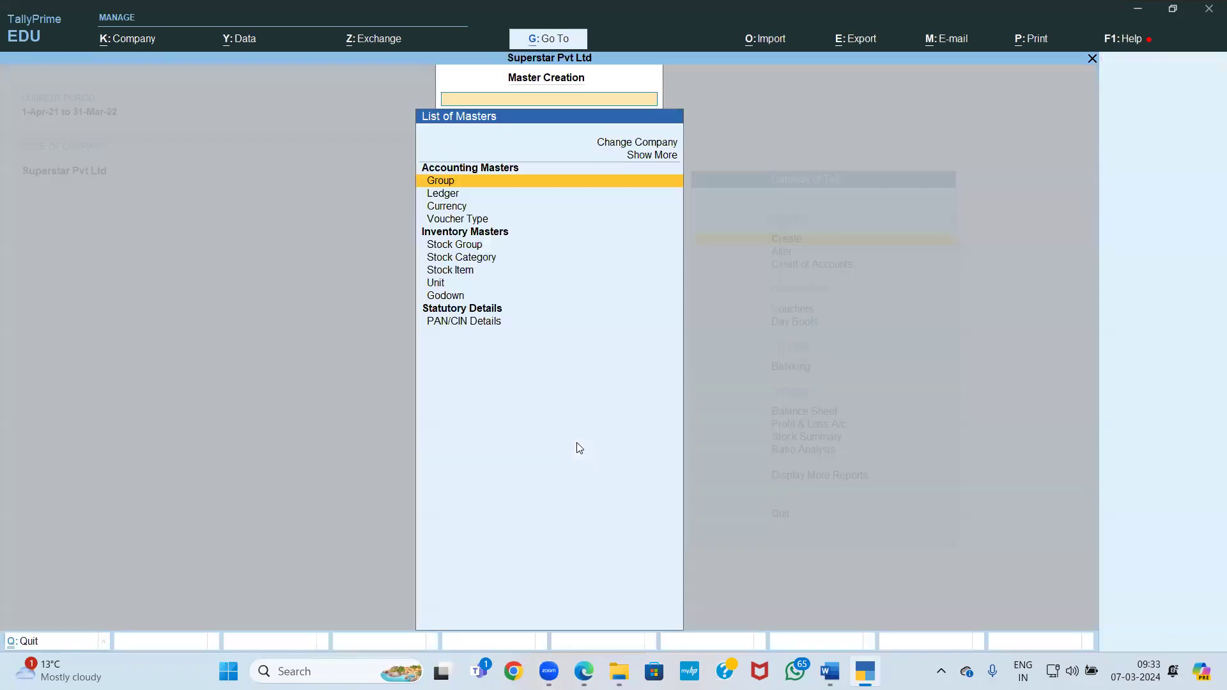
key("alt+Tab")
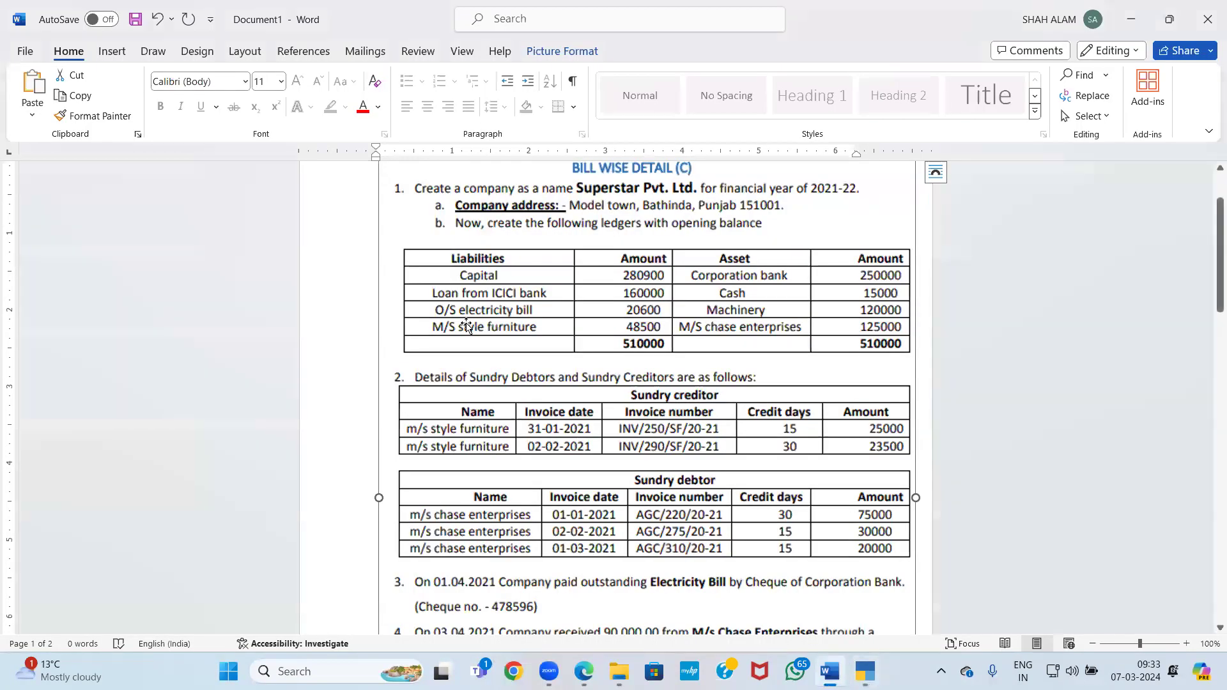
key("alt+Tab")
key("Down")
key("Up")
key("Return")
type("Capital")
key("BackSpace")
key("BackSpace")
key("BackSpace")
key("BackSpace")
key("Escape")
key("y")
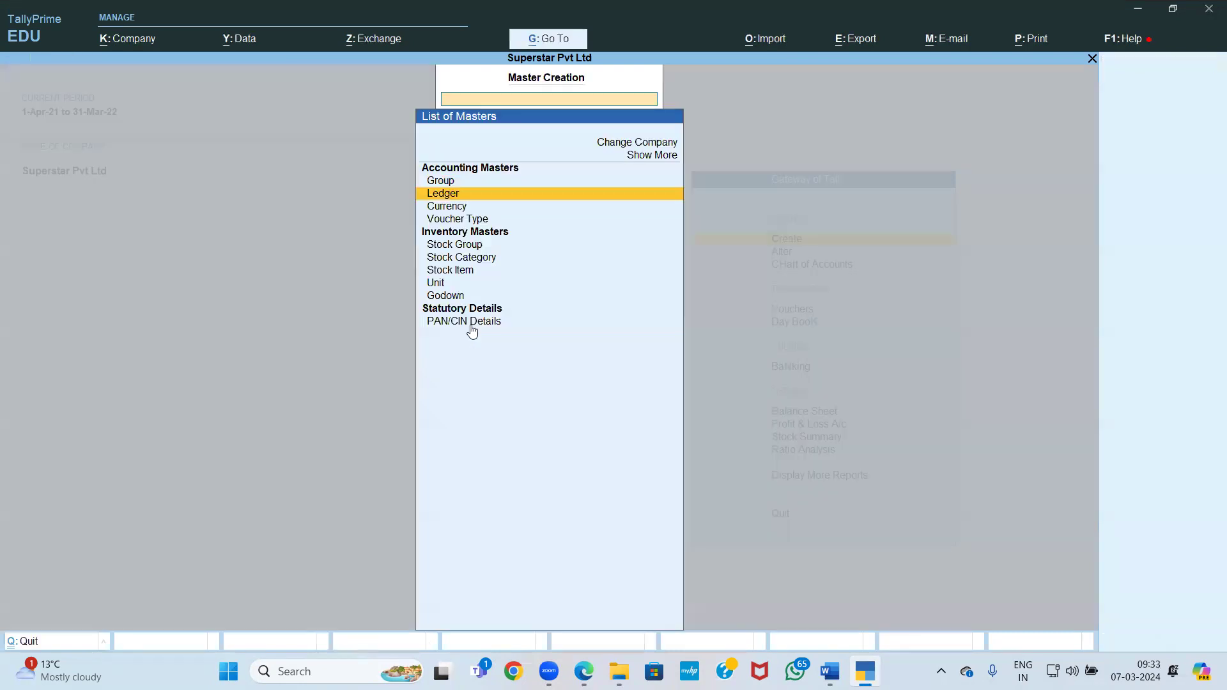
Start a new ledger from the assignment's liabilities list and name it Loan From Icici Bank
key("alt+Tab")
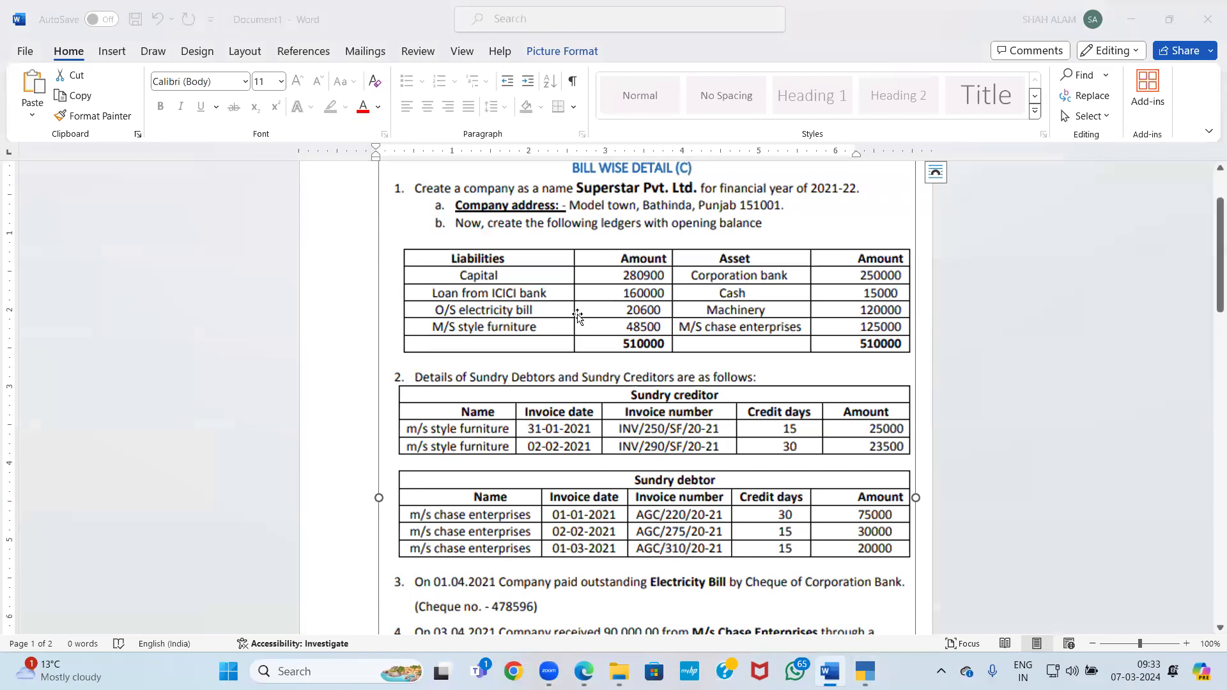
key("alt+Tab")
key("Return")
type("Loan From")
key("alt+Tab")
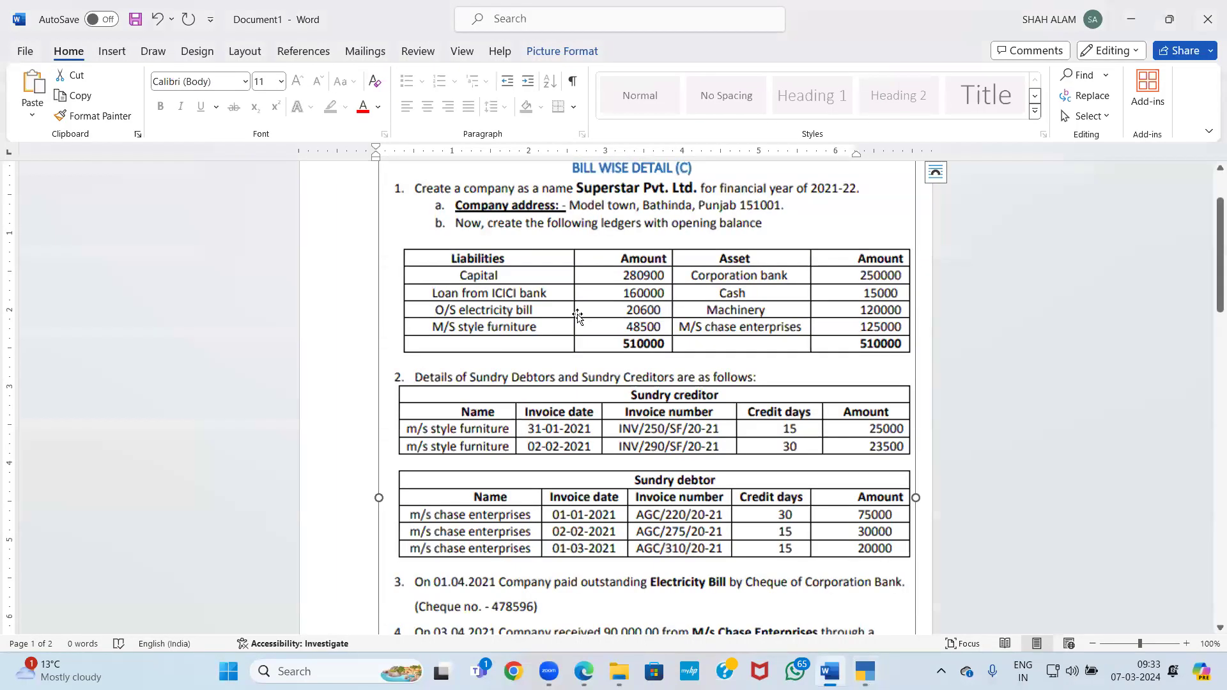
key("alt+Tab")
type("Icici")
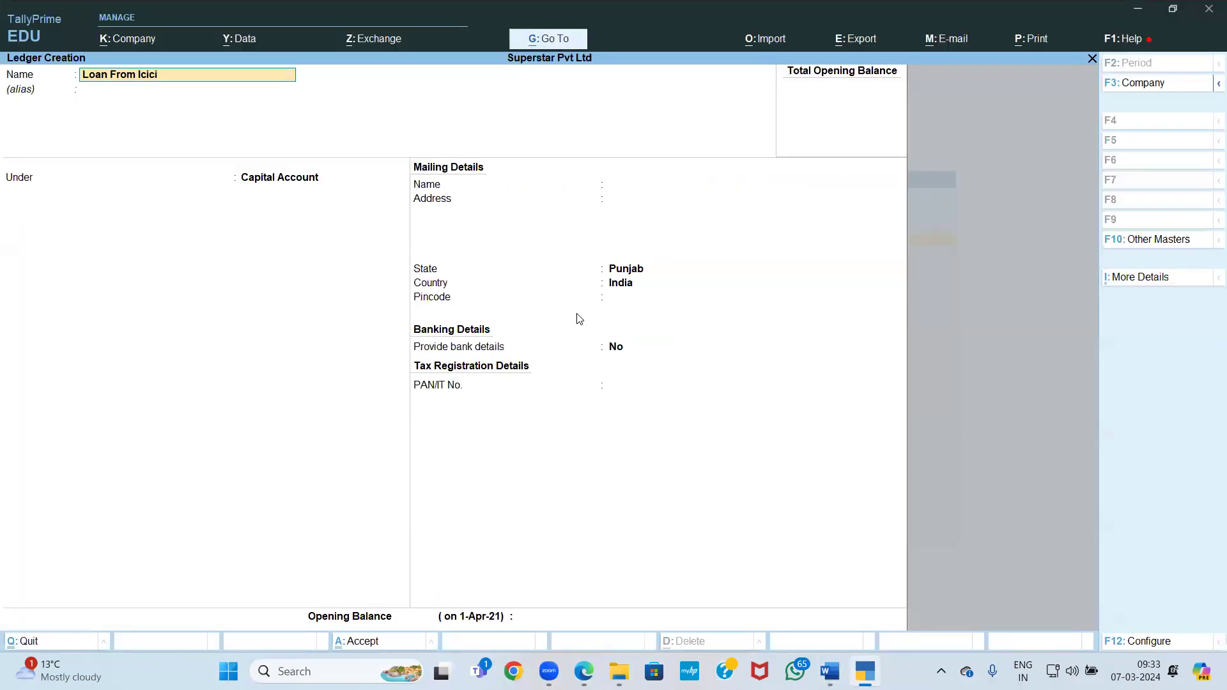
type(" Bank")
key("Return")
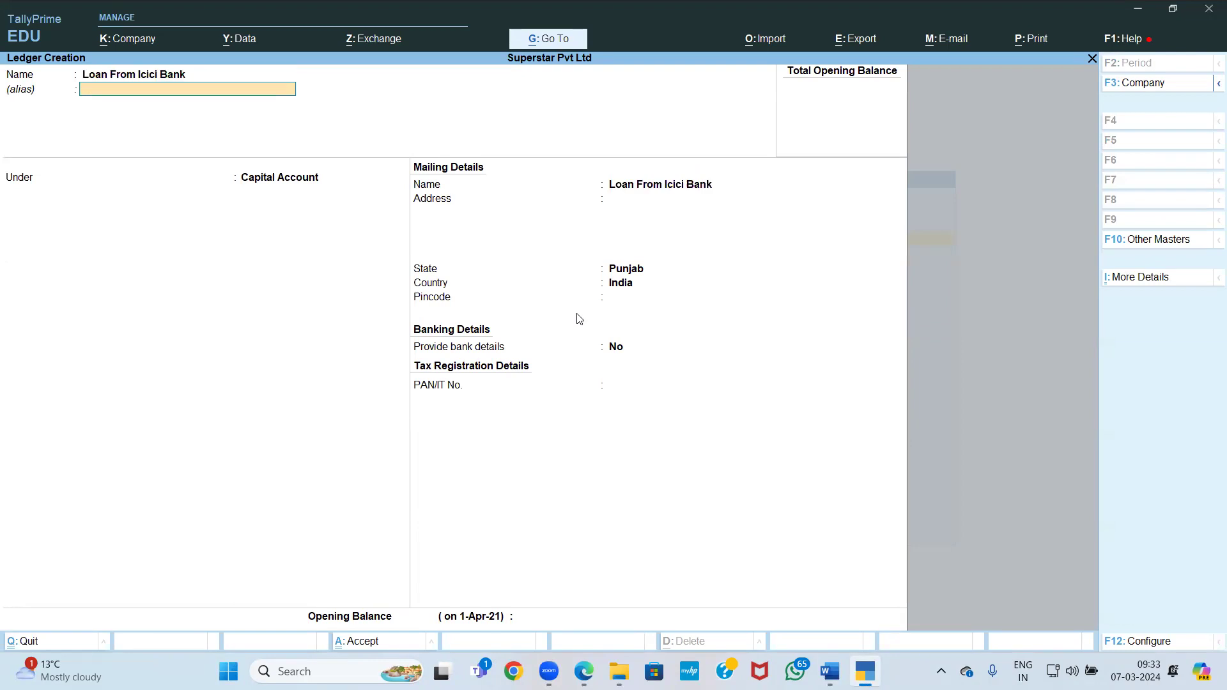
key("Return")
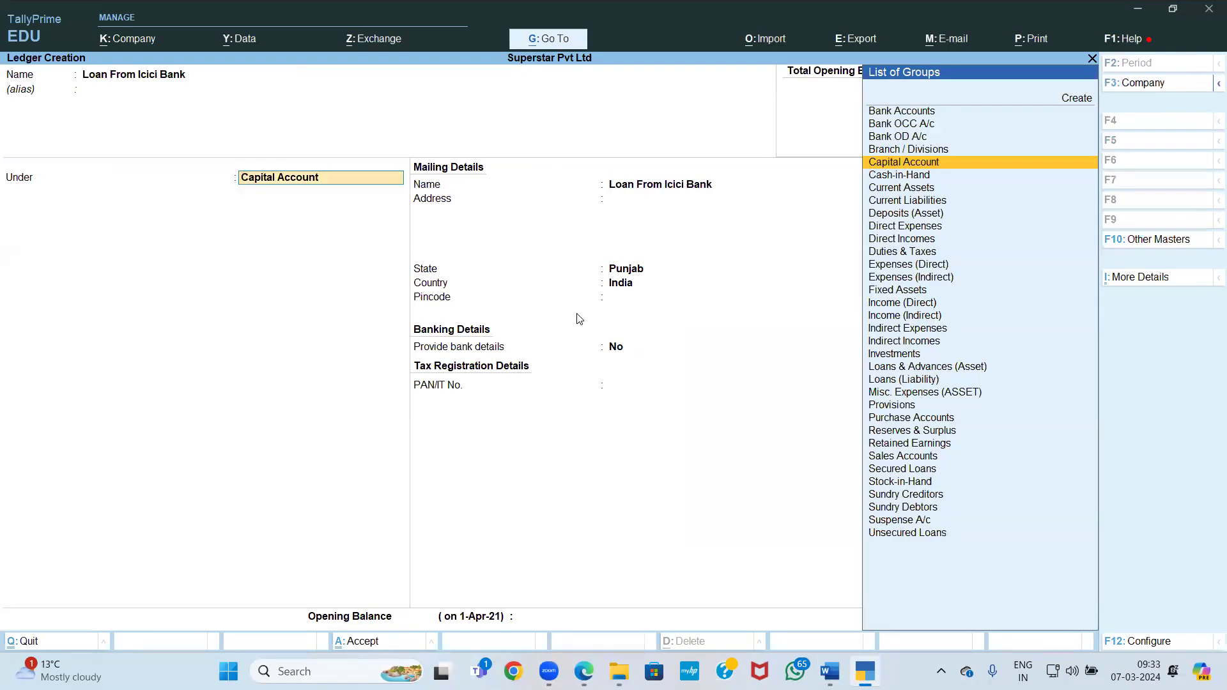
Place the loan ledger under Secured Loans, give it an opening balance of 160000 and save it
type("Se")
key("Return")
key("Return")
key("Return")
key("Return")
key("Return")
key("alt+Tab")
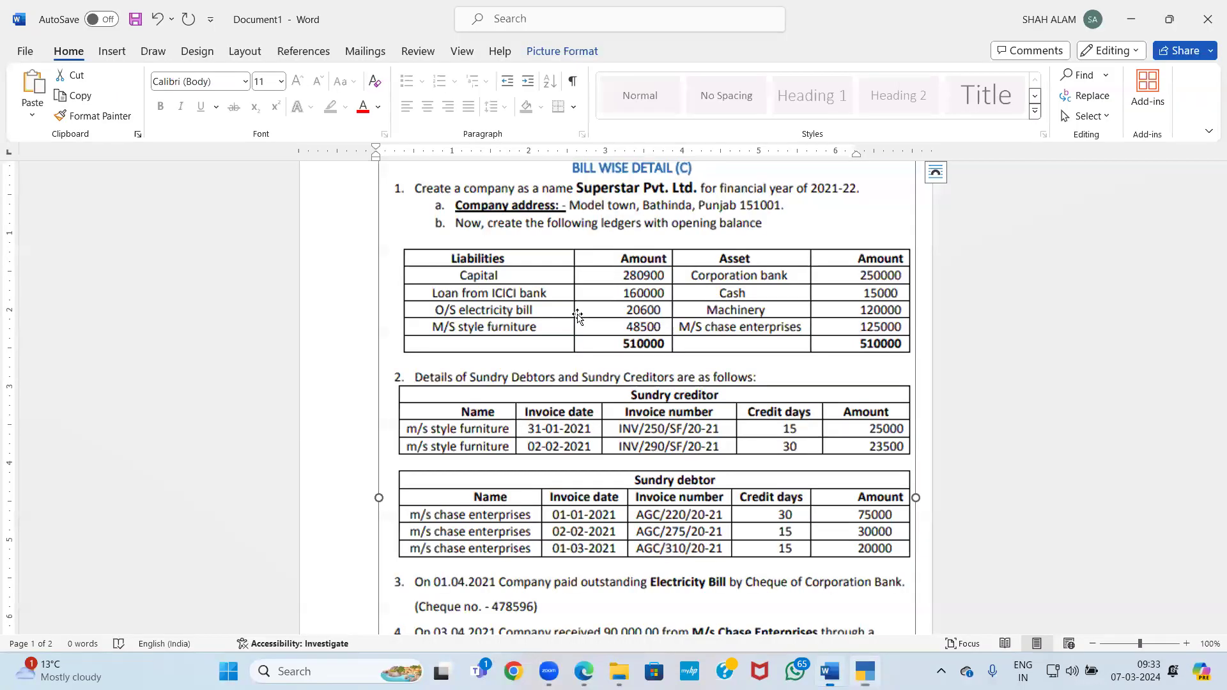
key("alt+Tab")
type("160000")
key("Return")
key("Return")
key("Return")
Name the next ledger O/s Electricity Exp and place it under Current Liabilities
key("alt+Tab")
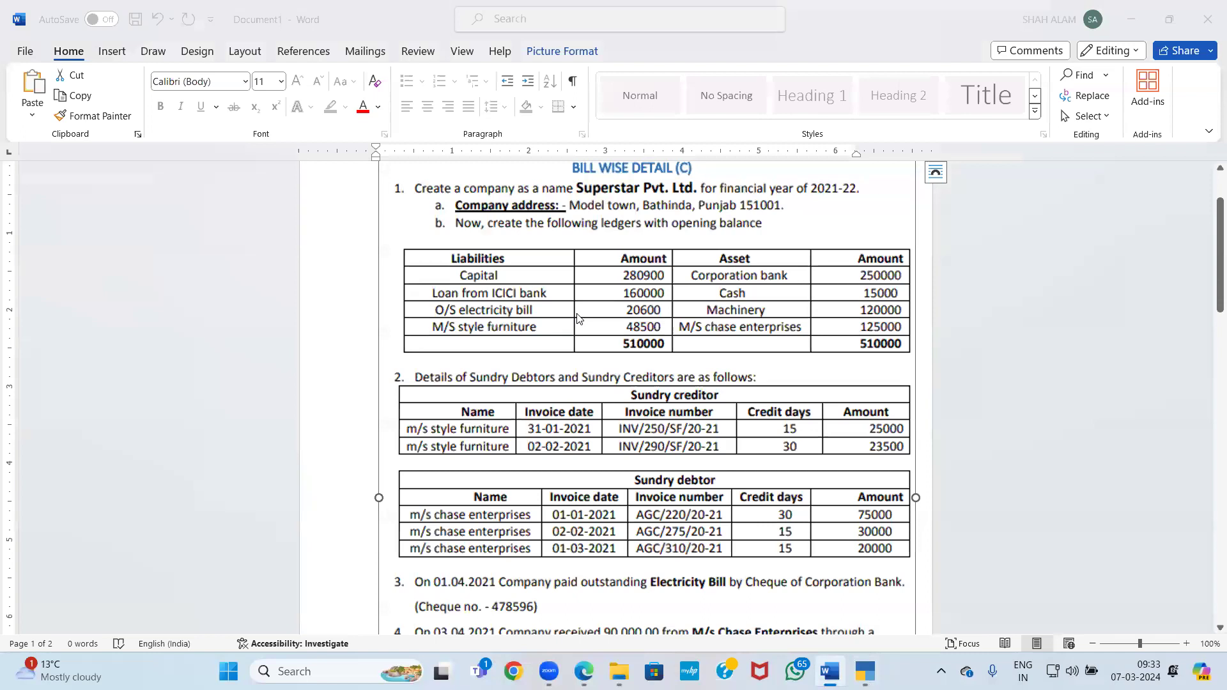
key("alt+Tab")
type("O/s Electricity exp")
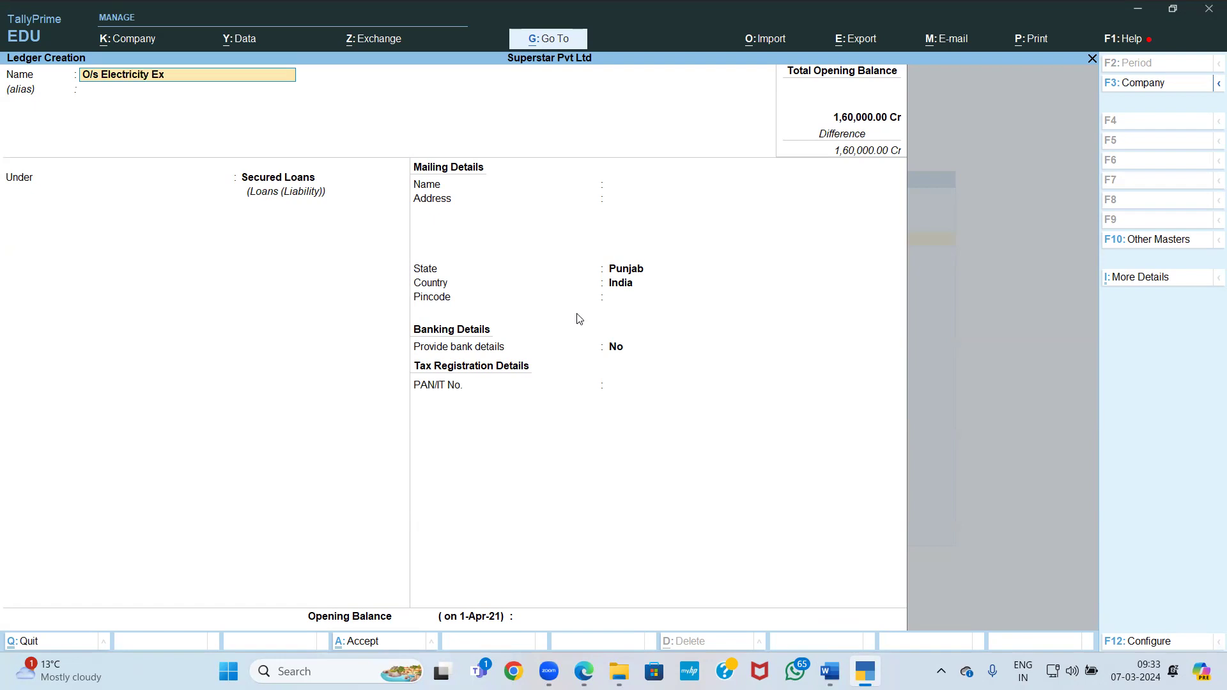
key("Return")
type("Cu")
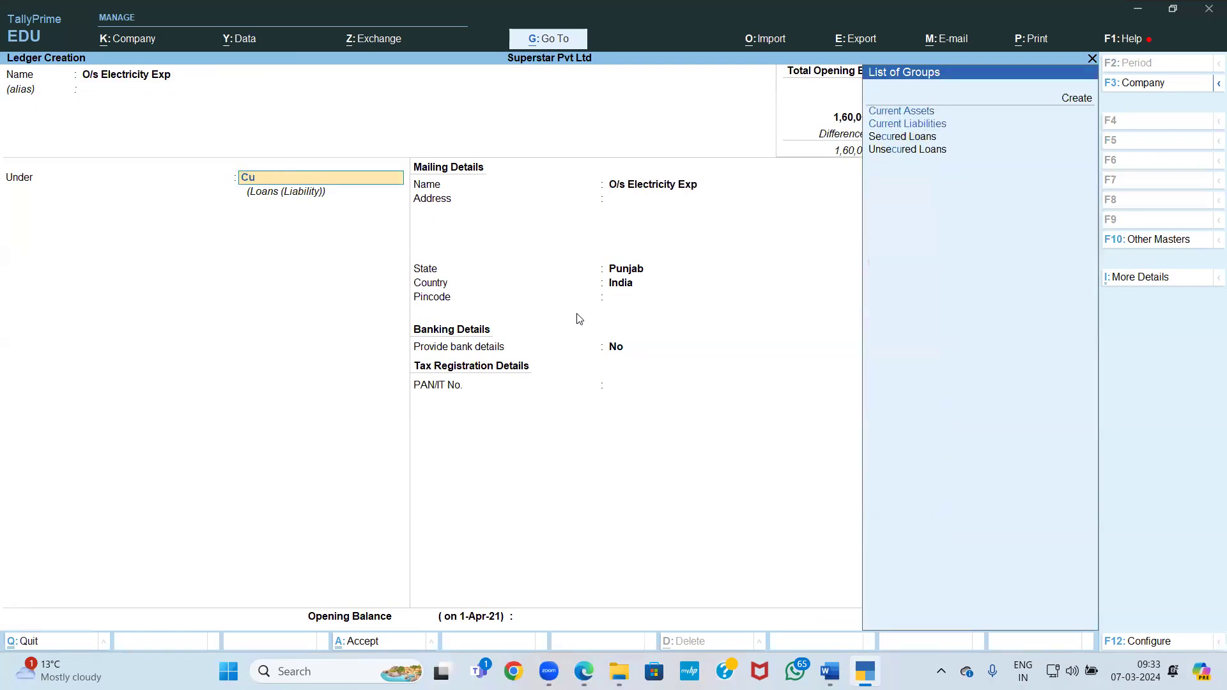
key("Down")
key("Return")
key("Return")
key("Return")
key("Return")
key("Return")
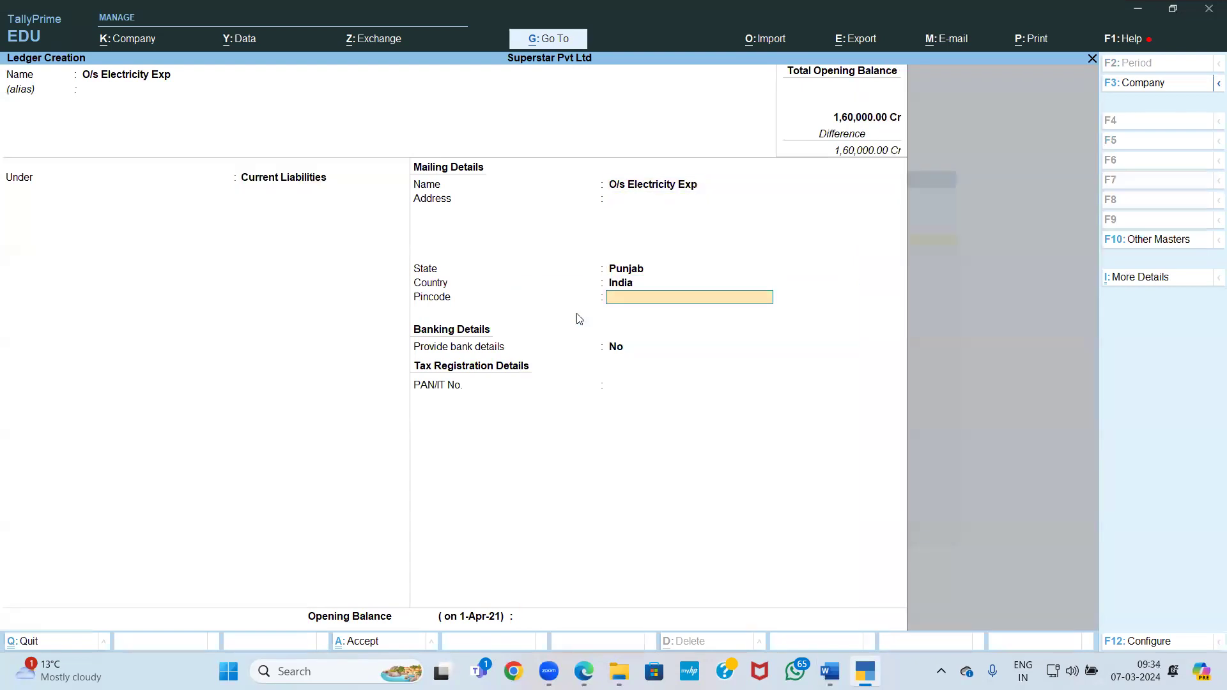
key("Return")
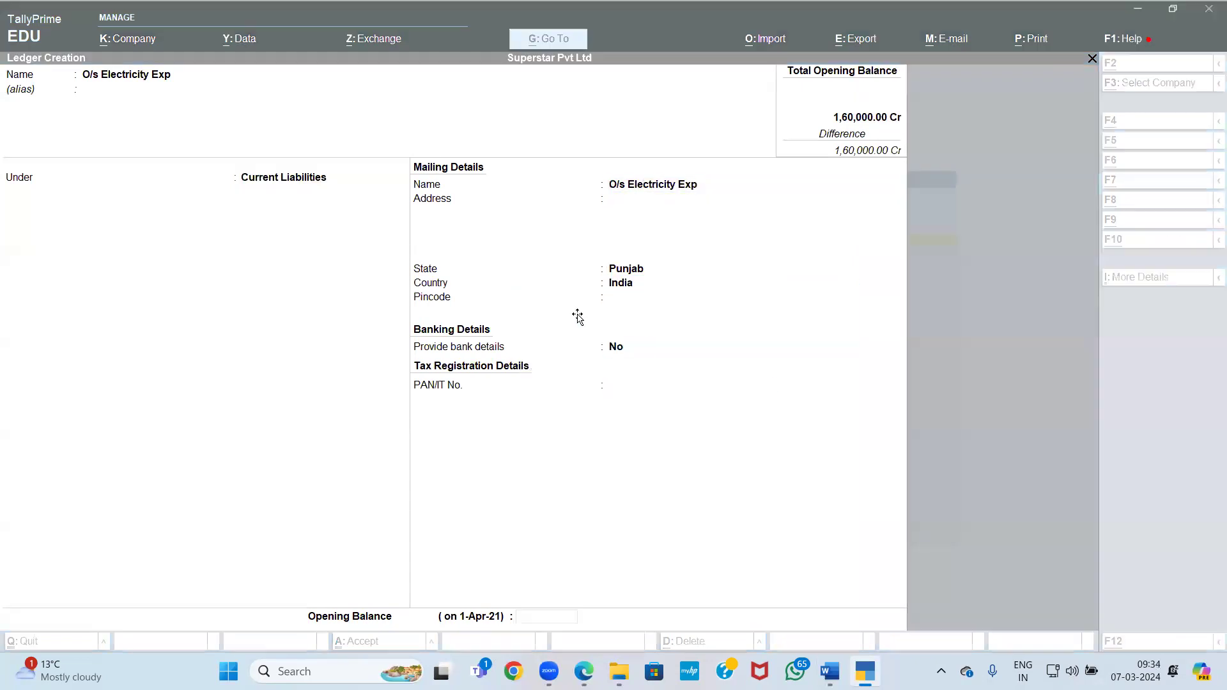
Give the outstanding electricity ledger an opening balance of 20600, save it and check the next ledger in the assignment
type("20600")
key("Return")
key("Return")
key("Return")
key("alt+Tab")
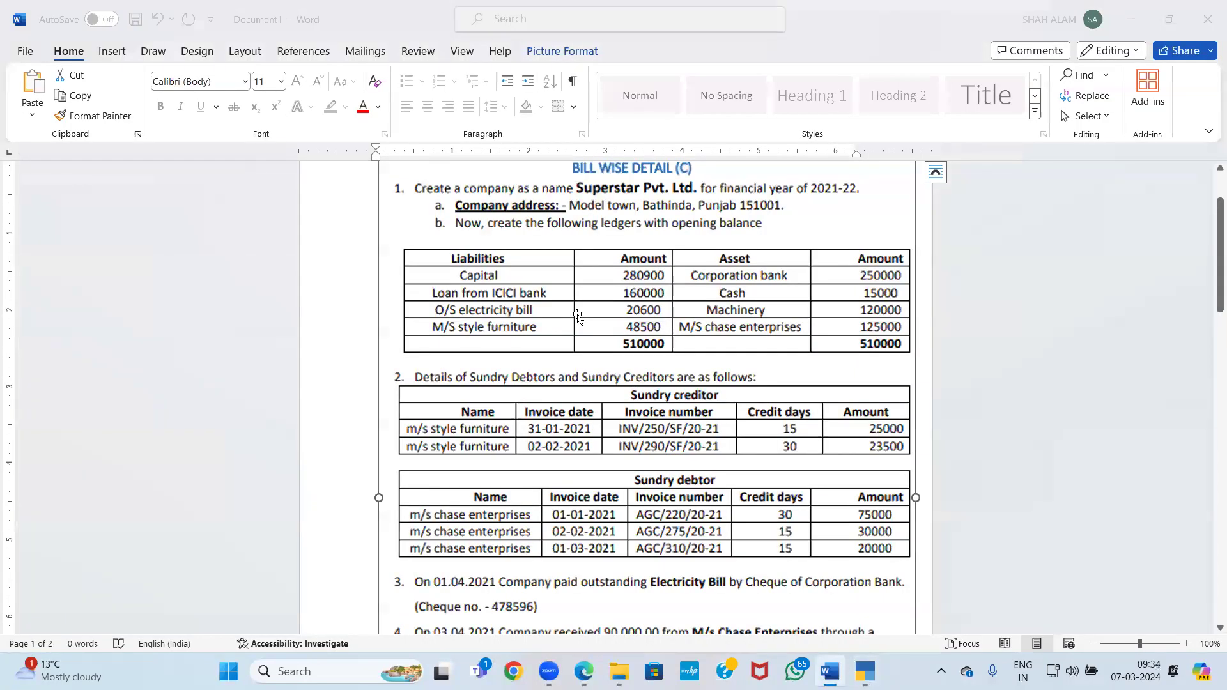
Name the next ledger M/s Style & Furniture and place it under Sundry Creditors
key("alt+Tab")
type("M")
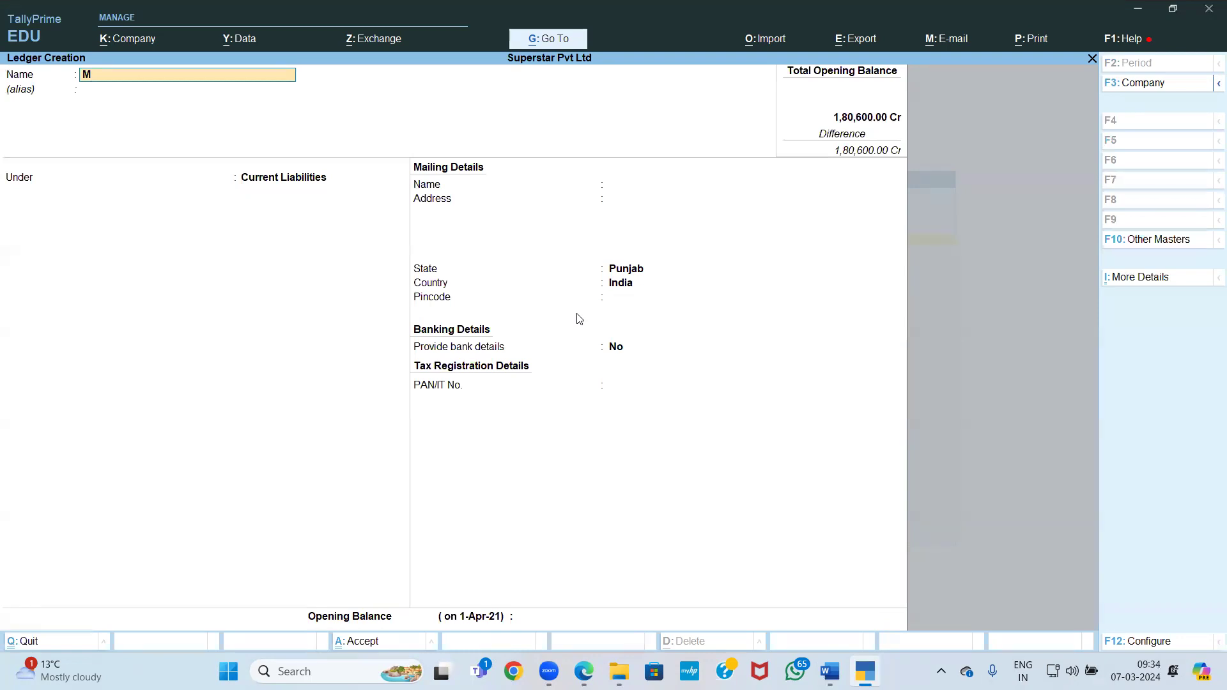
type("/s Style & Furniture")
key("Return")
type("Su")
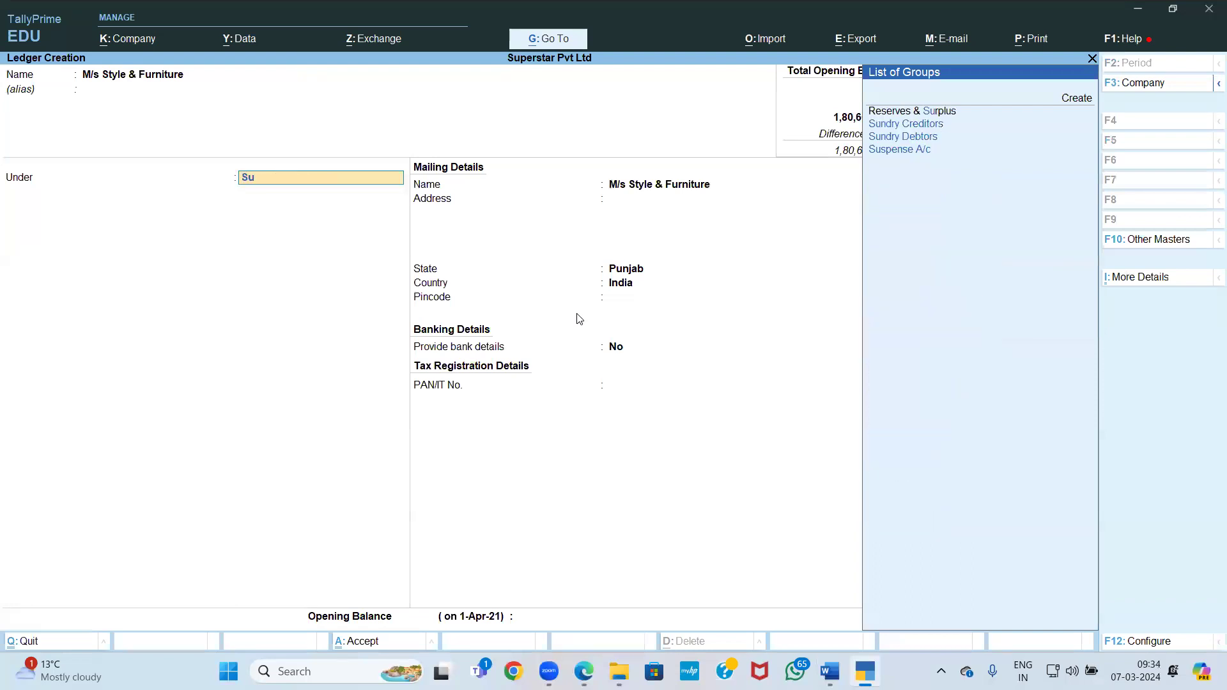
key("Return")
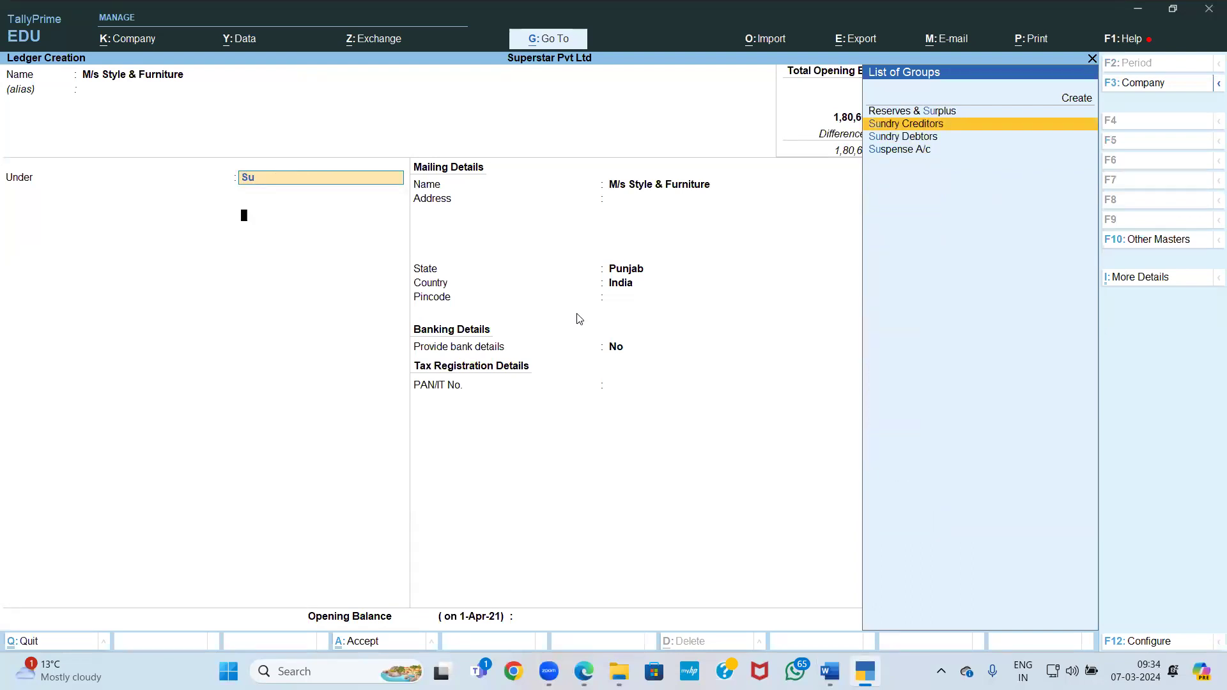
Maintain the furniture creditor's balances bill-by-bill and give it the assignment's opening balance of 48500
key("y")
key("Return")
key("Return")
key("Return")
key("Return")
key("Return")
key("Return")
key("Return")
key("Return")
key("Return")
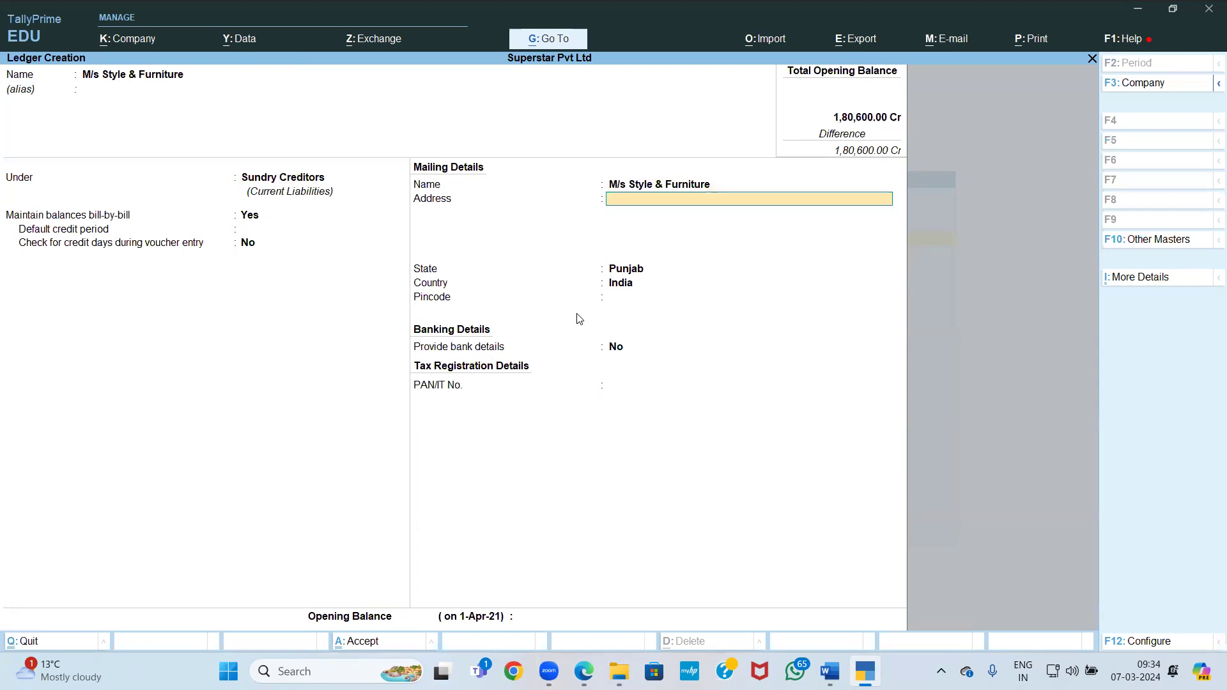
key("alt+Tab")
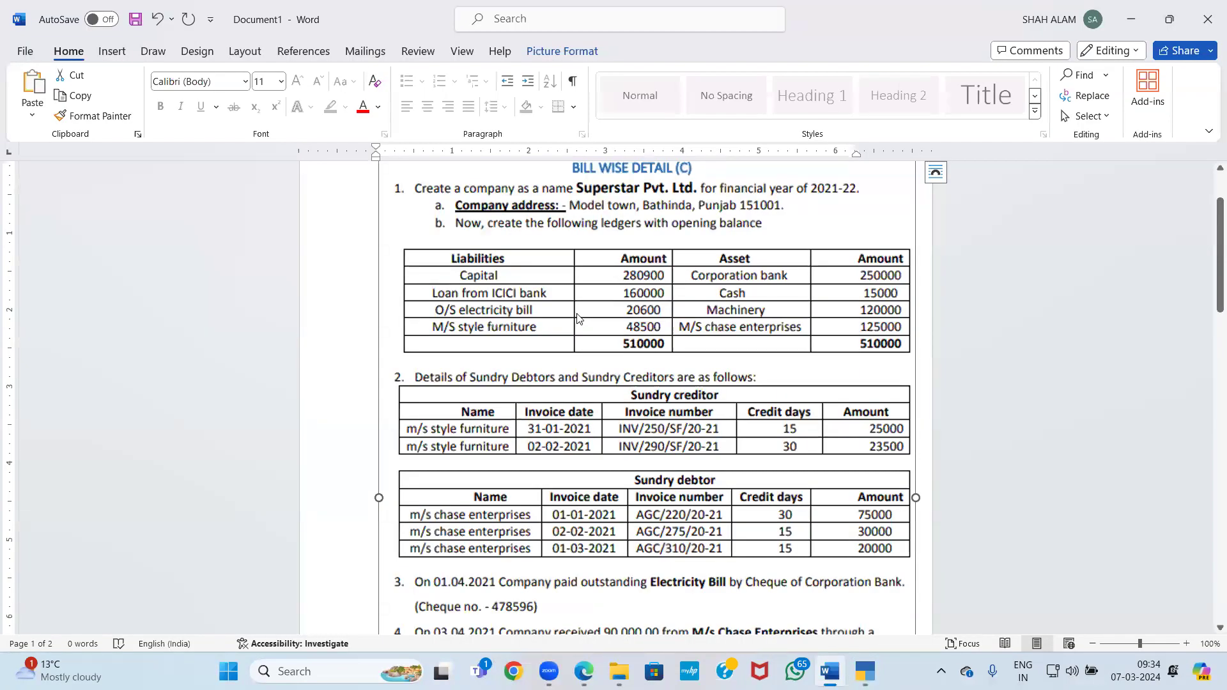
key("alt+Tab")
type("48500")
key("Return")
key("Return")
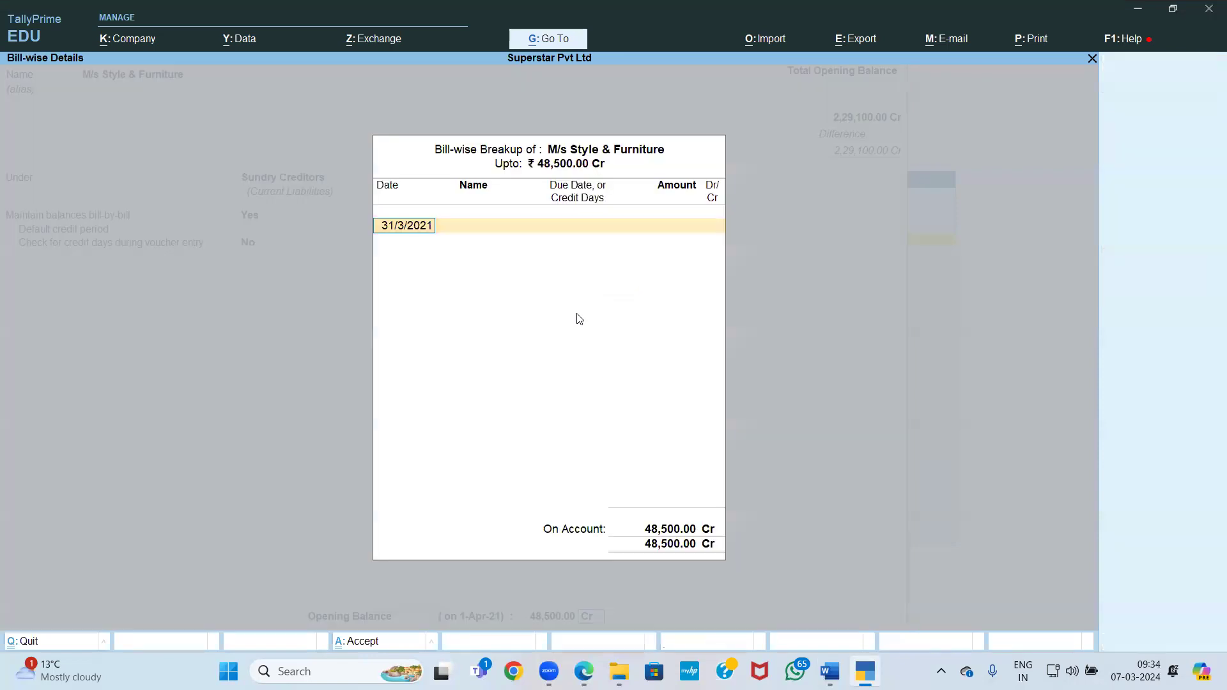
Enter the creditor's first bill from the assignment, dated 31-1-2021 and named Inv/250/sf/20-21
key("alt+Tab")
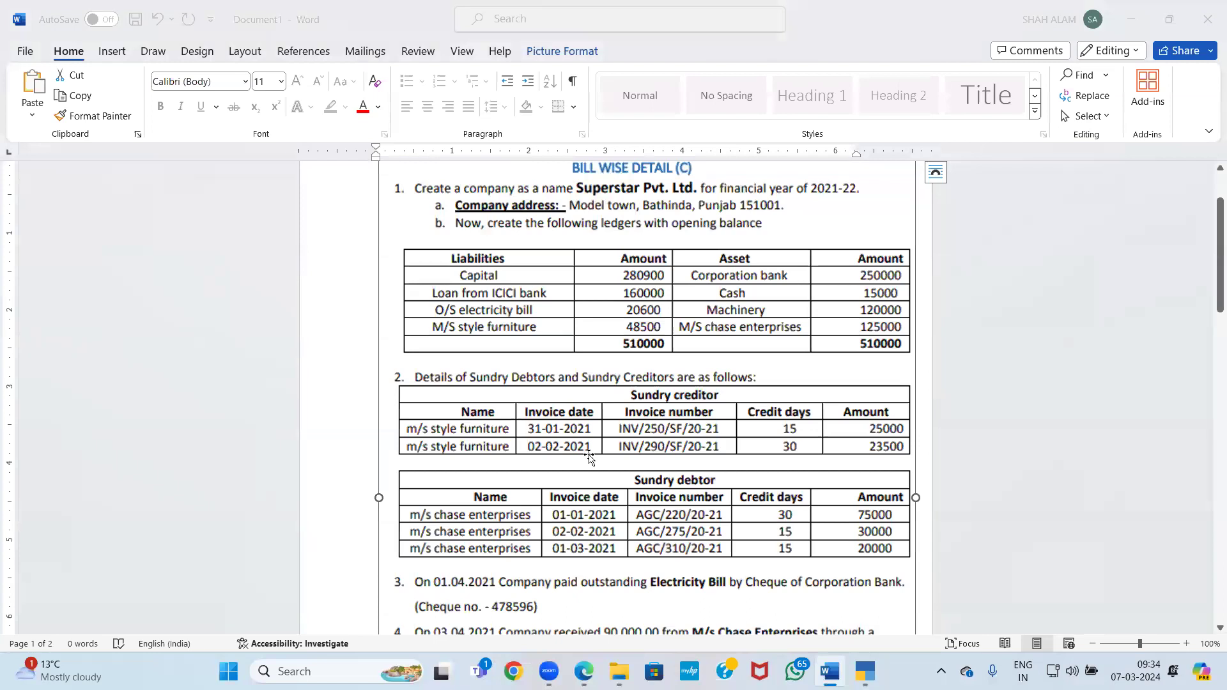
key("alt+Tab")
type("31-1-2021")
key("Return")
key("alt+Tab")
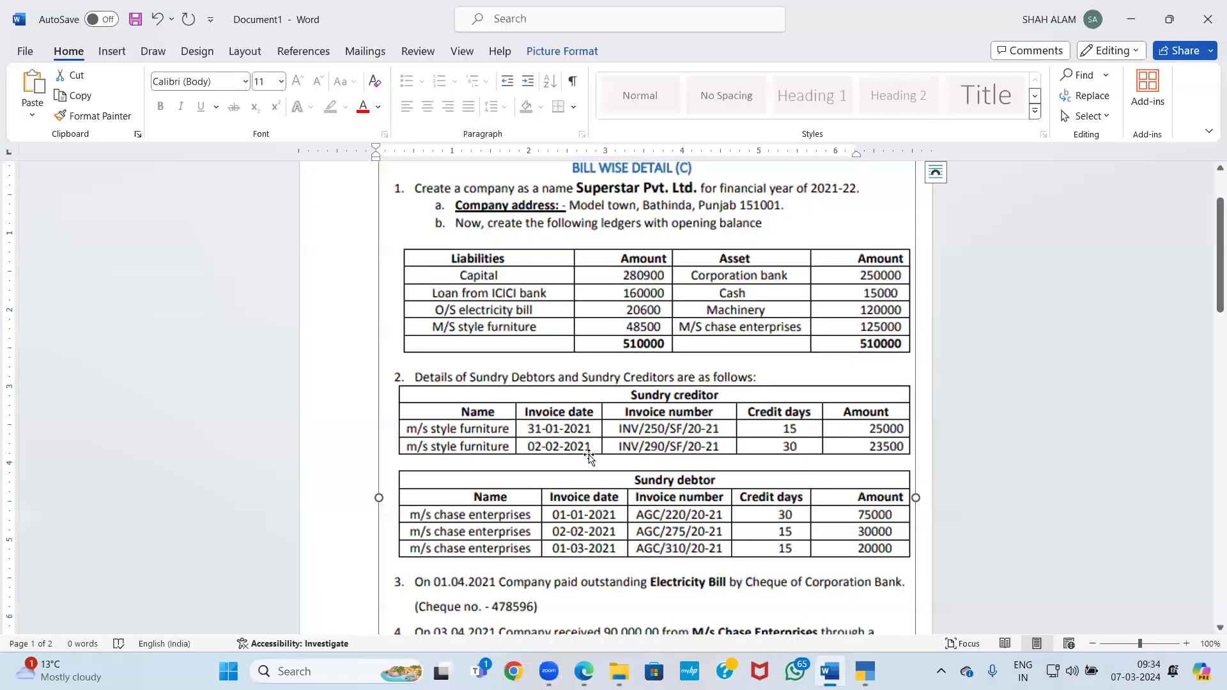
key("alt+Tab")
type("Inv")
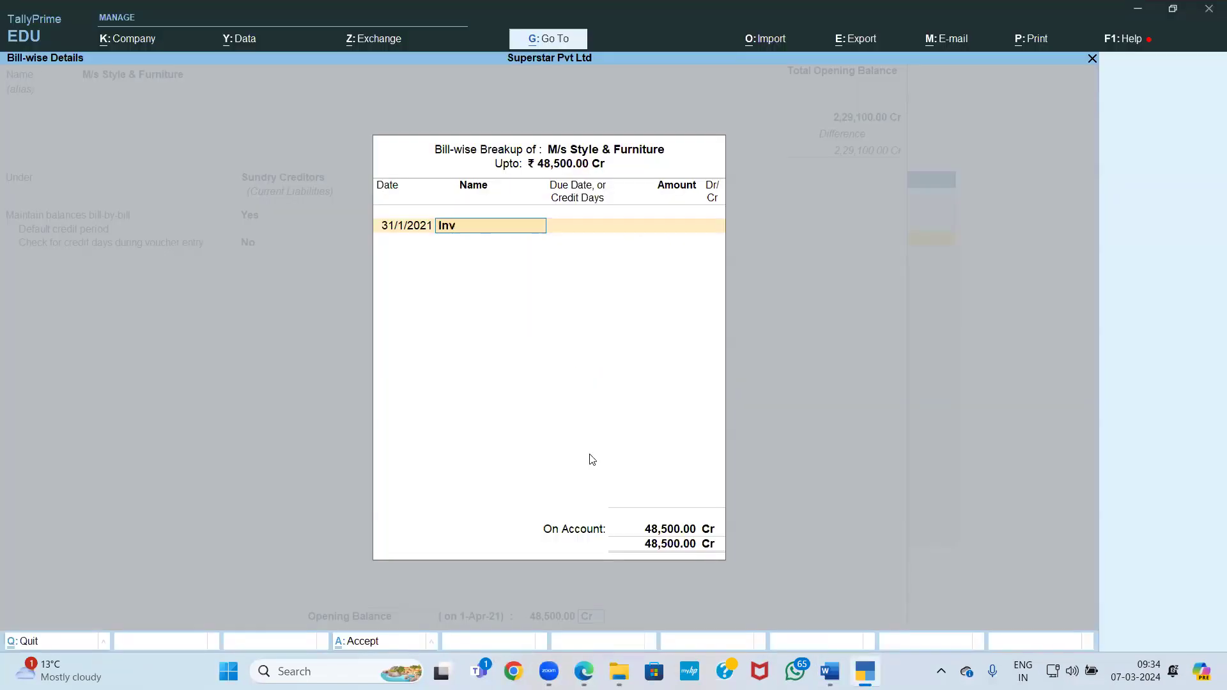
key("alt+Tab")
key("alt+Tab")
type("/20")
key("BackSpace")
type("50")
key("alt+Tab")
key("alt+Tab")
type("/sf/20-21")
key("alt+Tab")
key("alt+Tab")
key("Return")
Give bill Inv/250/sf/20-21 a credit period of 15 days and an amount of 25000 Cr
type("15")
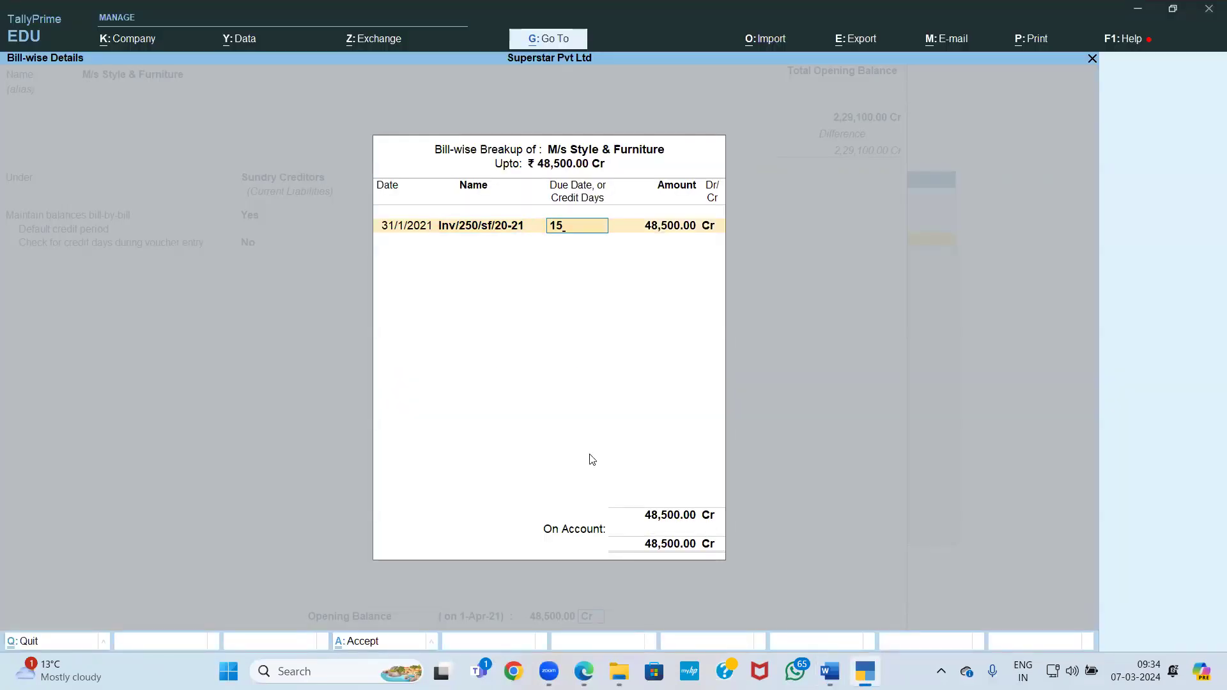
key("Return")
key("alt+Tab")
key("alt+Tab")
type("25000")
key("Return")
key("Return")
Add the creditor's second bill from the assignment, dated 2-2-2021 and named Inv/290/sf/20-21
key("alt+Tab")
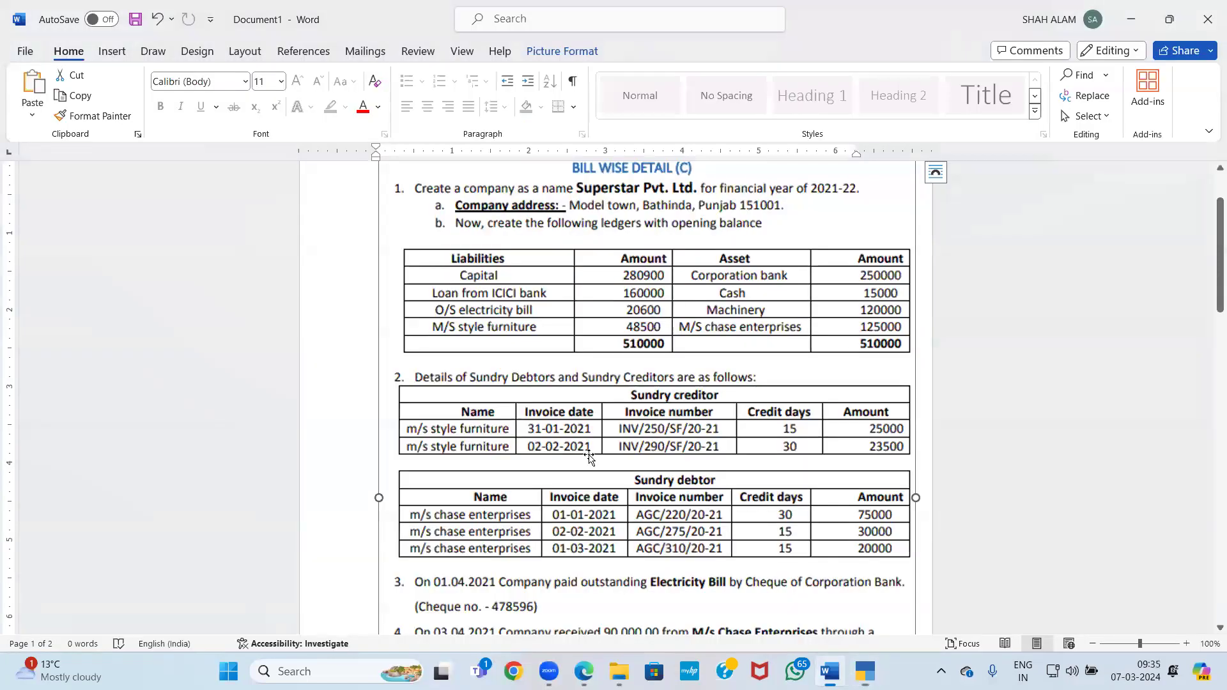
key("alt+Tab")
type("2-2")
key("Return")
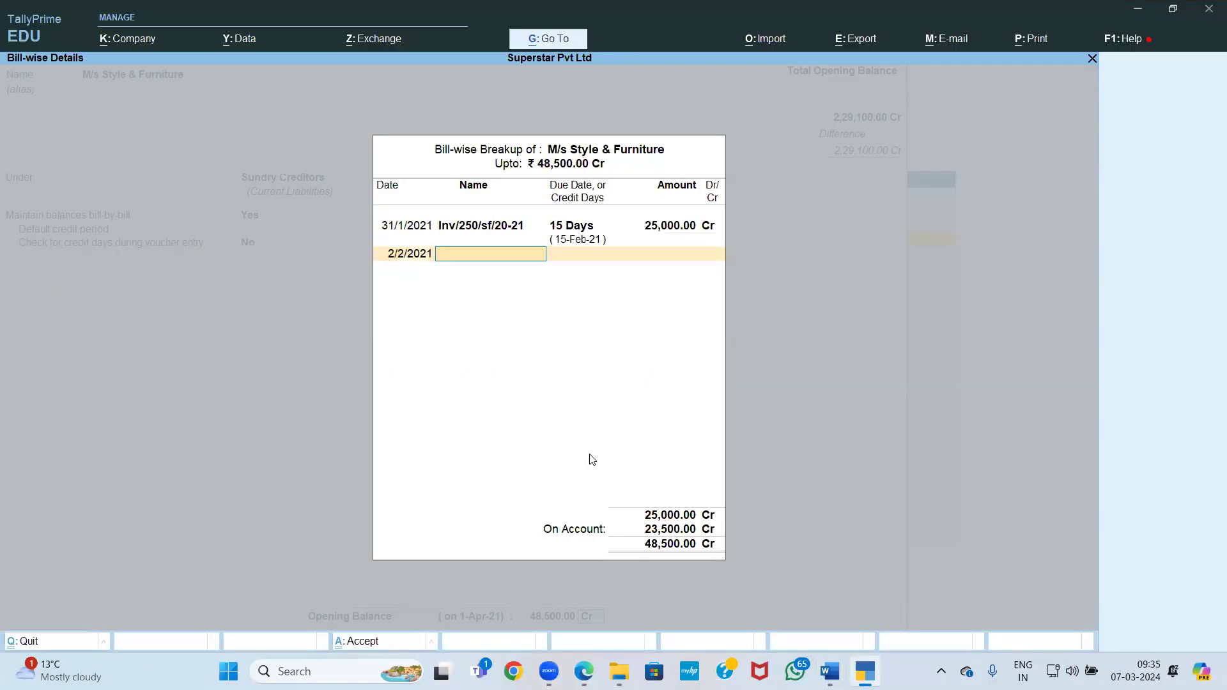
key("alt+Tab")
key("alt+Tab")
type("Inv/290")
key("alt+Tab")
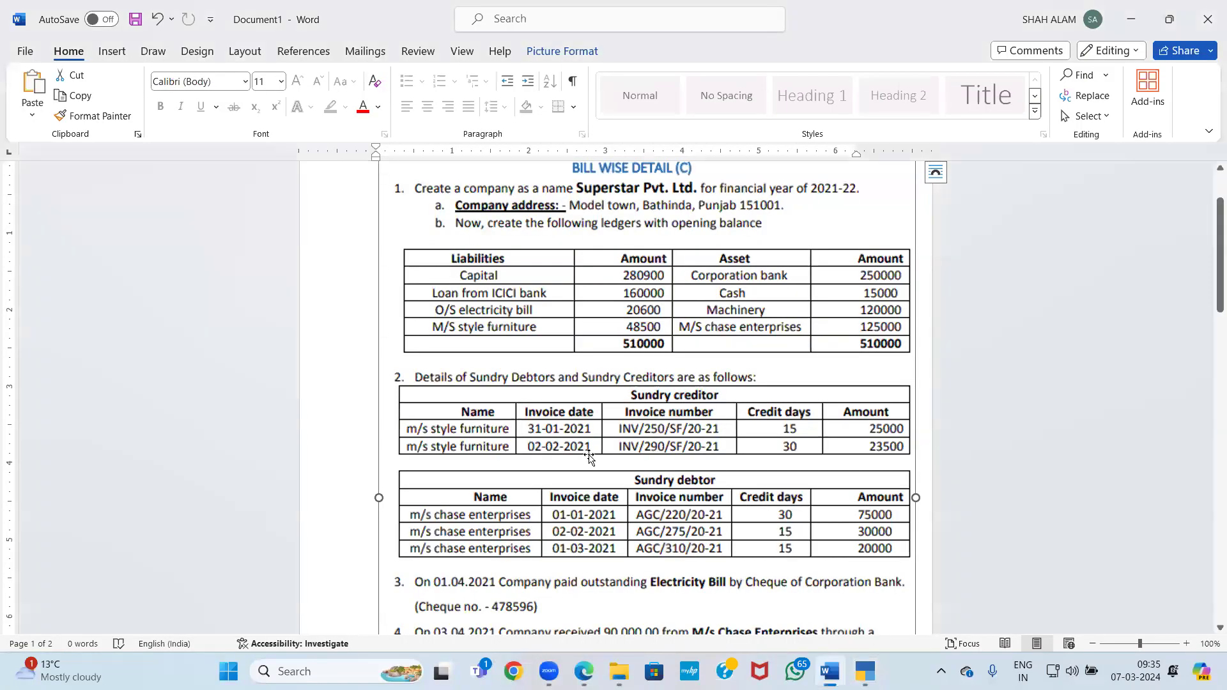
key("alt+Tab")
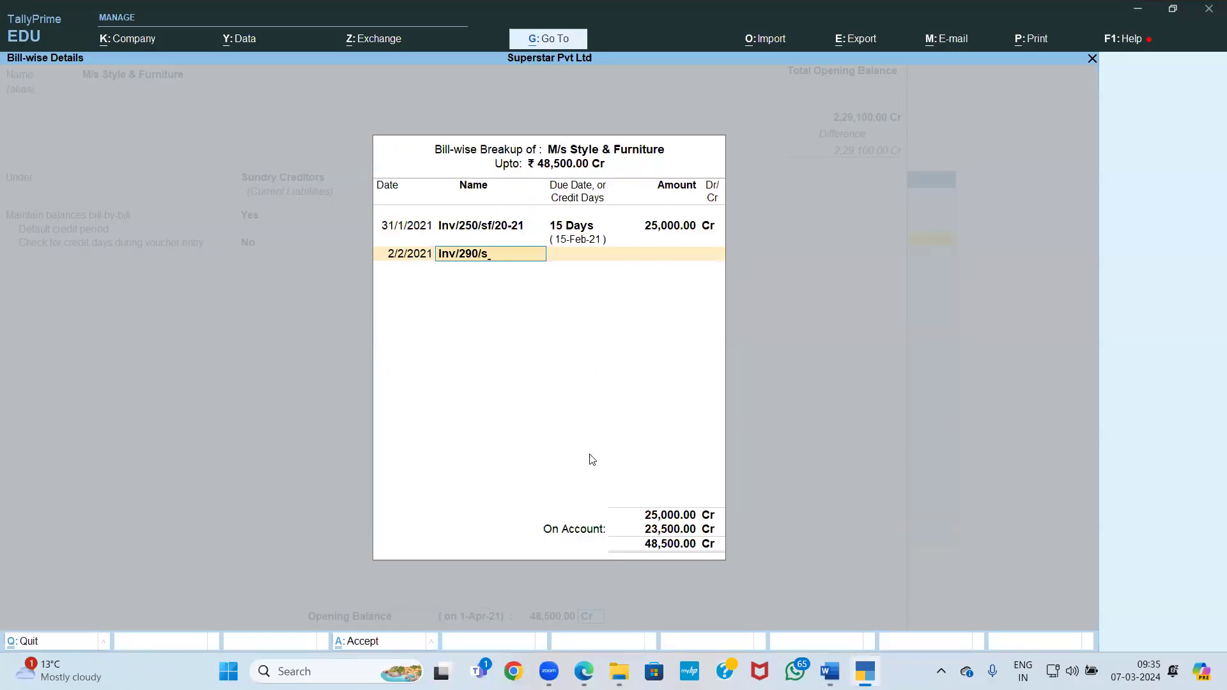
type("/sf/20-21")
key("Return")
Set 30 credit days on the second bill, accept the amount of 23500 Cr and save the furniture creditor ledger
type("15")
key("alt+Tab")
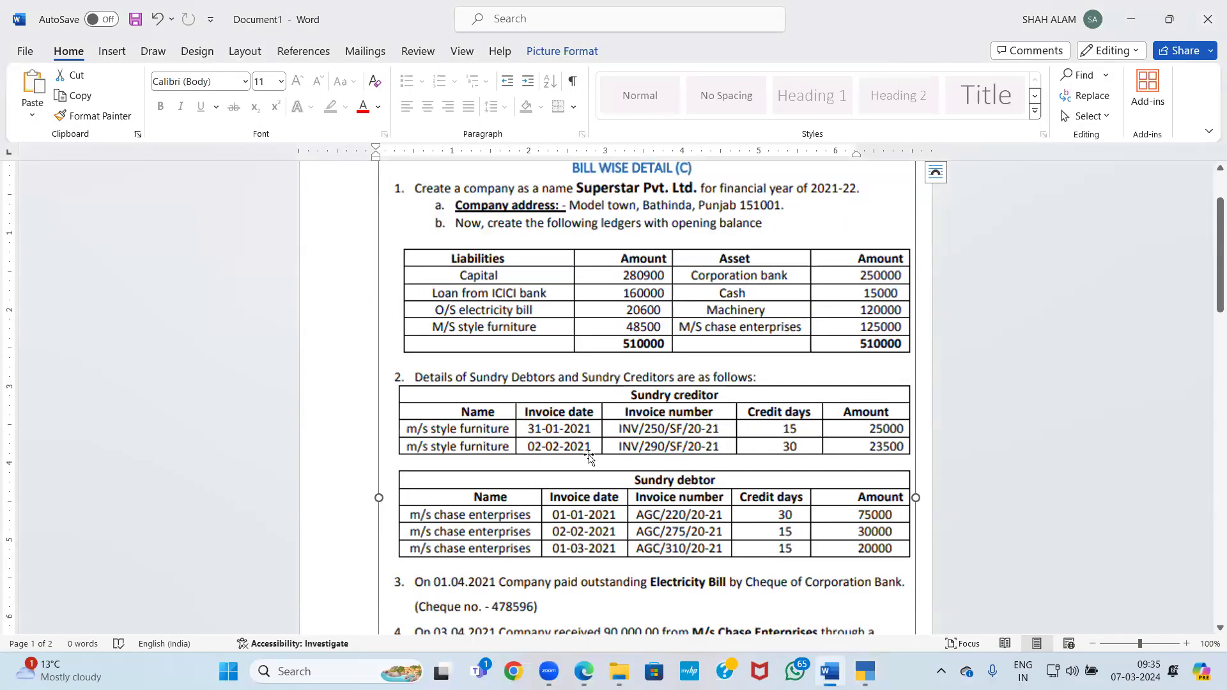
key("alt+Tab")
type("30")
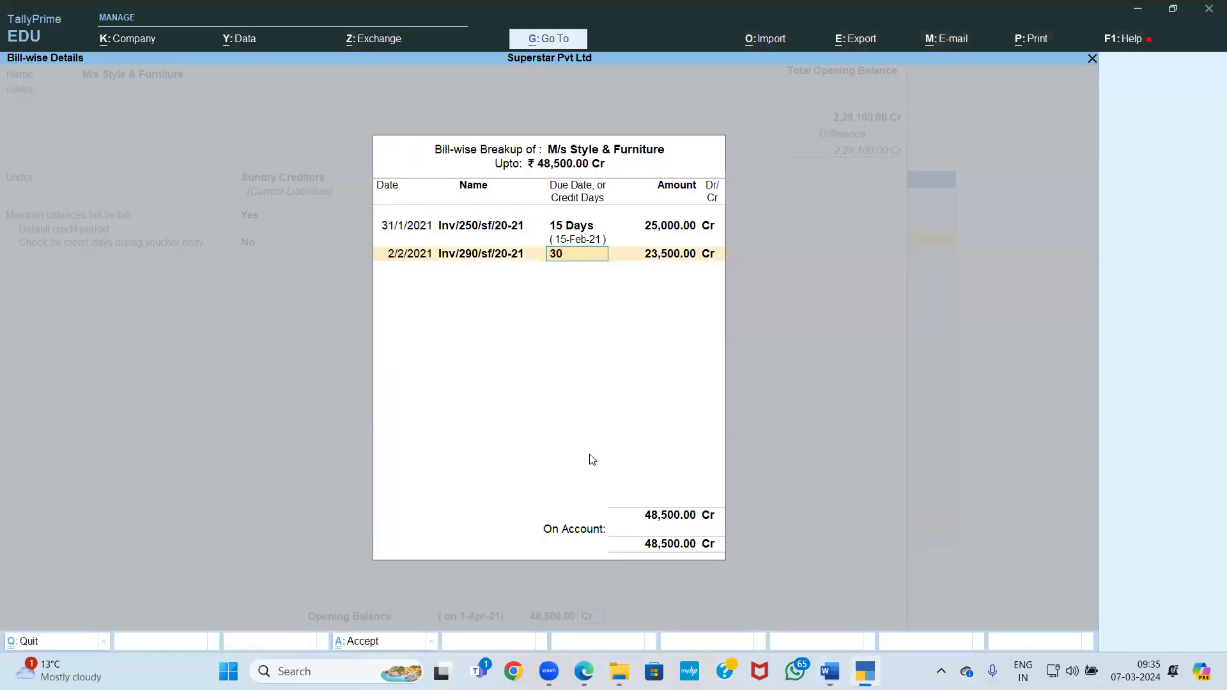
key("Return")
key("Return")
key("Return")
key("Return")
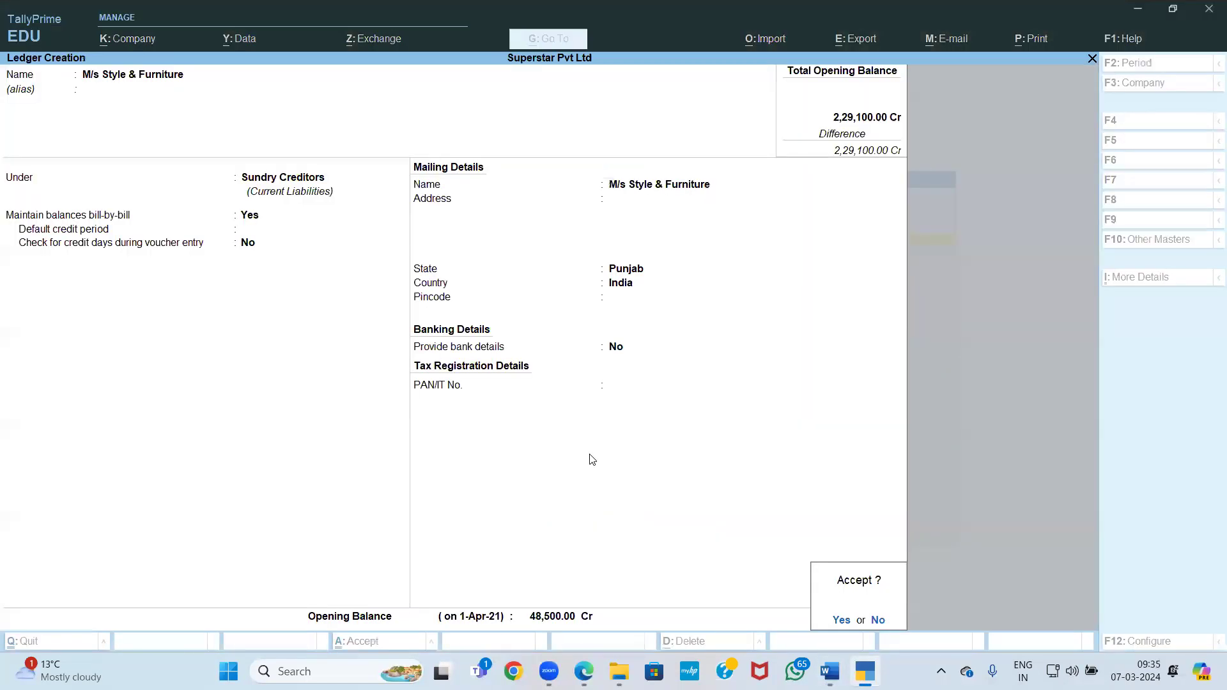
key("Return")
Name the next ledger Corporation Bank, the first item in the assignment's asset list, and place it under Bank Accounts
key("alt+Tab")
key("alt+Tab")
type("Corporation Bank")
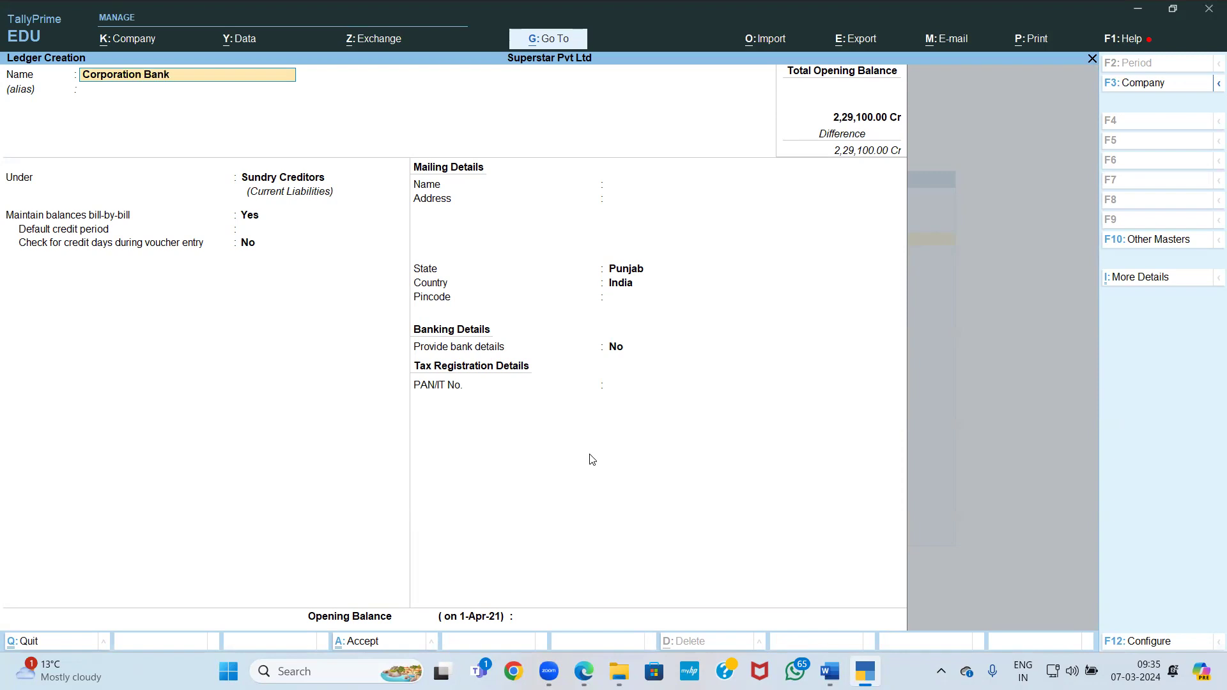
key("Return")
type("Ba")
key("Return")
Keep the bank ledger's default details, give it an opening balance of 250000 and save it
key("Return")
key("Return")
key("Return")
key("Return")
key("Return")
key("Return")
key("Return")
key("Return")
key("Return")
key("Return")
key("BackSpace")
key("alt+Tab")
key("alt+Tab")
type("250000")
key("Return")
key("Return")
key("Return")
Check the assignment's remaining assets, name the next ledger Machinery and place it under Fixed Assets
key("alt+Tab")
key("alt+Tab")
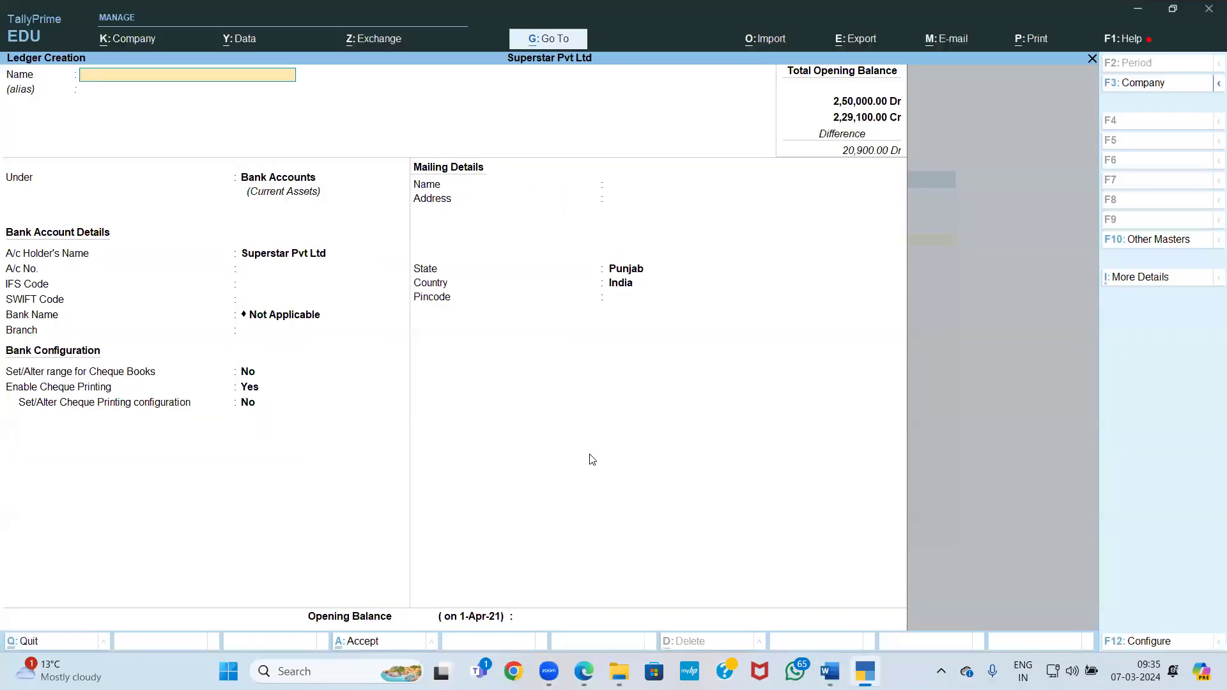
key("alt+Tab")
key("alt+Tab")
type("Machinery")
key("Return")
key("Return")
type("Fi")
key("Return")
Give the Machinery ledger the assignment's opening balance of 120000 and save it
key("Return")
key("Return")
key("Return")
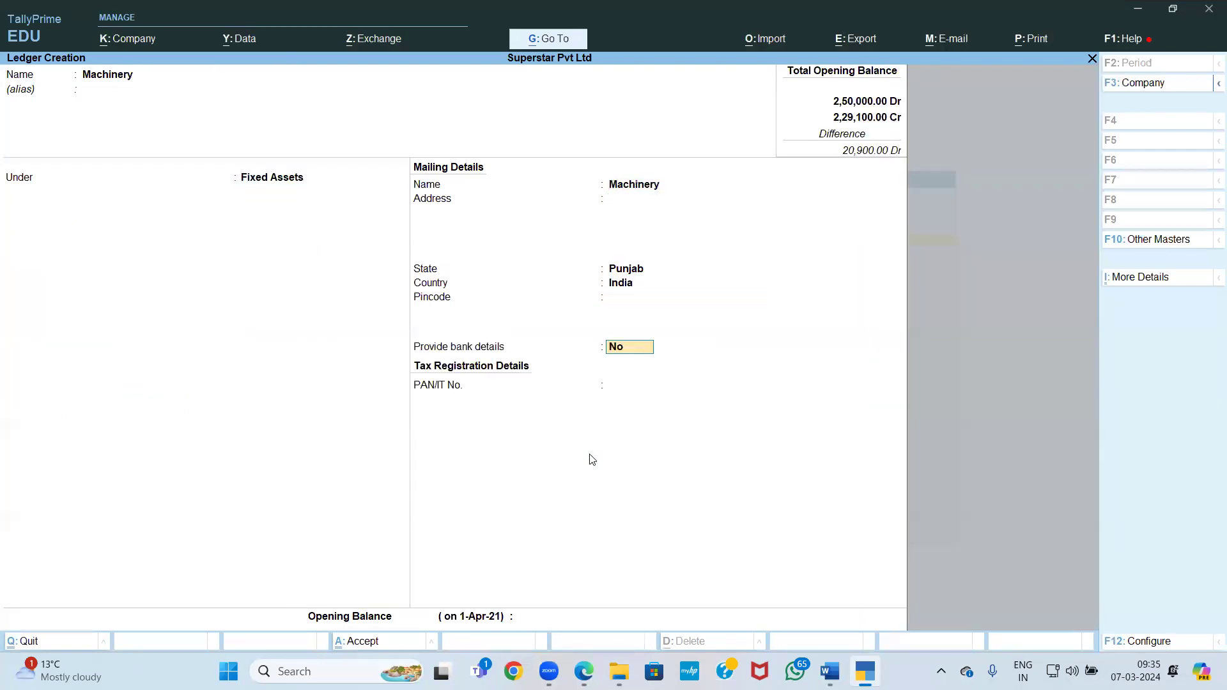
key("Return")
key("Return")
key("alt+Tab")
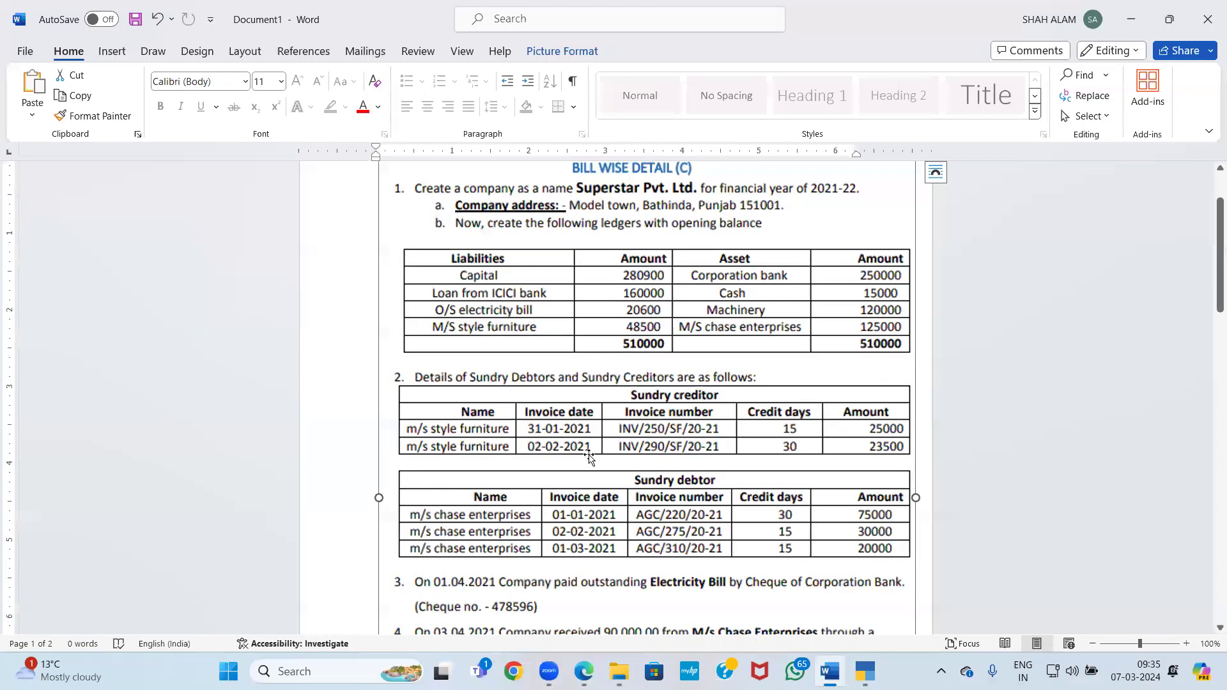
key("alt+Tab")
type("120000")
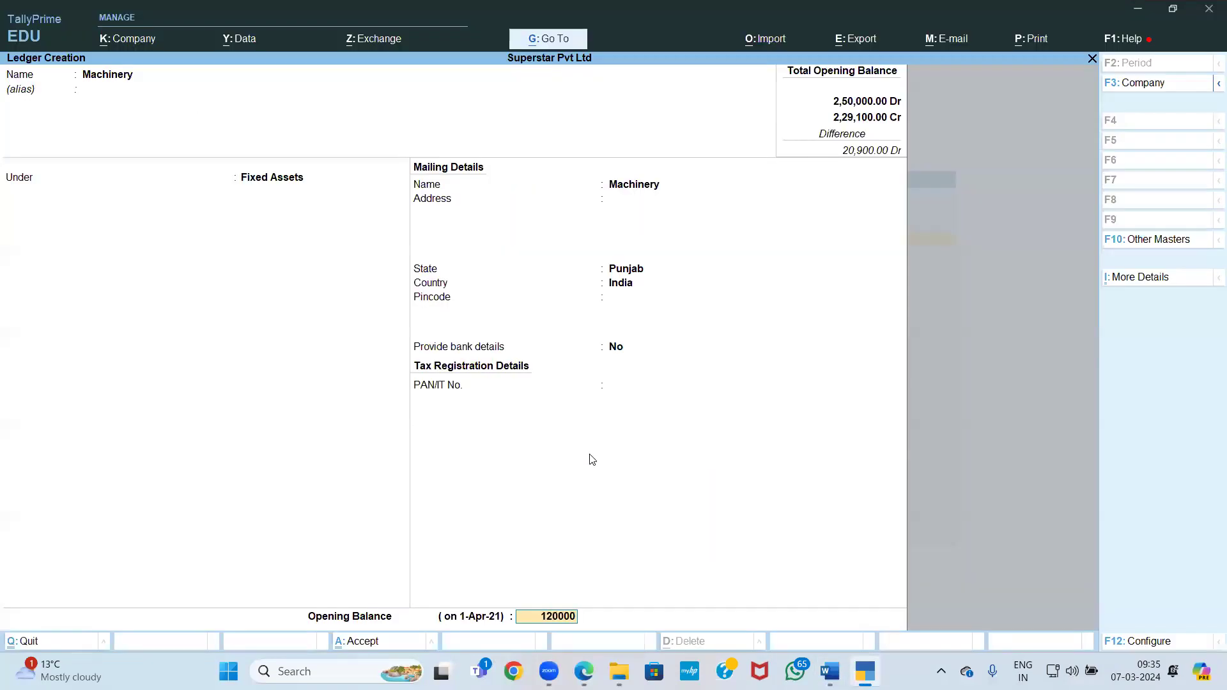
key("alt+Tab")
key("alt+Tab")
key("Return")
key("Return")
key("Return")
Name the next ledger M/s Chase Enterprises, as spelled in the assignment, and place it under Sundry Debtors
key("alt+Tab")
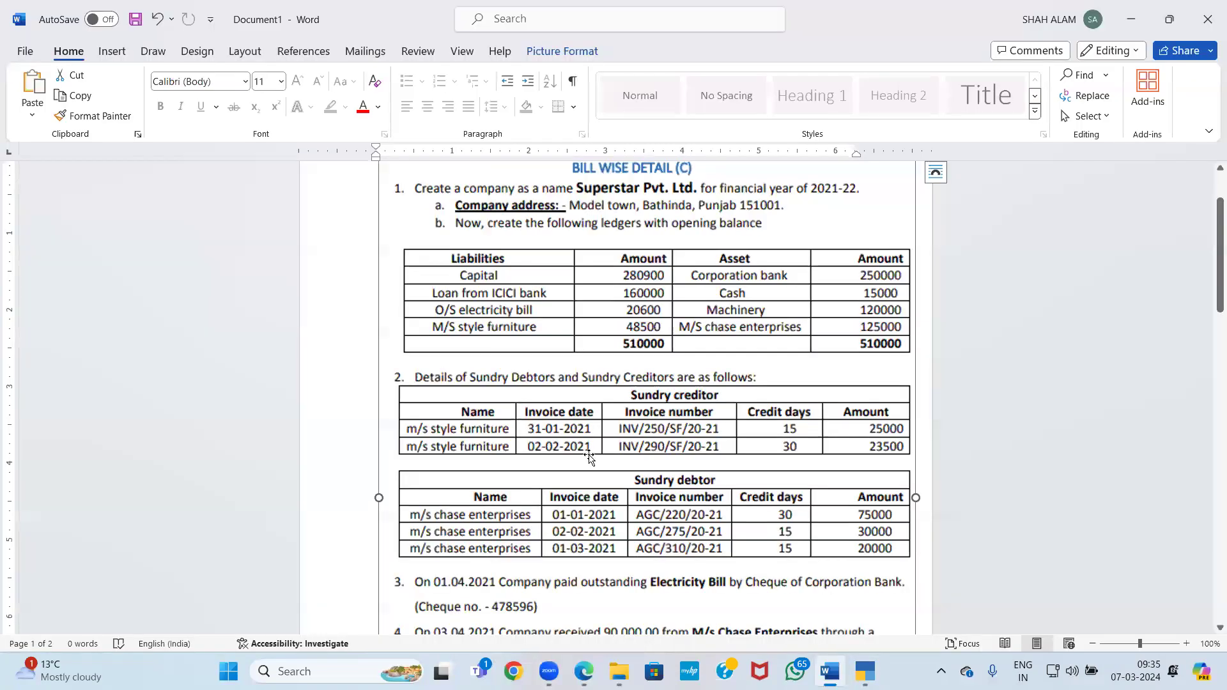
key("alt+Tab")
type("M")
key("BackSpace")
type("M")
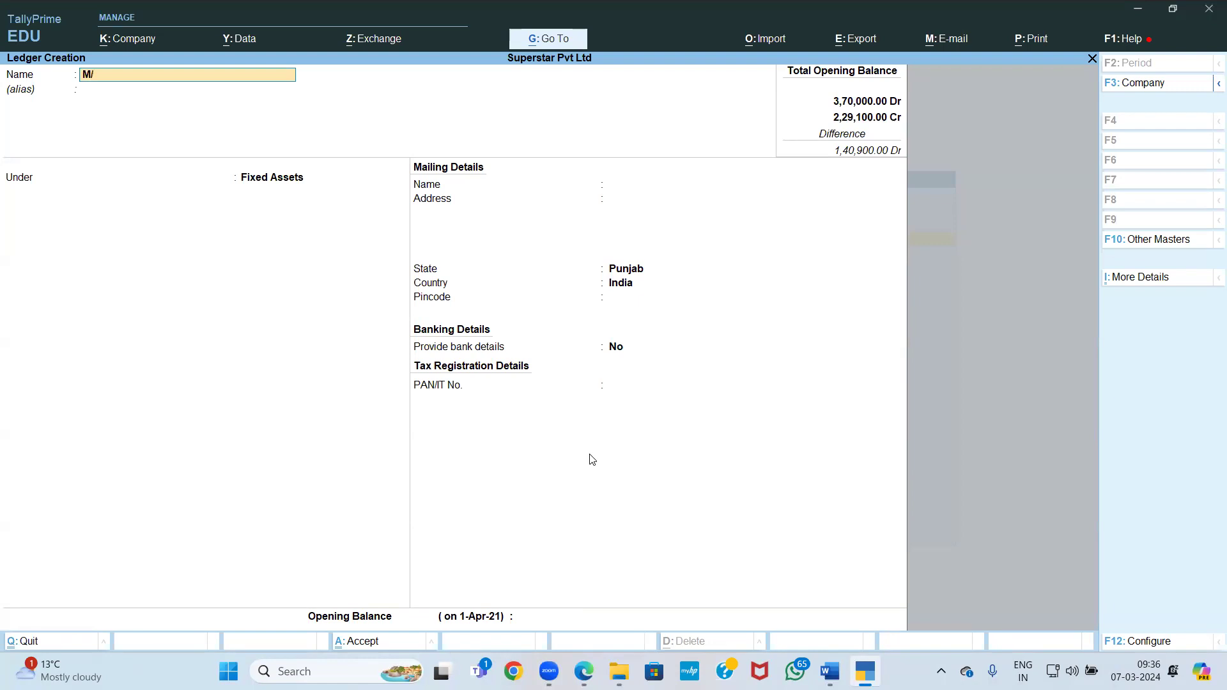
type("/s Chese")
key("alt+Tab")
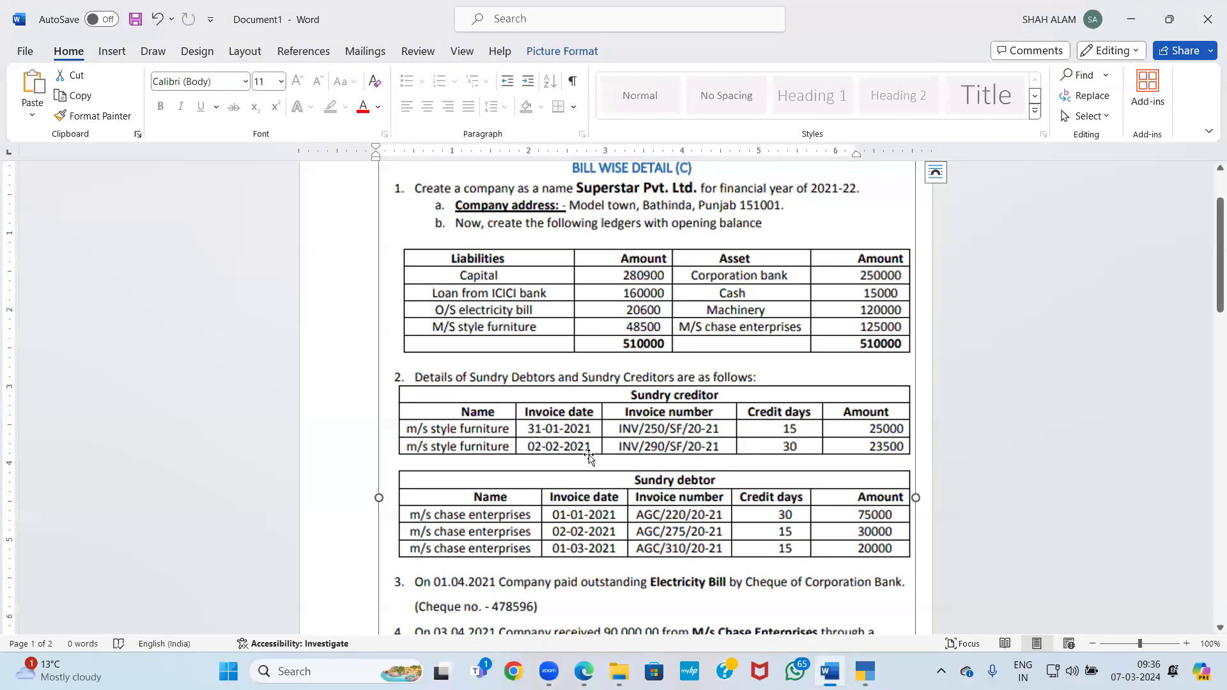
key("alt+Tab")
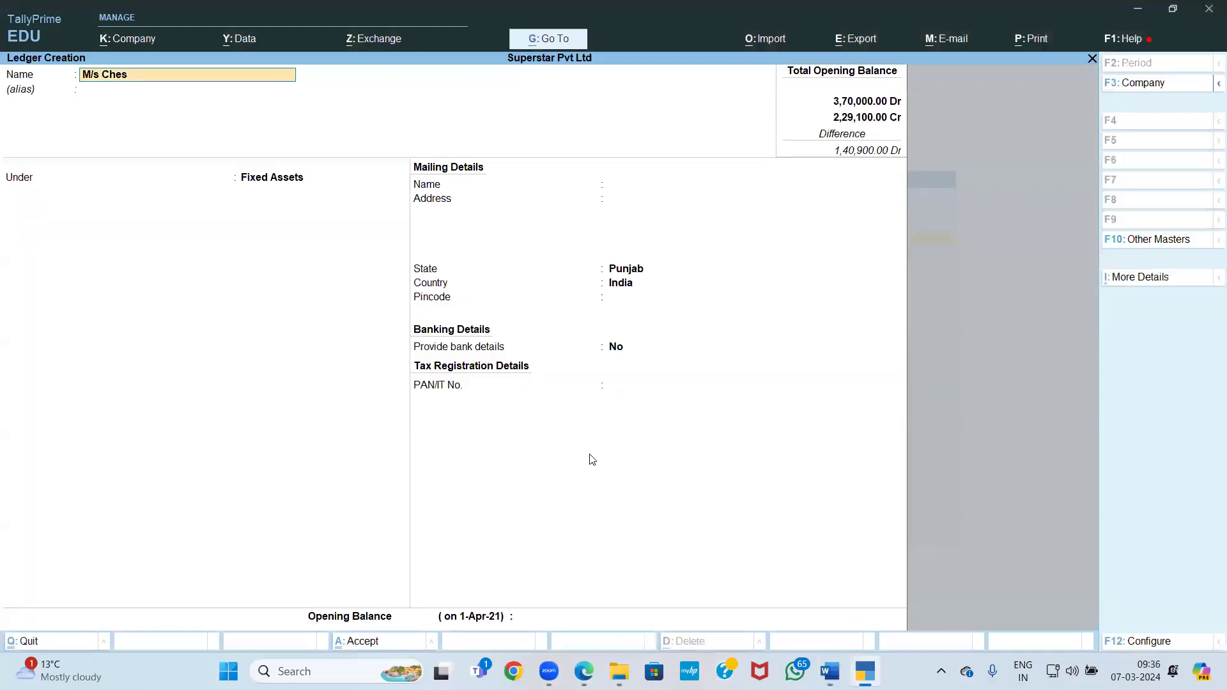
type("ase enterprises")
key("Return")
key("Return")
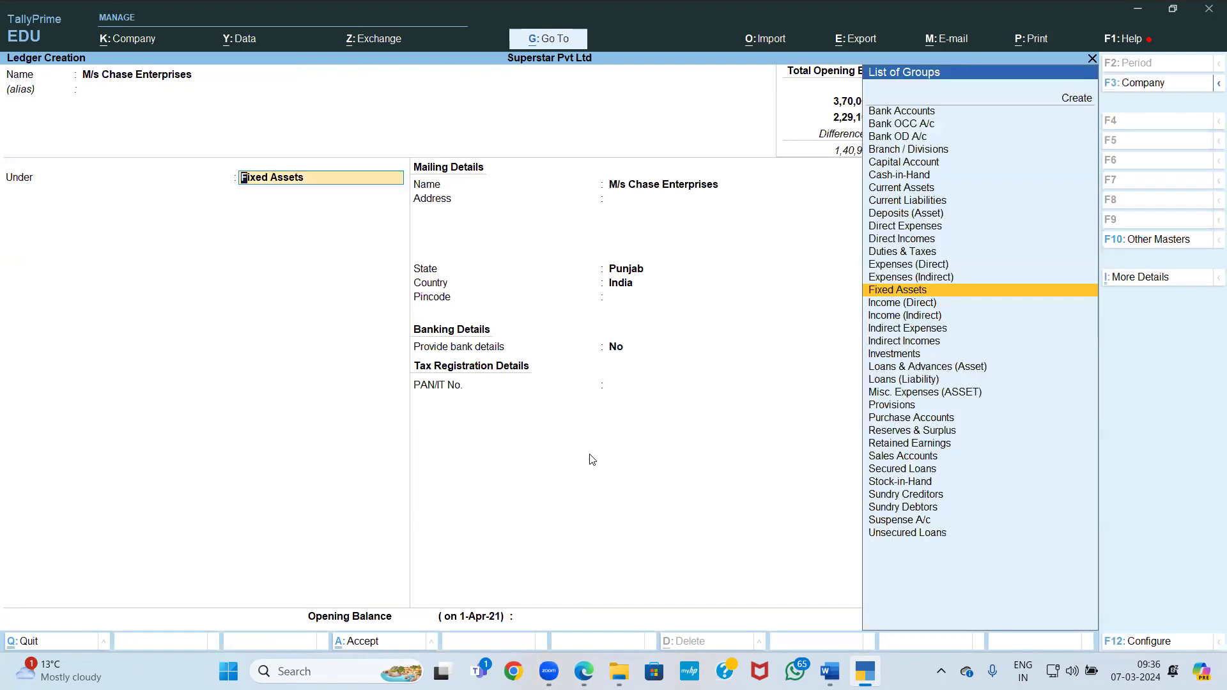
type("Su")
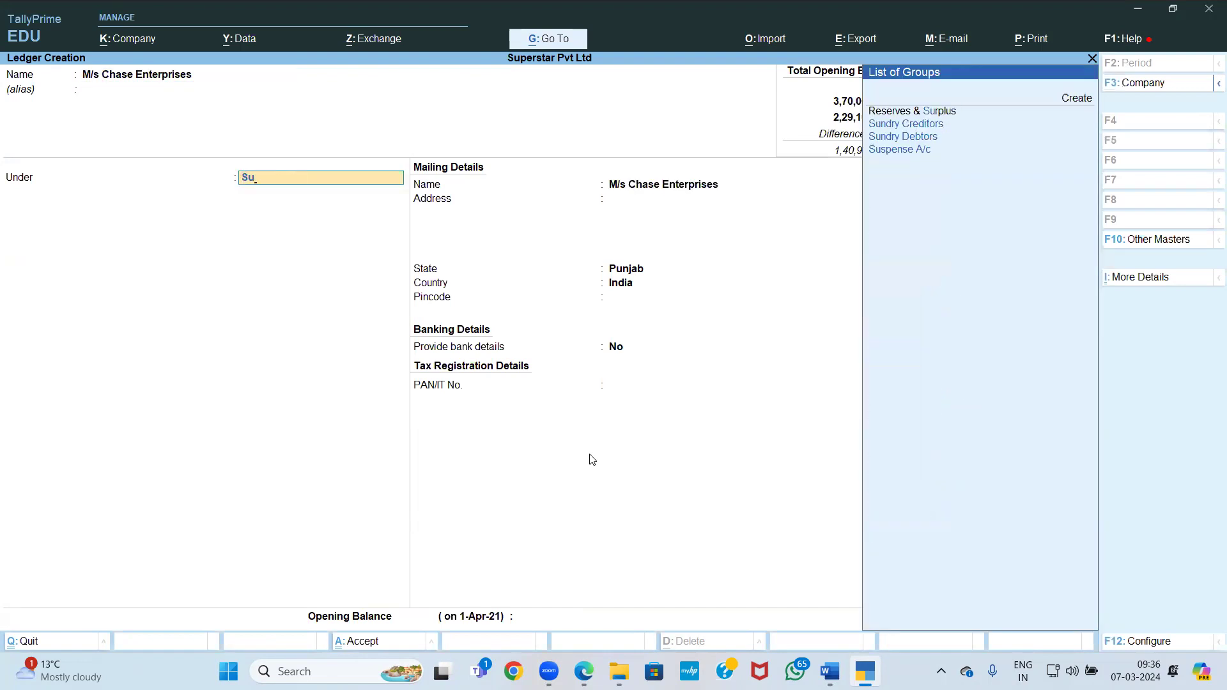
key("Down")
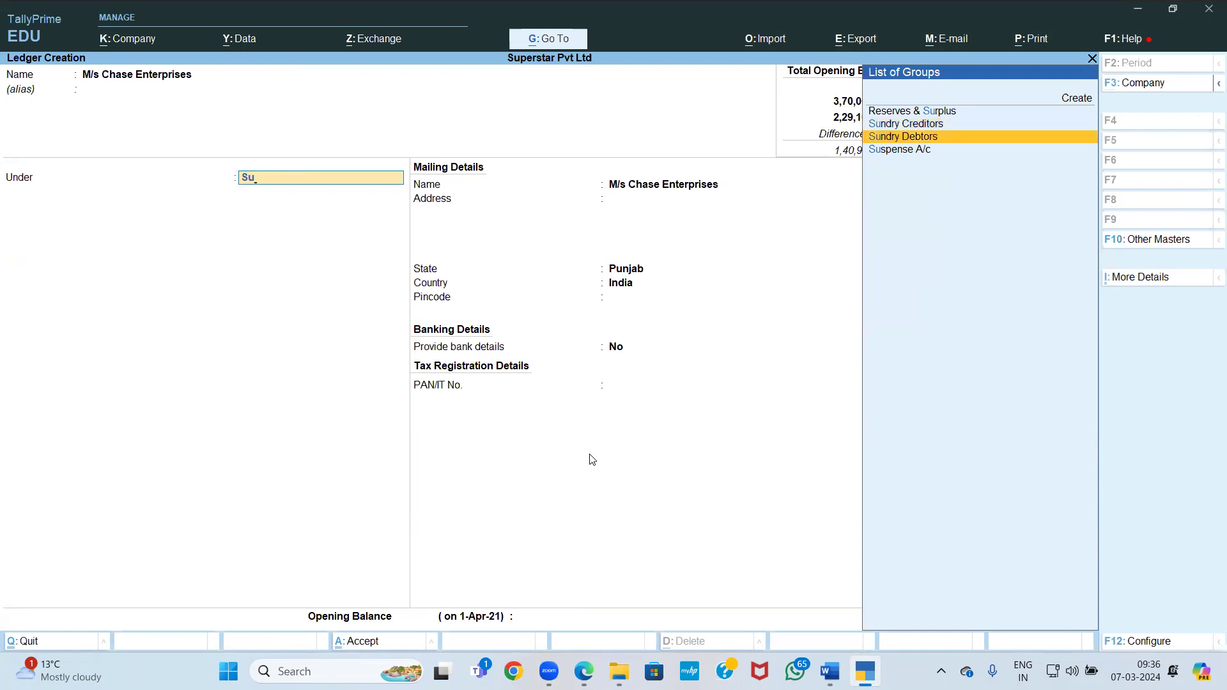
key("Return")
Keep bill-by-bill balances for the Chase Enterprises debtor and give it an opening balance of 125000 Dr
key("Return")
key("Return")
key("Return")
key("Return")
key("Return")
key("Return")
key("Return")
key("Return")
key("Return")
key("alt+Tab")
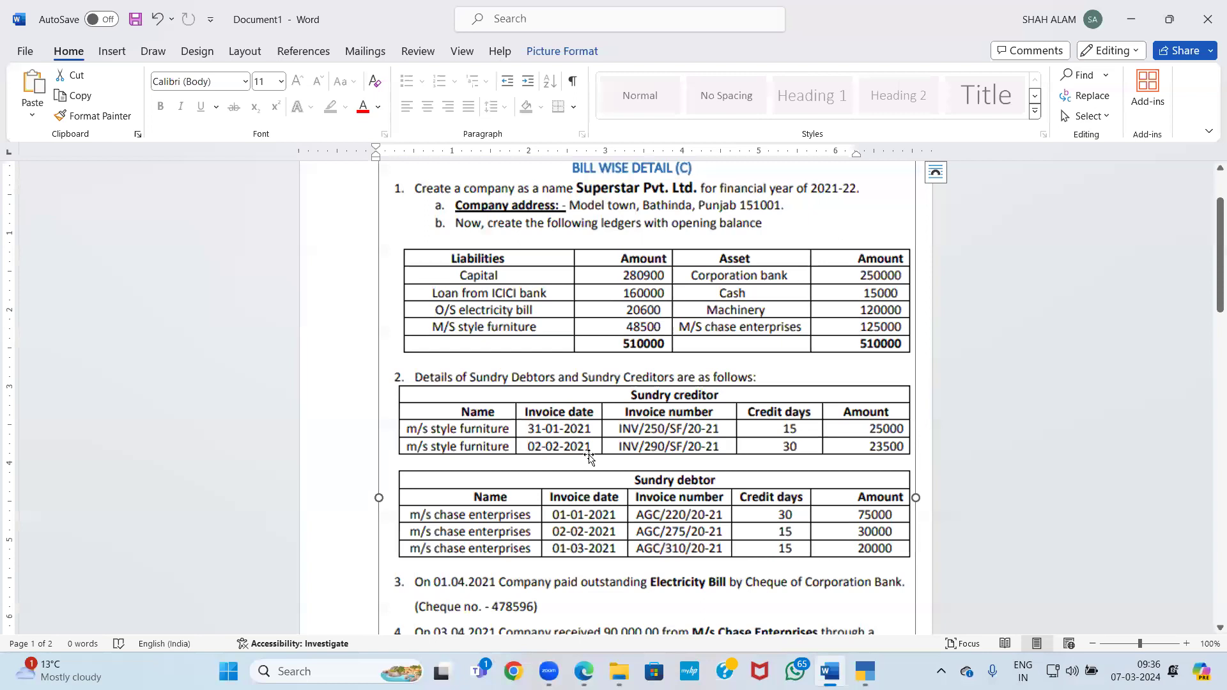
key("alt+Tab")
type("125000")
key("Return")
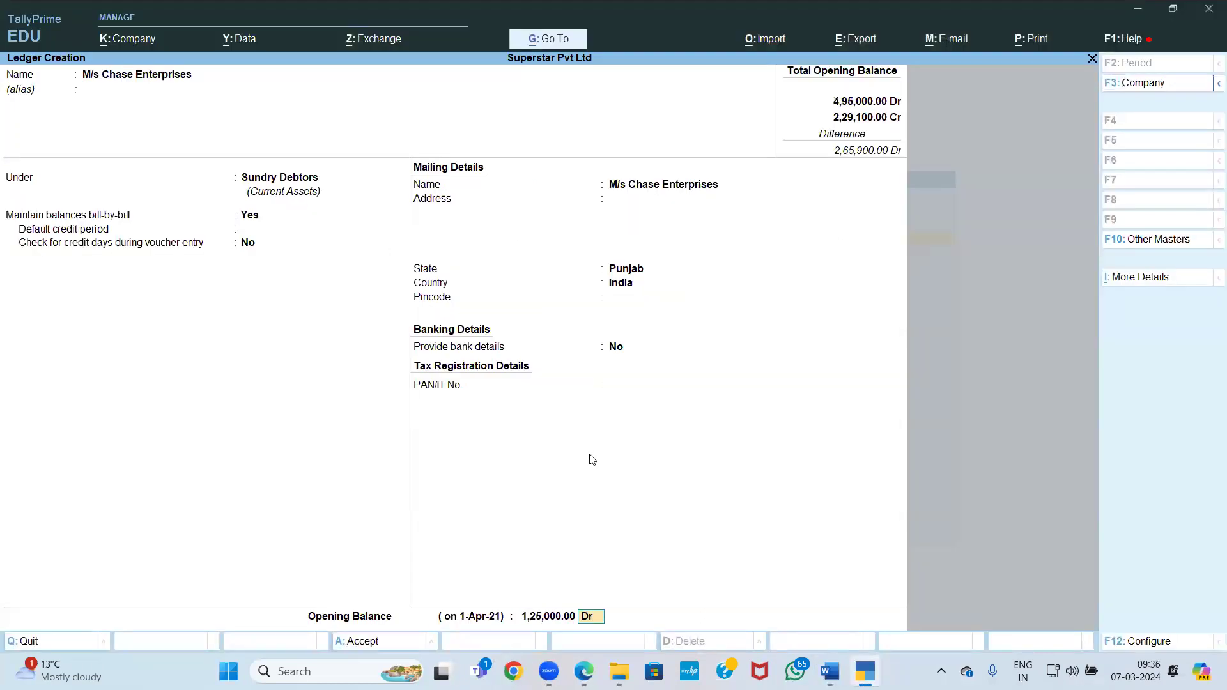
key("Return")
Start the Chase Enterprises bill-wise breakup with the assignment's first debtor invoice, Agc/220/20-21, dated 1-1-2021
key("alt+Tab")
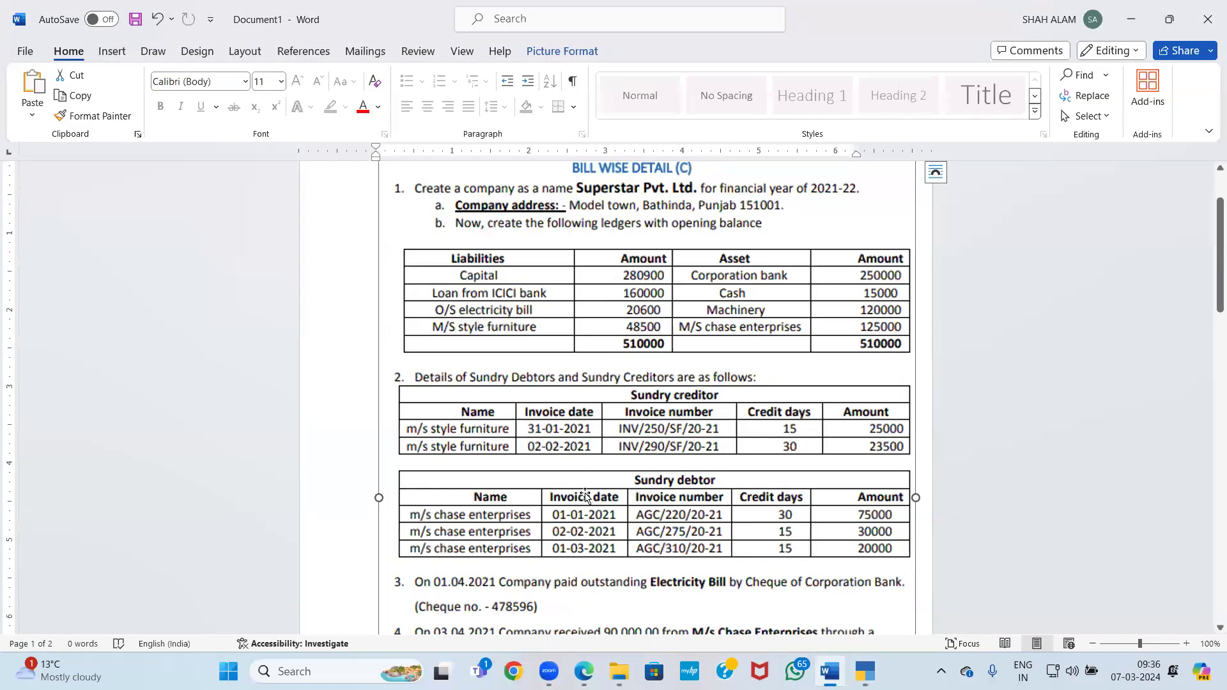
key("alt+Tab")
type("1-01")
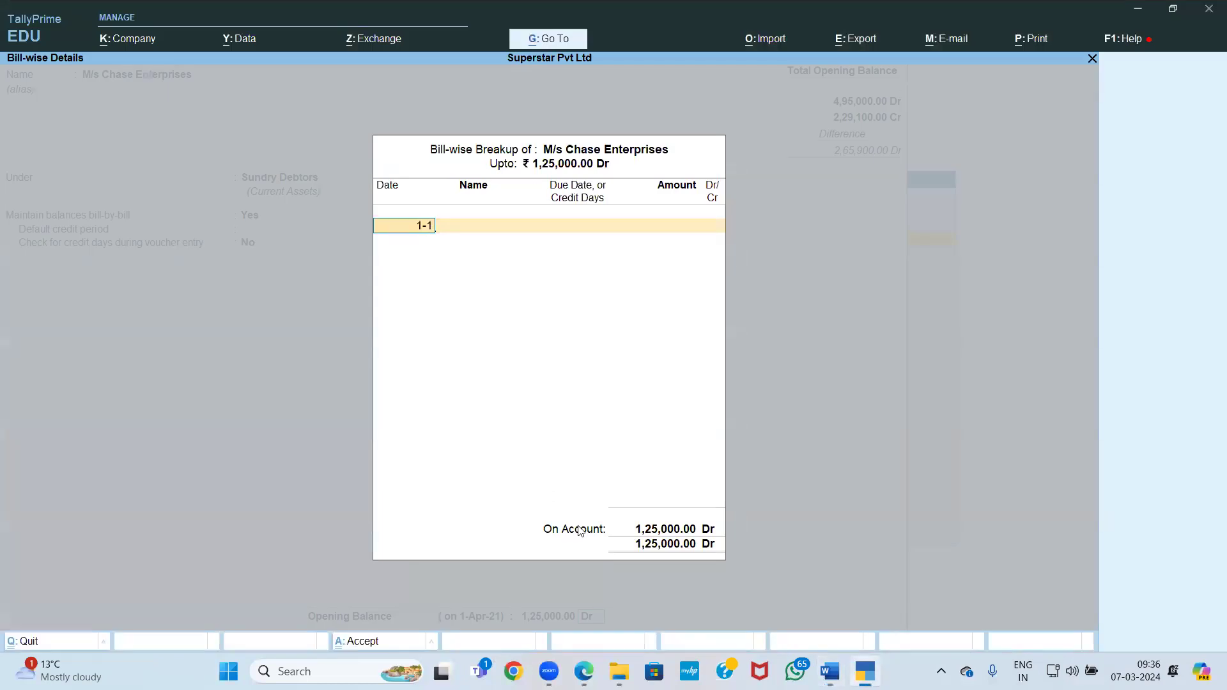
key("Return")
key("alt+Tab")
key("alt+Tab")
type("A")
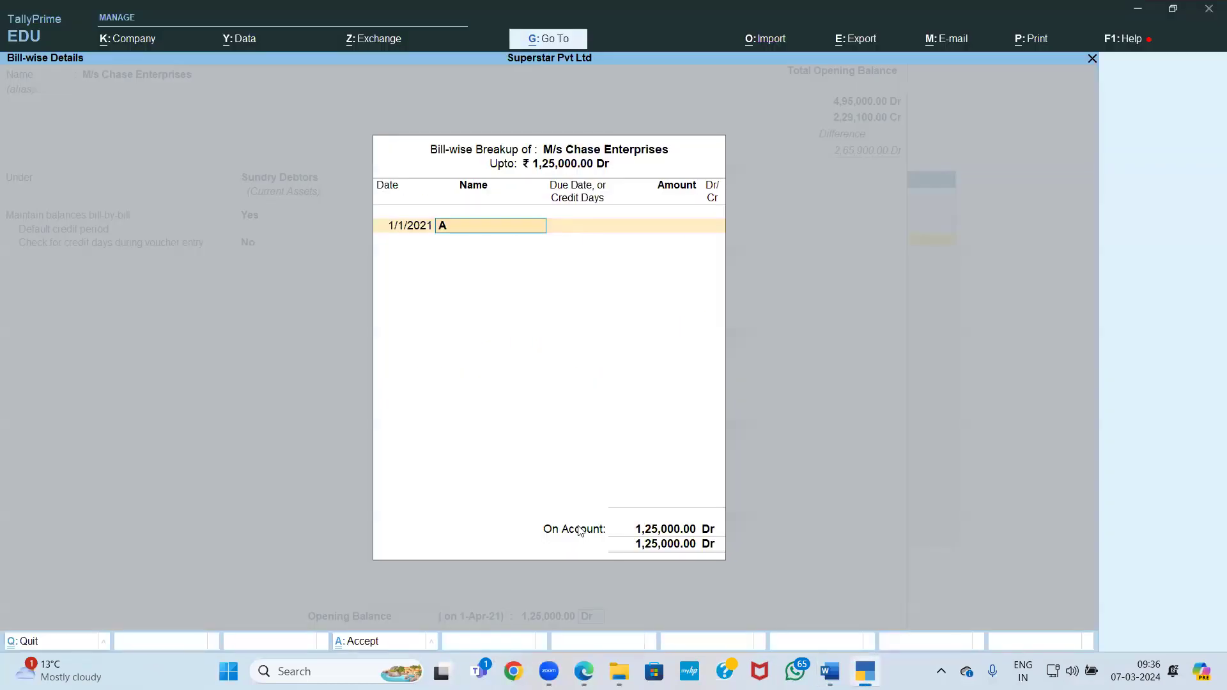
type("gc/")
key("alt+Tab")
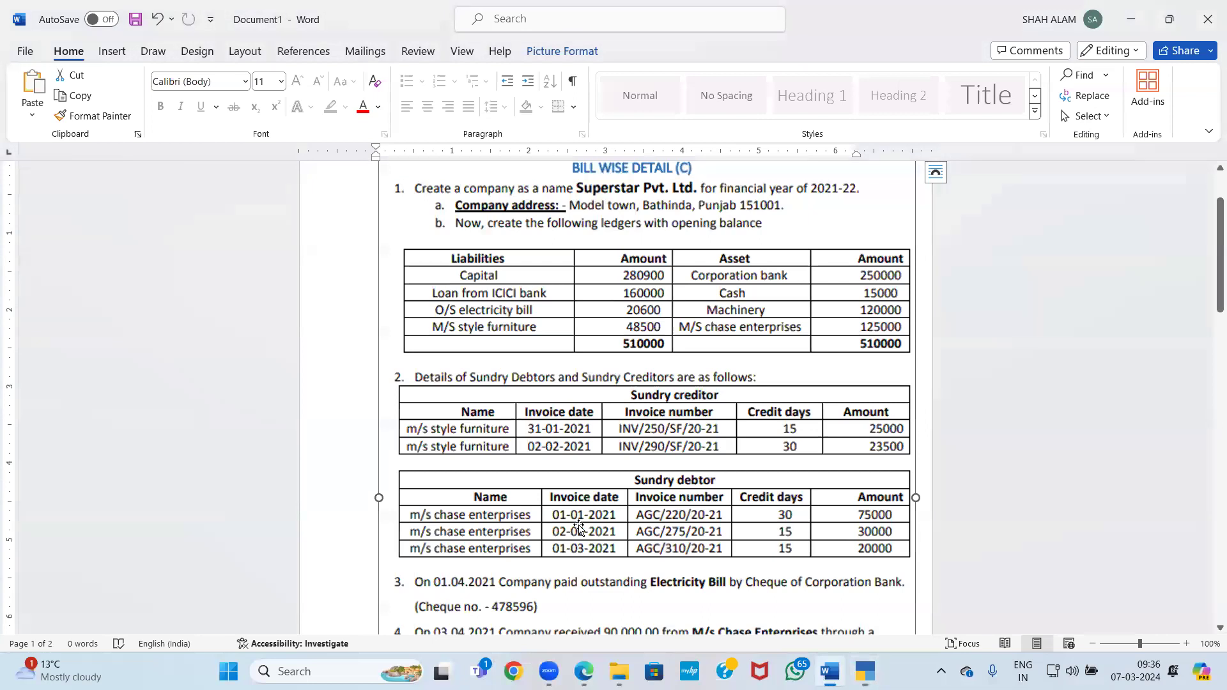
key("alt+Tab")
type("220")
key("alt+Tab")
key("alt+Tab")
type("/20")
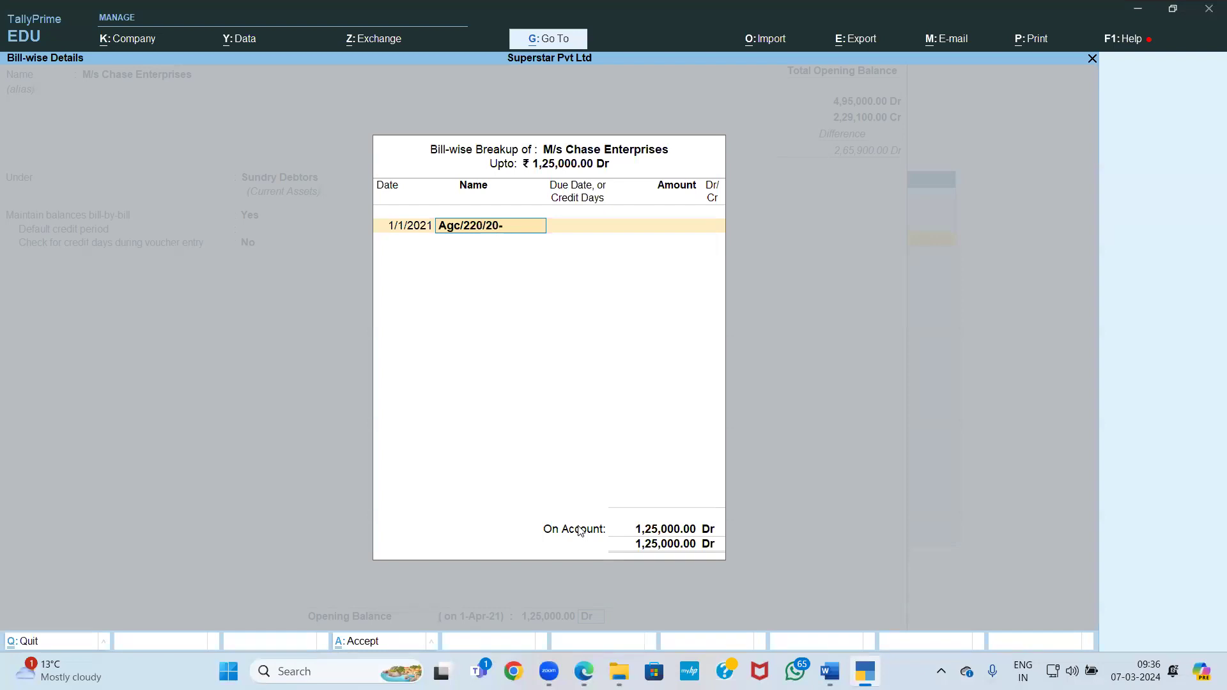
key("Return")
Give bill Agc/220/20-21 a credit period of 30 days and an amount of 75000 Dr
key("alt+Tab")
key("alt+Tab")
type("2")
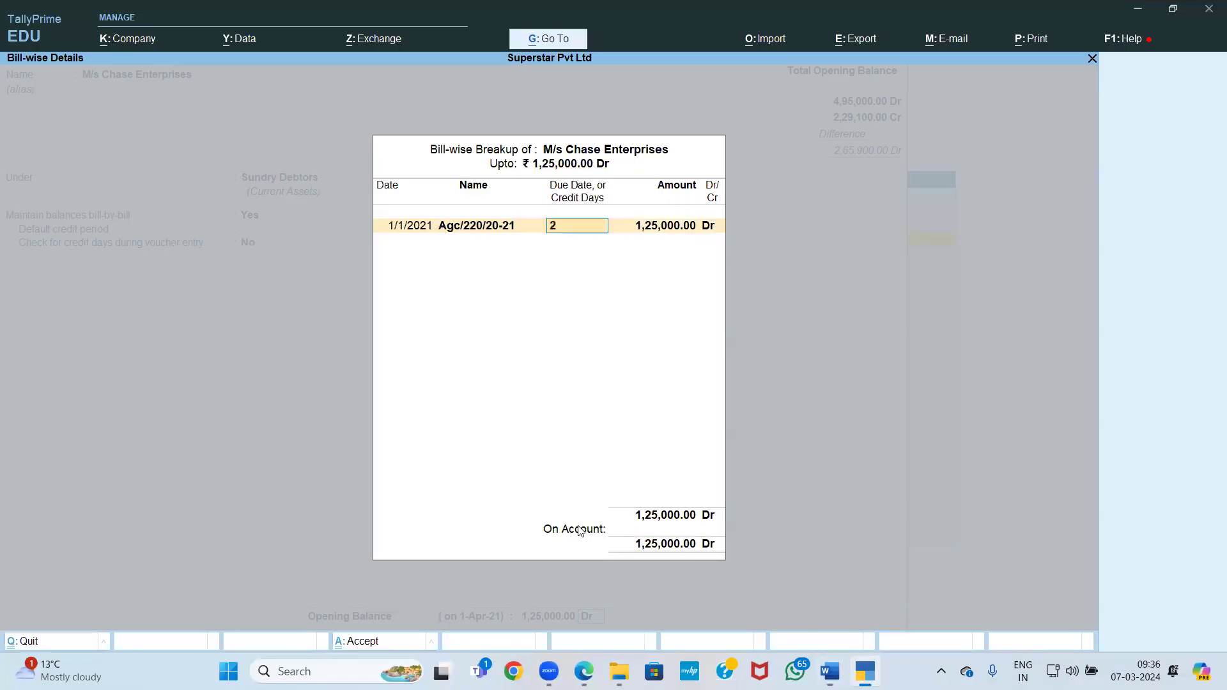
type("30")
key("Return")
key("alt+Tab")
key("alt+Tab")
type("75000")
key("Return")
key("Return")
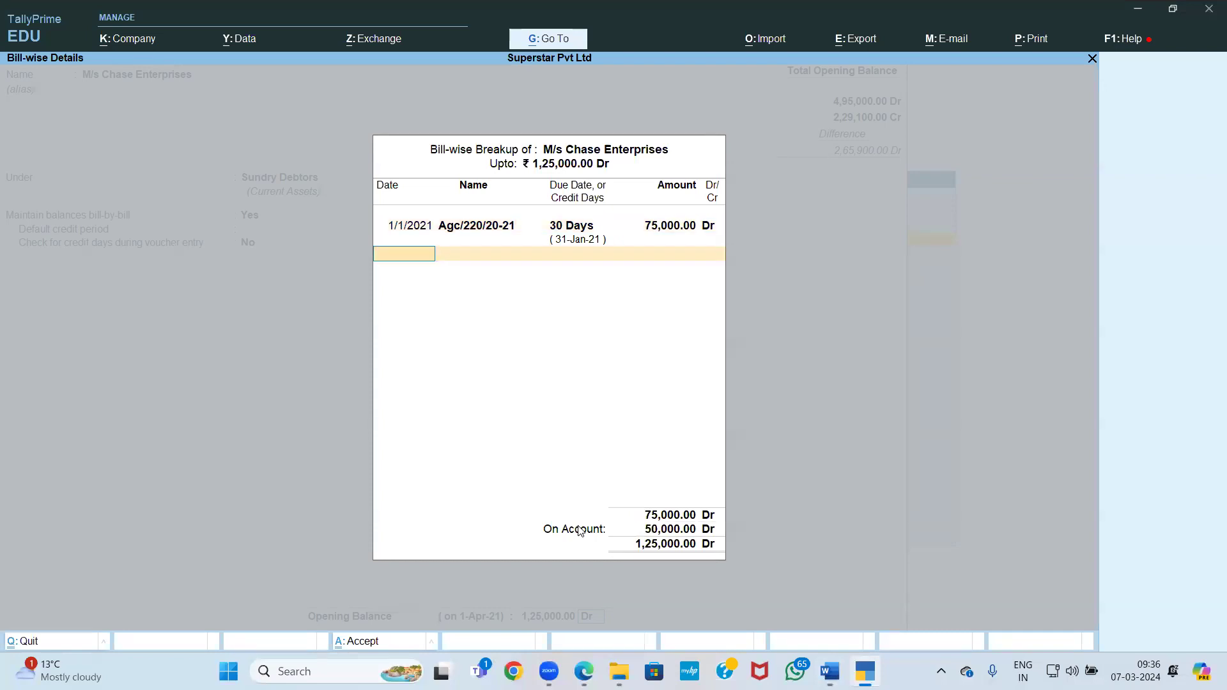
Add the assignment's second debtor invoice to the breakup as Agc/275/20-21, dated 2-2-2021
key("alt+Tab")
key("alt+Tab")
type("2-2")
key("Return")
key("alt+Tab")
key("alt+Tab")
key("alt+Tab")
key("alt+Tab")
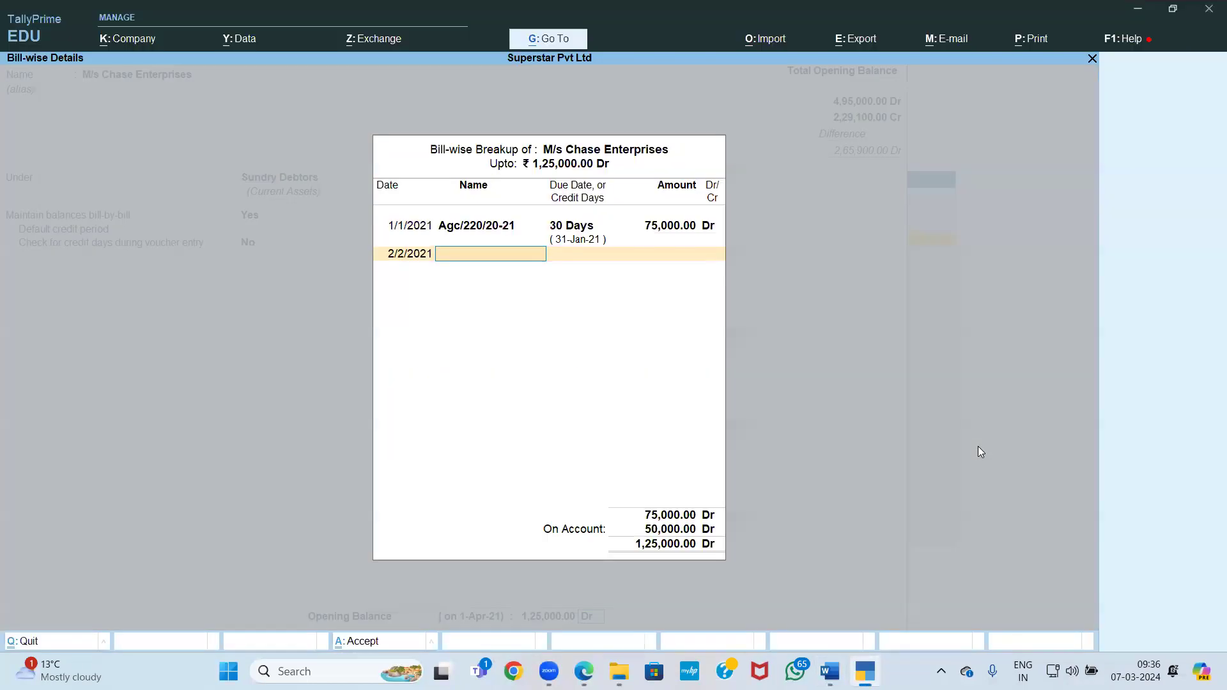
type("Agc/")
key("alt+Tab")
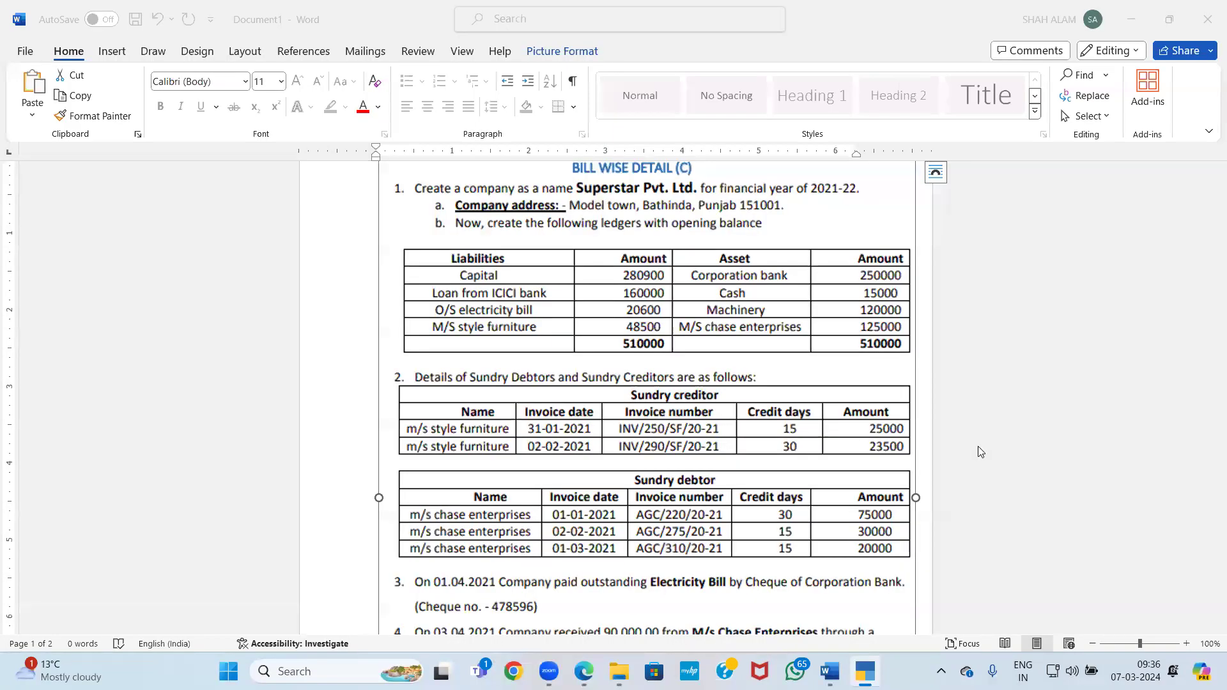
key("alt+Tab")
type("275/20-2")
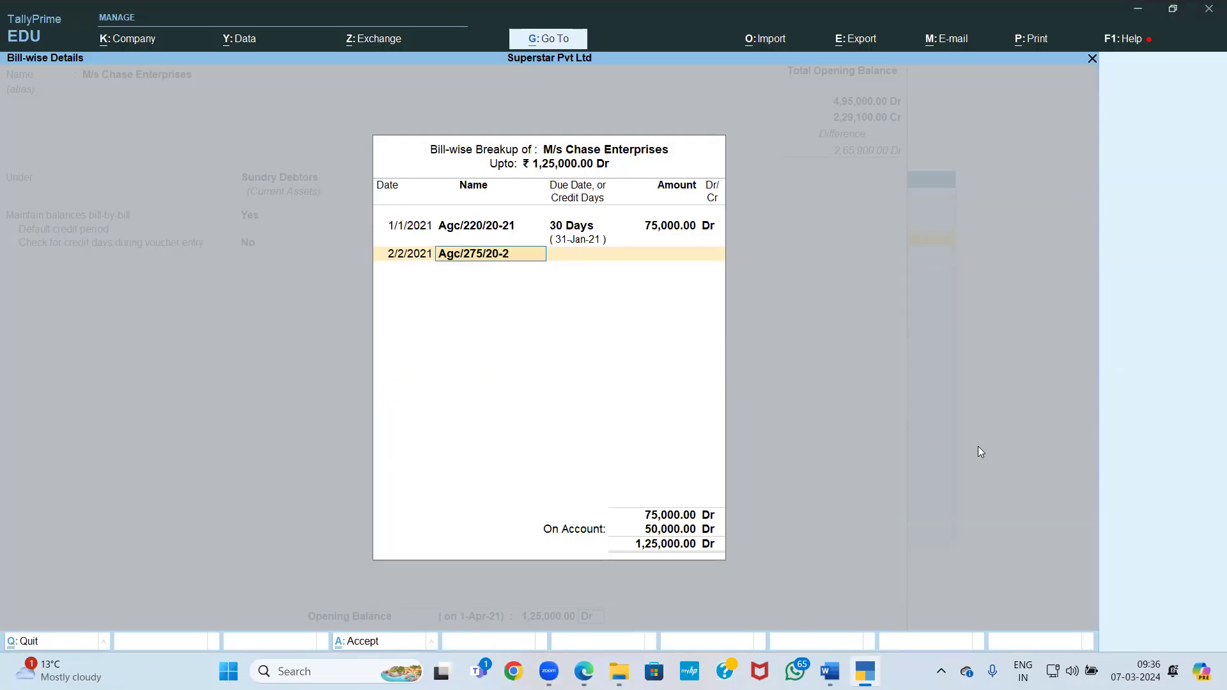
key("Return")
Give bill Agc/275/20-21 a credit period of 15 days and an amount of 30000 Dr
type("15")
key("Return")
key("alt+Tab")
key("alt+Tab")
type("30000")
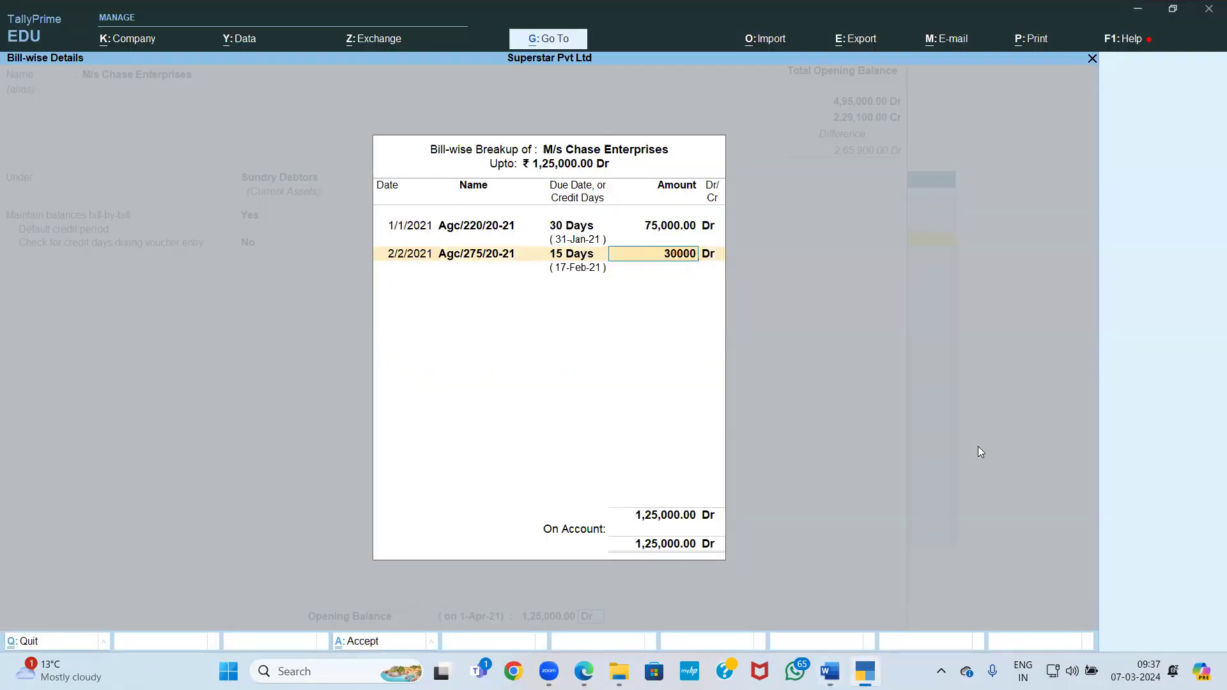
key("Return")
key("Return")
Add the assignment's third debtor invoice to the breakup as Agc/310/20-21, dated 1-3-2021
key("alt+Tab")
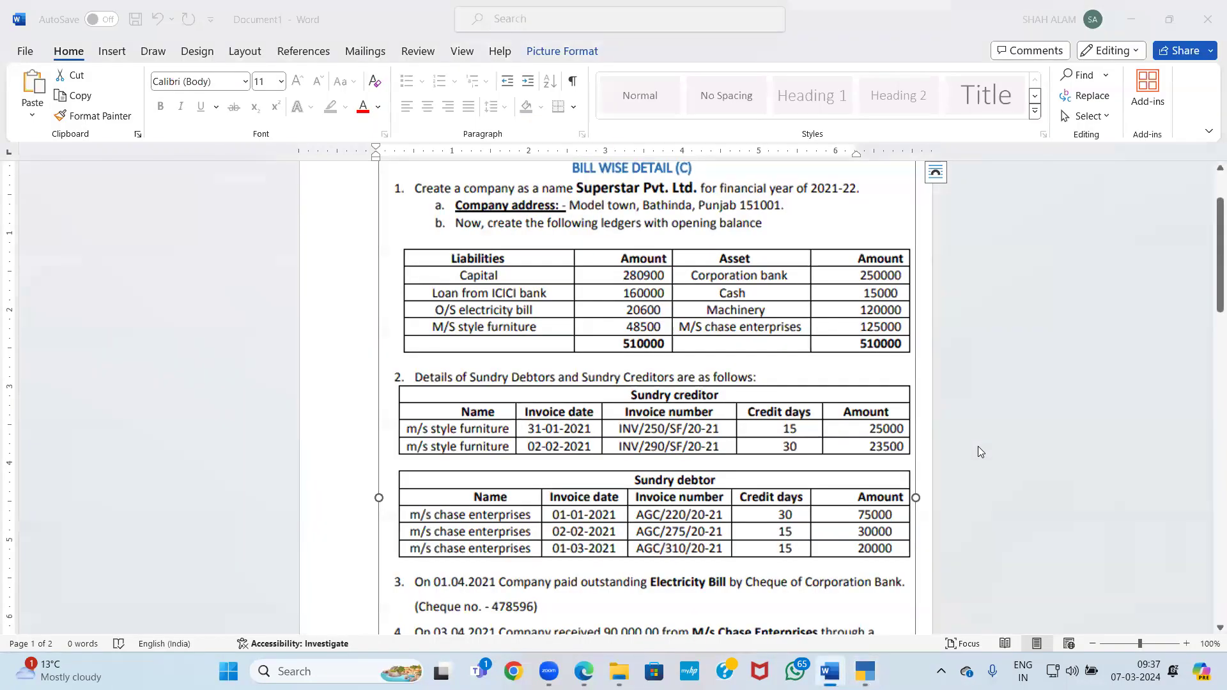
key("alt+Tab")
type("1-")
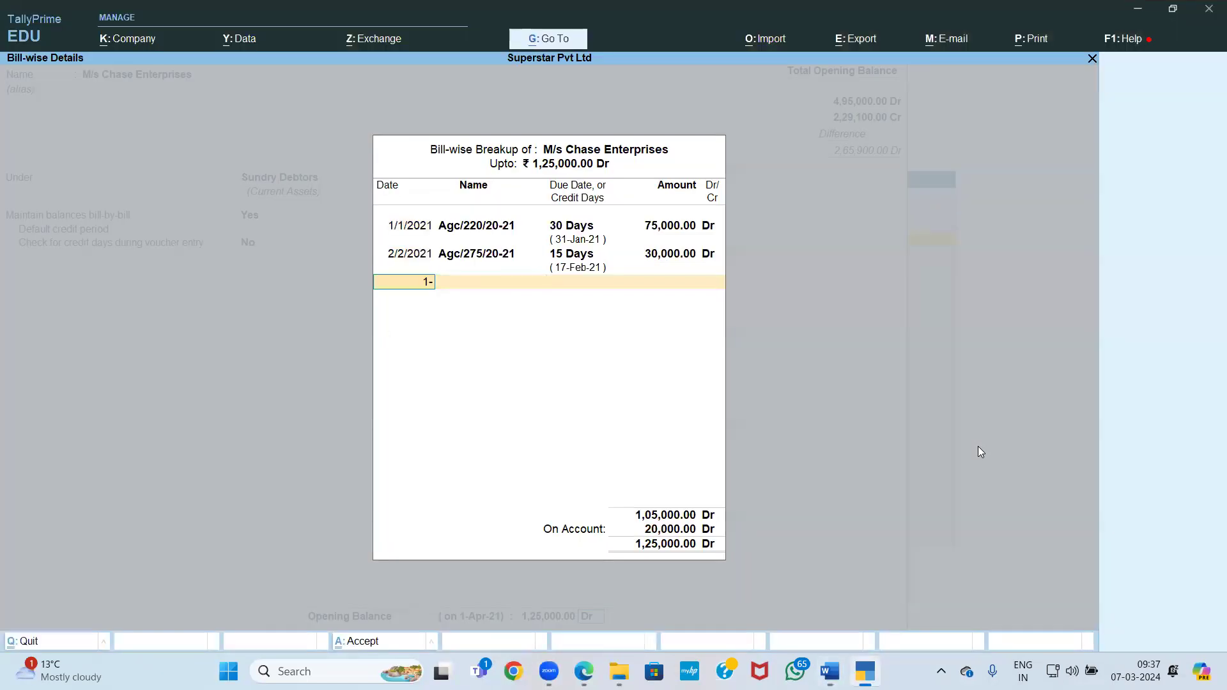
type("3")
key("Return")
type("Agc/")
key("alt+Tab")
key("alt+Tab")
type("310")
key("Return")
key("shift+Tab")
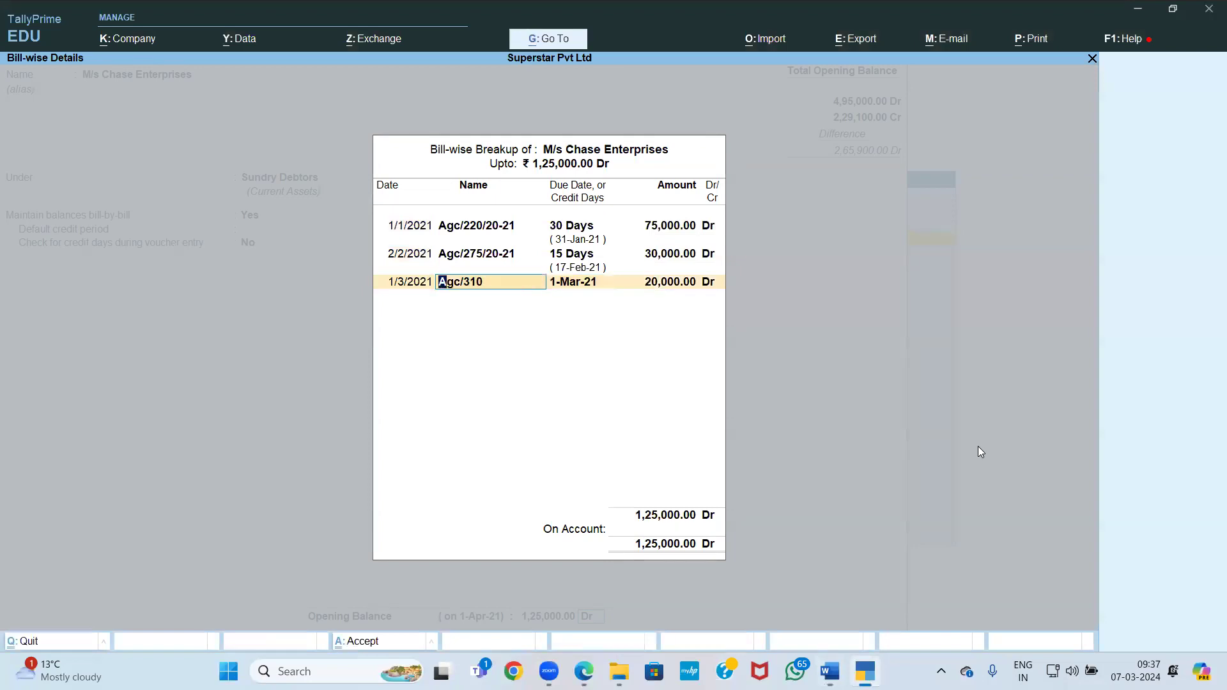
type("/20-21")
key("Return")
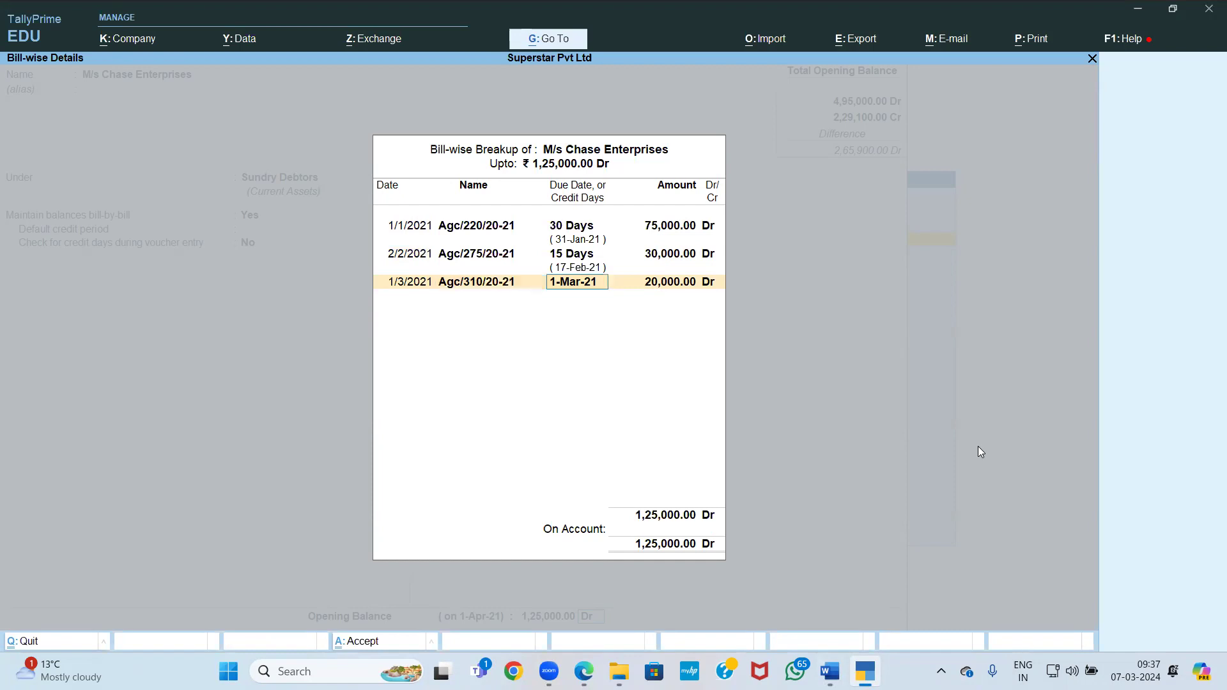
Give bill Agc/310/20-21 15 credit days and 20000 Dr, and save the Chase Enterprises ledger
type("15")
key("Return")
key("Return")
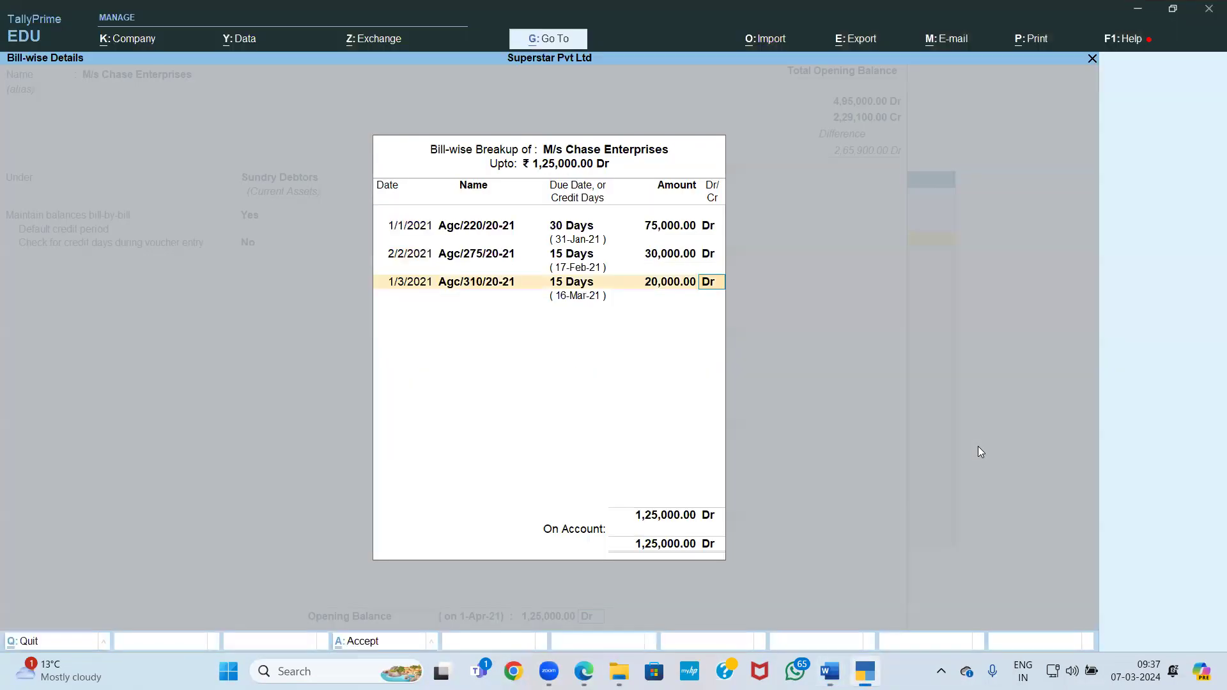
key("Return")
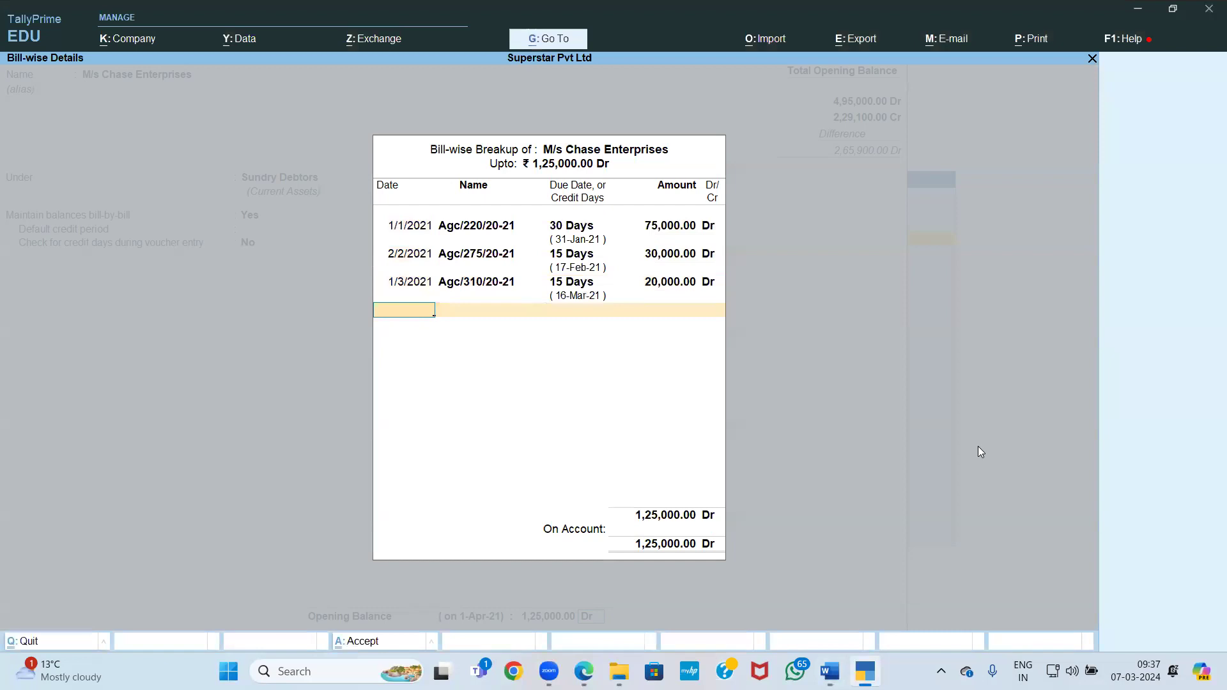
key("Return")
key("Return")
Check the assignment's ledger table, leave ledger creation and open the list of existing ledgers for alteration
key("alt+Tab")
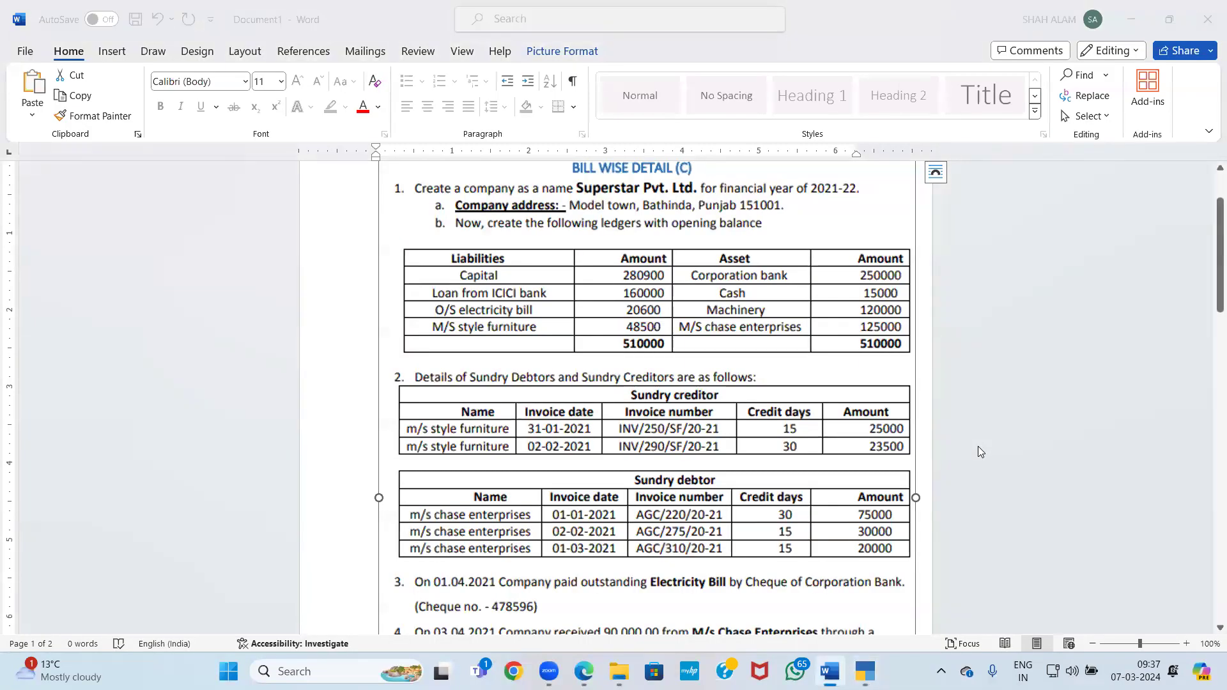
key("alt+Tab")
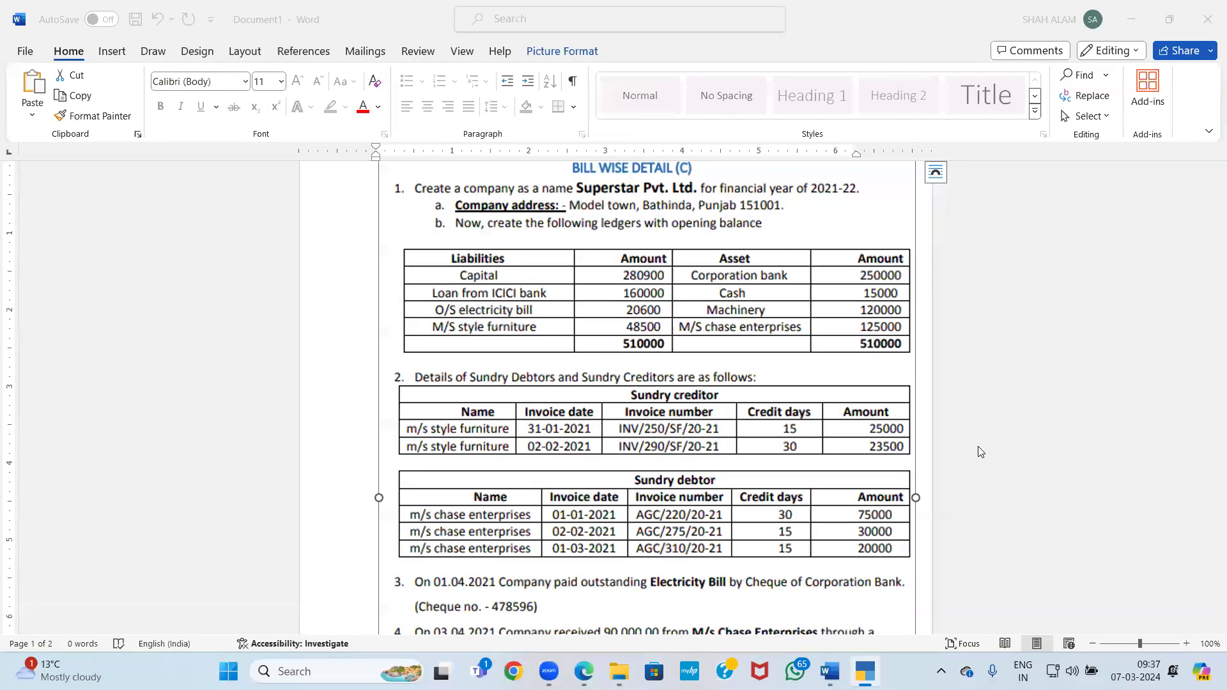
left_click(1203, 469)
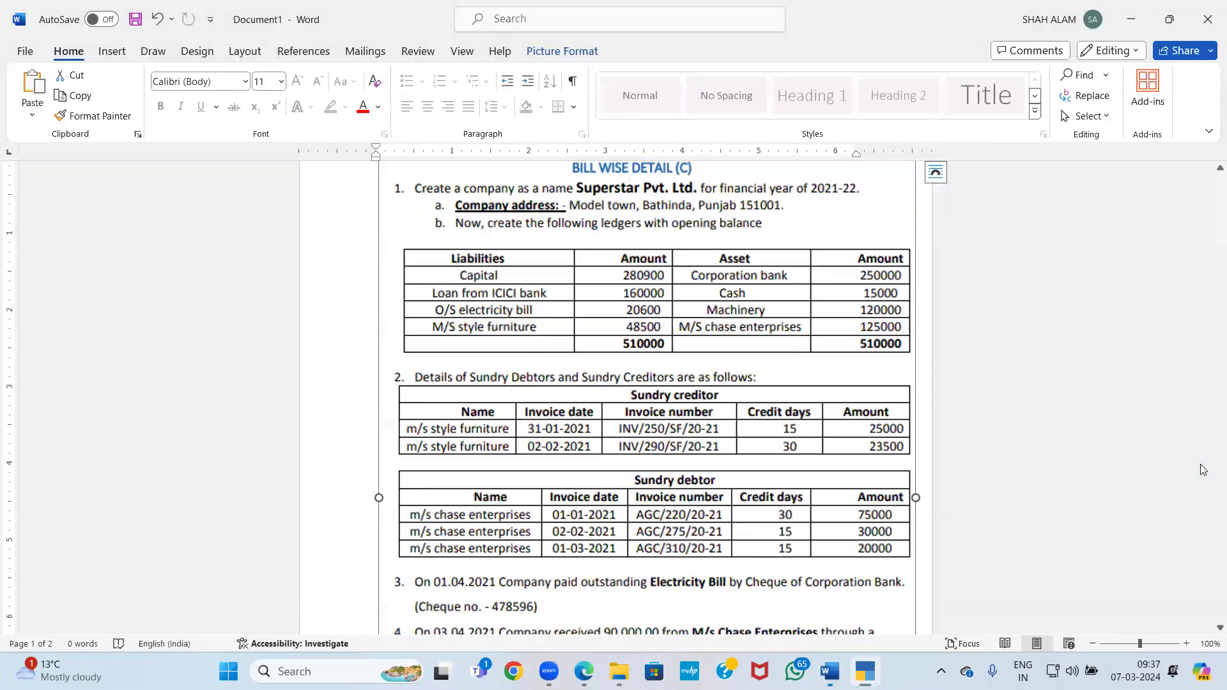
key("alt+Tab")
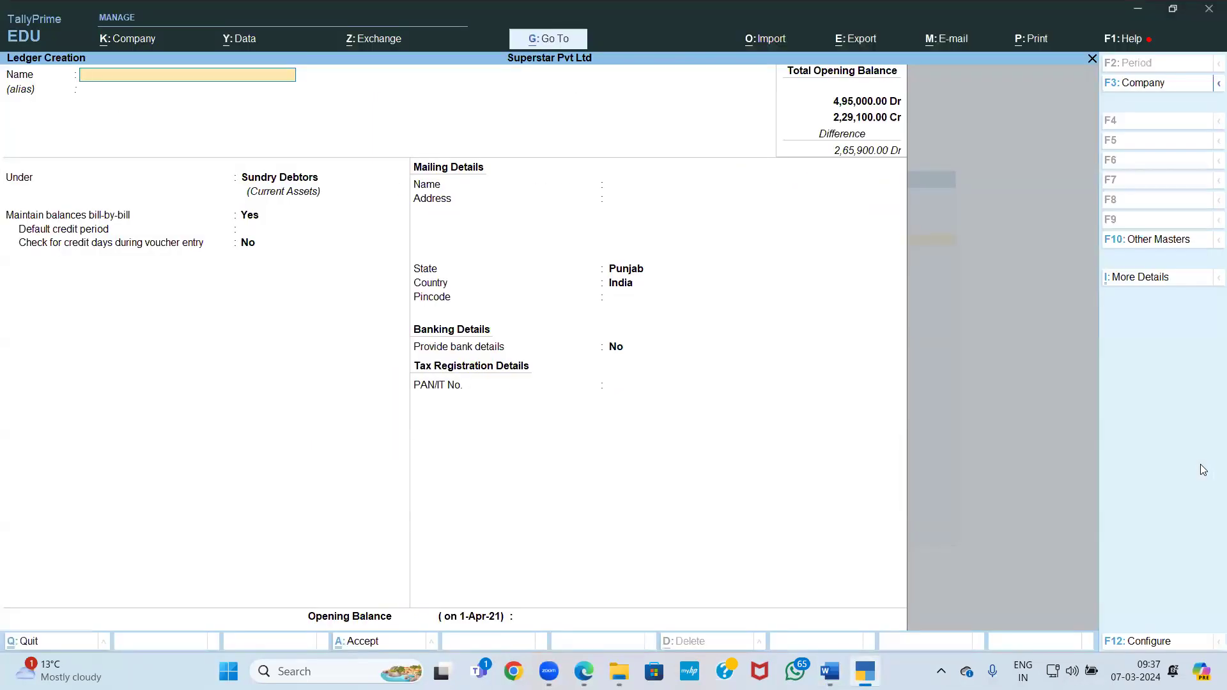
key("Escape")
key("Down")
key("Down")
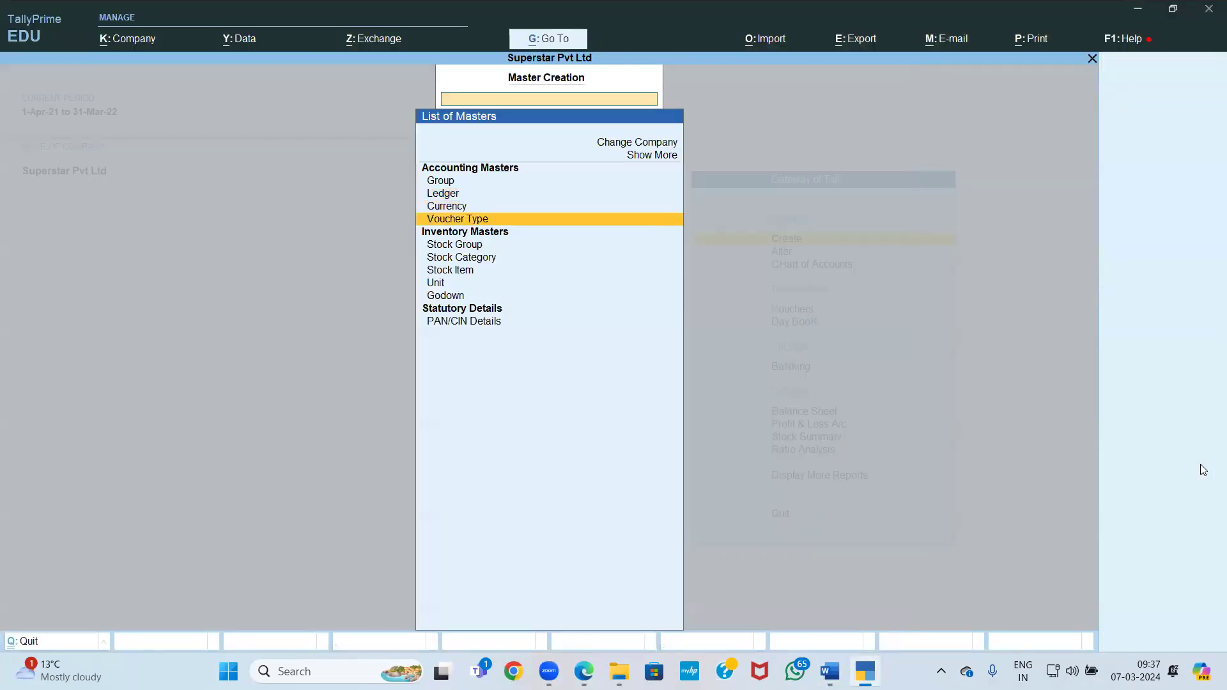
key("Escape")
key("Down")
key("Return")
key("Down")
key("Down")
key("Down")
key("Down")
key("Down")
key("Up")
key("Up")
key("Up")
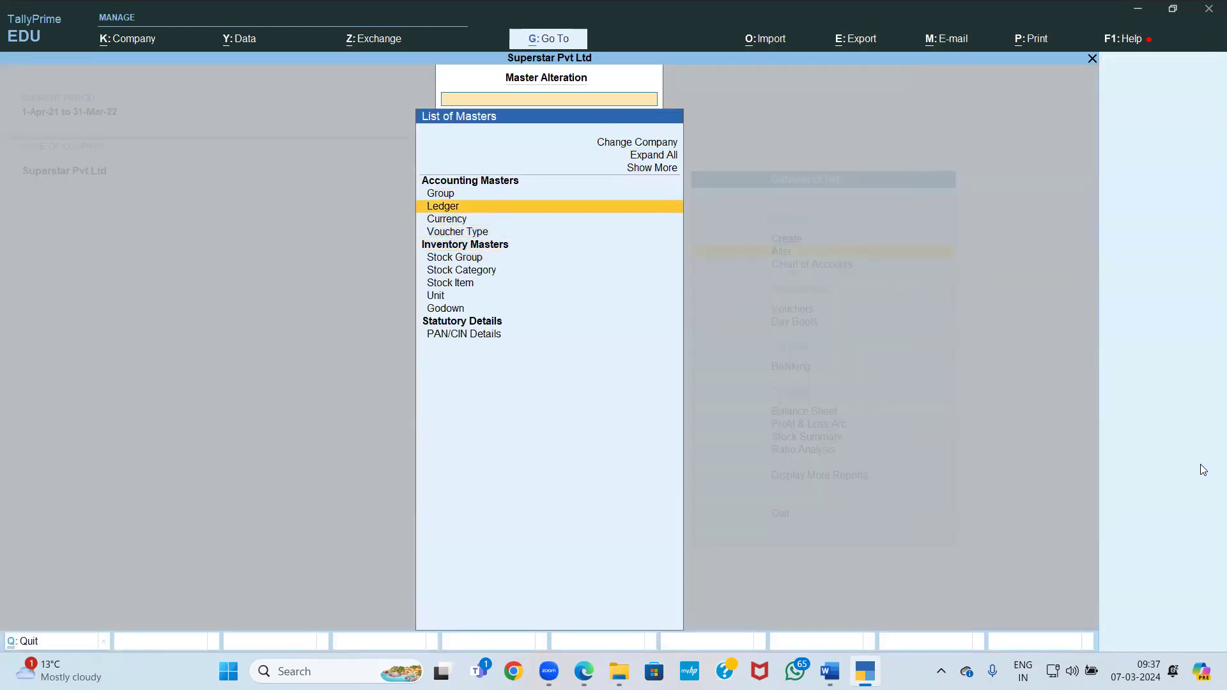
key("Return")
Set the existing Cash ledger's opening balance to 15000 and save the alteration
key("Down")
key("Up")
key("Return")
key("Return")
key("Return")
key("Return")
key("Return")
key("Return")
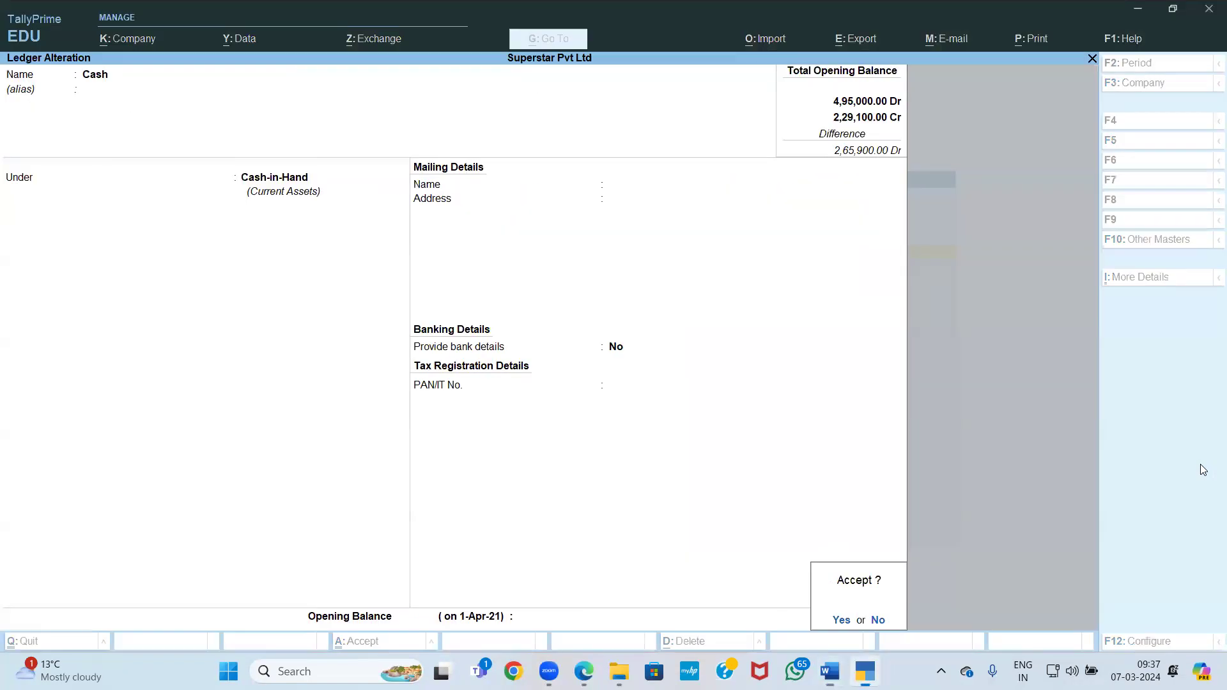
key("Escape")
type("15000")
key("Return")
key("Return")
key("Return")
Open the balance sheet and compare its opening-balance difference with the assignment's liabilities
key("Escape")
key("Escape")
key("Down")
key("Down")
key("Down")
key("Down")
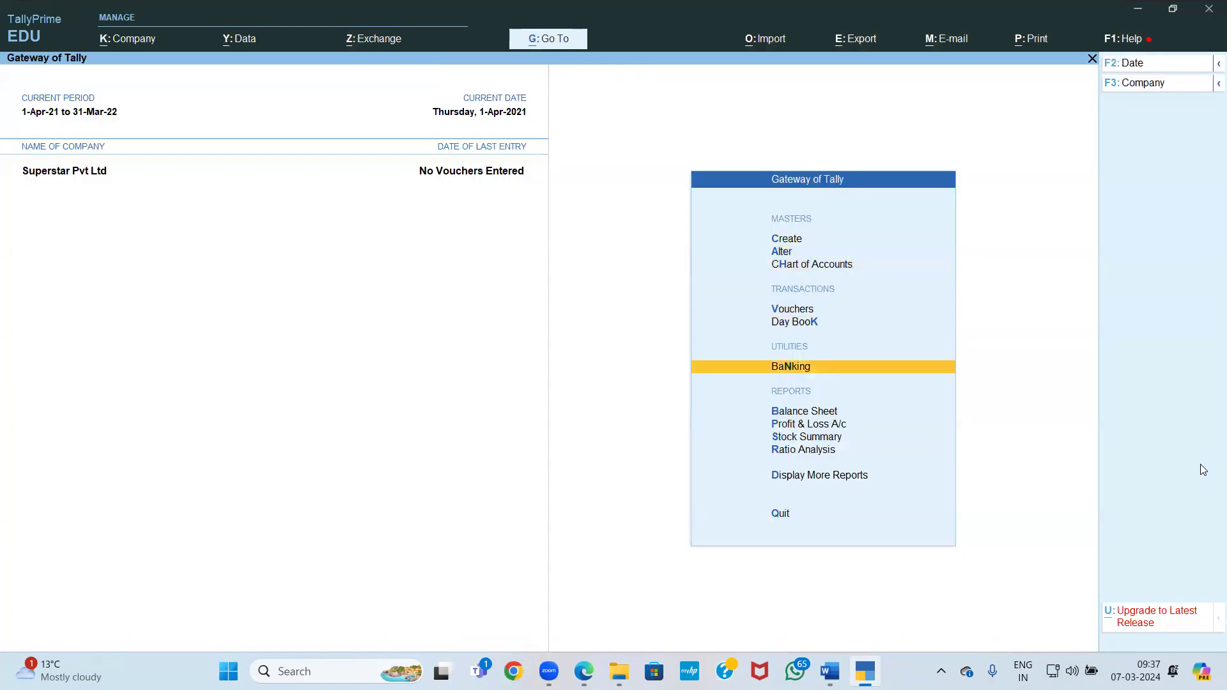
key("Down")
key("Return")
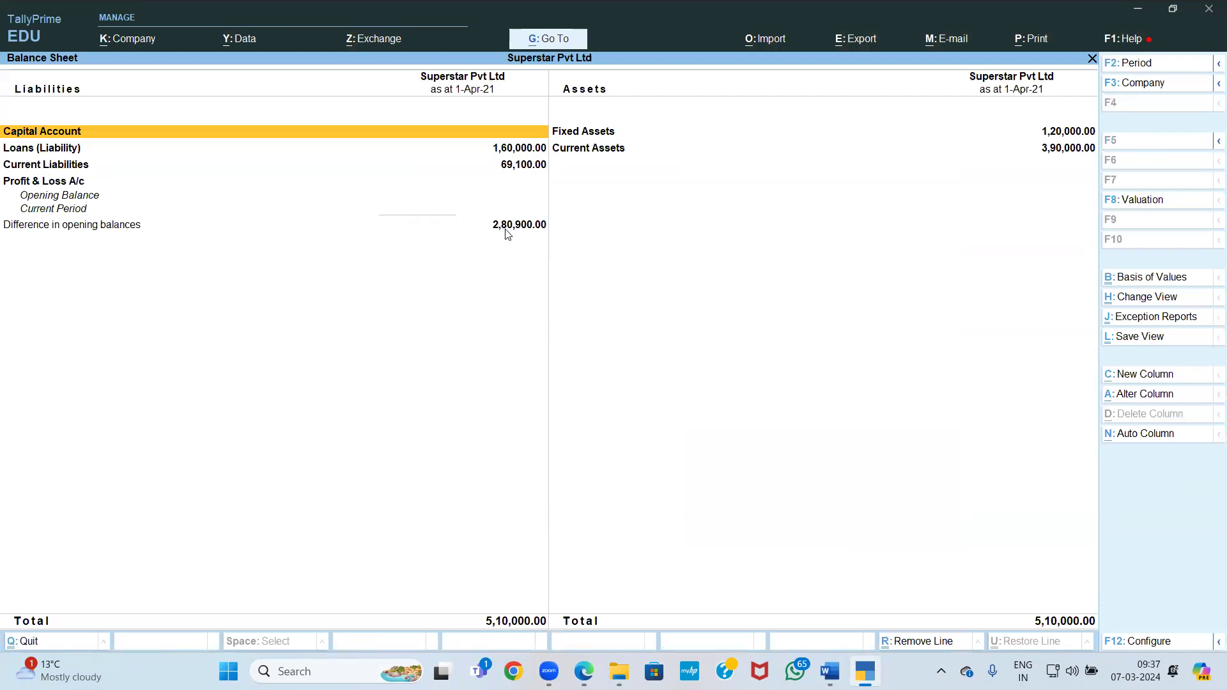
key("alt+Tab")
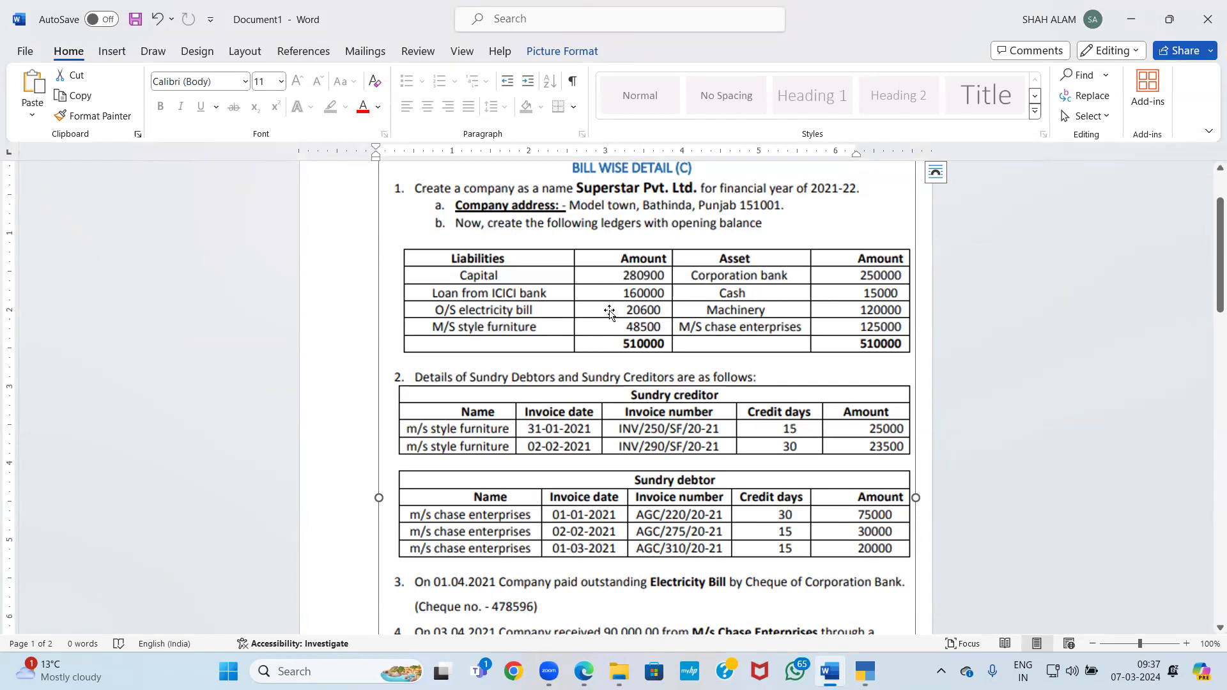
key("alt+Tab")
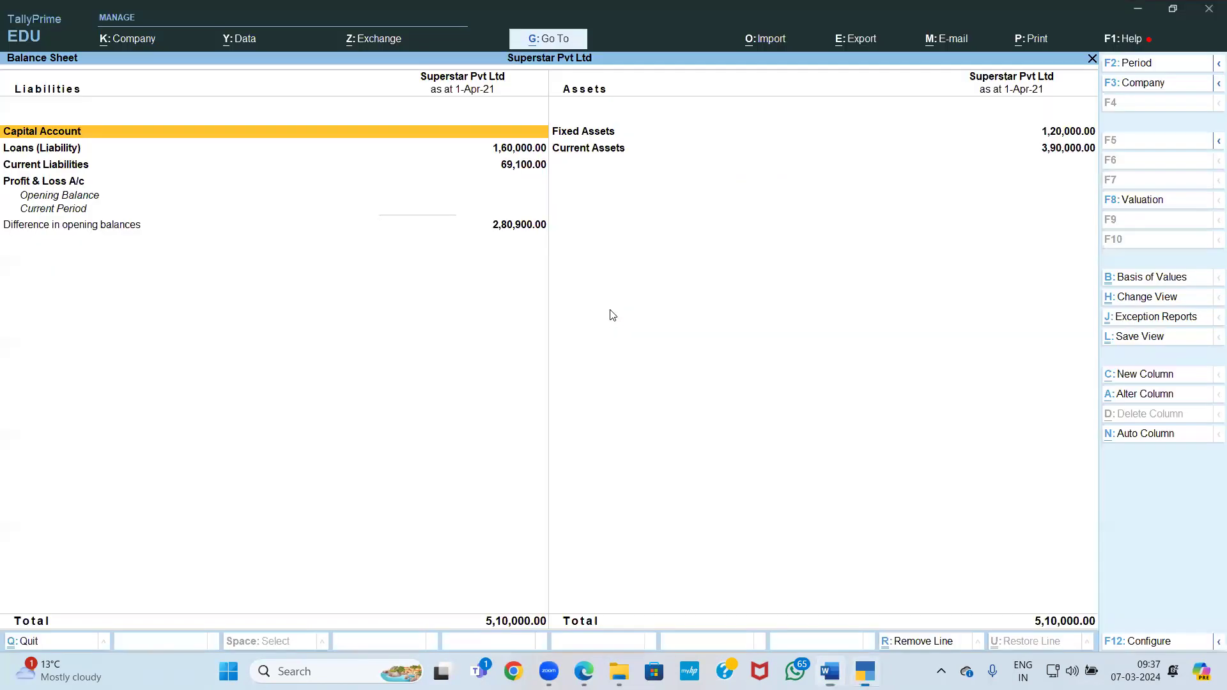
Create a new ledger named Capital and place it under Capital Account
key("Escape")
key("Up")
key("Up")
key("Up")
key("Up")
key("Up")
key("Up")
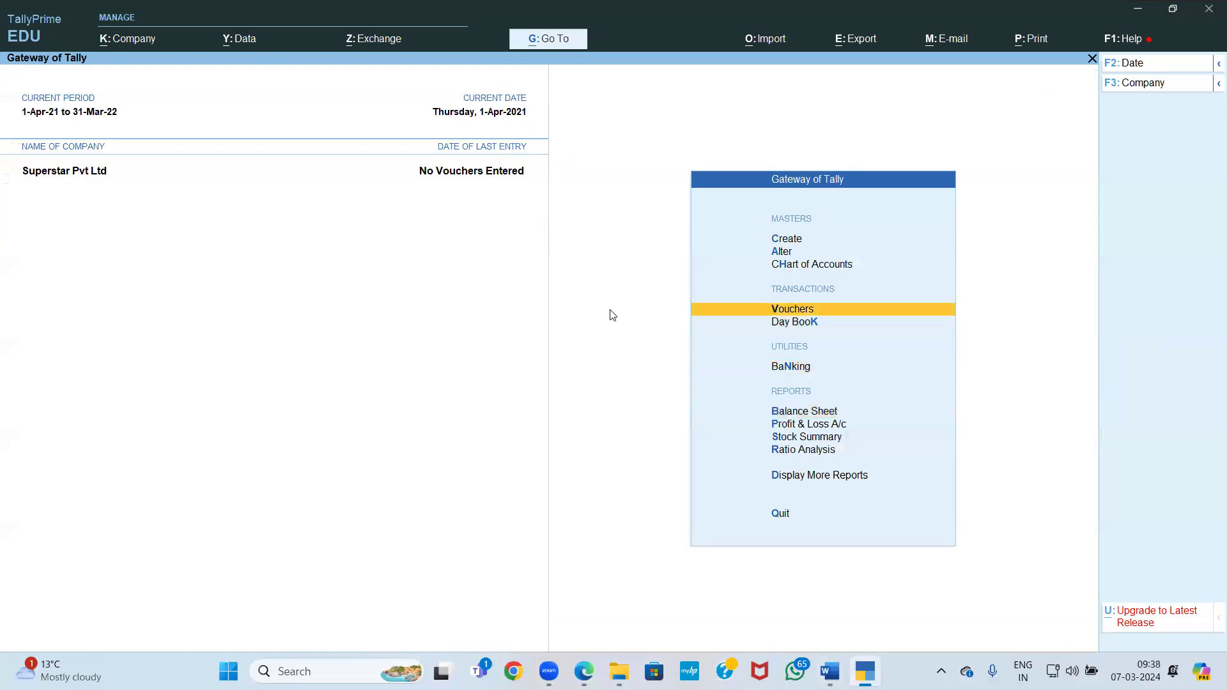
key("Return")
key("Down")
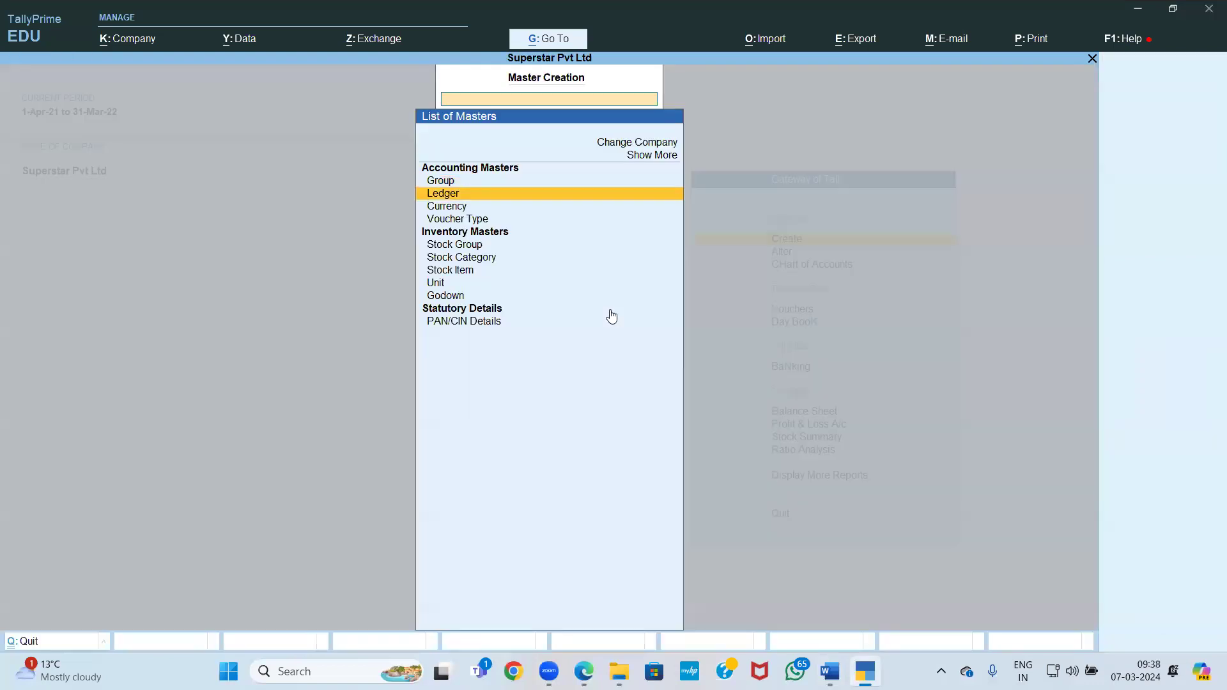
key("Return")
type("Capital")
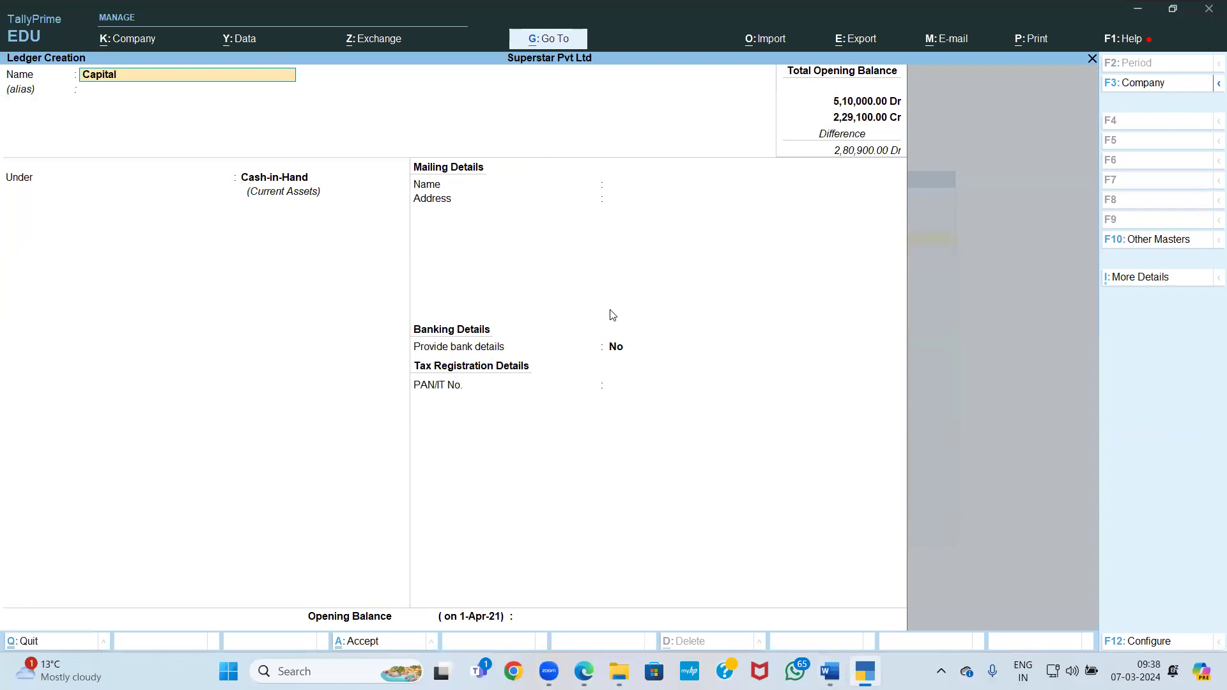
key("Return")
type("Cap")
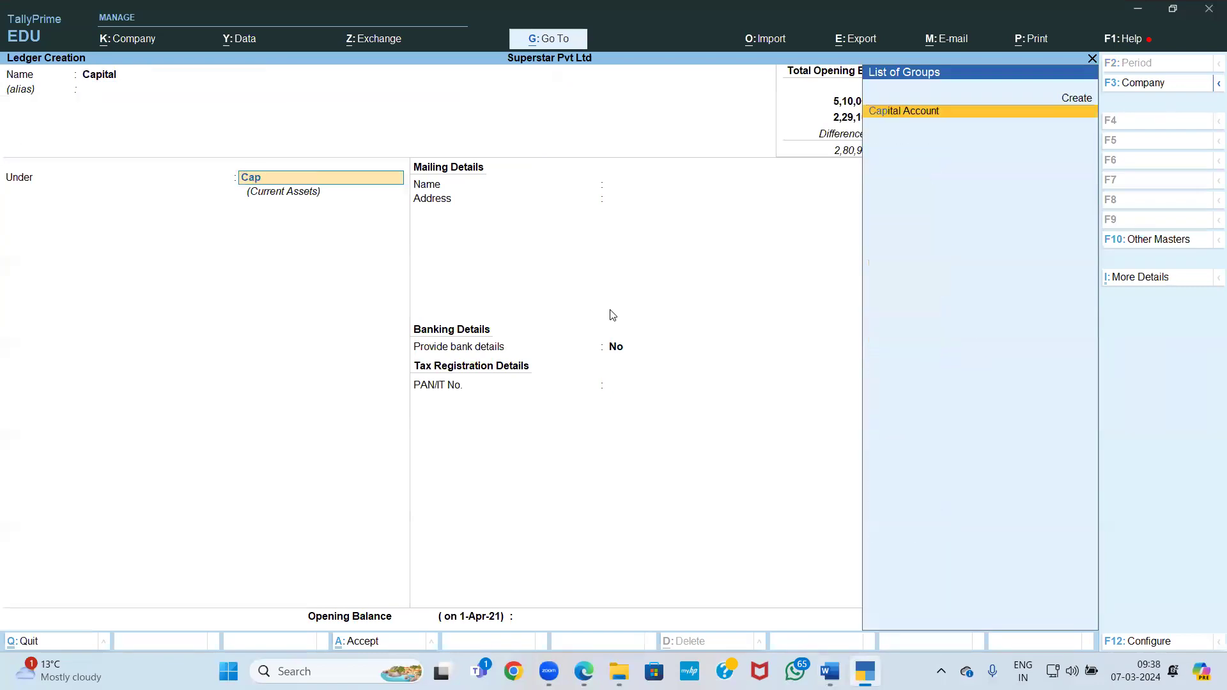
key("Return")
Give the Capital ledger an opening balance of 280900 Cr and save it
key("Return")
key("Return")
key("Return")
key("Return")
key("Return")
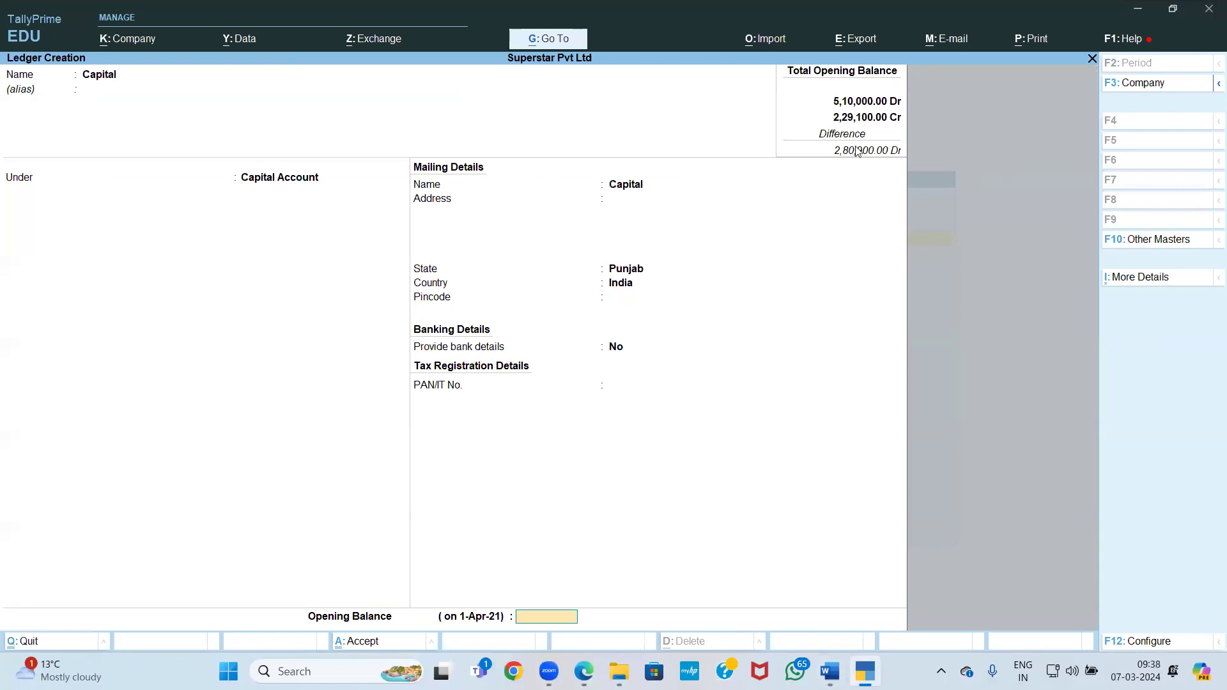
type("280900")
key("Return")
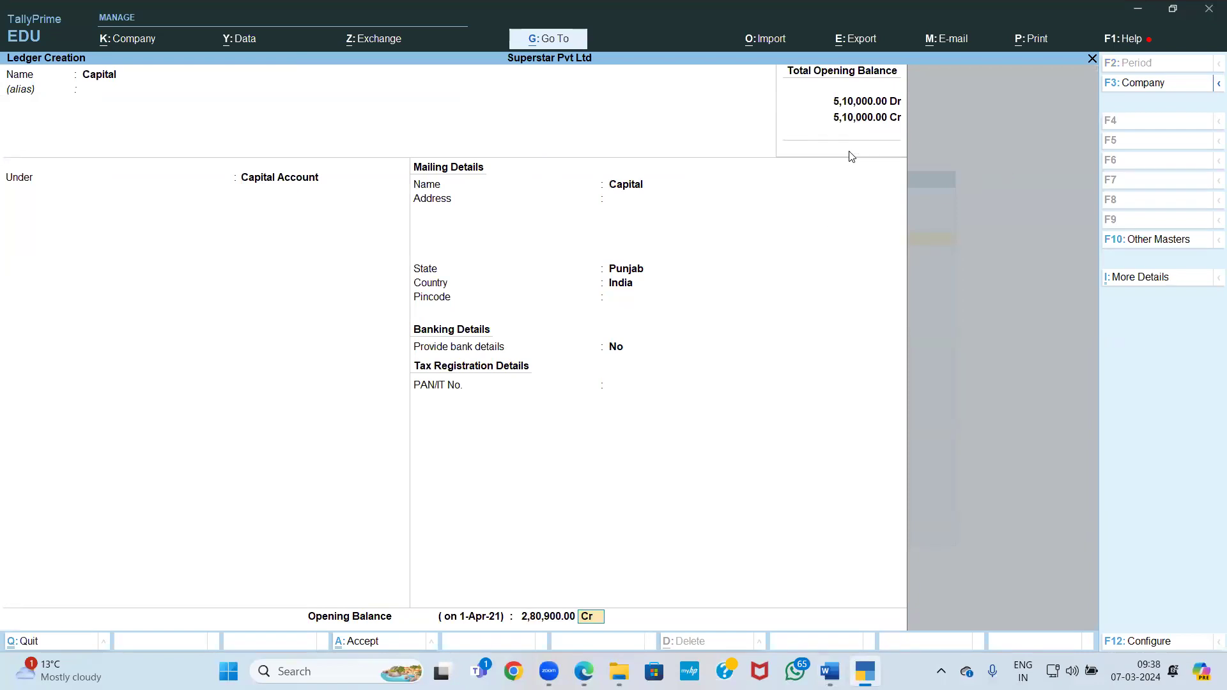
key("Return")
key("Return")
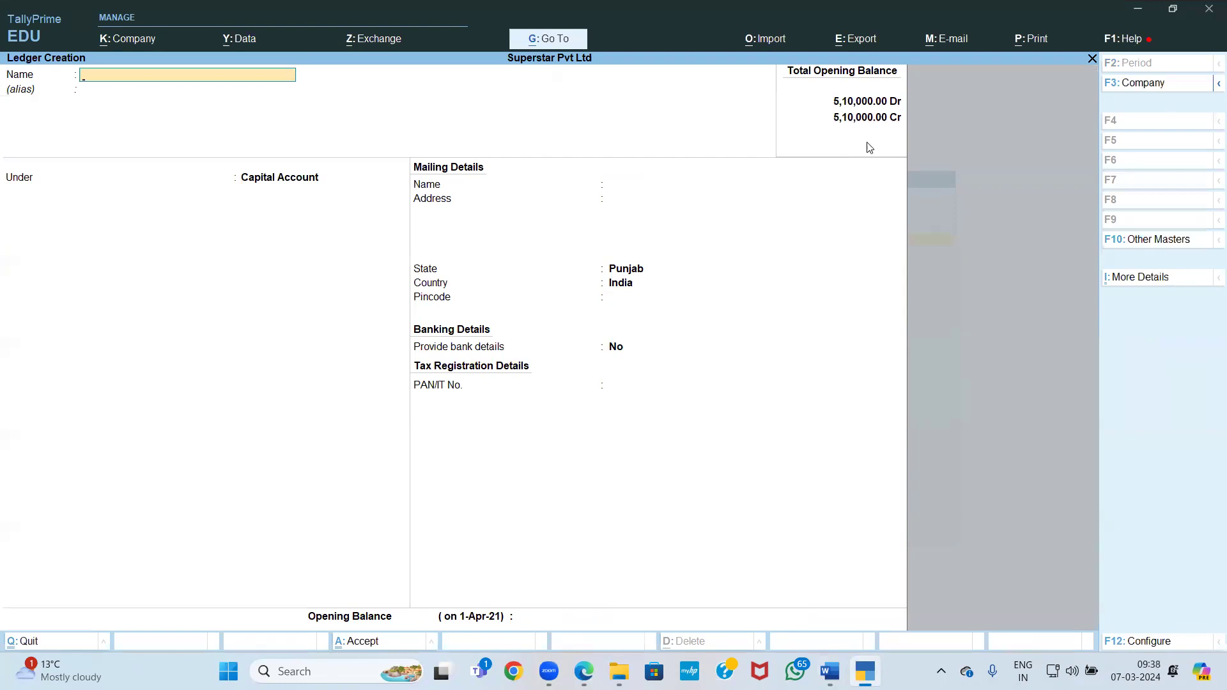
Leave ledger creation and open the balance sheet to check that total liabilities match total assets, closing it when done
key("Escape")
key("Escape")
key("Down")
key("Down")
key("Down")
key("Down")
key("Down")
key("Down")
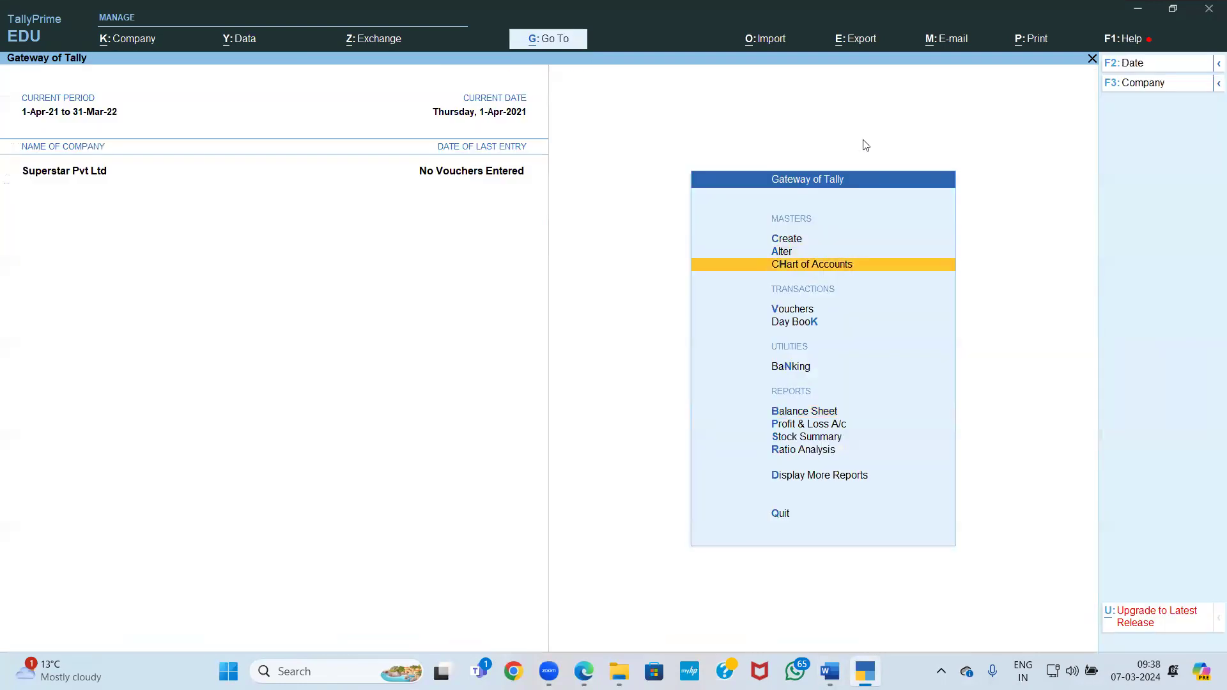
key("Return")
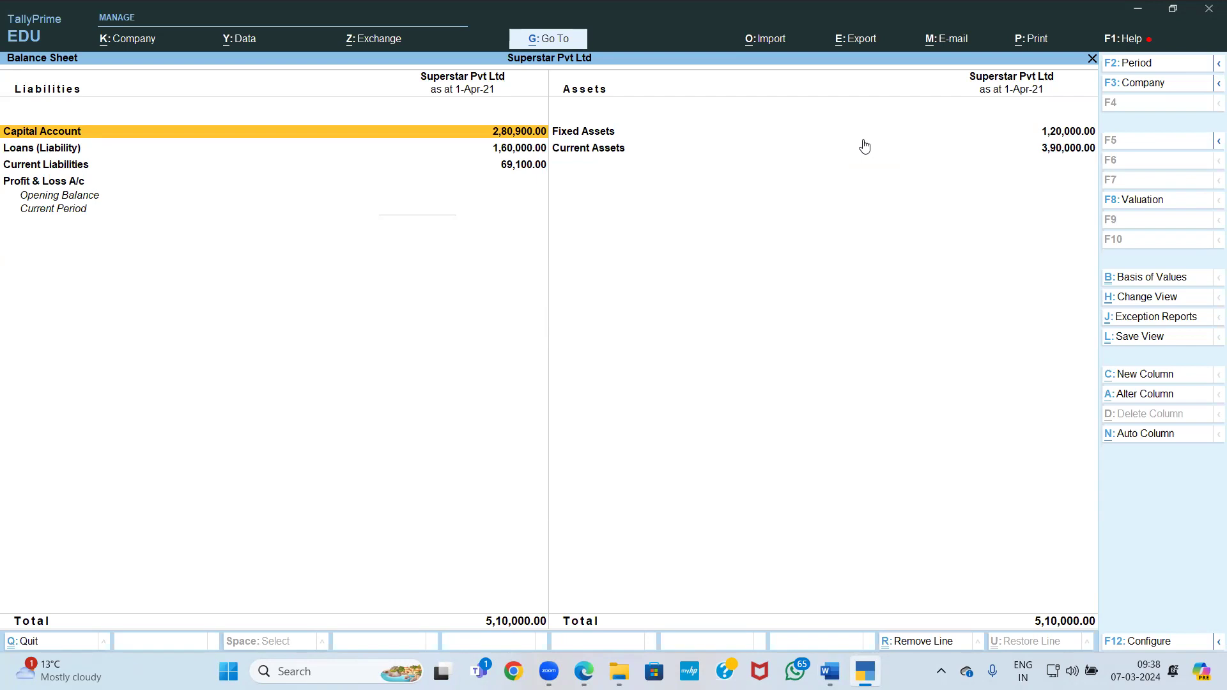
key("Escape")
key("Escape")
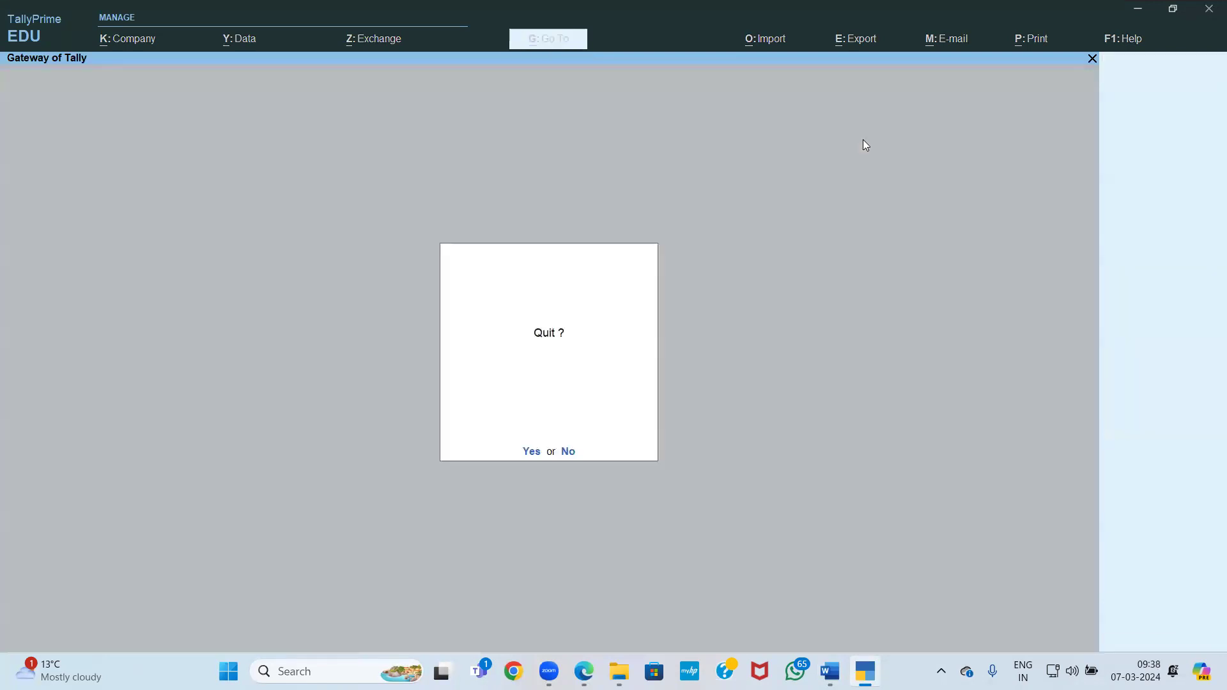
key("Escape")
Consult the assignment's third transaction and start a payment voucher with O/s Electricity Exp as the debit ledger
key("alt+Tab")
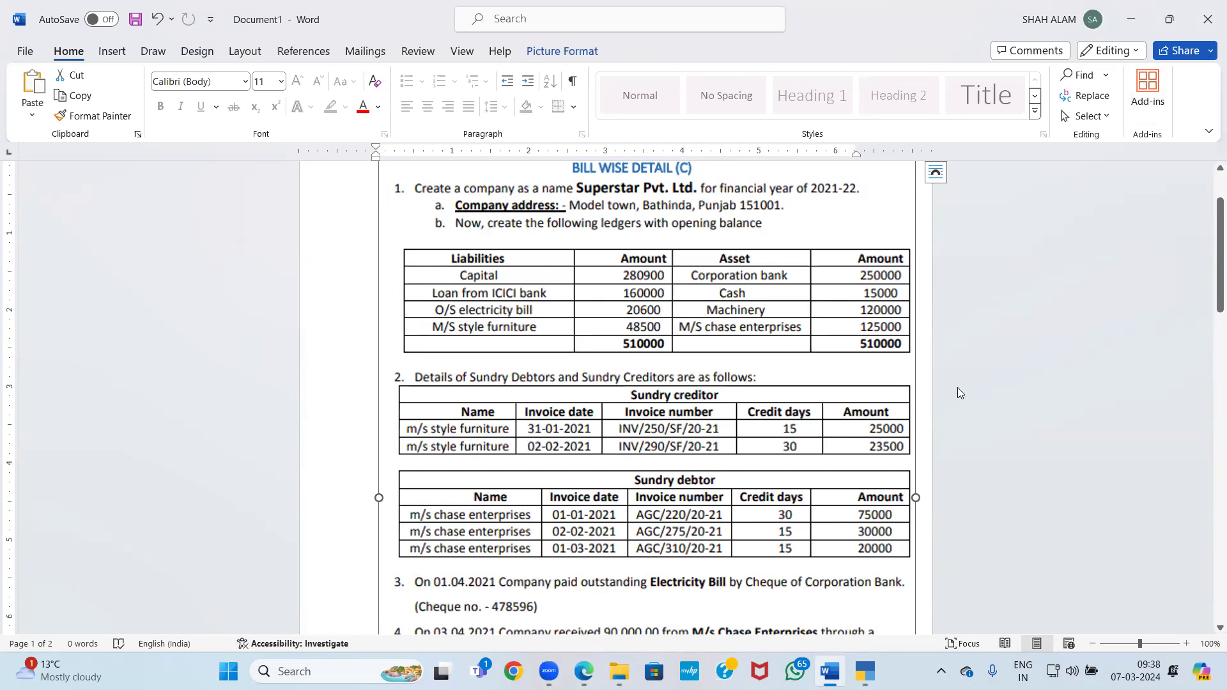
scroll(958, 404, "down", 3)
scroll(957, 404, "down", 2)
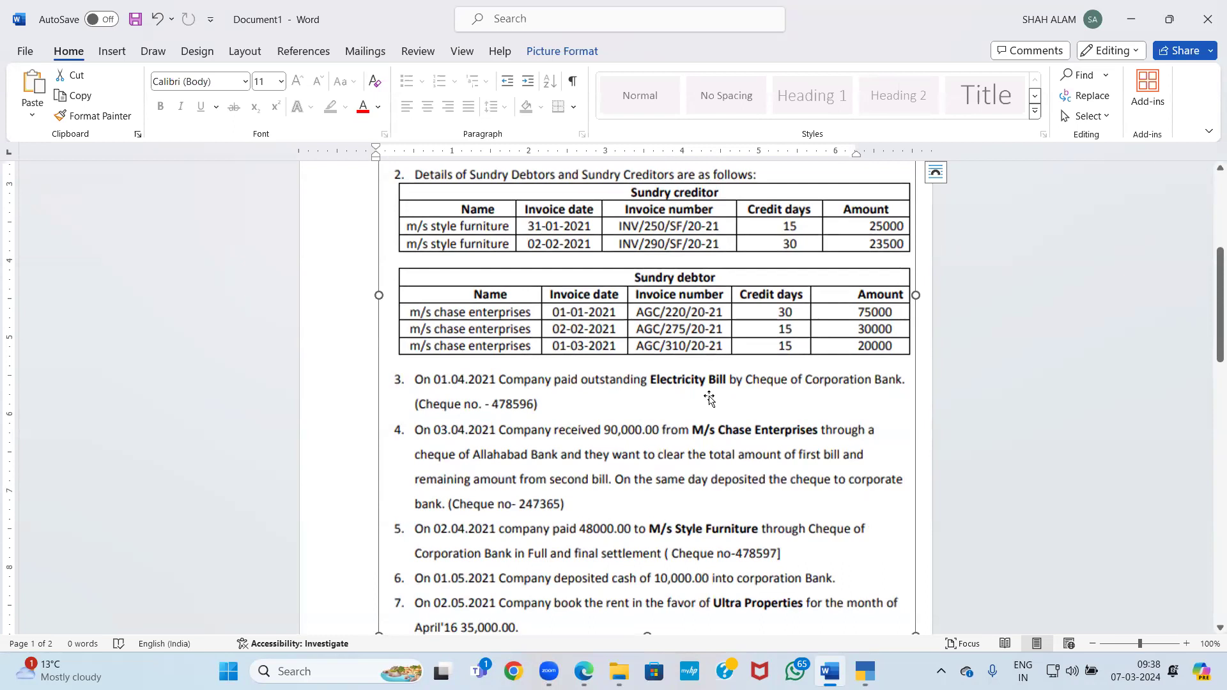
scroll(736, 398, "up", 3)
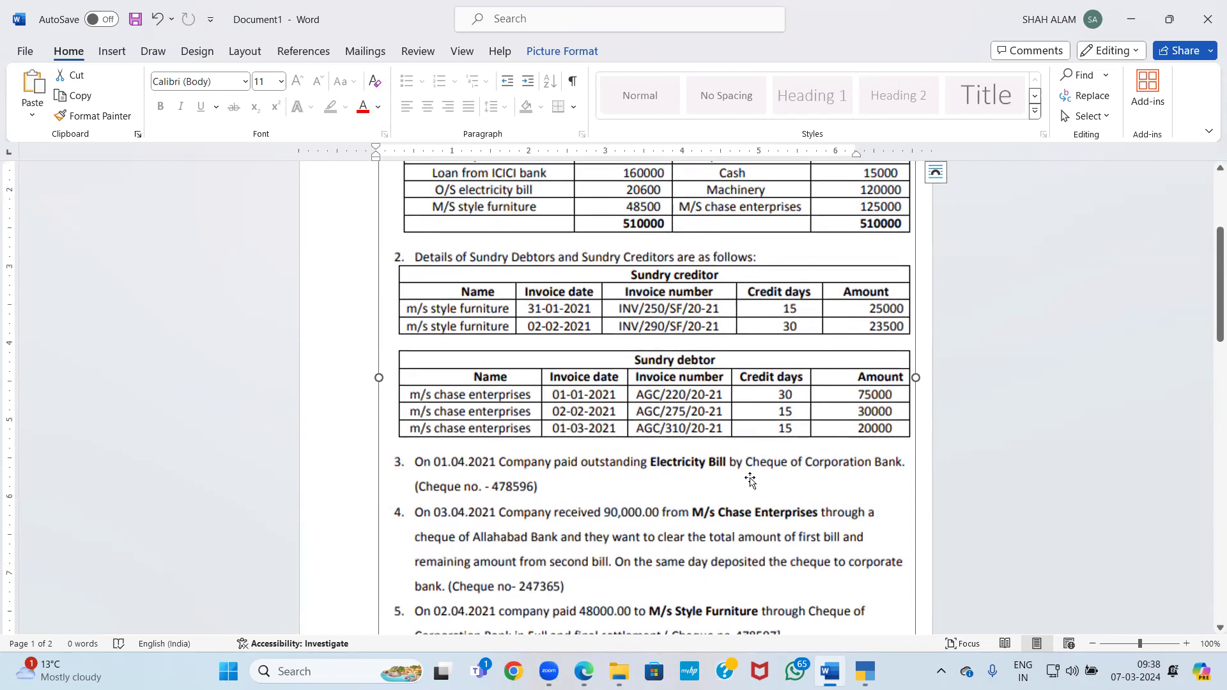
key("alt+Tab")
type("v")
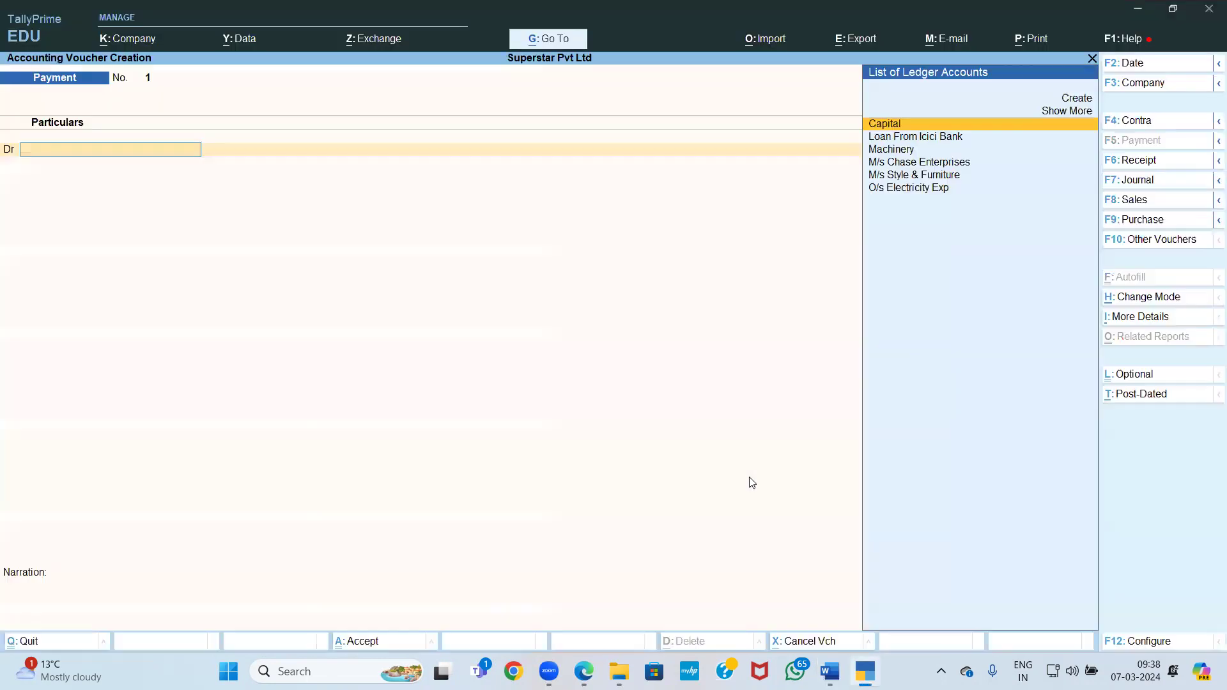
type("-")
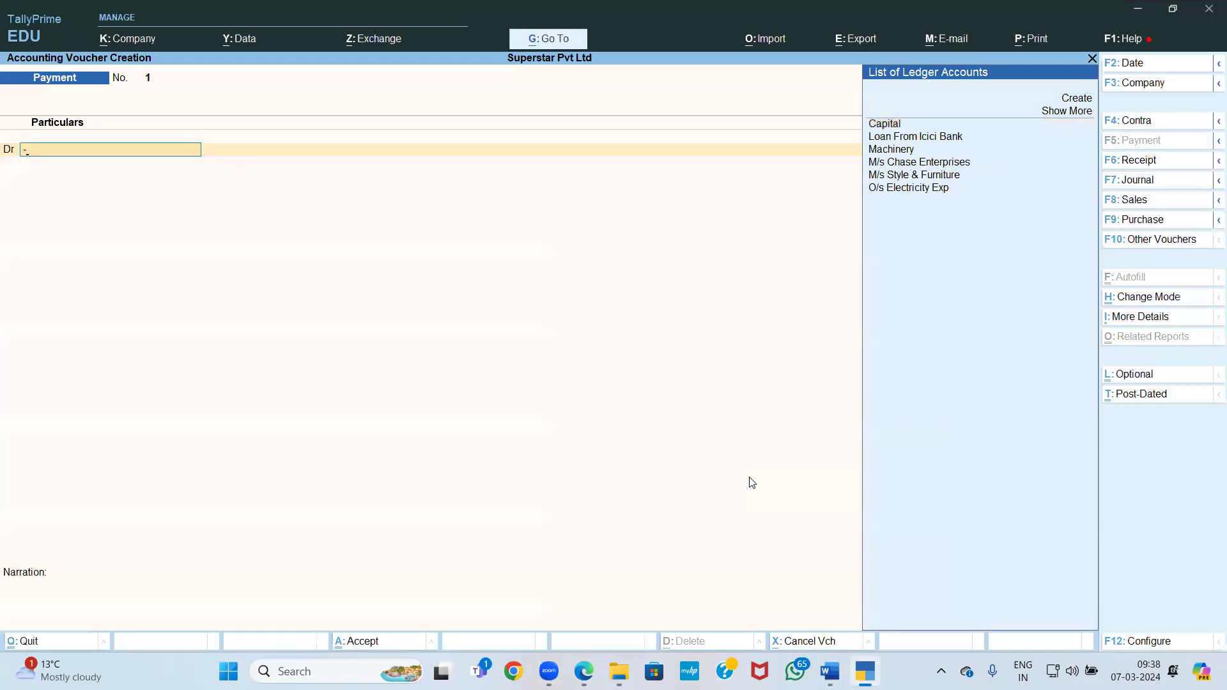
key("BackSpace")
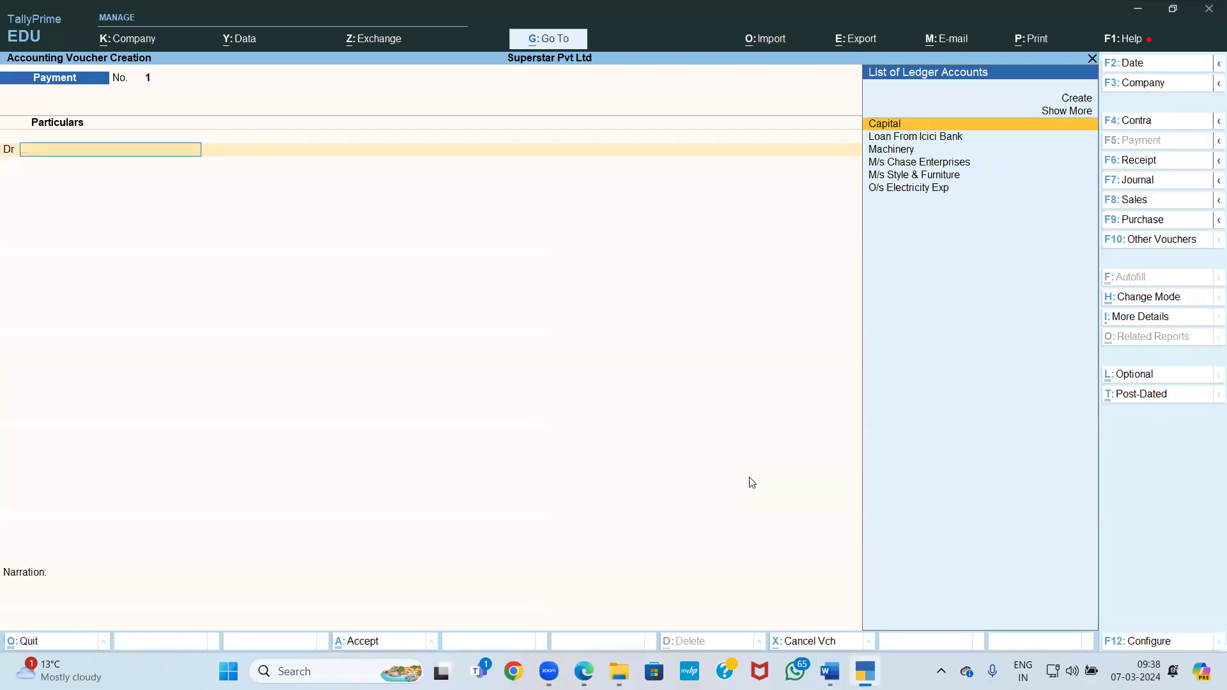
key("Down")
key("Down")
key("Down")
key("Down")
key("Down")
key("Return")
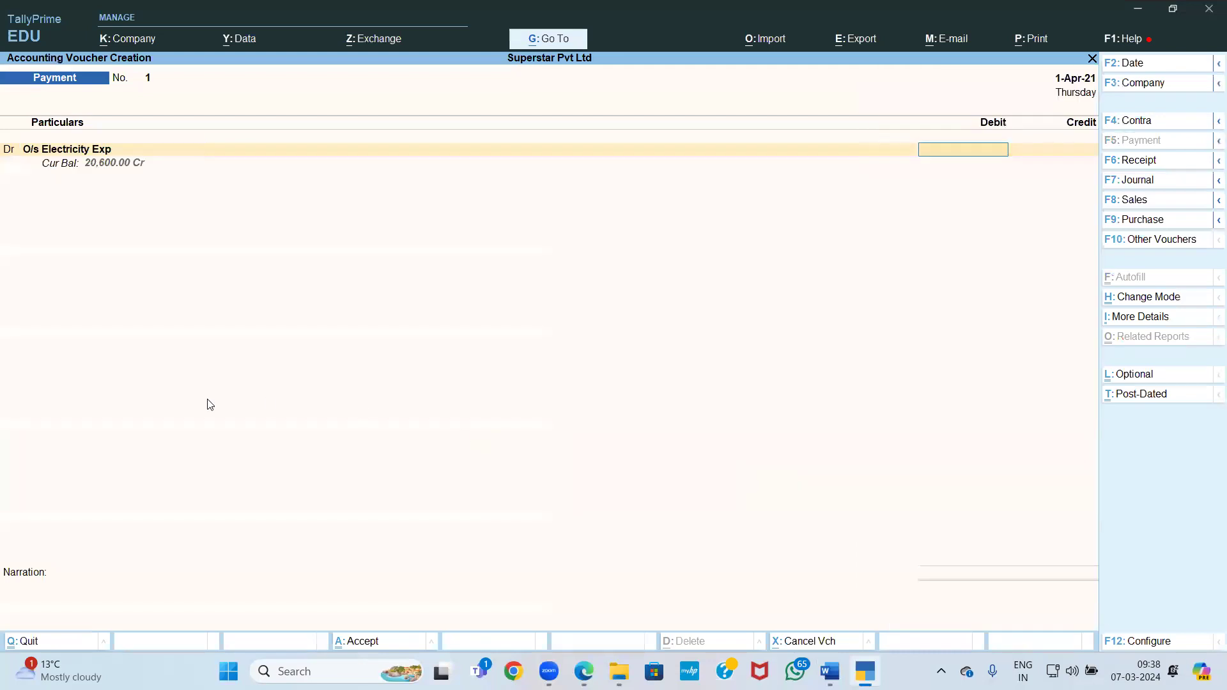
Debit O/s Electricity Exp with 20,600 and credit the same amount to Corporation Bank
type("20000")
key("Return")
key("Return")
key("Down")
key("Down")
key("Return")
key("Return")
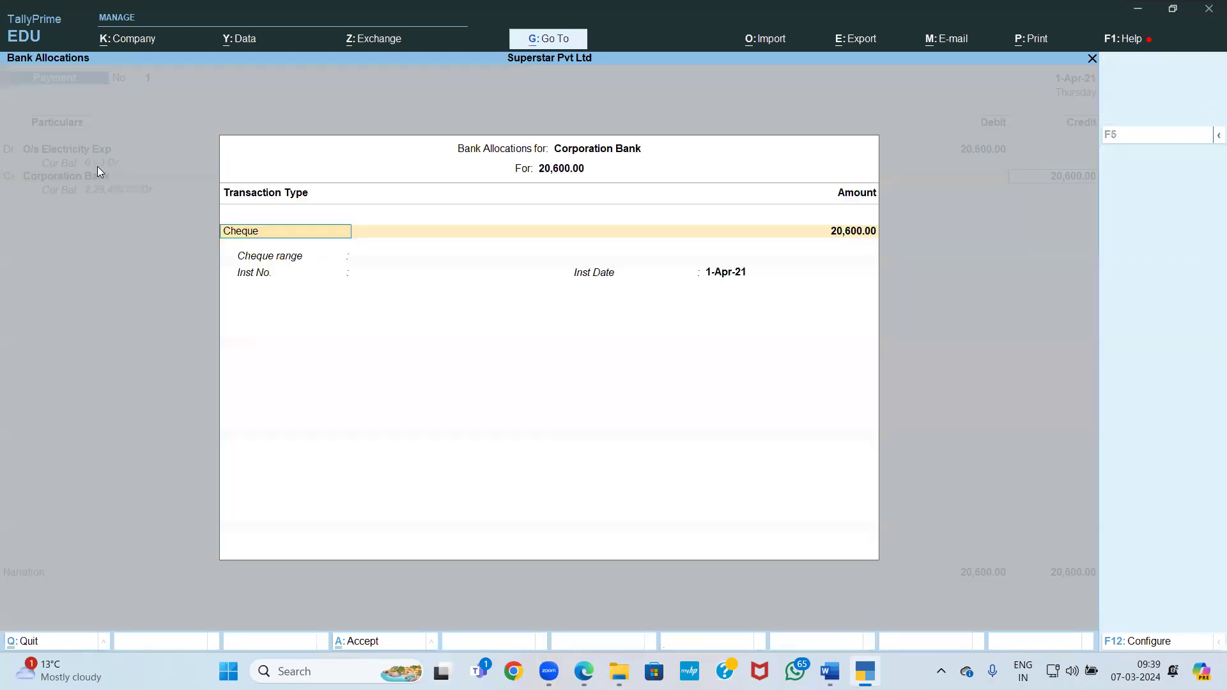
Allocate the payment to a cheque with instrument number 478596 dated 1-Apr-21 and save the voucher
key("Return")
key("alt+Tab")
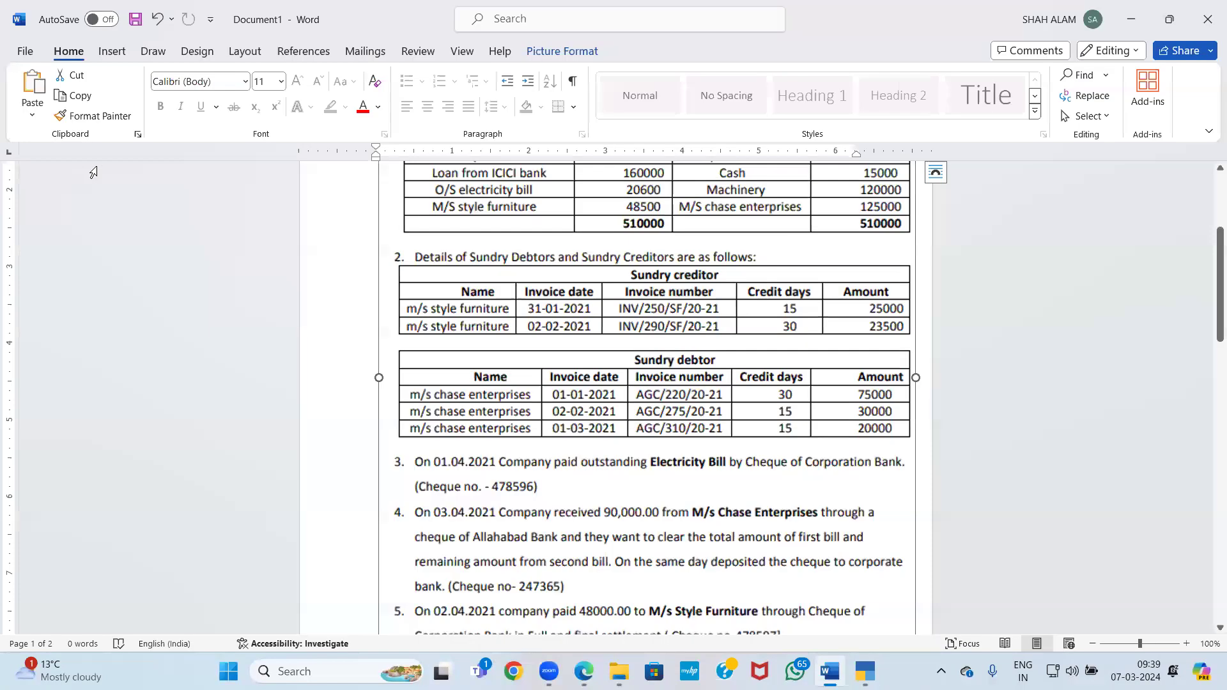
key("alt+Tab")
type("4785")
key("alt+Tab")
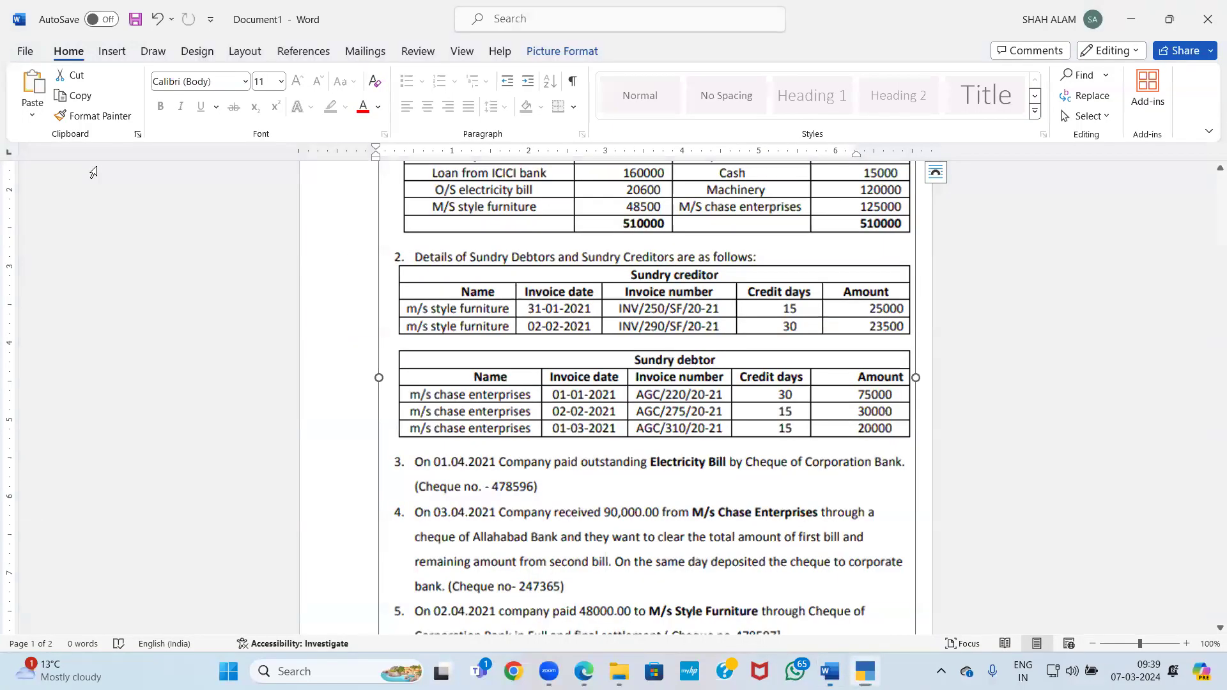
key("alt+Tab")
type("96")
key("Return")
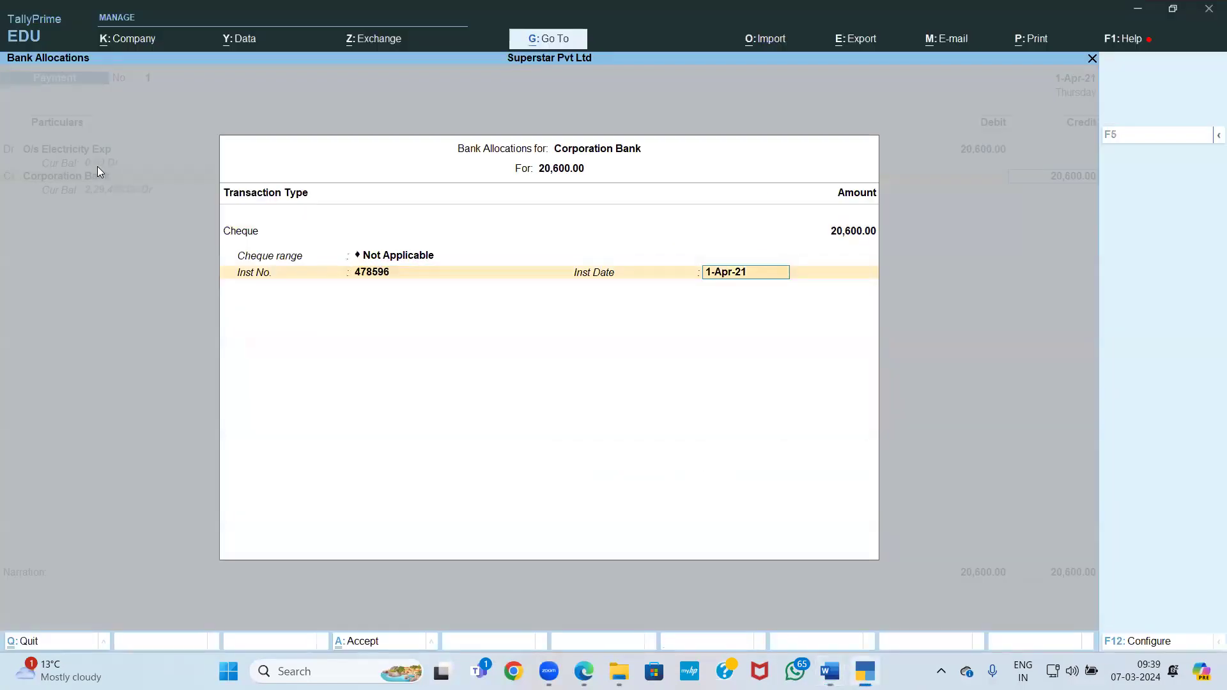
key("Return")
key("Return")
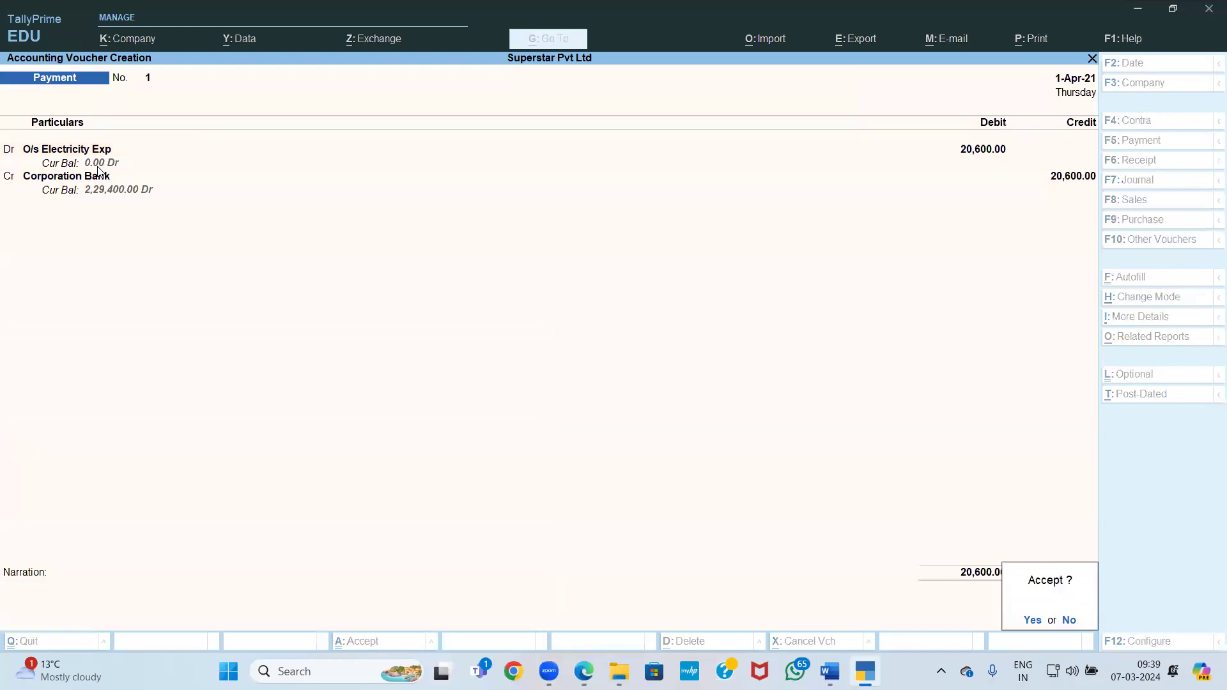
key("Return")
Consult the assignment's fourth transaction and start a receipt voucher with M/s Chase Enterprises as the credit ledger
key("alt+Tab")
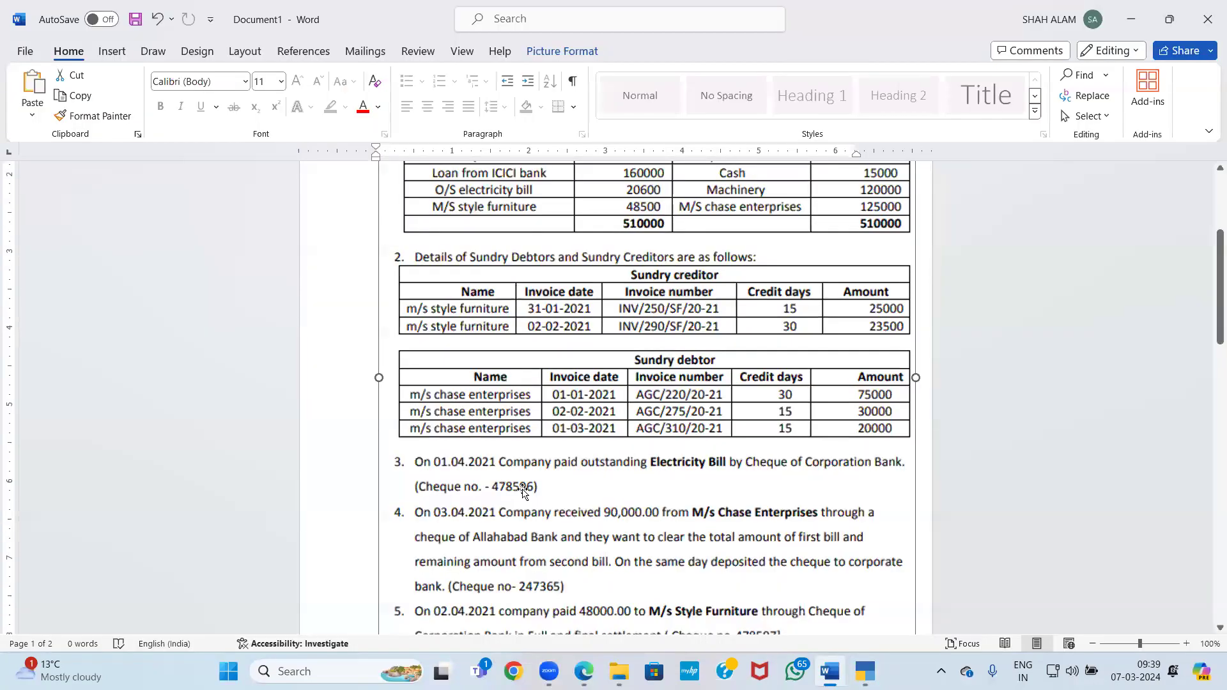
scroll(517, 485, "down", 3)
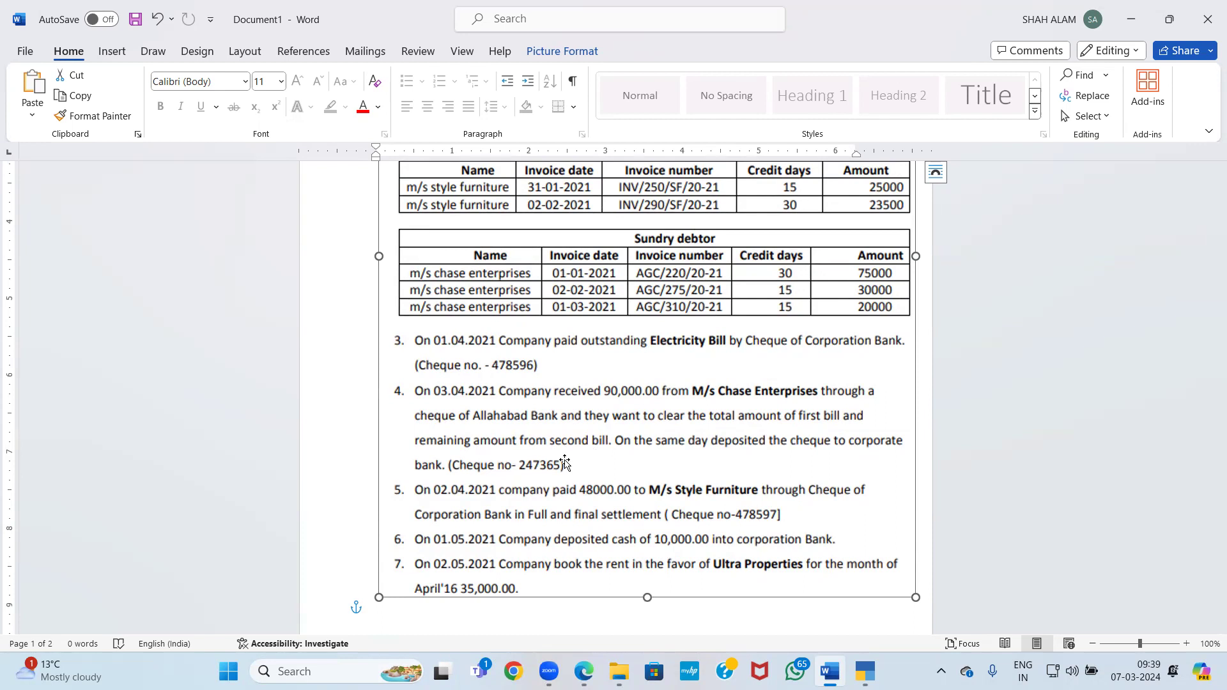
key("alt+Tab")
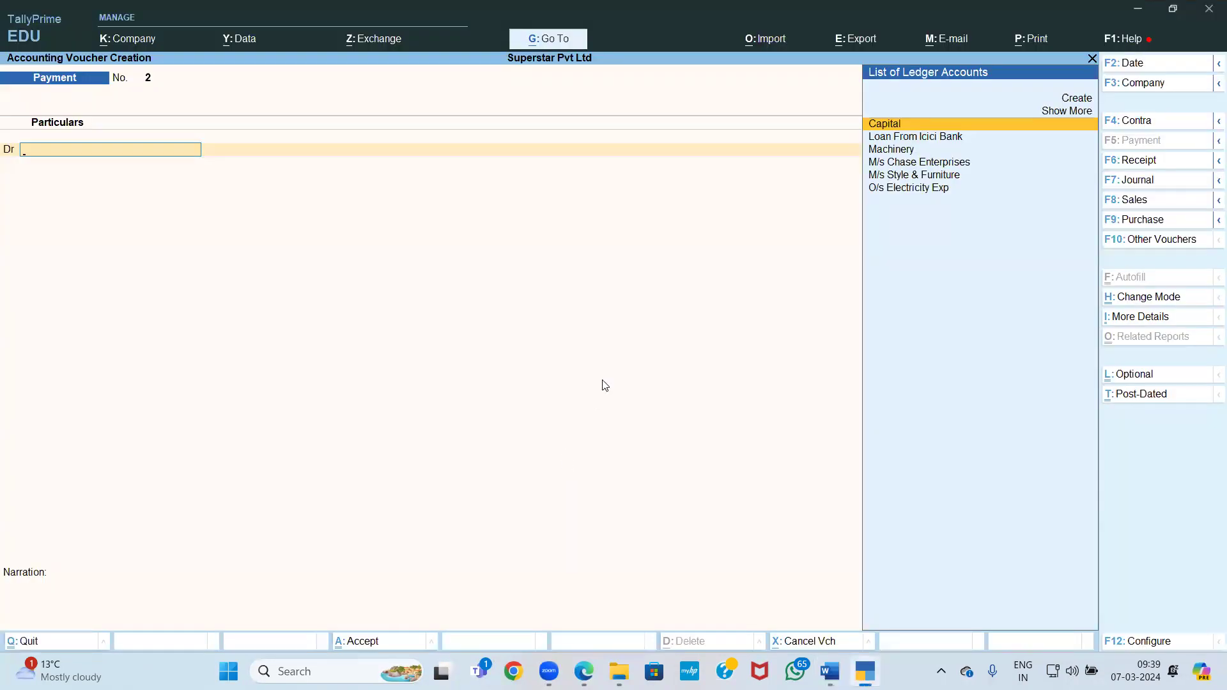
left_click(1162, 161)
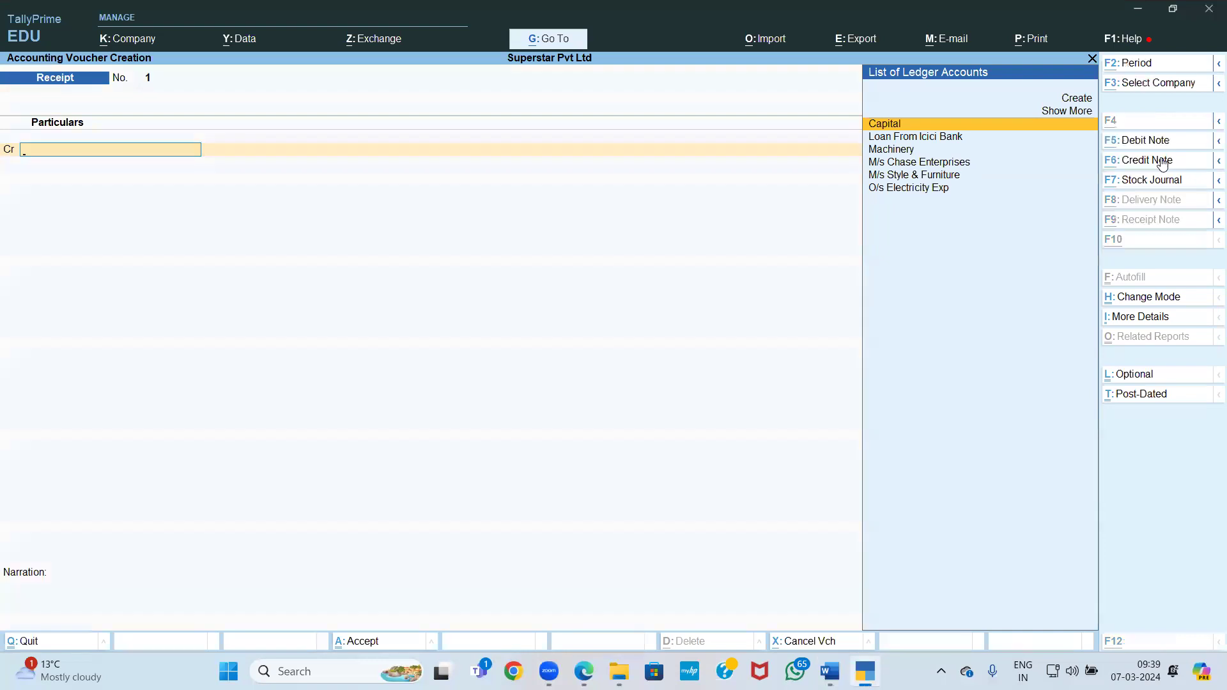
key("alt+Tab")
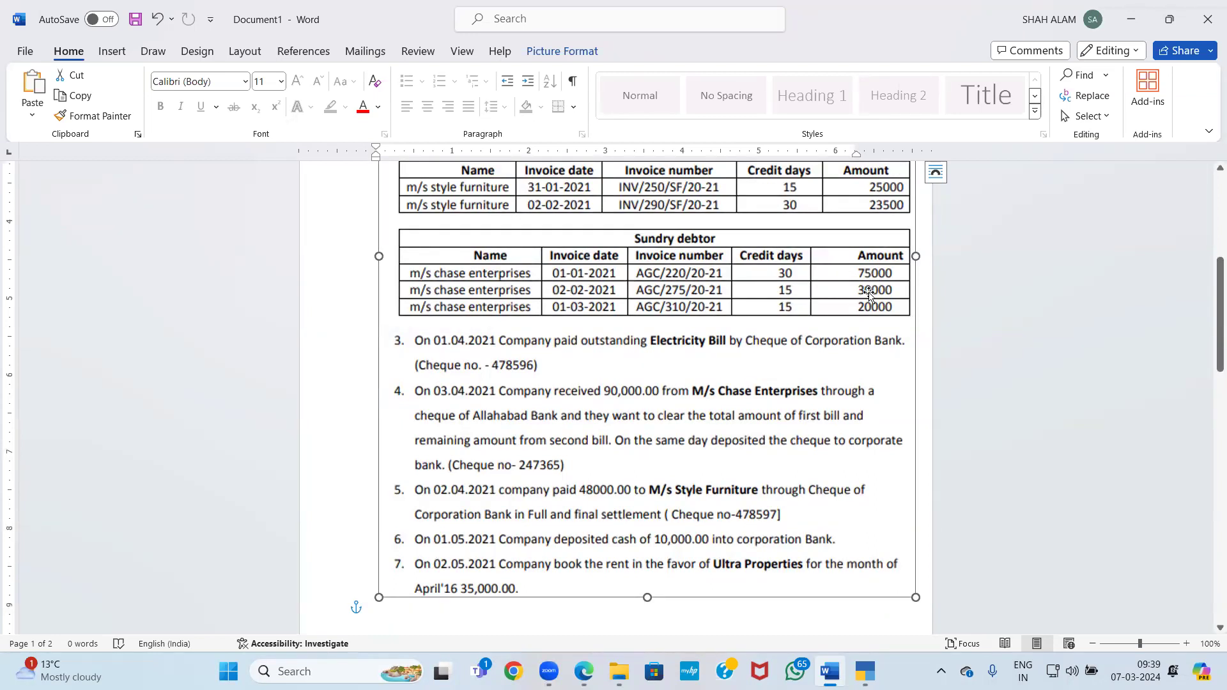
key("alt+Tab")
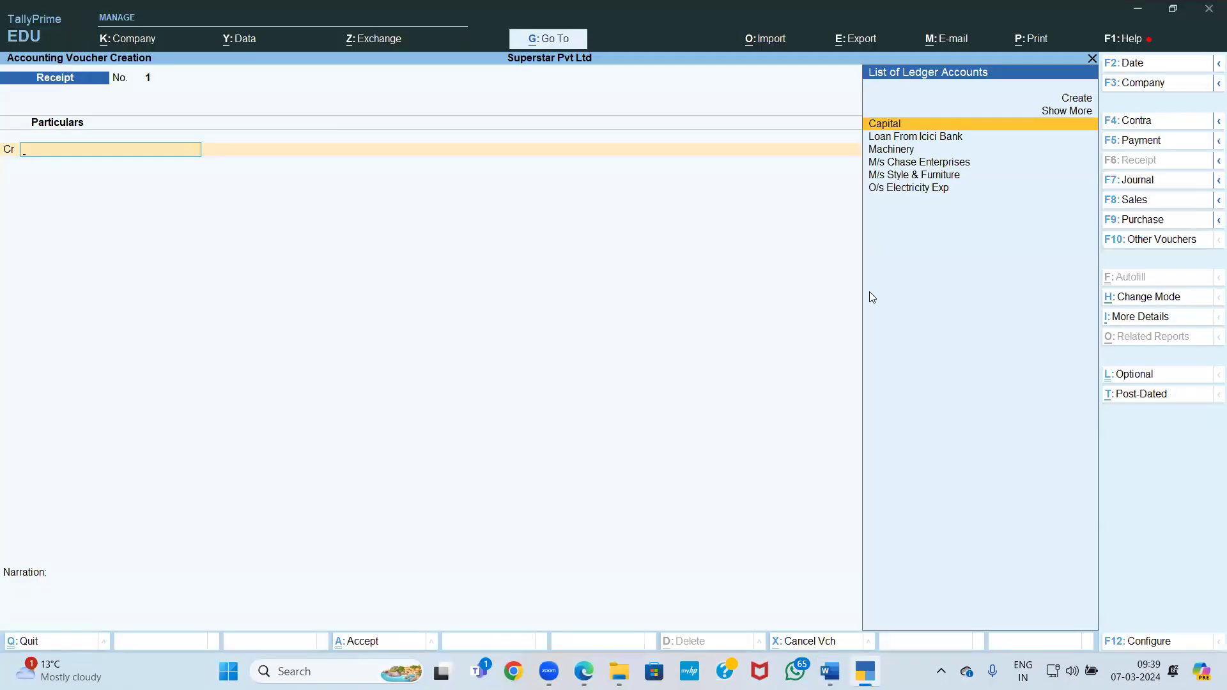
key("Down")
key("Down")
key("Down")
key("alt+Tab")
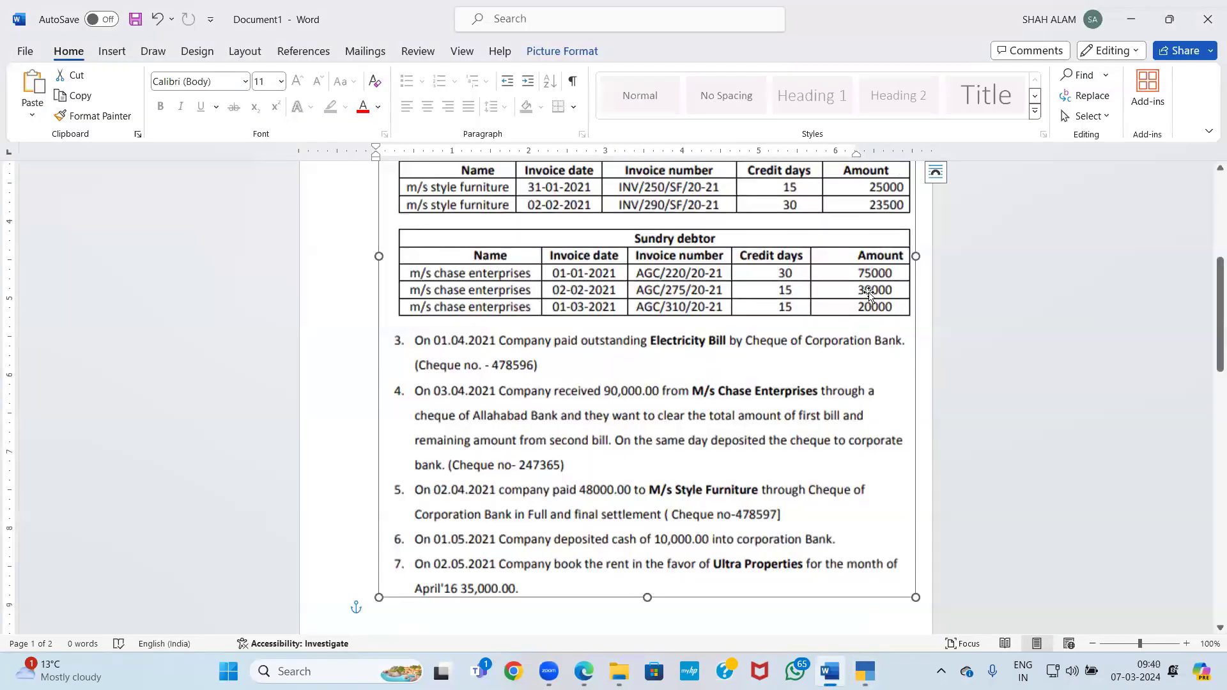
key("alt+Tab")
key("Return")
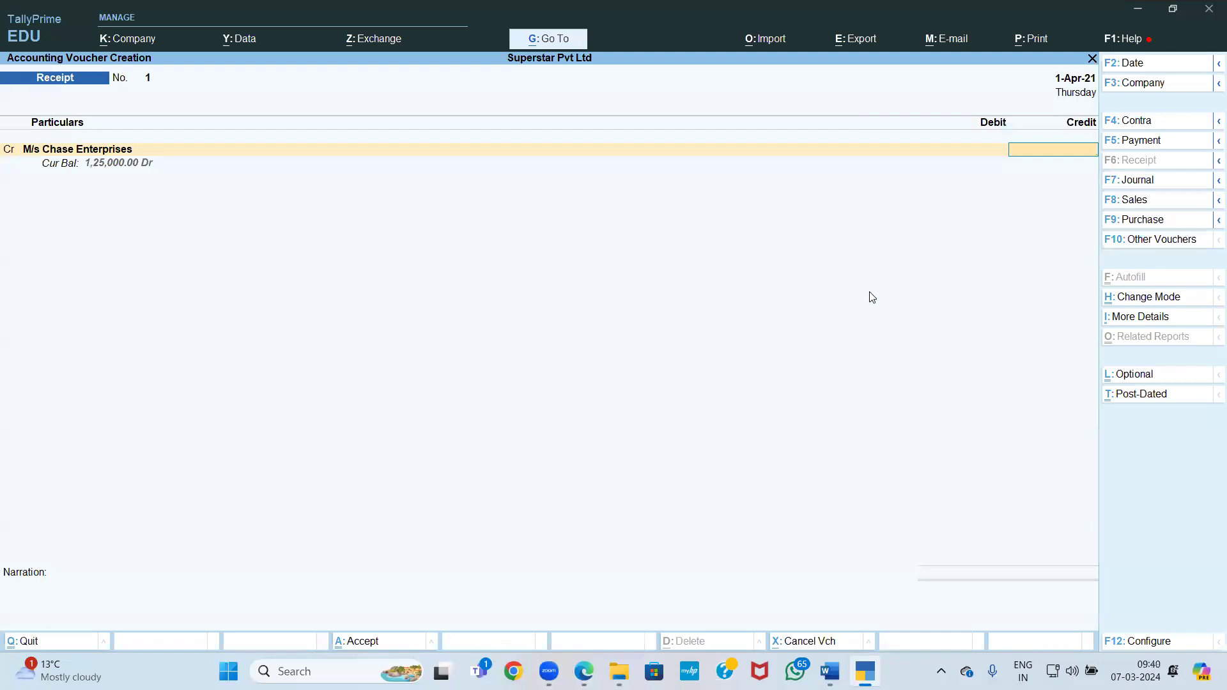
Date the receipt voucher 2-4-2021 and credit M/s Chase Enterprises with 90,000
key("F2")
type("2-4-2021")
key("Return")
type("90,000")
key("Return")
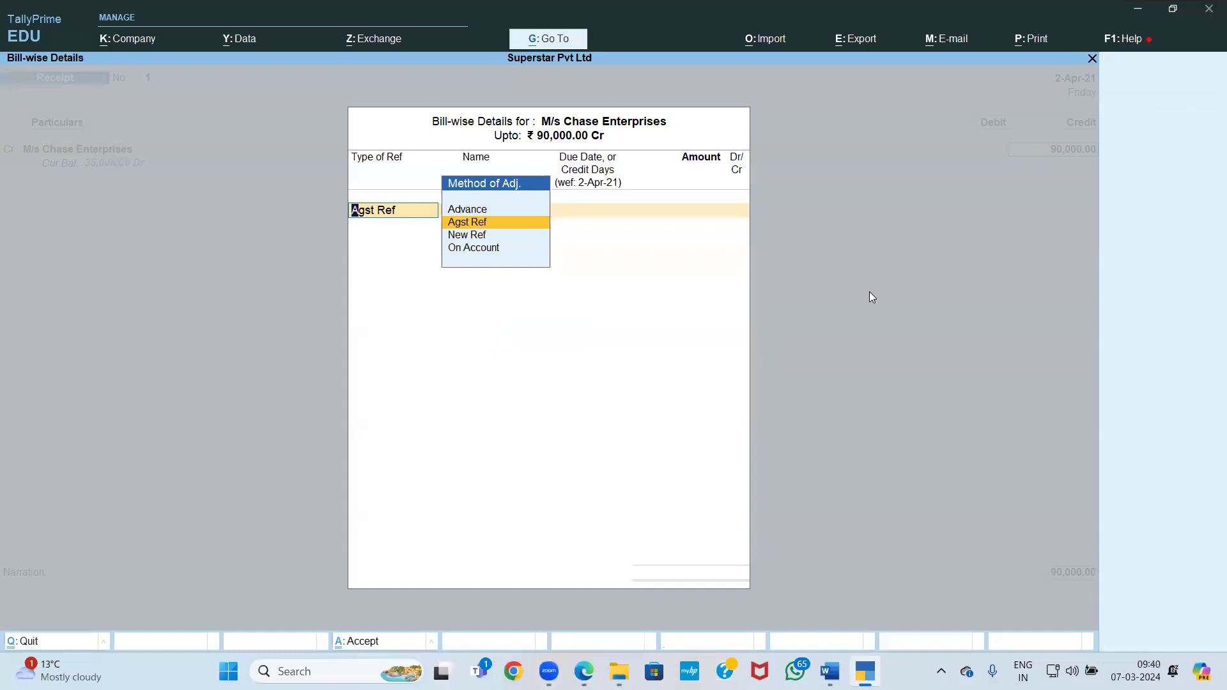
Allocate the receipt against existing bills: 75,000 to Agc/220/20-21 and 15,000 to Agc/275/20-21
key("Return")
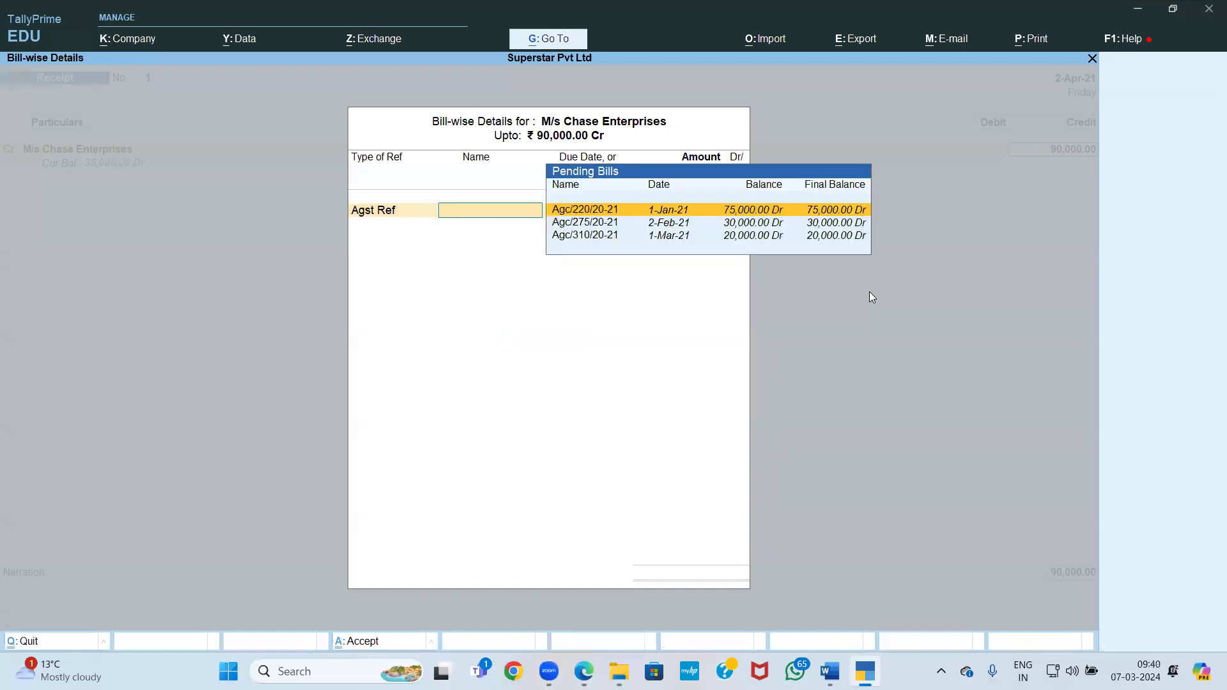
key("Return")
key("Return")
key("Return")
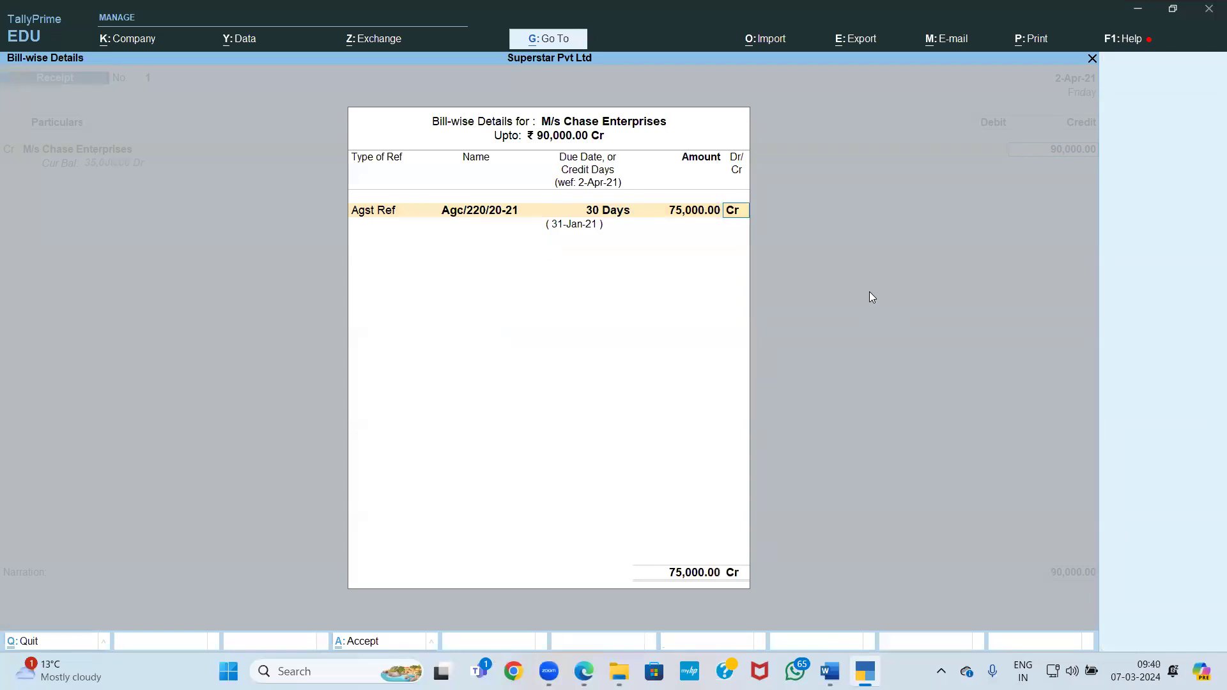
key("Return")
key("Return")
key("Return")
key("Return")
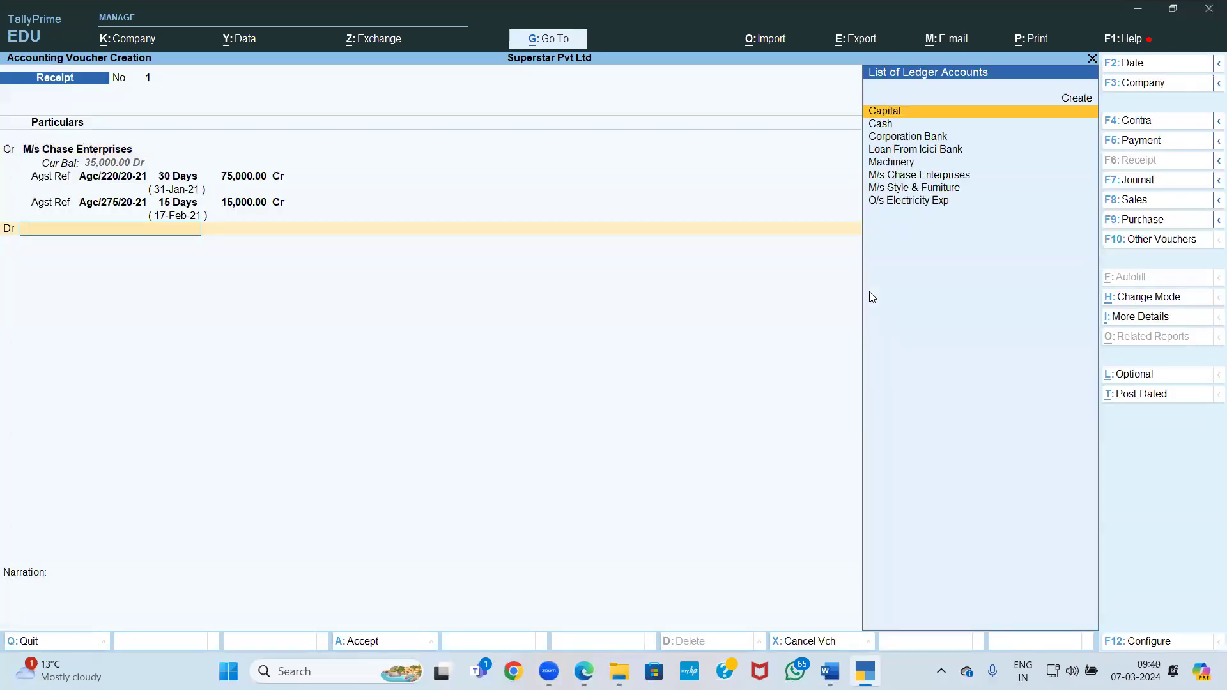
Debit Corporation Bank with 90,000 in the receipt, checking the entry against the assignment text
key("Down")
key("Down")
key("Return")
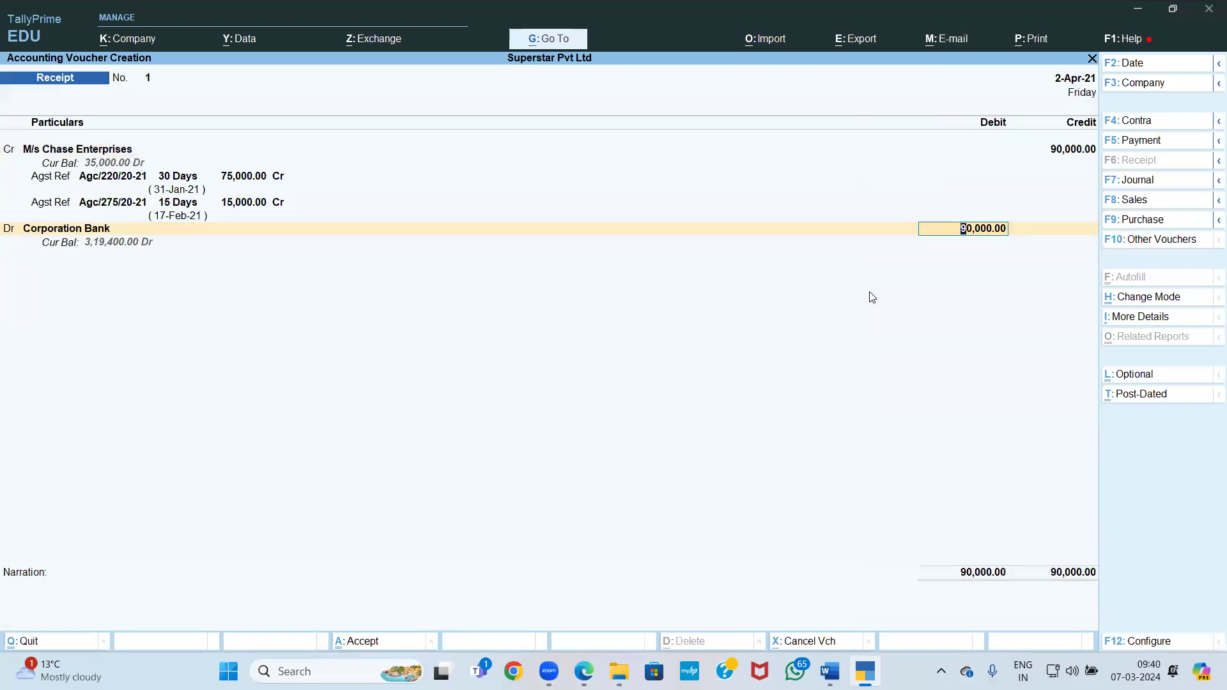
key("alt+Tab")
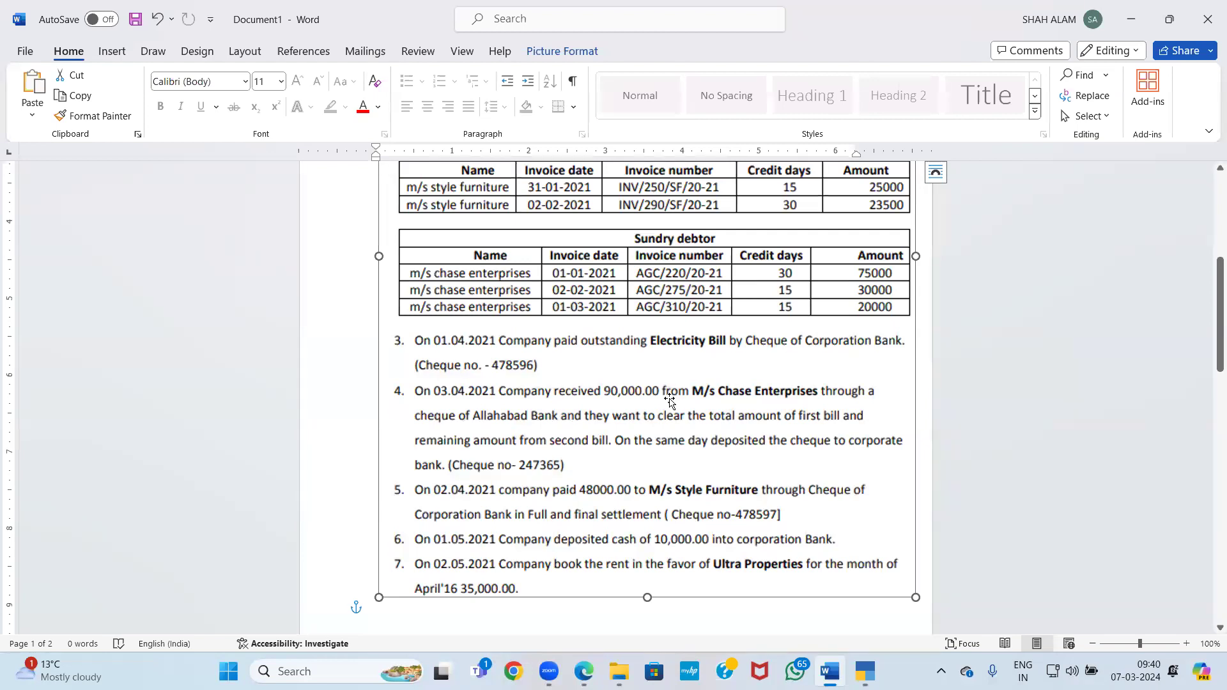
key("alt+Tab")
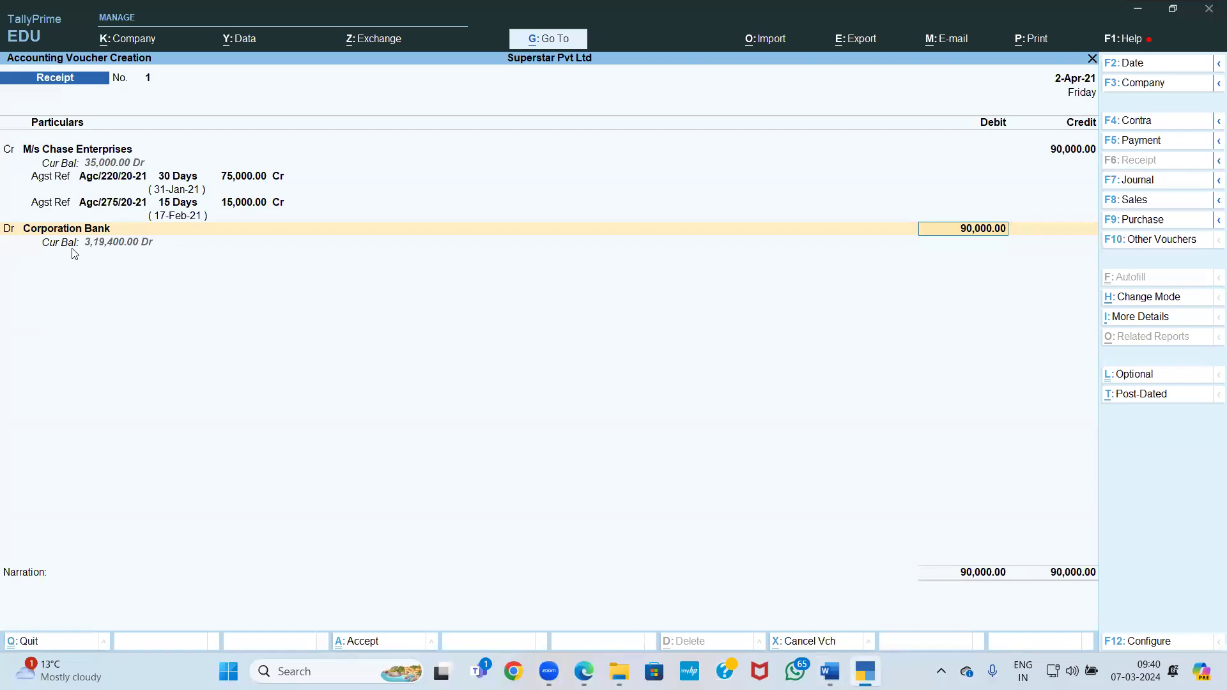
key("Return")
Enter instrument number 247365 dated 2-Apr-21 in the receipt's Corporation Bank allocation, checking it against the assignment in Word
key("Return")
key("Return")
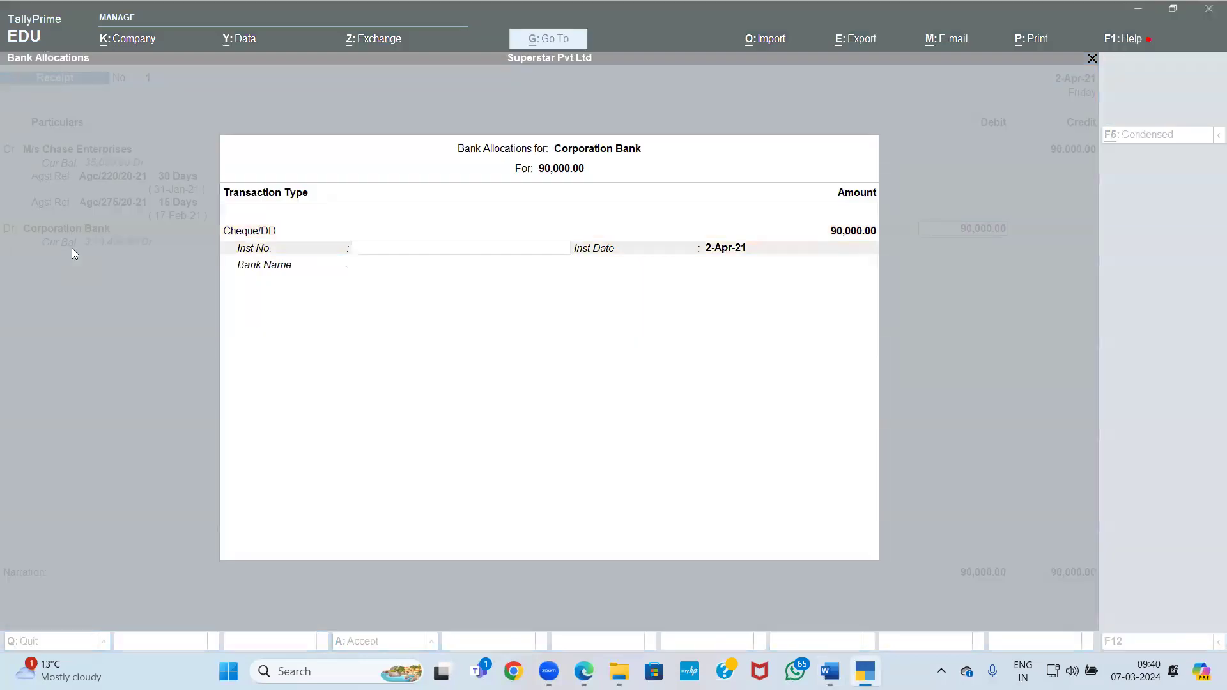
type("247")
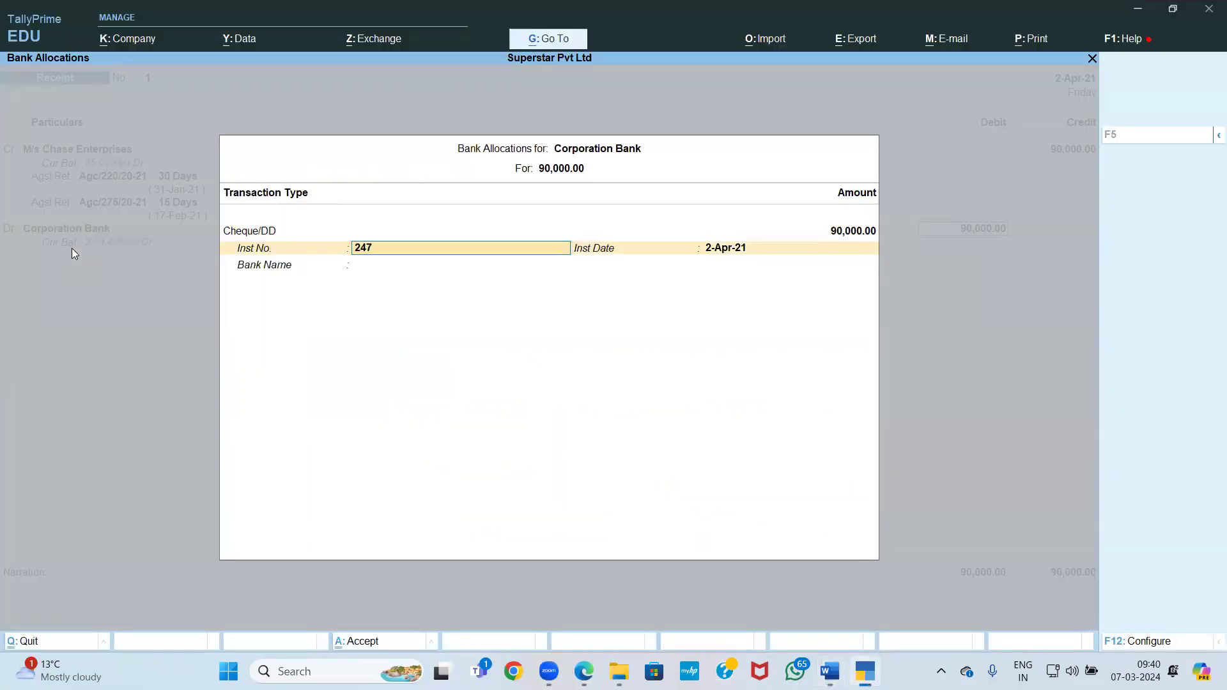
key("alt+Tab")
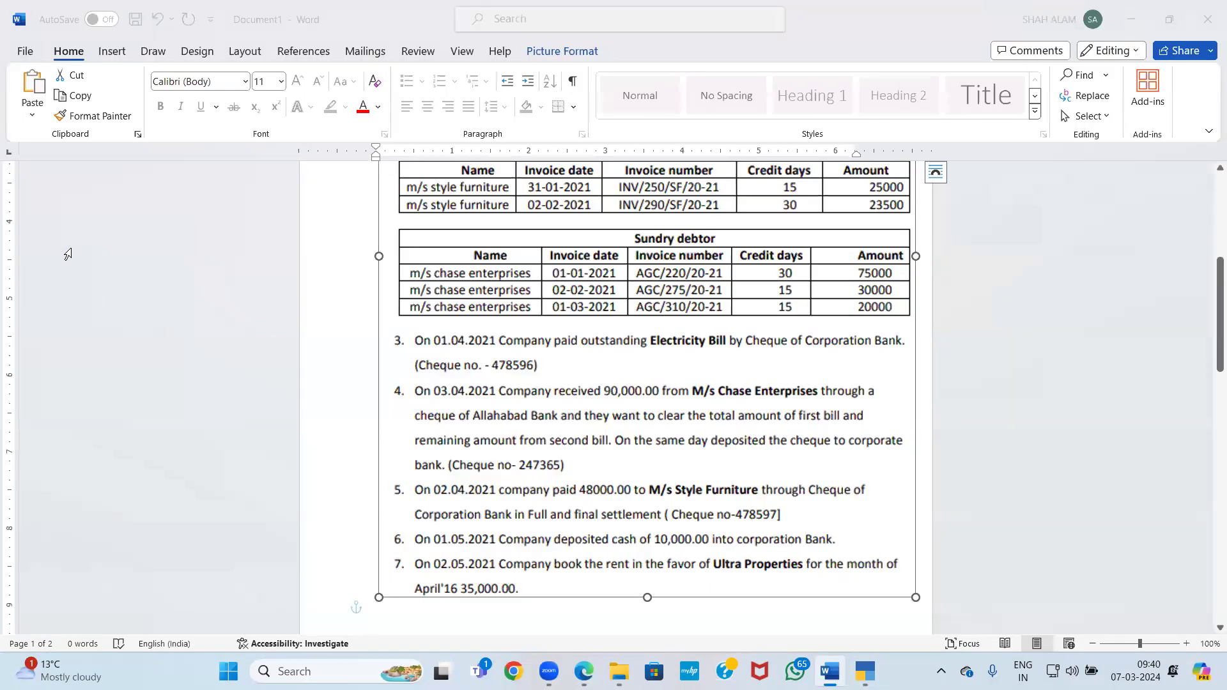
key("alt+Tab")
type("365")
key("Return")
key("Return")
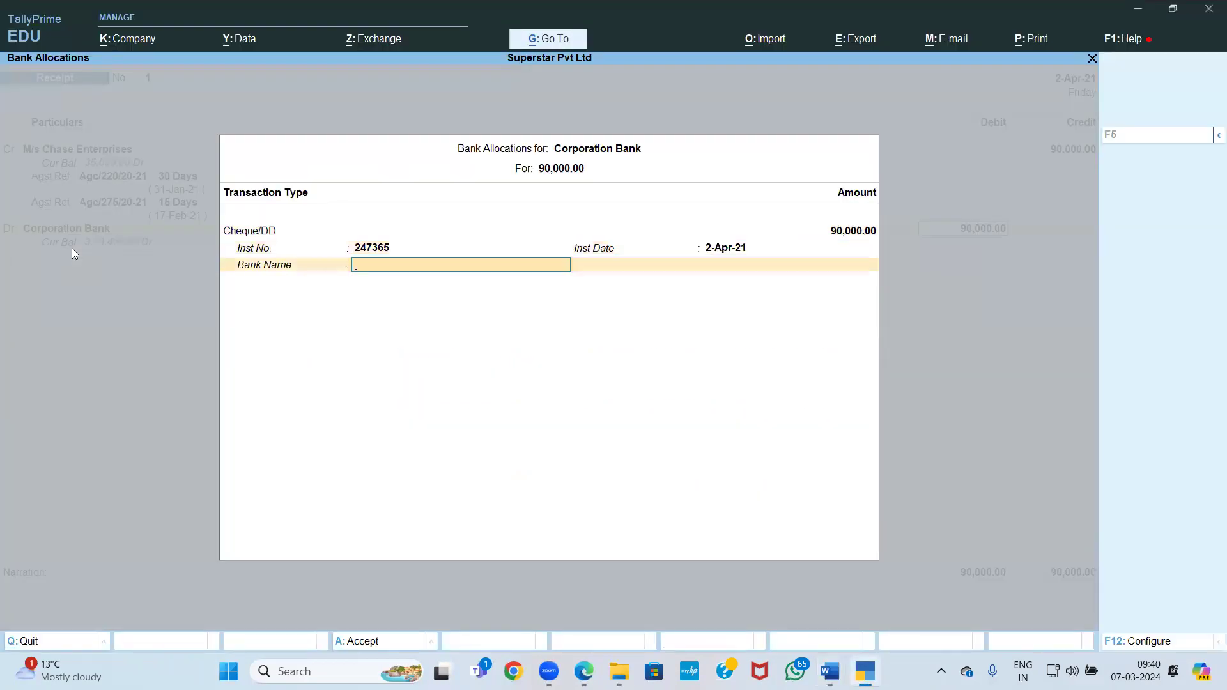
Specify Allahabad Bank as the cheque's issuing bank and save the receipt voucher
key("Down")
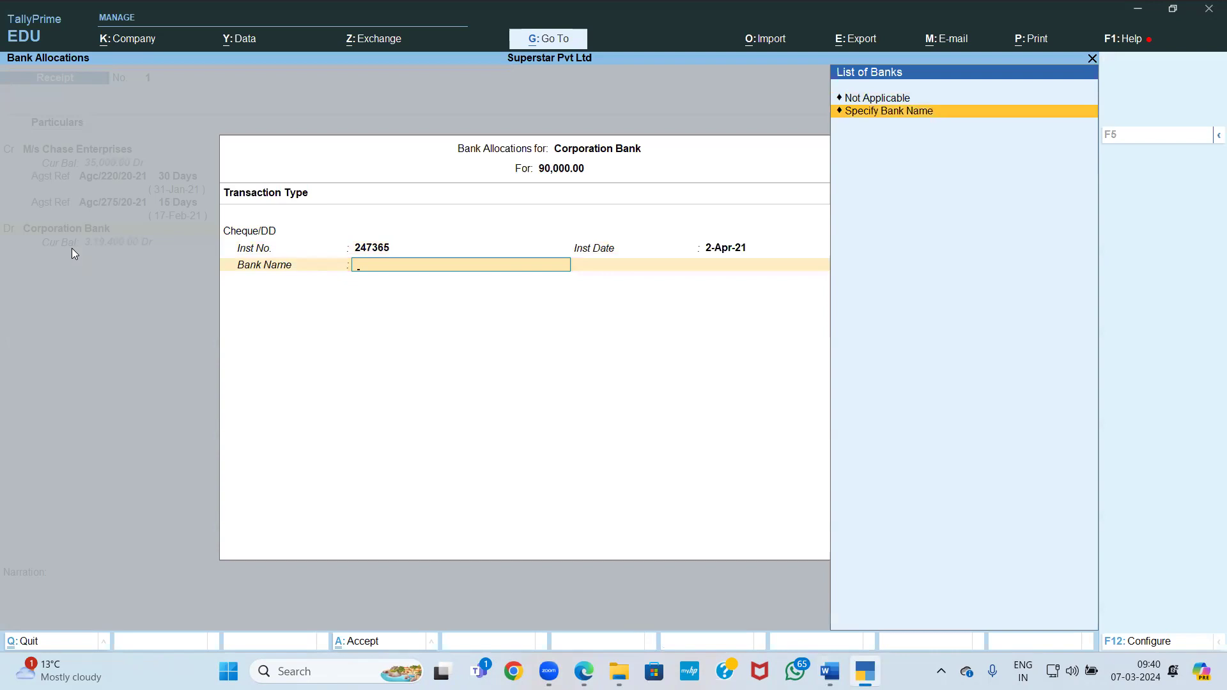
key("Return")
type("Allah")
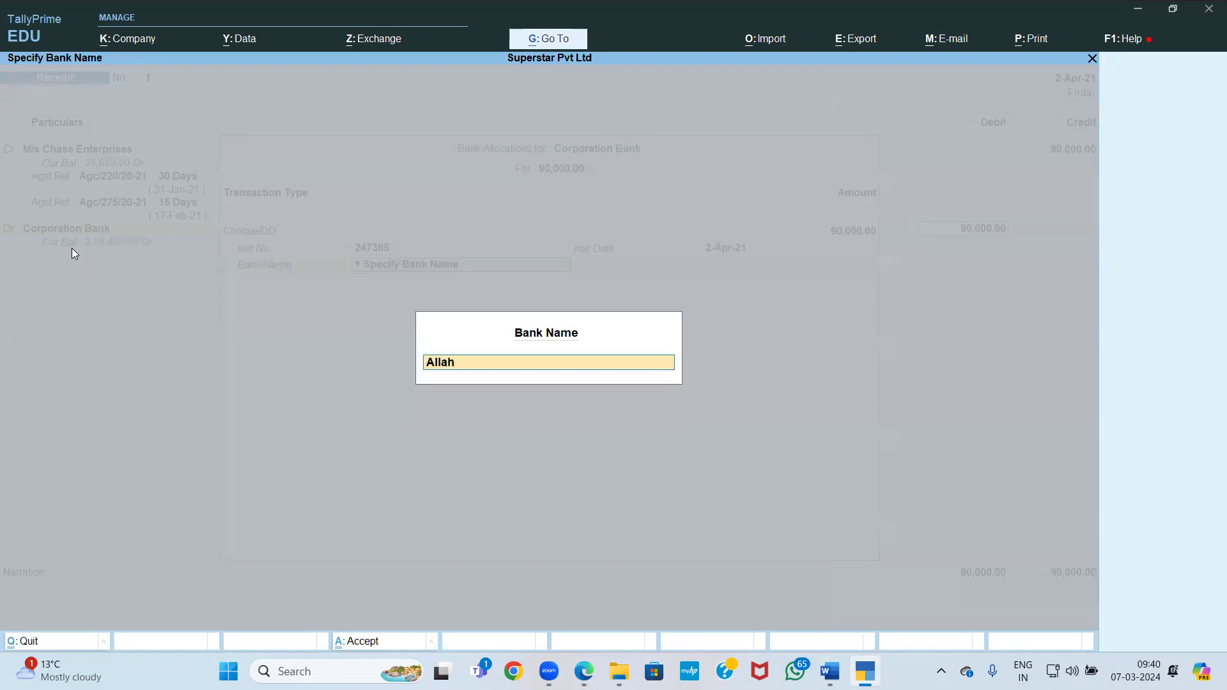
key("alt+Tab")
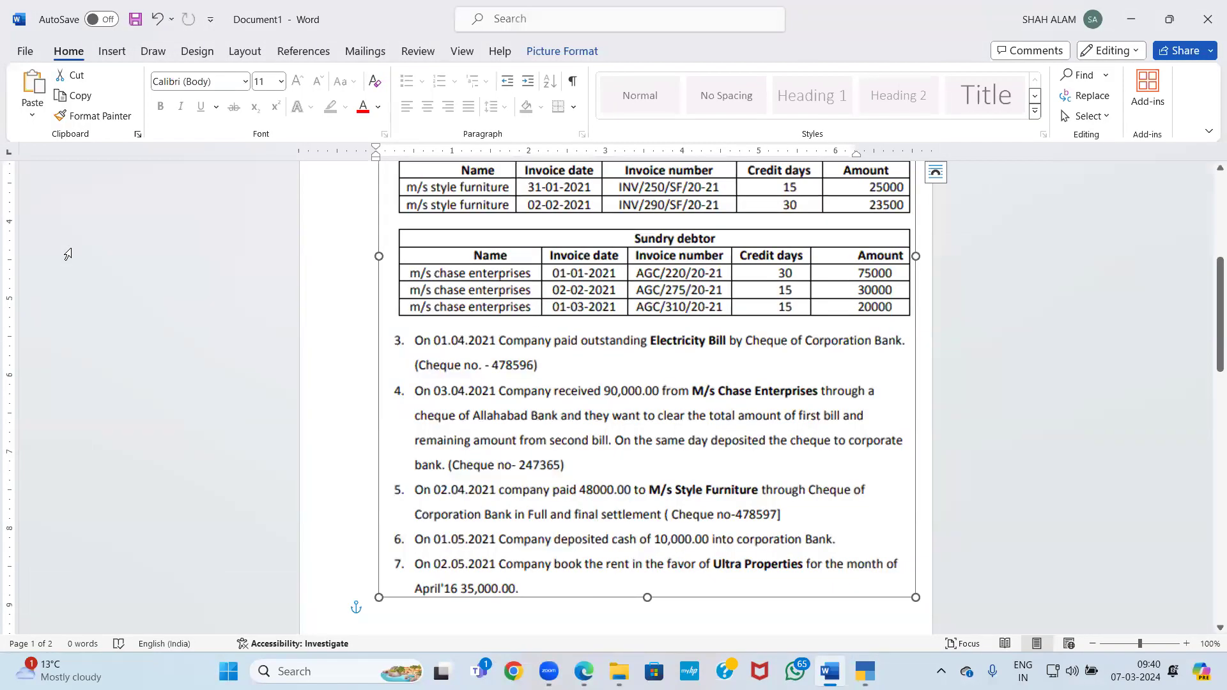
key("alt+Tab")
type("abad Bank")
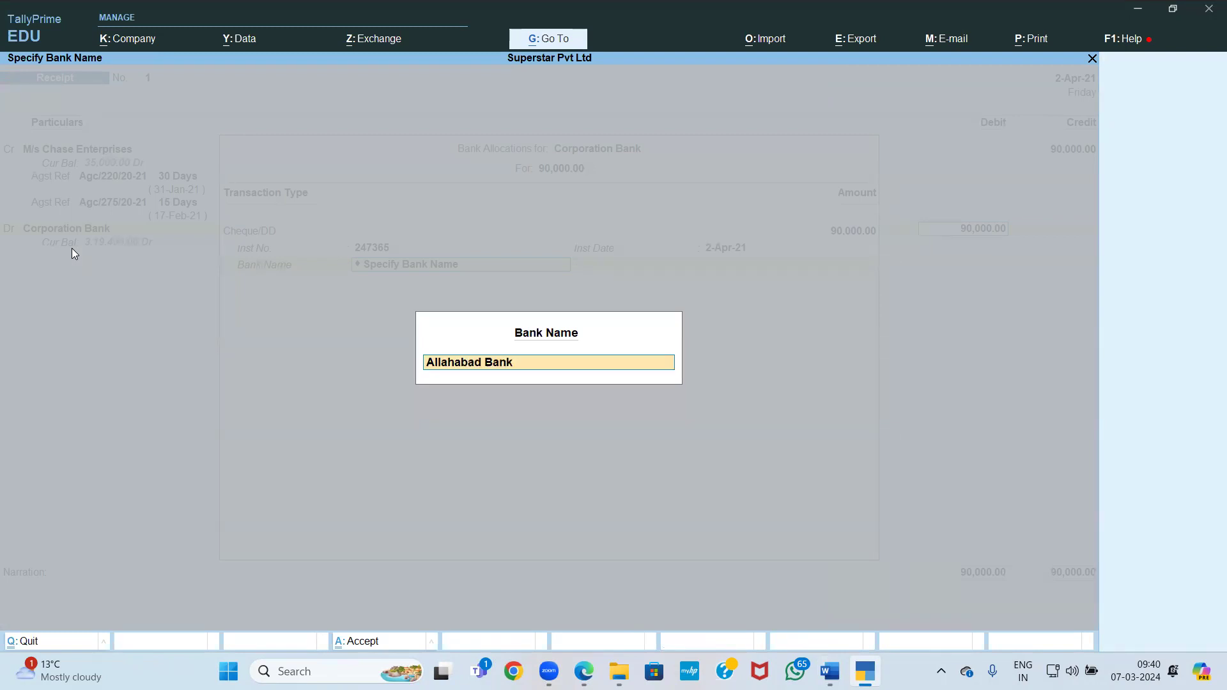
key("Return")
key("Return")
key("Return")
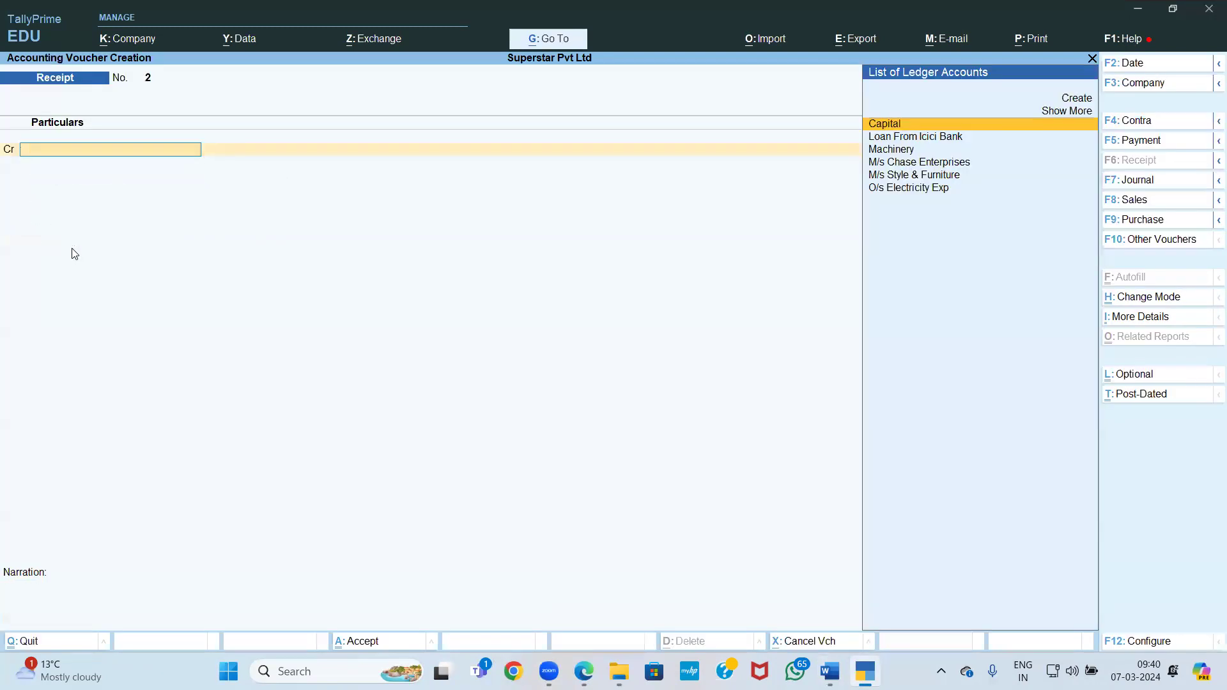
Consult the assignment's fifth transaction and creditor details, and start a payment voucher with M/s Style & Furniture as the debit ledger
key("alt+Tab")
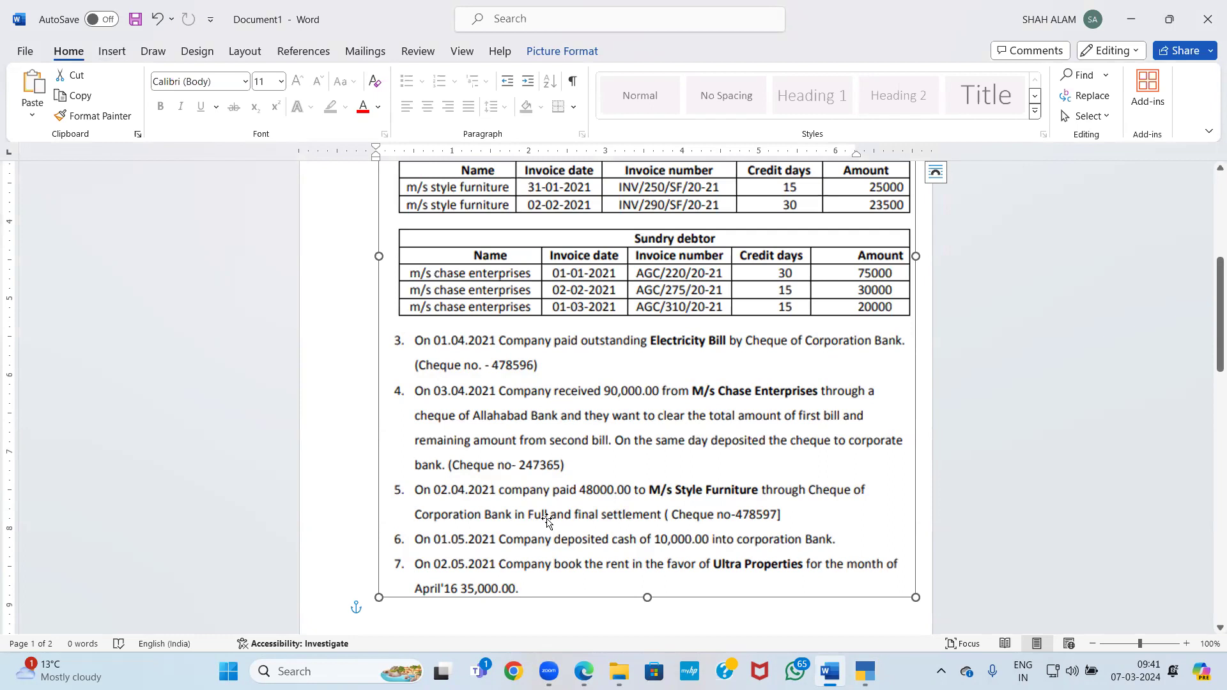
scroll(838, 365, "up", 5)
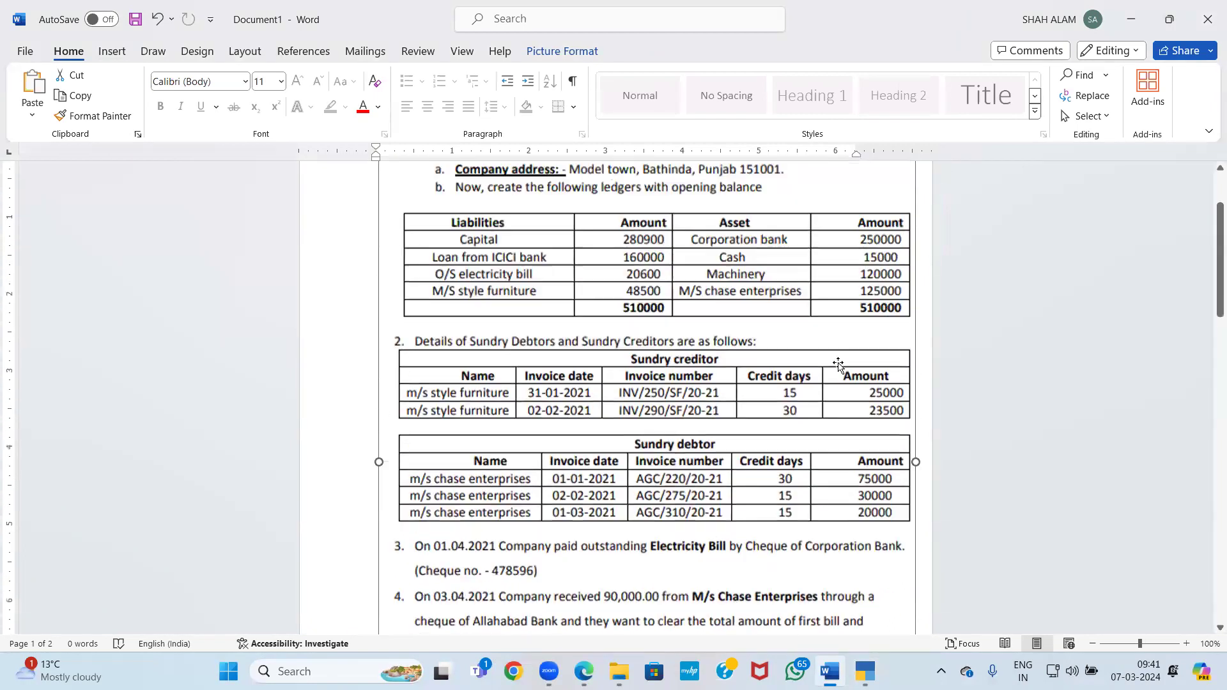
scroll(837, 365, "up", 1)
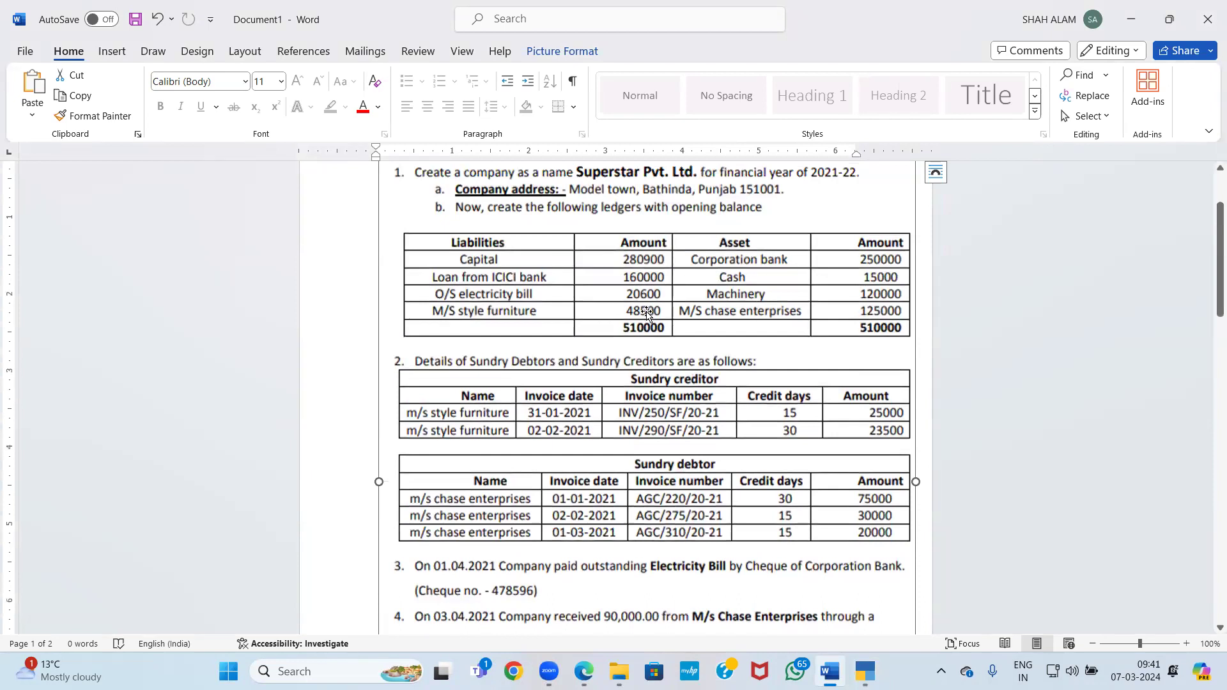
scroll(685, 383, "down", 2)
scroll(685, 384, "down", 1)
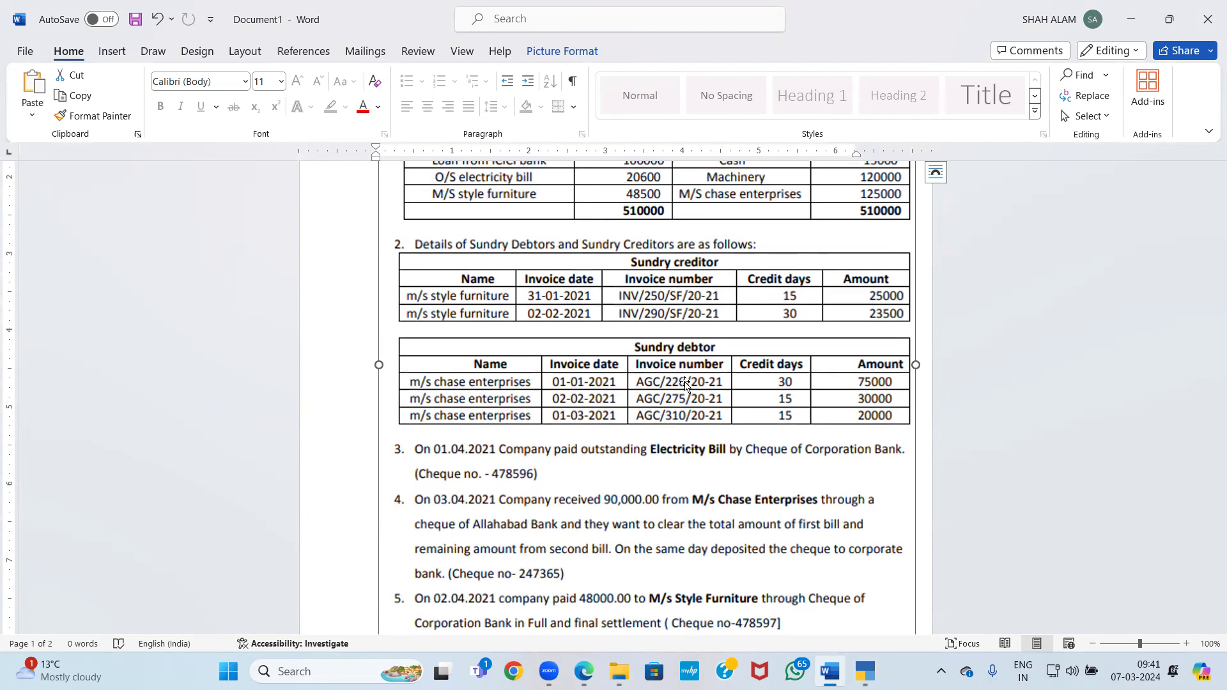
key("alt+Tab")
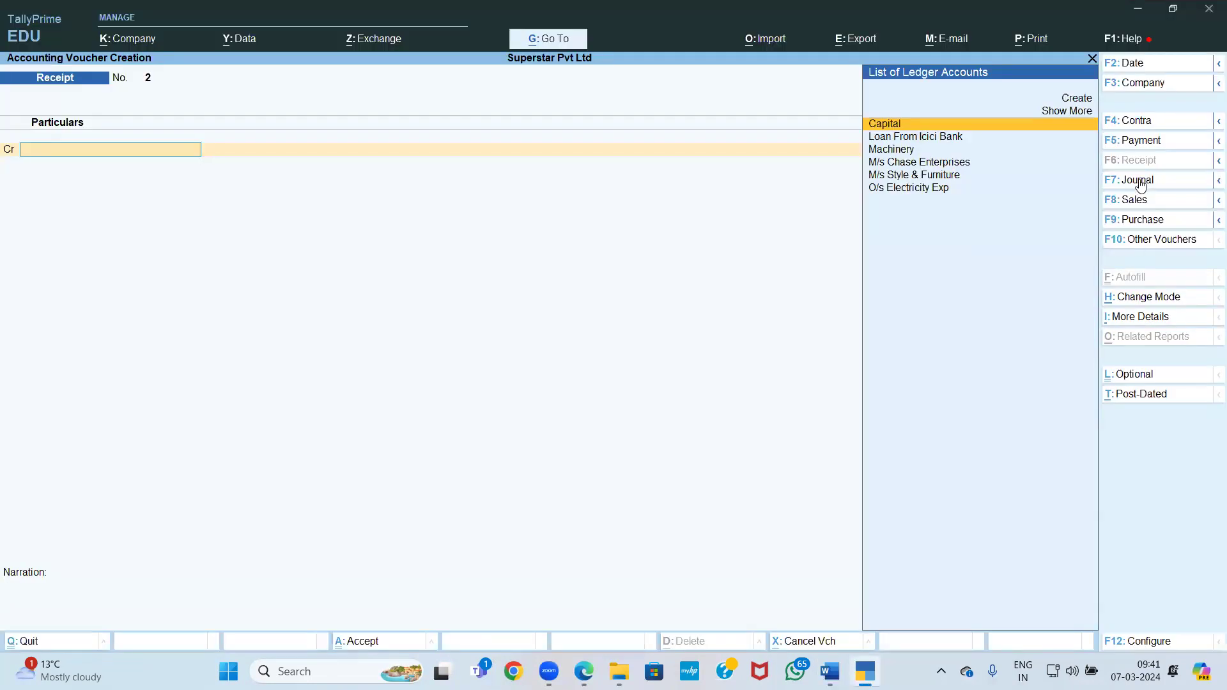
left_click(1138, 141)
type("sty")
key("Return")
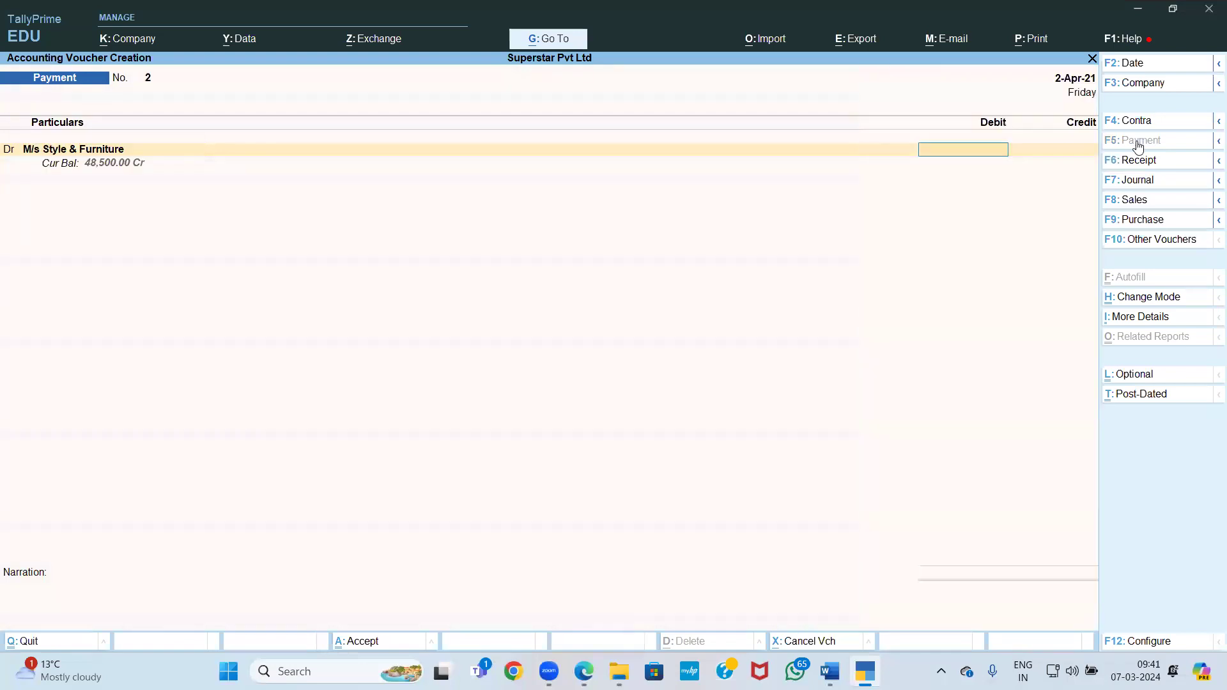
Debit M/s Style & Furniture with 48,500, allocating 25,000 against Inv/250/sf/20-21 and 23,500 against Inv/290/sf/20-21
key("alt+Tab")
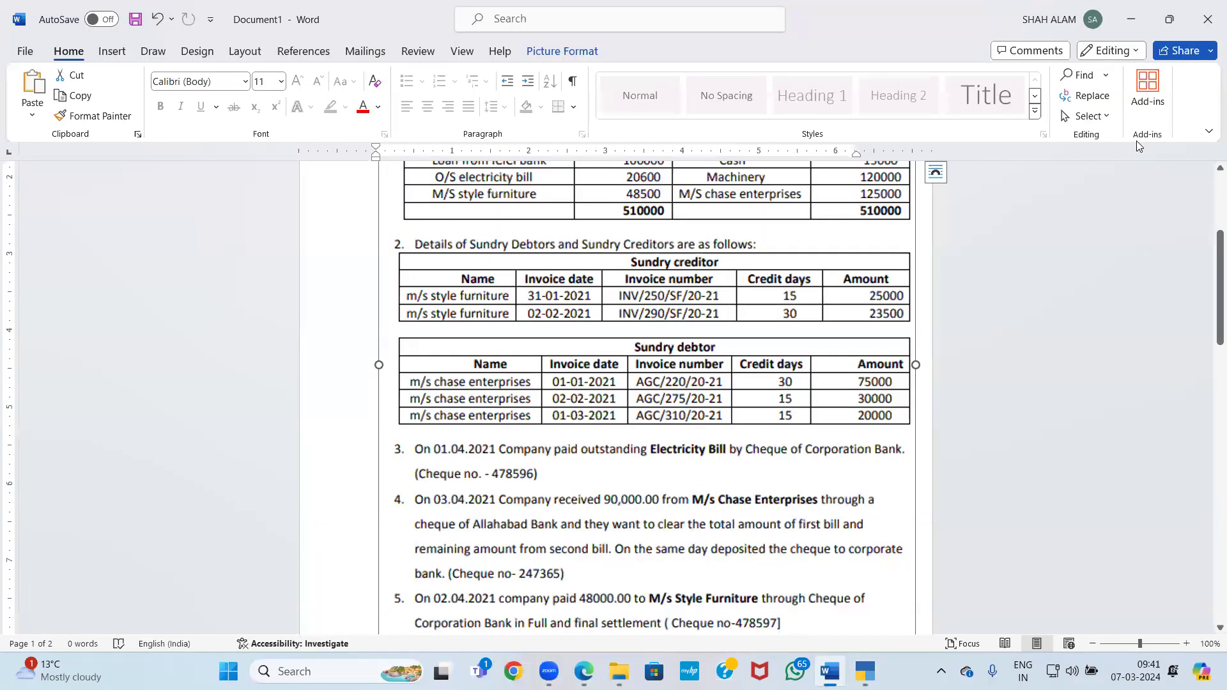
key("alt+Tab")
type("48,500")
key("Return")
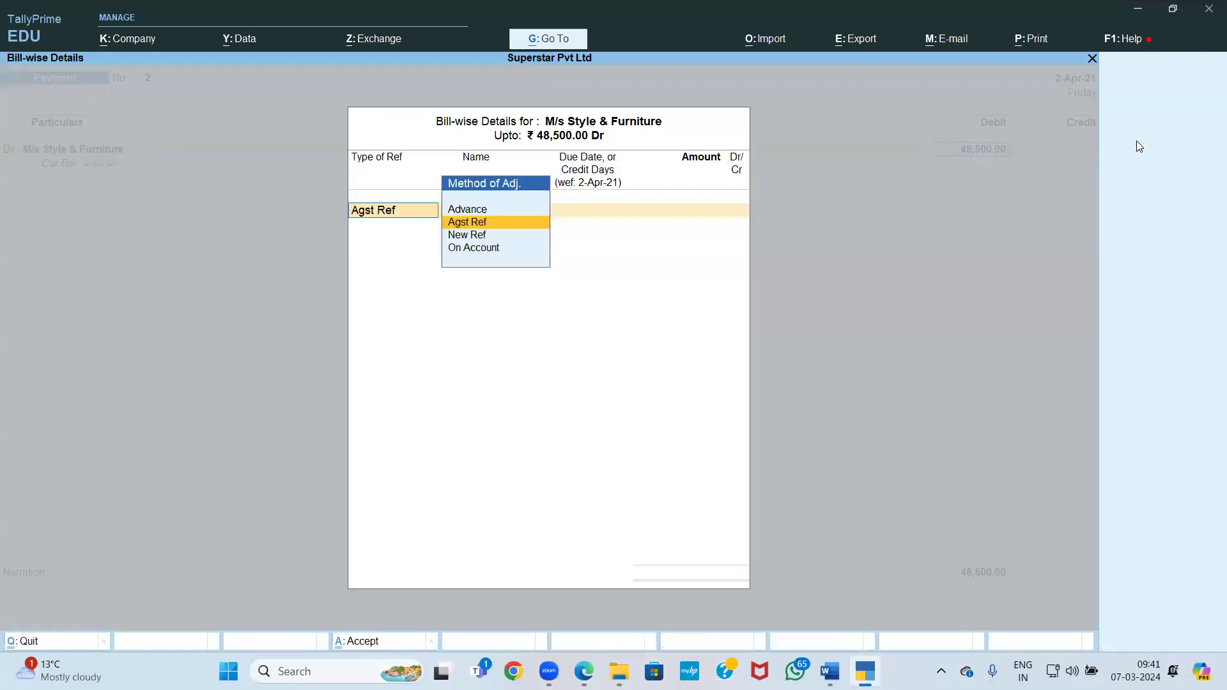
key("Return")
key("Return")
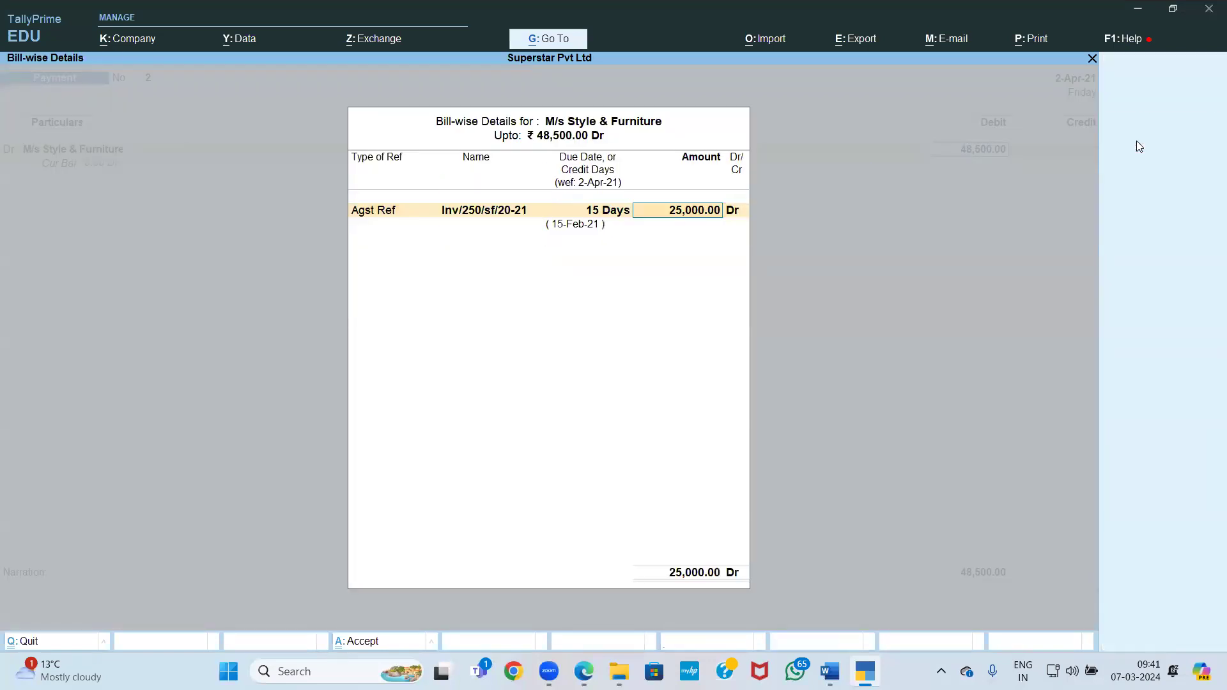
key("Return")
key("Return")
key("Return")
key("Return")
key("Return")
key("Return")
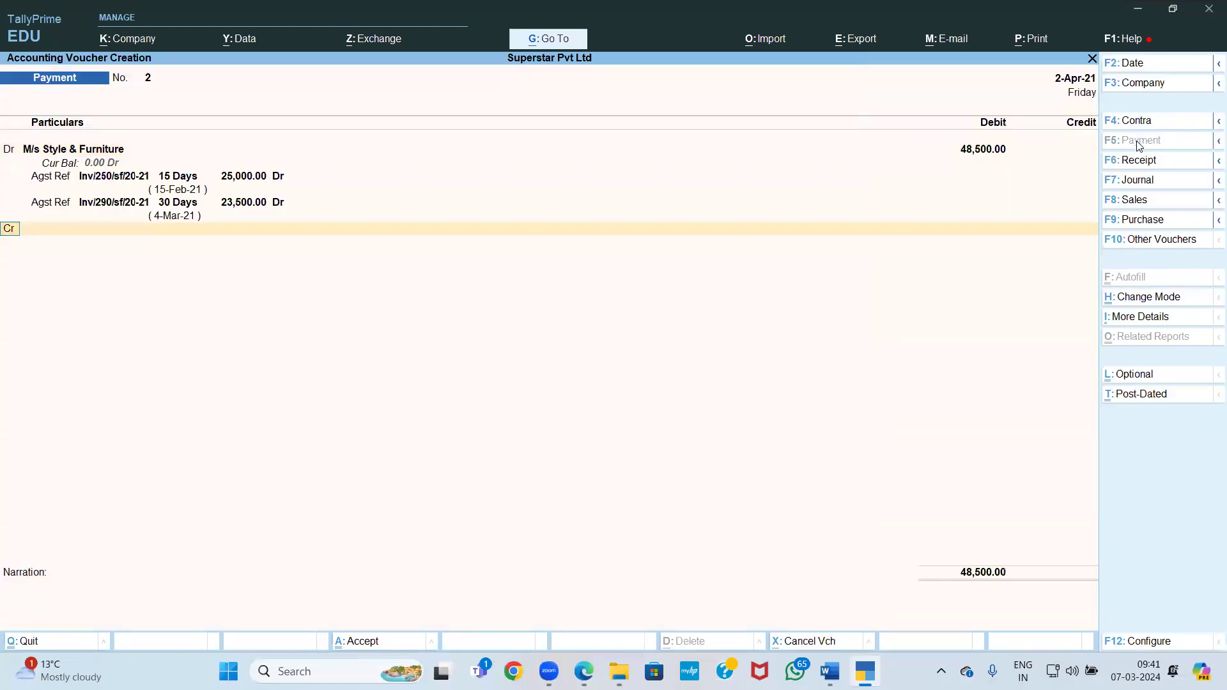
Credit Corporation Bank with 48,000 in the payment voucher and keep the cheque range Not Applicable
type("cor")
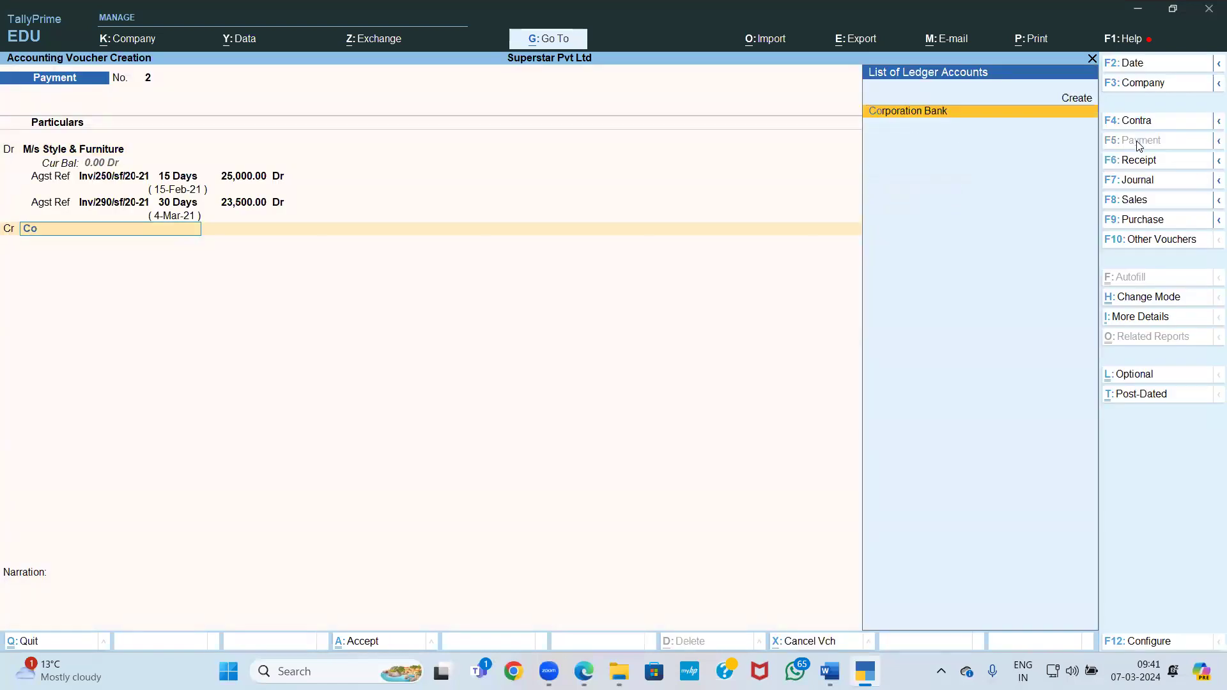
key("Return")
type("1")
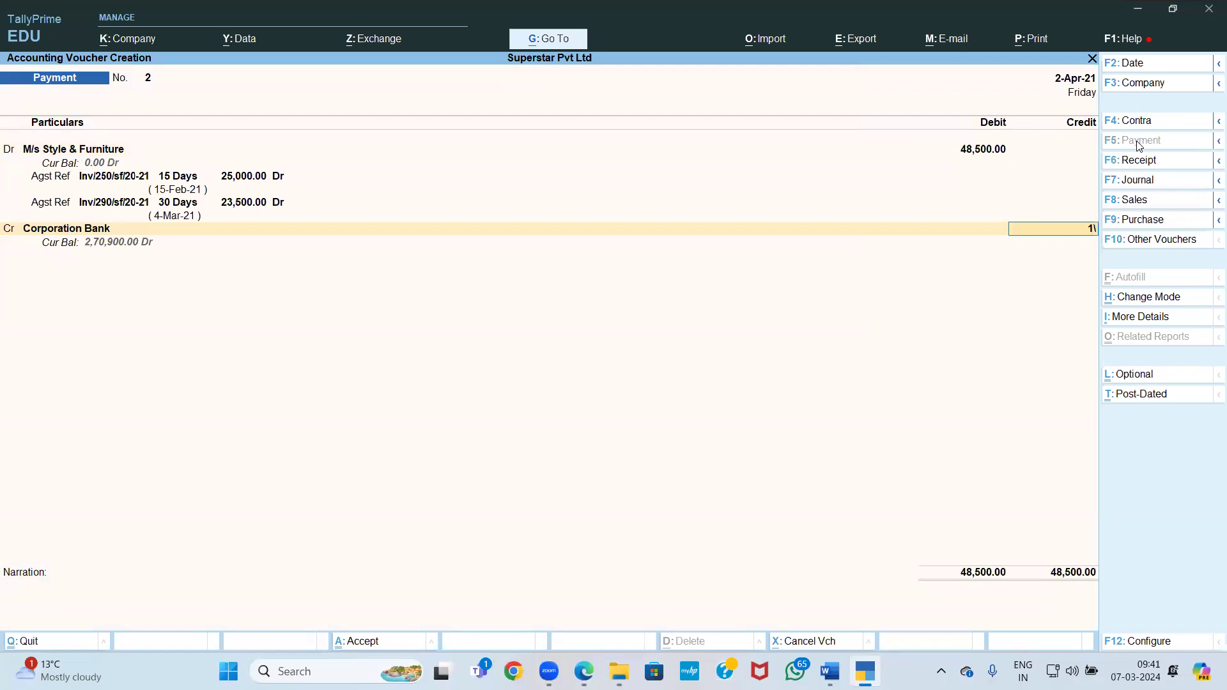
type("48000")
key("Return")
key("Return")
key("Return")
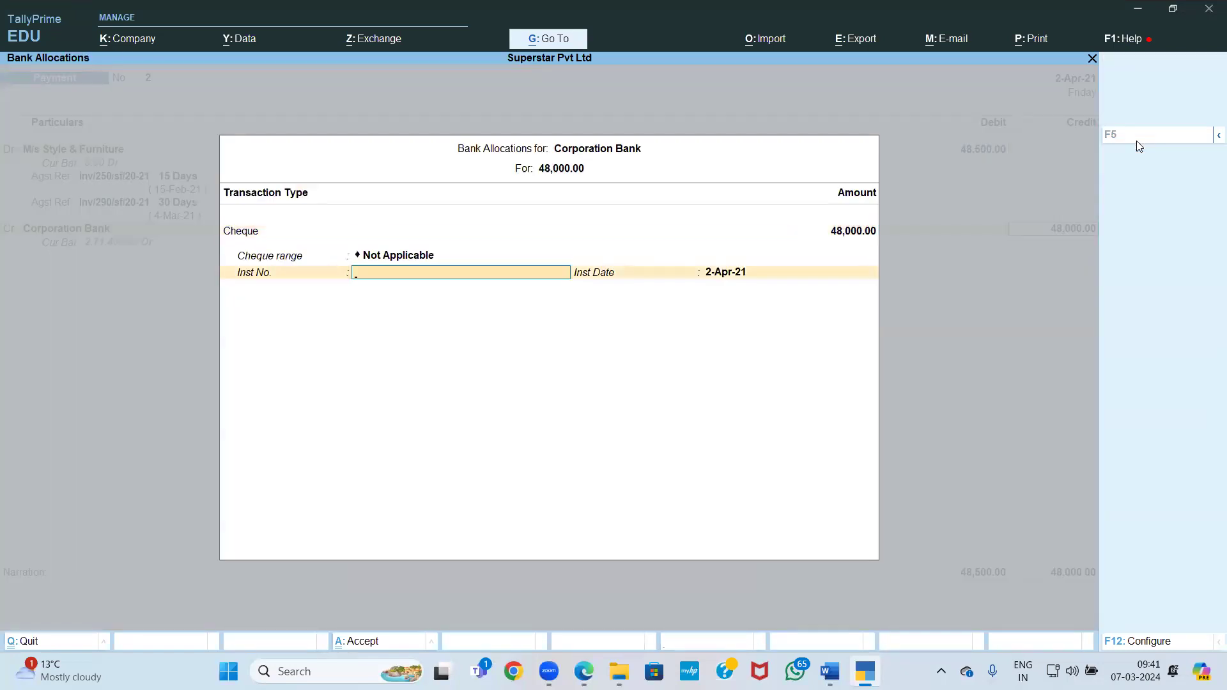
Look up the fifth transaction's cheque number in the assignment and enter 478597 as the payment's instrument number
key("alt+Tab")
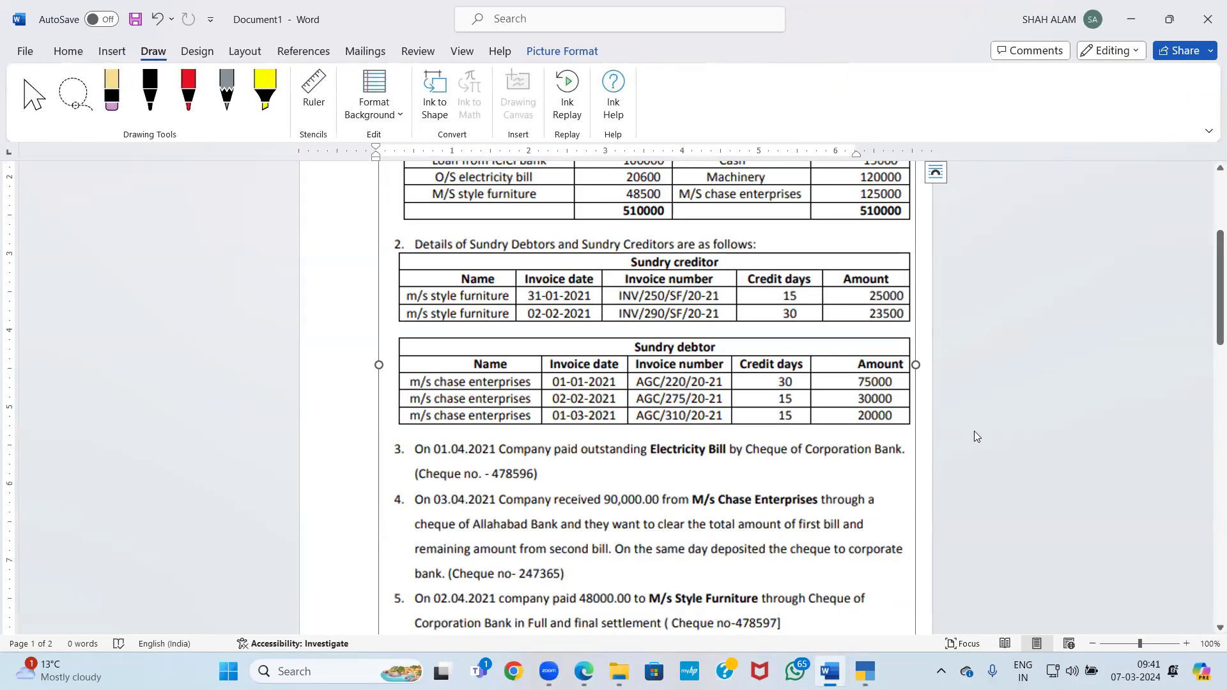
scroll(974, 430, "down", 3)
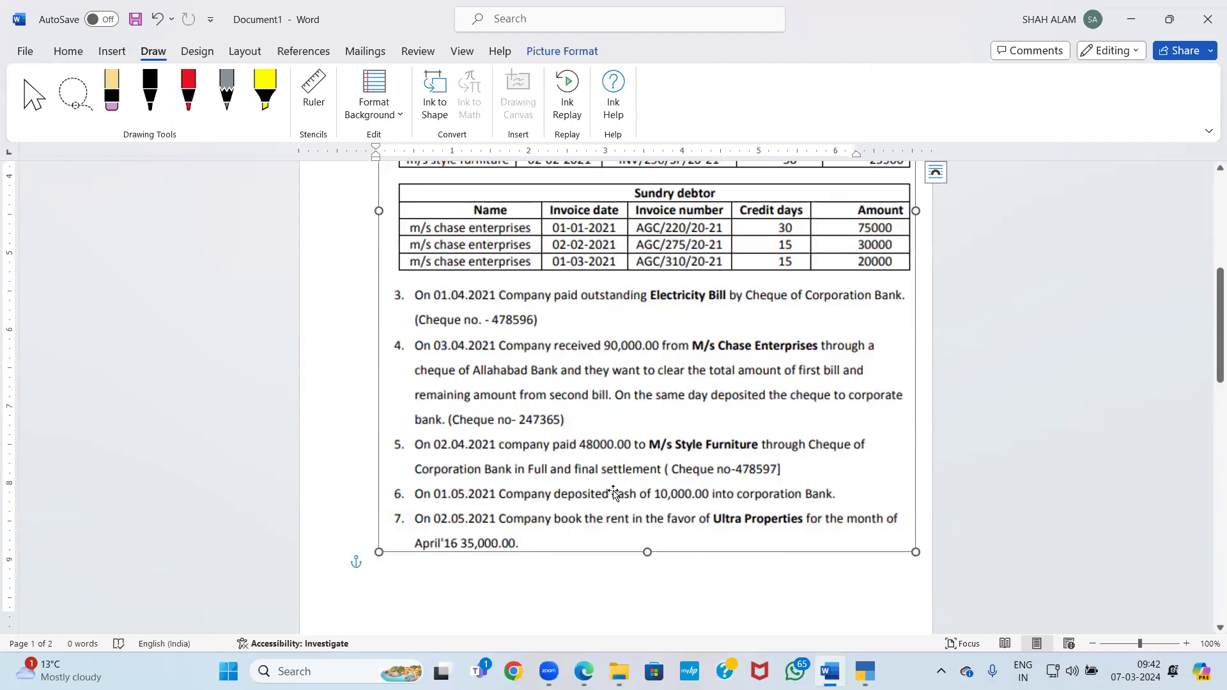
key("alt+Tab")
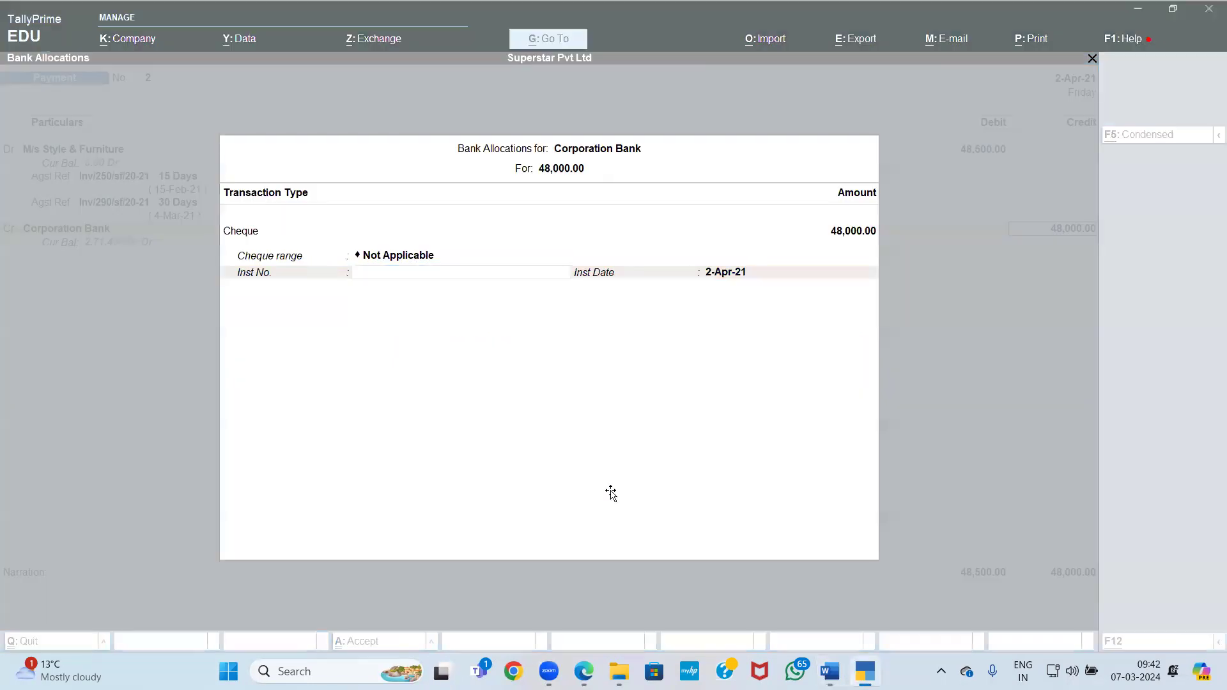
key("alt+Tab")
key("alt+Tab")
type("478")
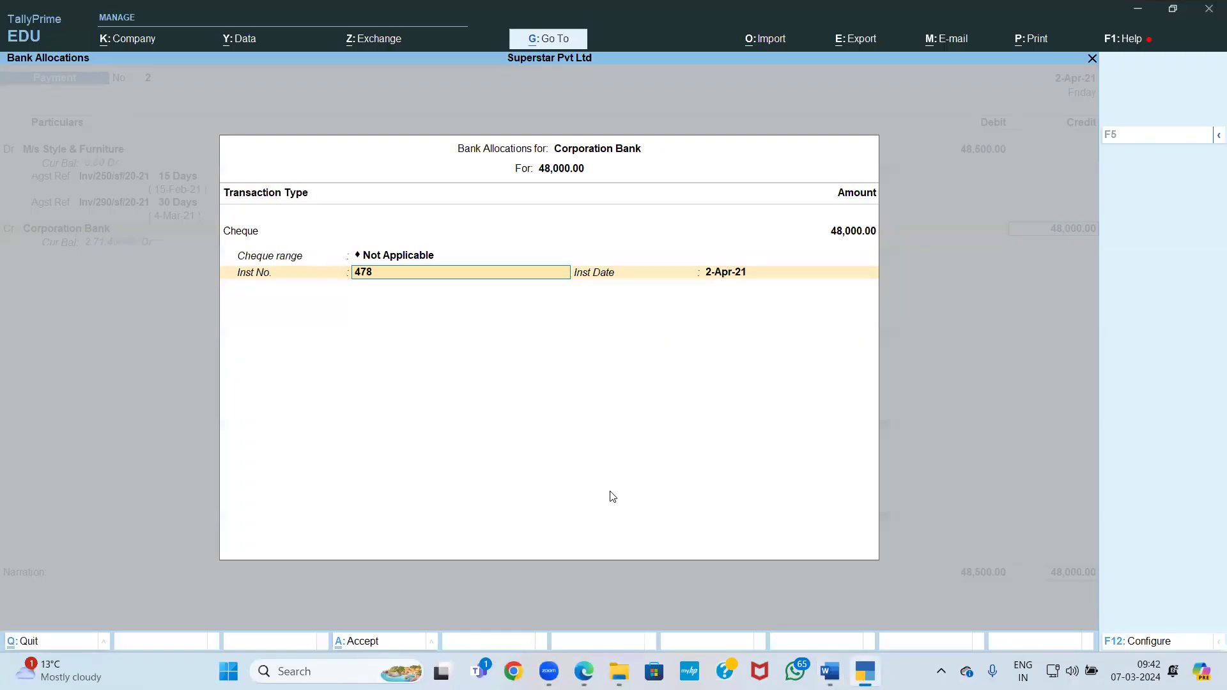
key("alt+Tab")
key("alt+Tab")
type("597")
key("Return")
key("Return")
key("Return")
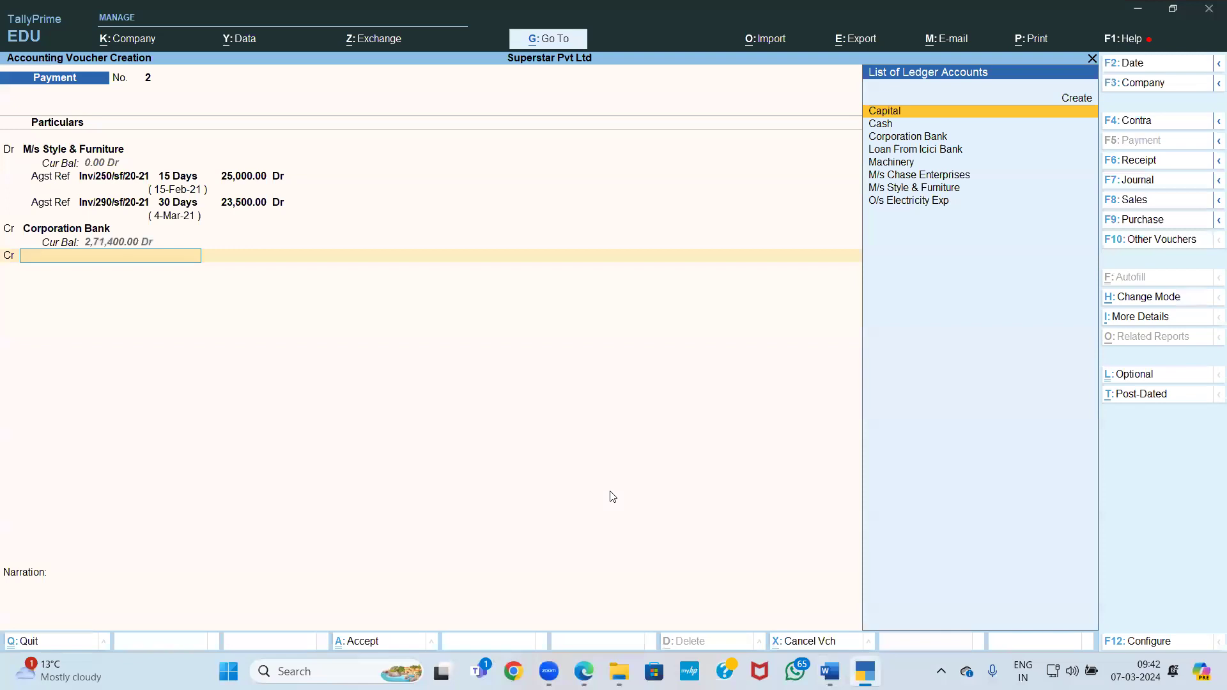
Create a ledger named Discount Rec under Indirect Incomes from within the payment voucher
key("Up")
key("Return")
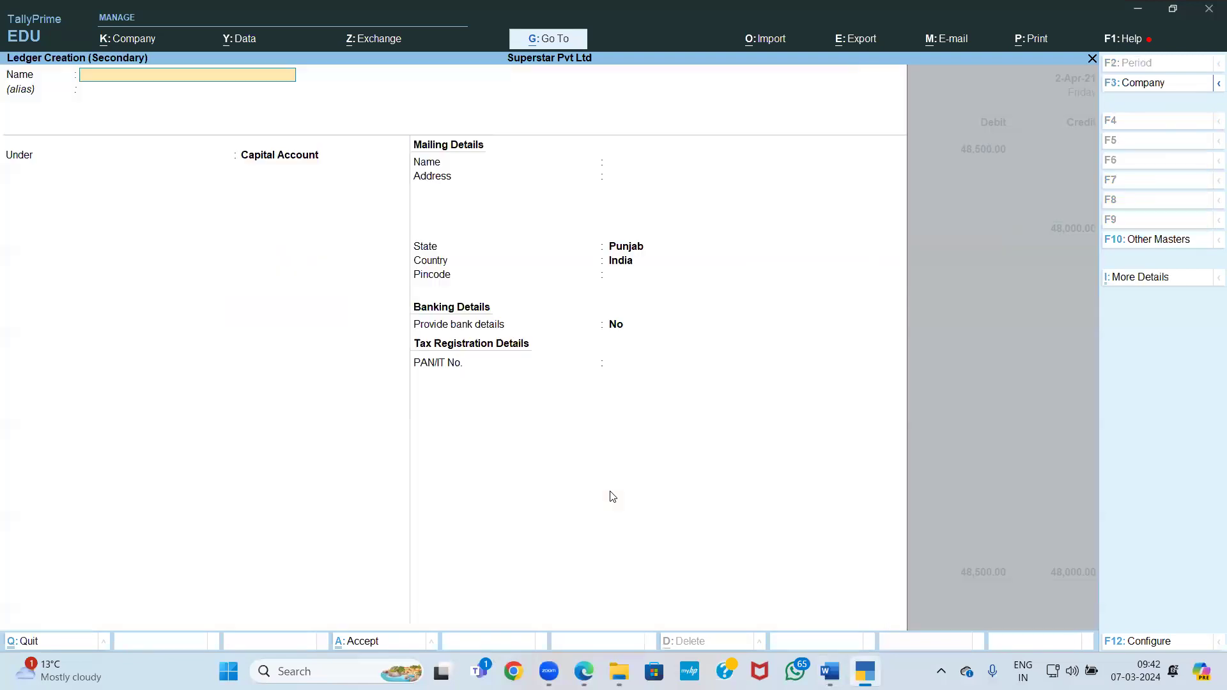
type("Discount Rec")
key("Return")
type("In")
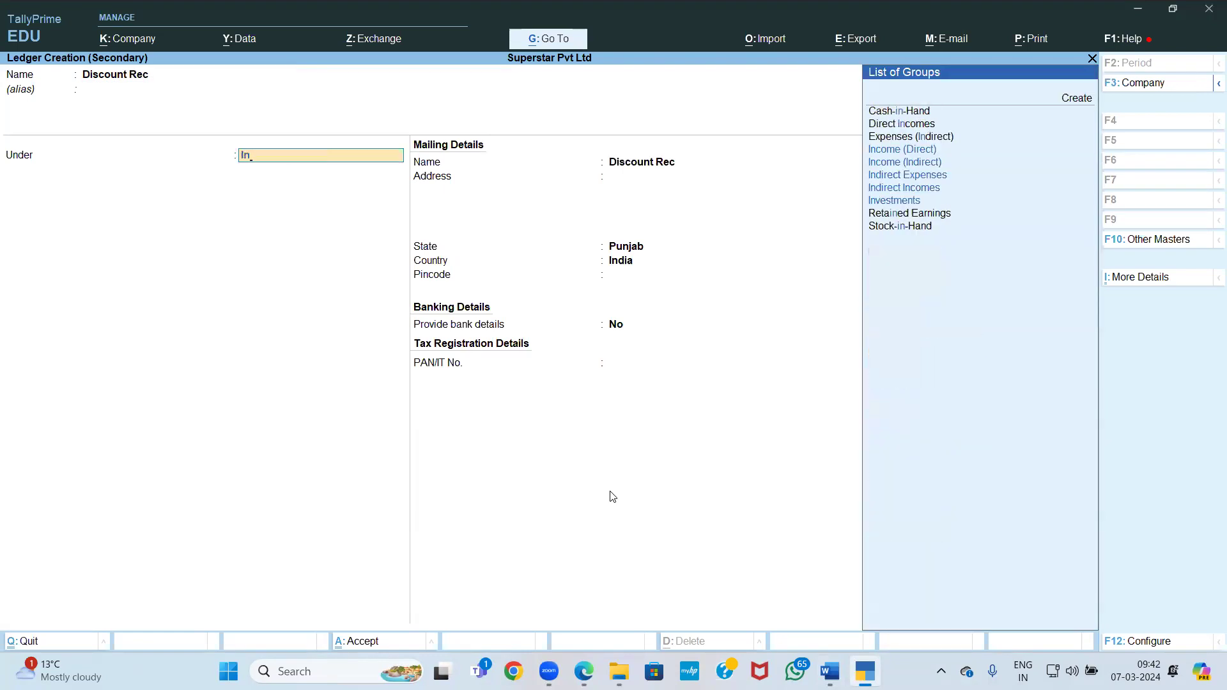
key("BackSpace")
key("Down")
key("Down")
key("Down")
key("Return")
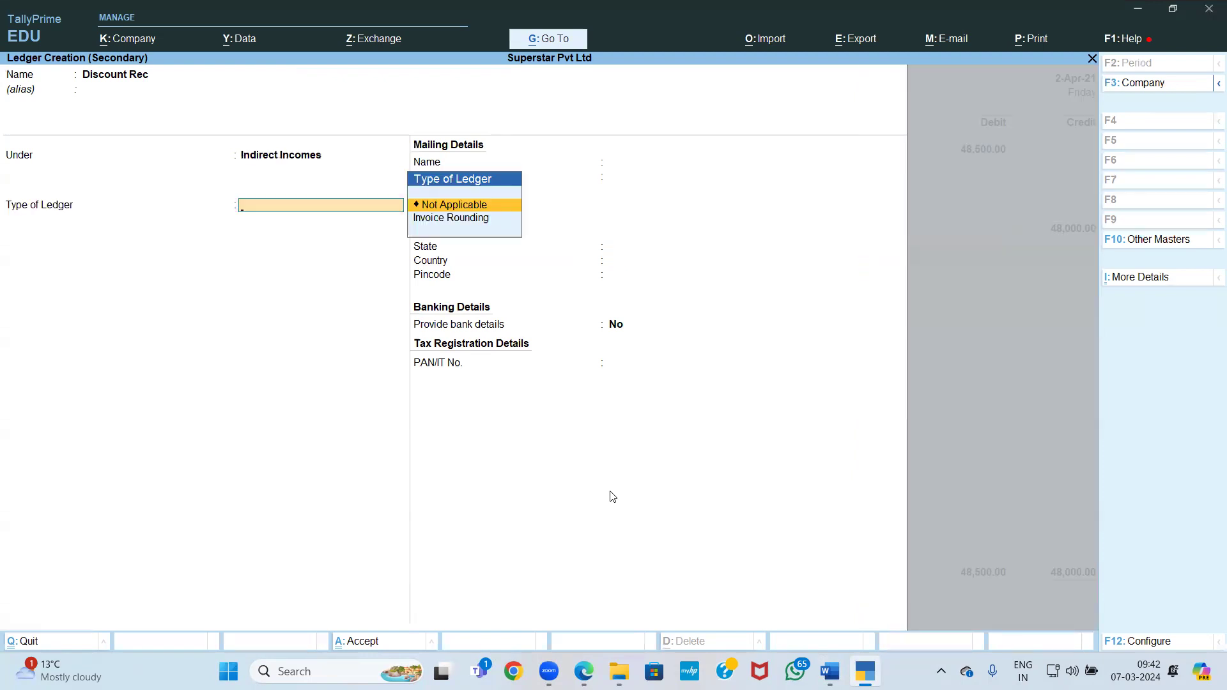
key("ctrl+a")
Credit Discount Rec with the remaining 500 and save the payment voucher
key("Return")
key("Return")
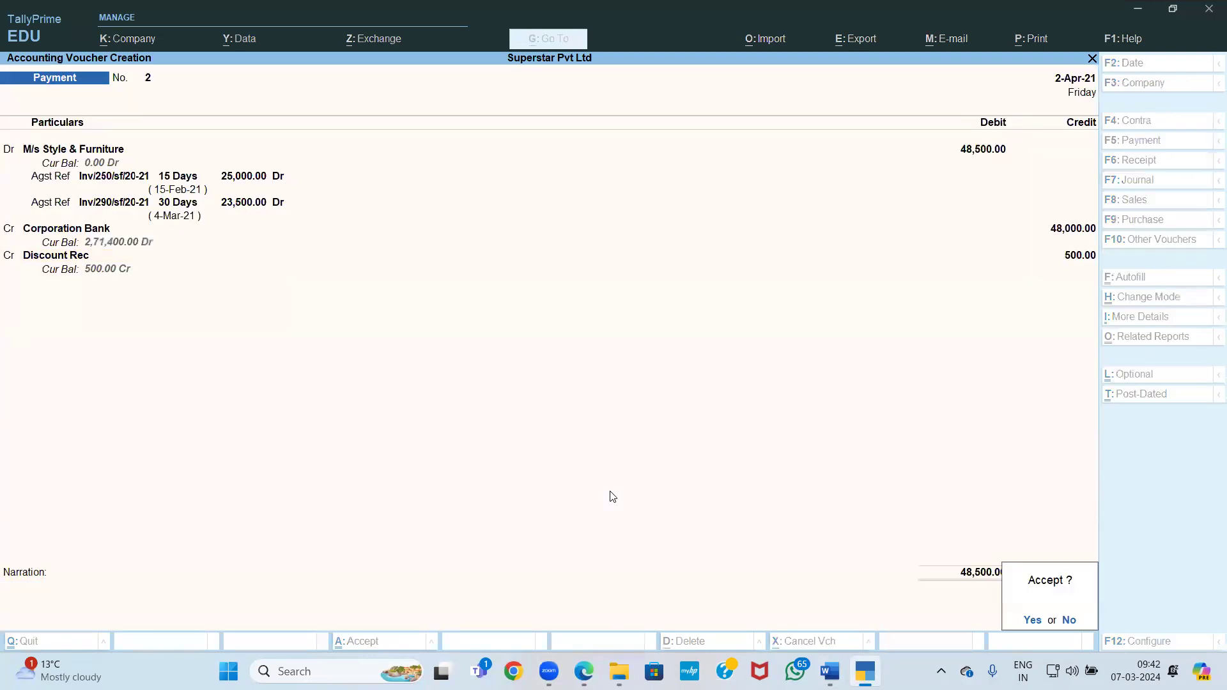
key("Return")
Look up the sixth transaction in the assignment and start a contra voucher dated 1-May-21
key("alt+Tab")
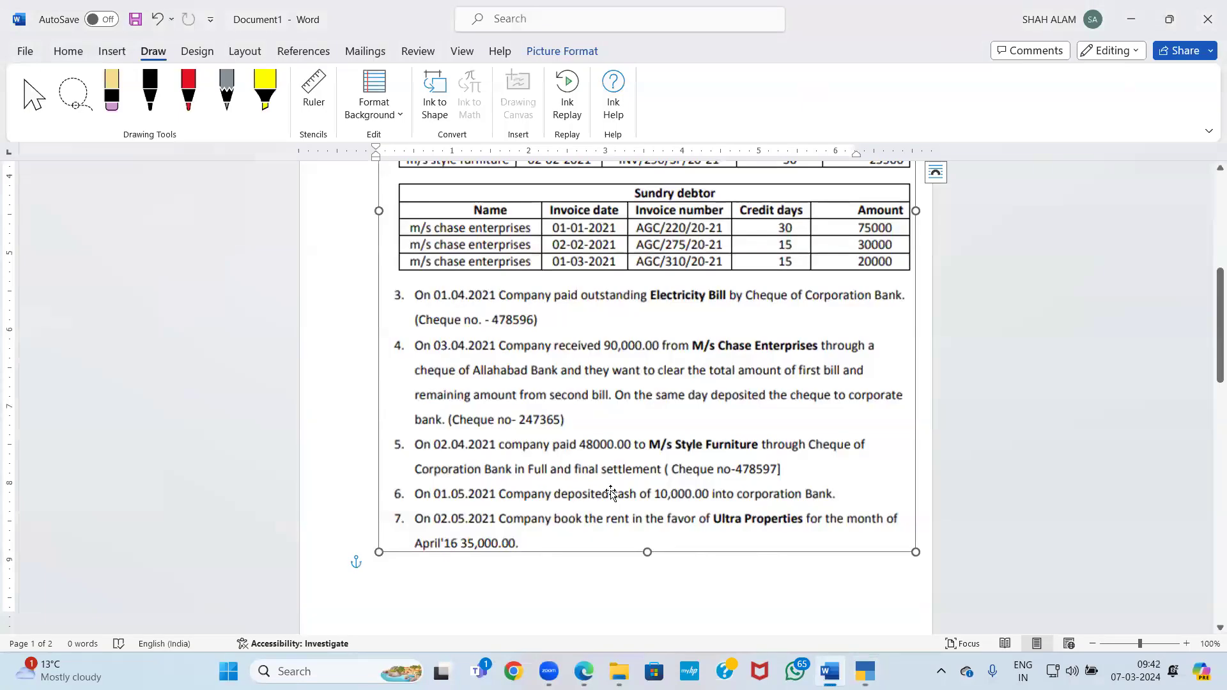
scroll(1023, 468, "down", 2)
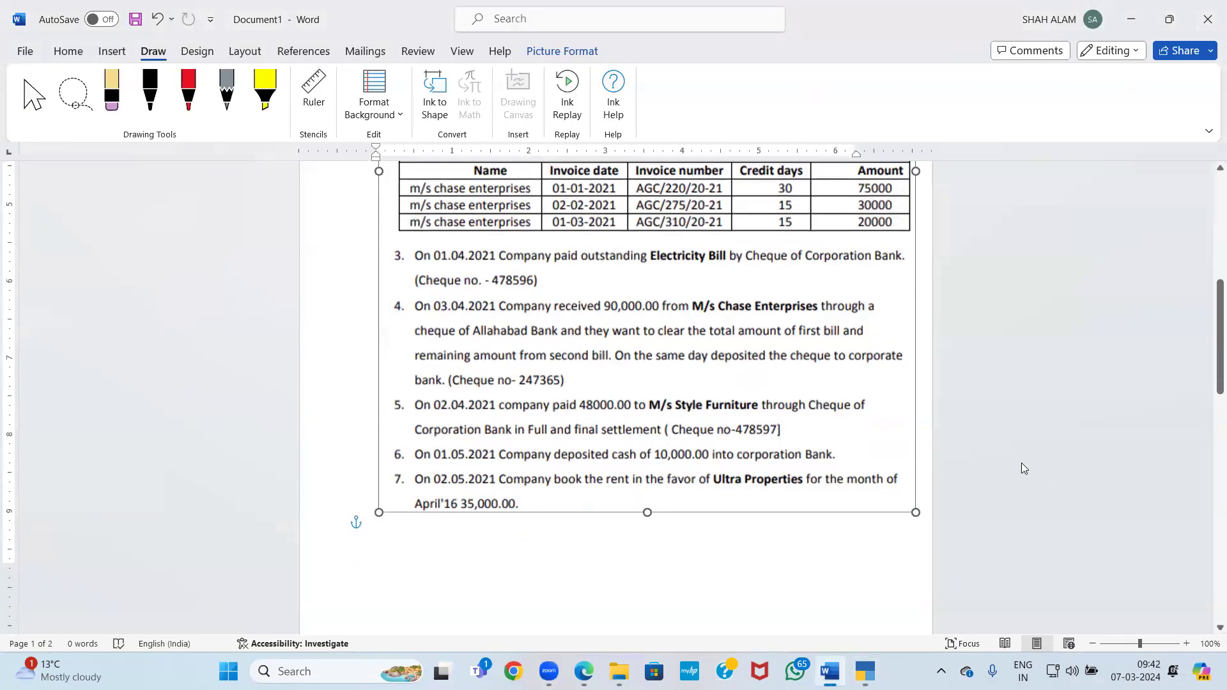
key("alt+Tab")
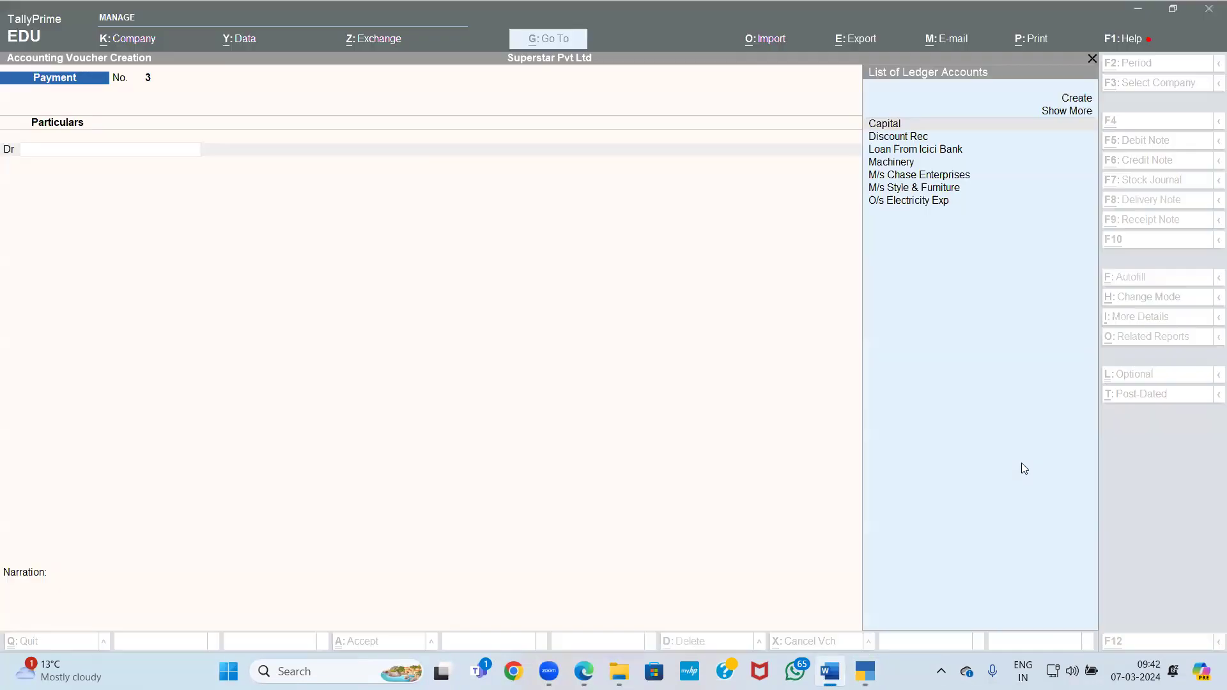
key("alt+Tab")
key("alt+Tab")
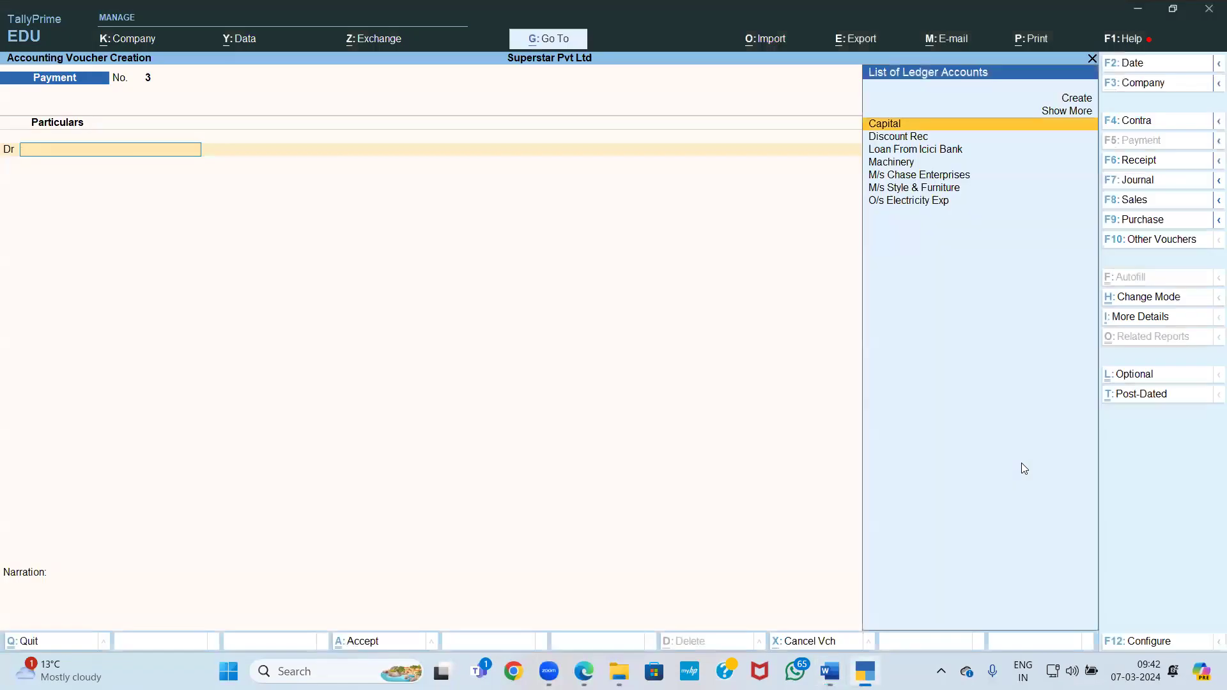
left_click(1126, 122)
key("F2")
type("1-5")
key("Return")
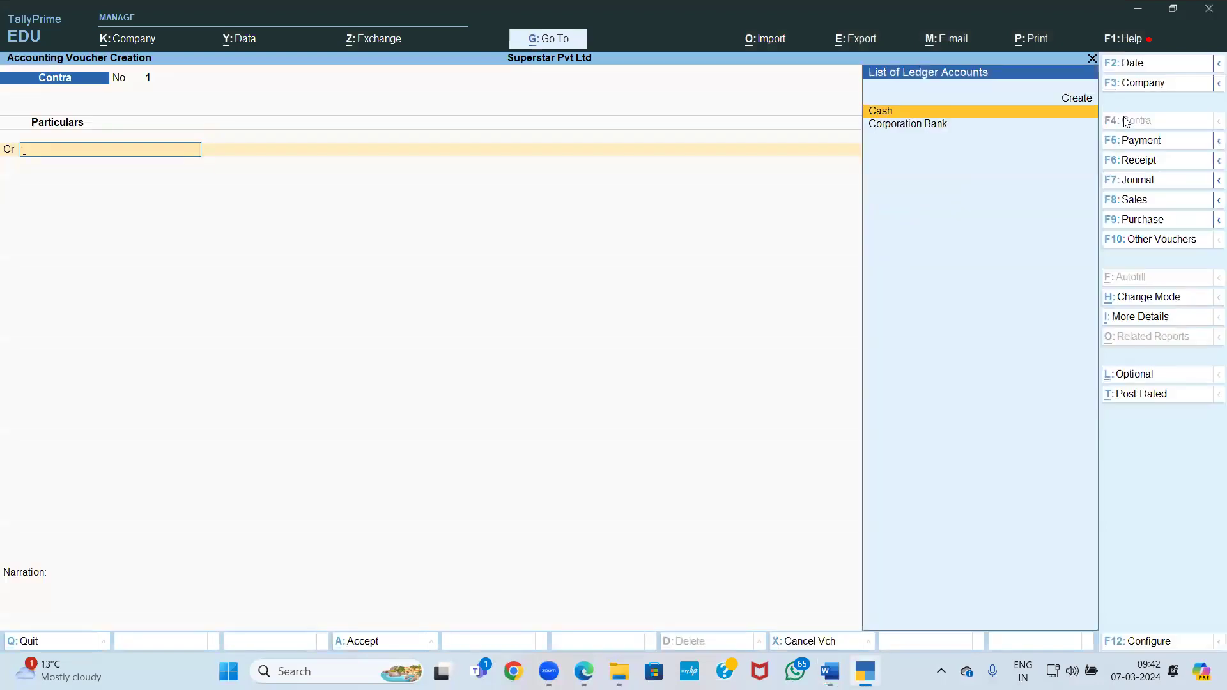
Credit Cash with 10,000 and debit Corporation Bank with the same amount in the contra voucher
key("Return")
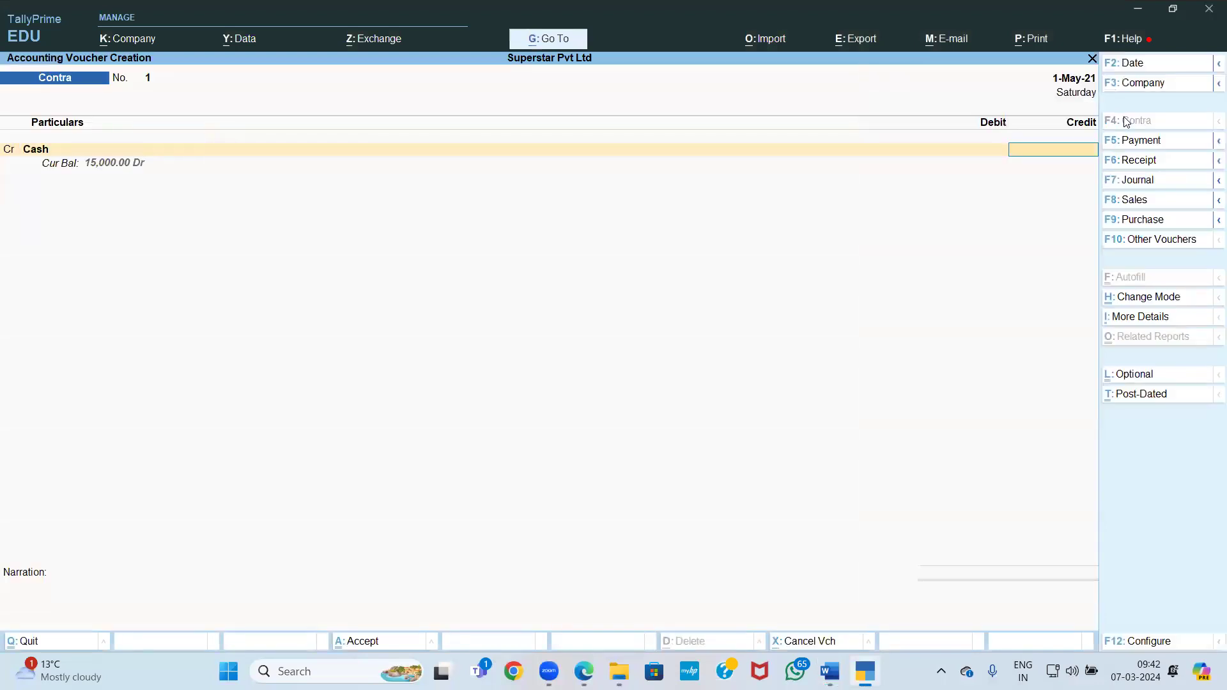
type("10000")
key("Return")
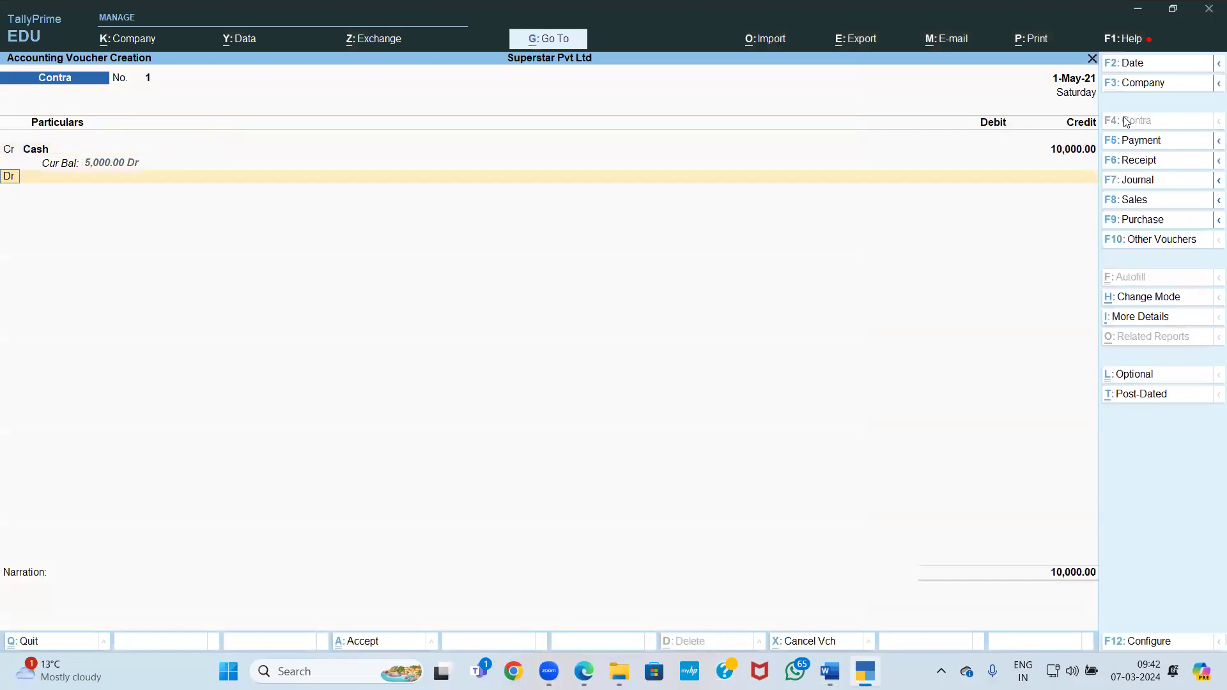
key("Down")
key("Return")
key("Return")
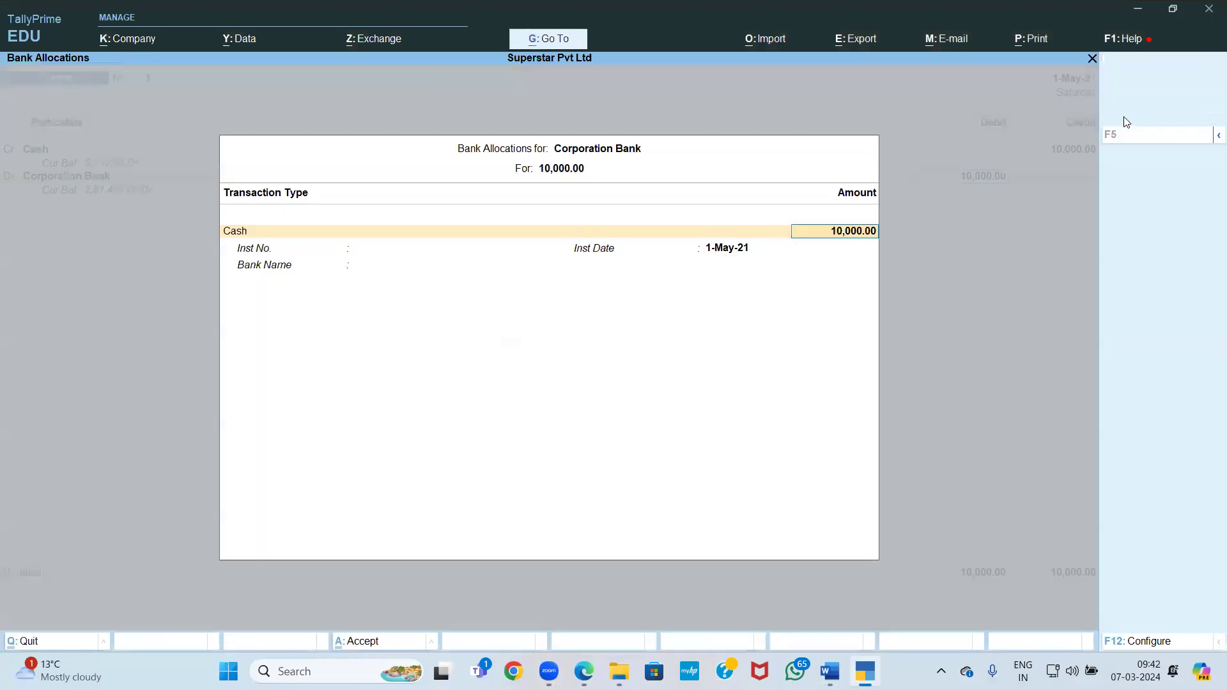
Accept the Corporation Bank allocation as cash with blank denominations and save the contra voucher without a narration
key("Return")
key("Down")
key("Down")
key("Down")
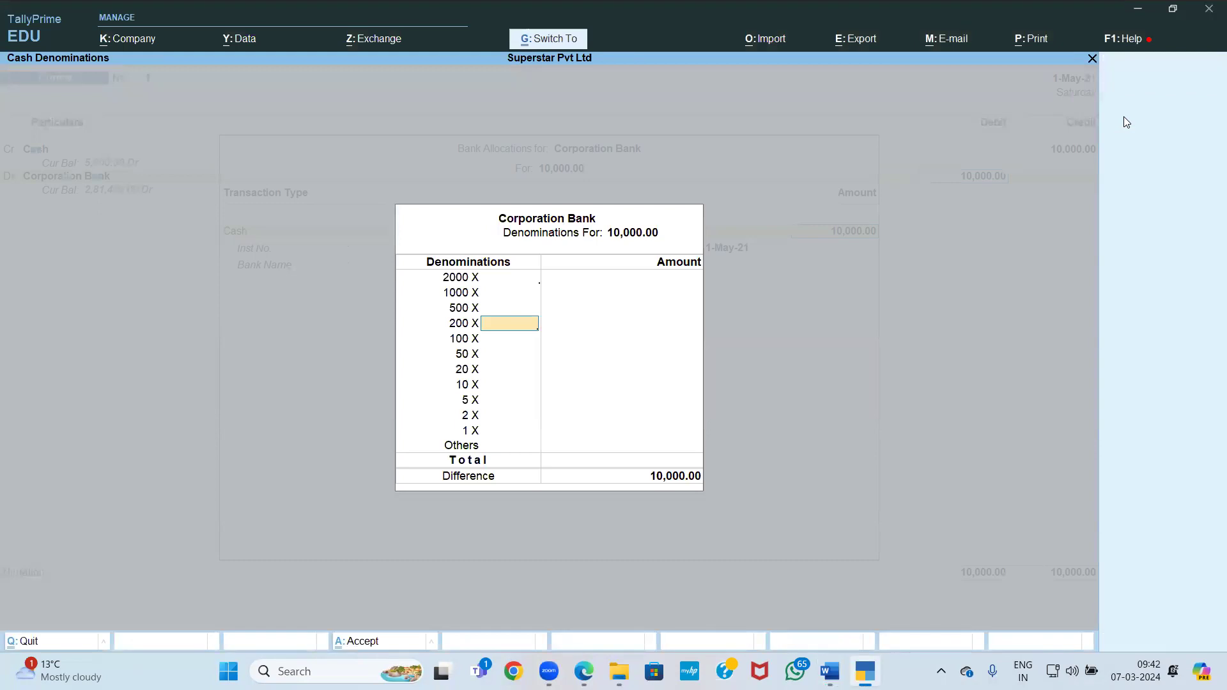
key("ctrl+a")
key("ctrl+a")
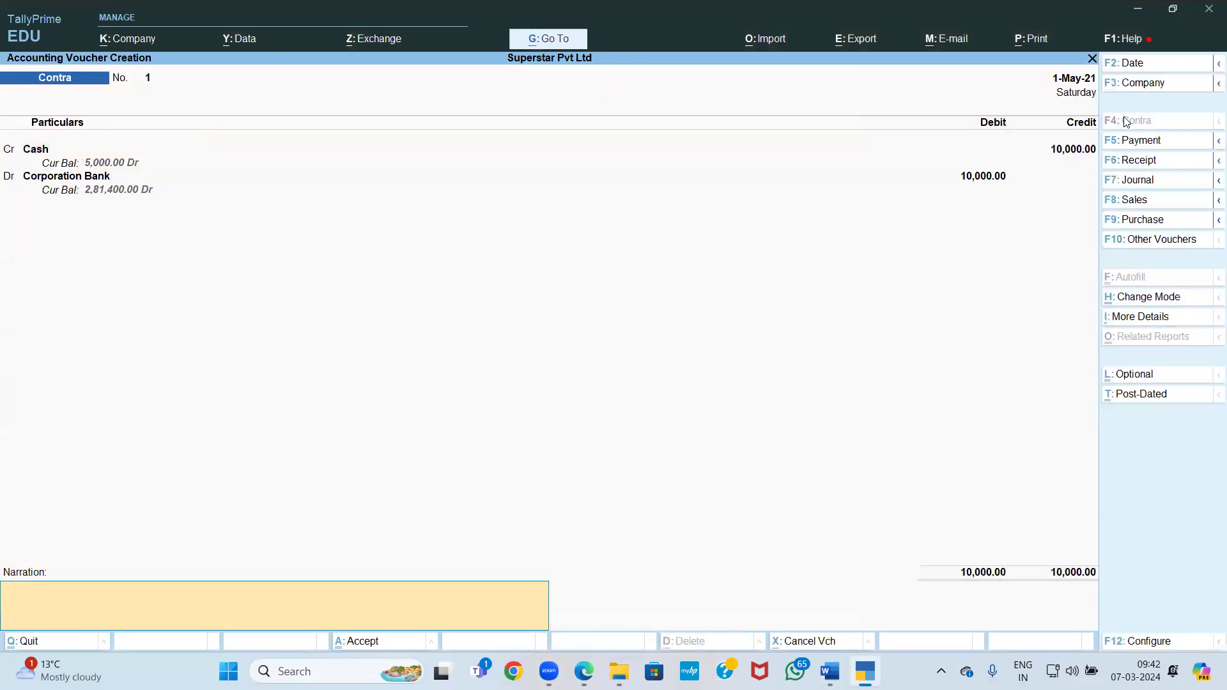
key("Return")
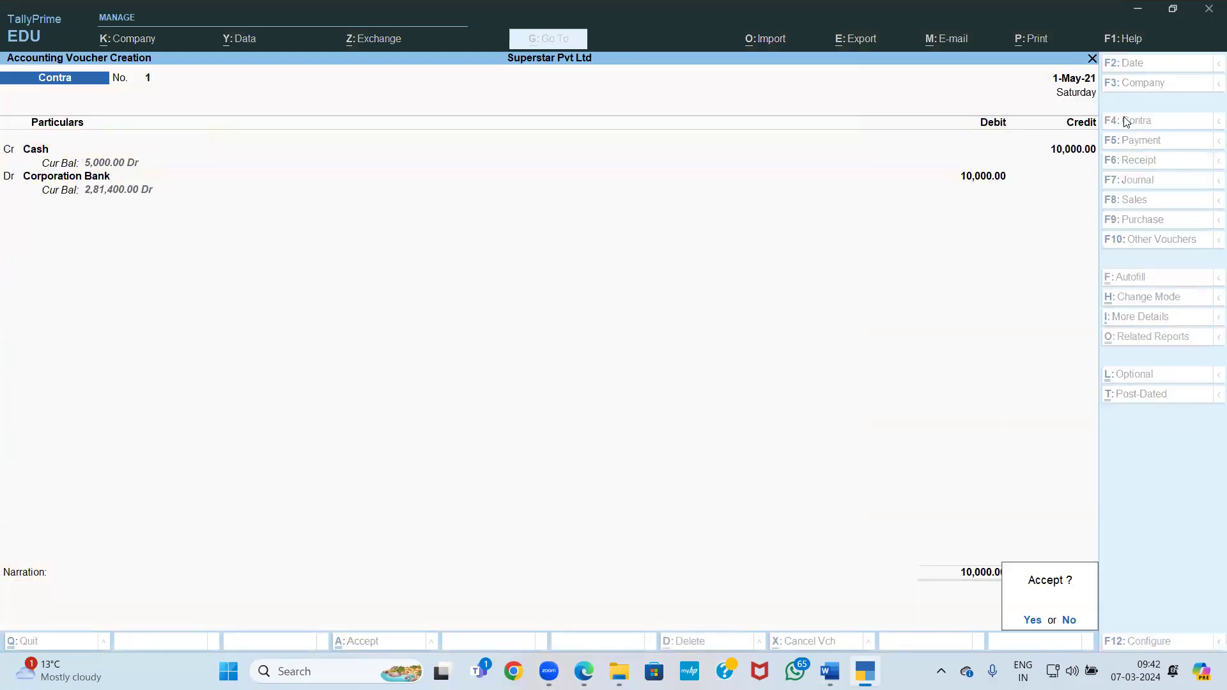
key("Return")
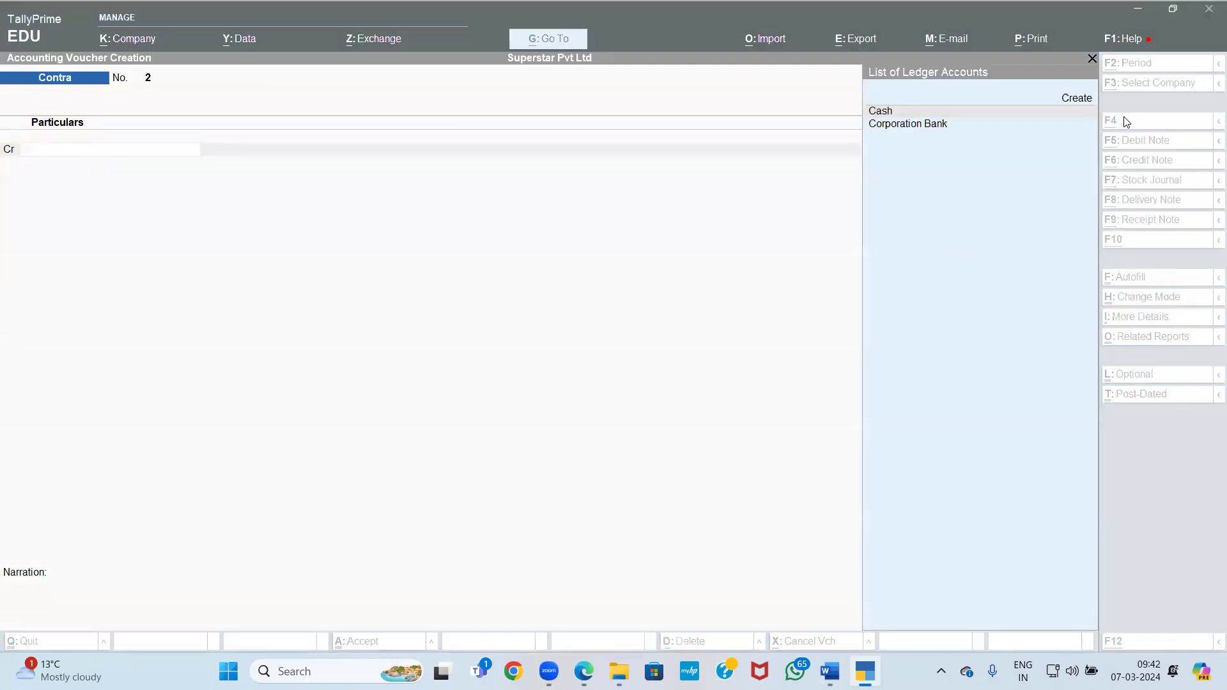
Look up the seventh transaction in the assignment and start a journal voucher dated 2-May-21
key("alt+Tab")
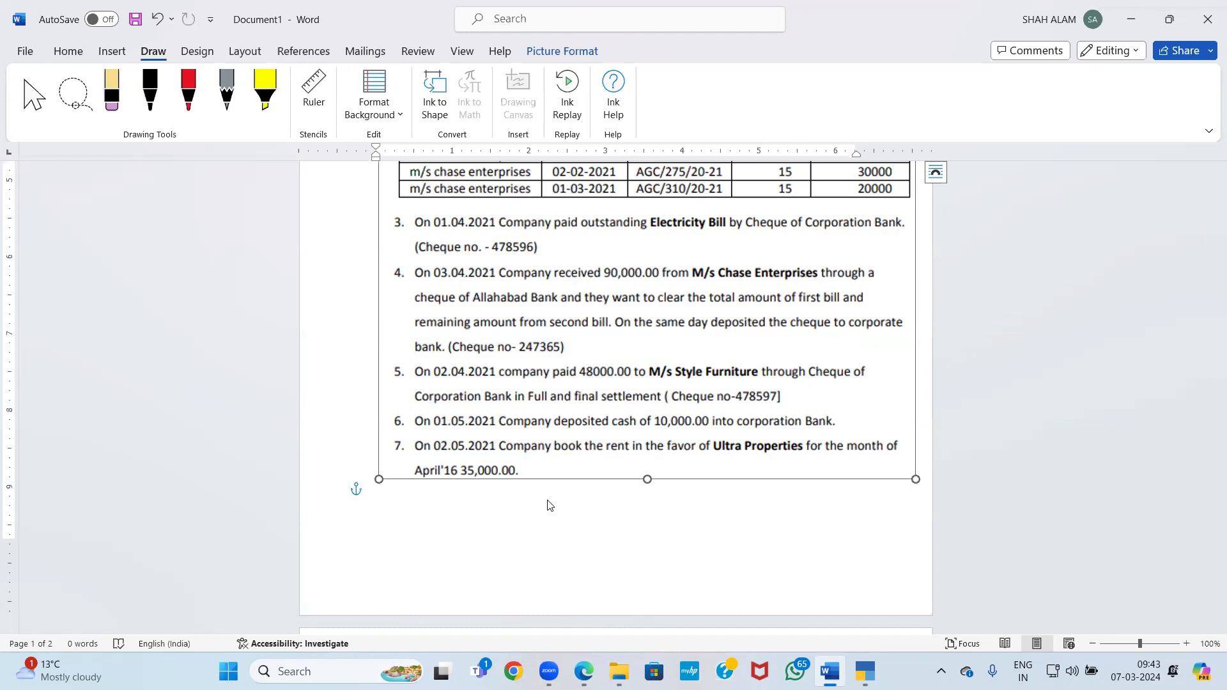
key("alt+Tab")
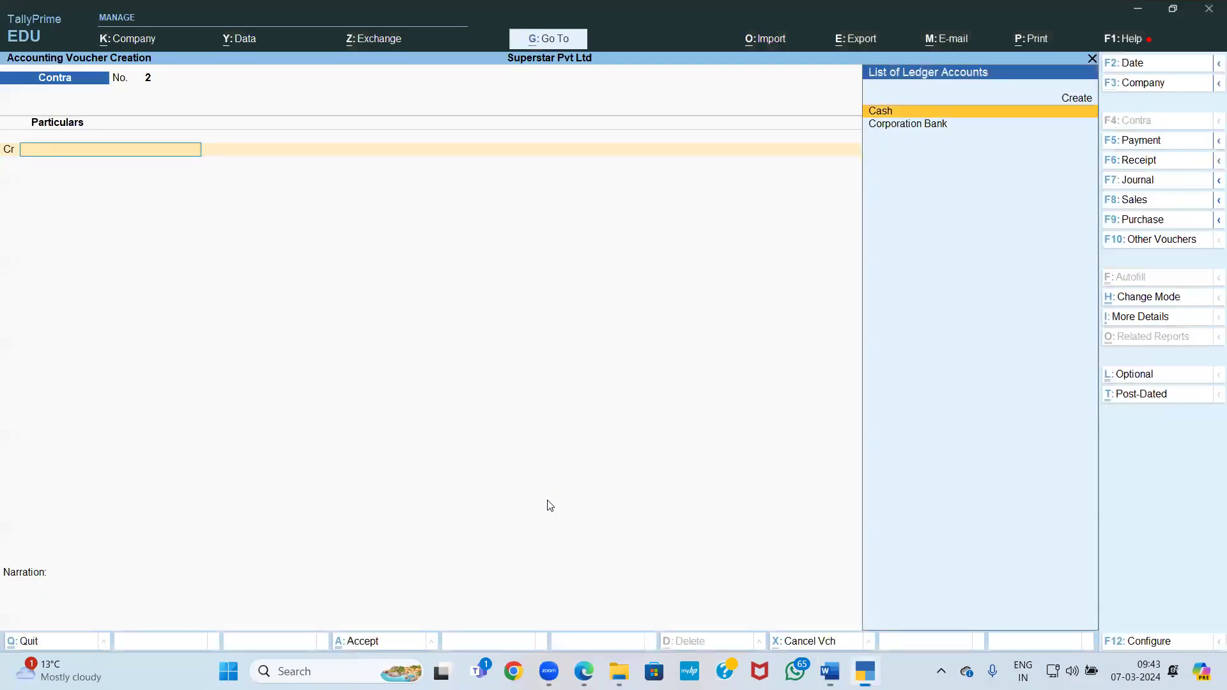
left_click(1155, 181)
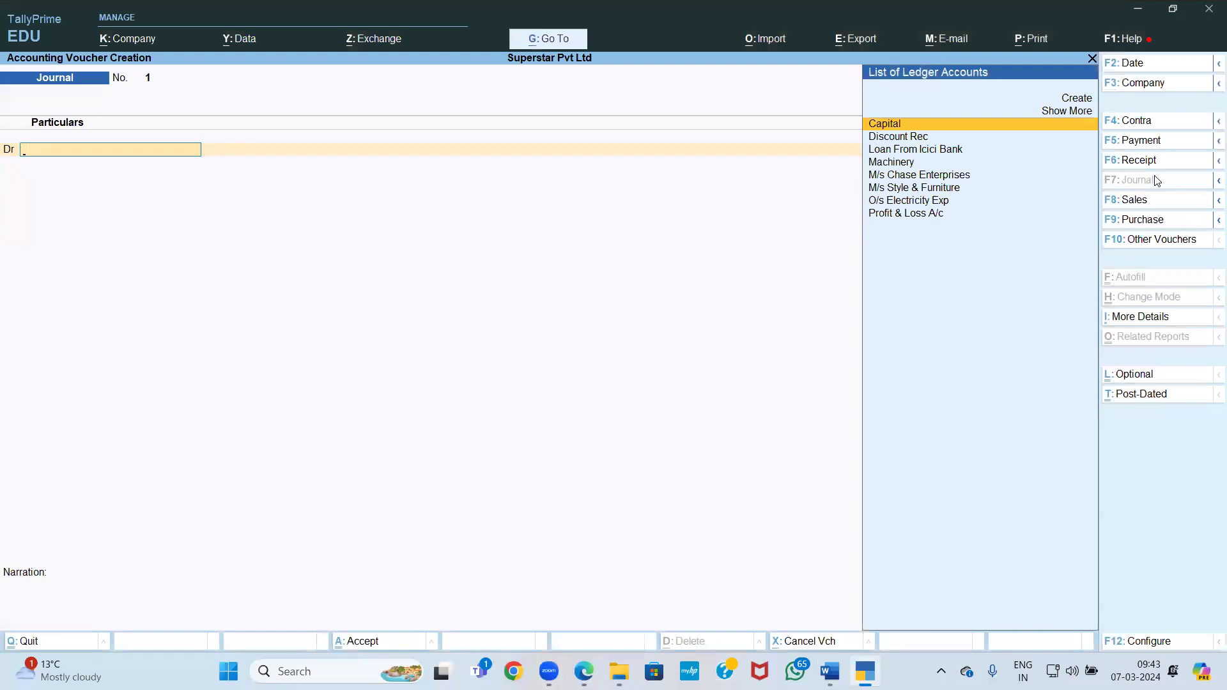
key("alt+Tab")
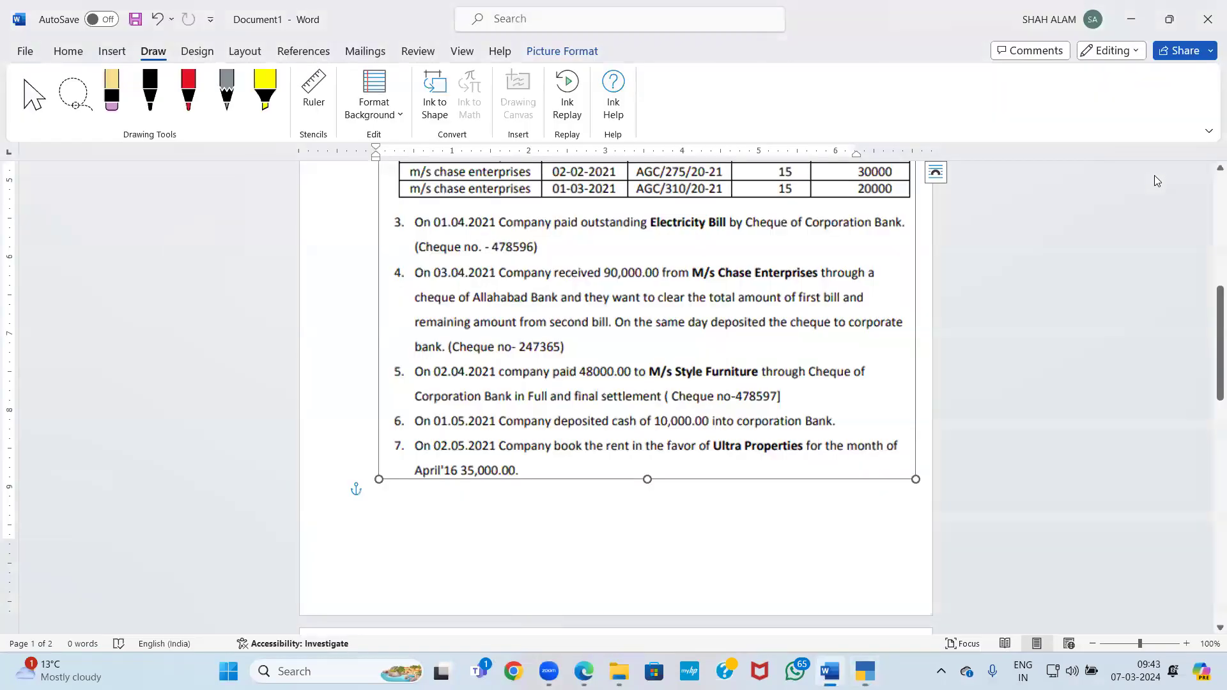
key("alt+Tab")
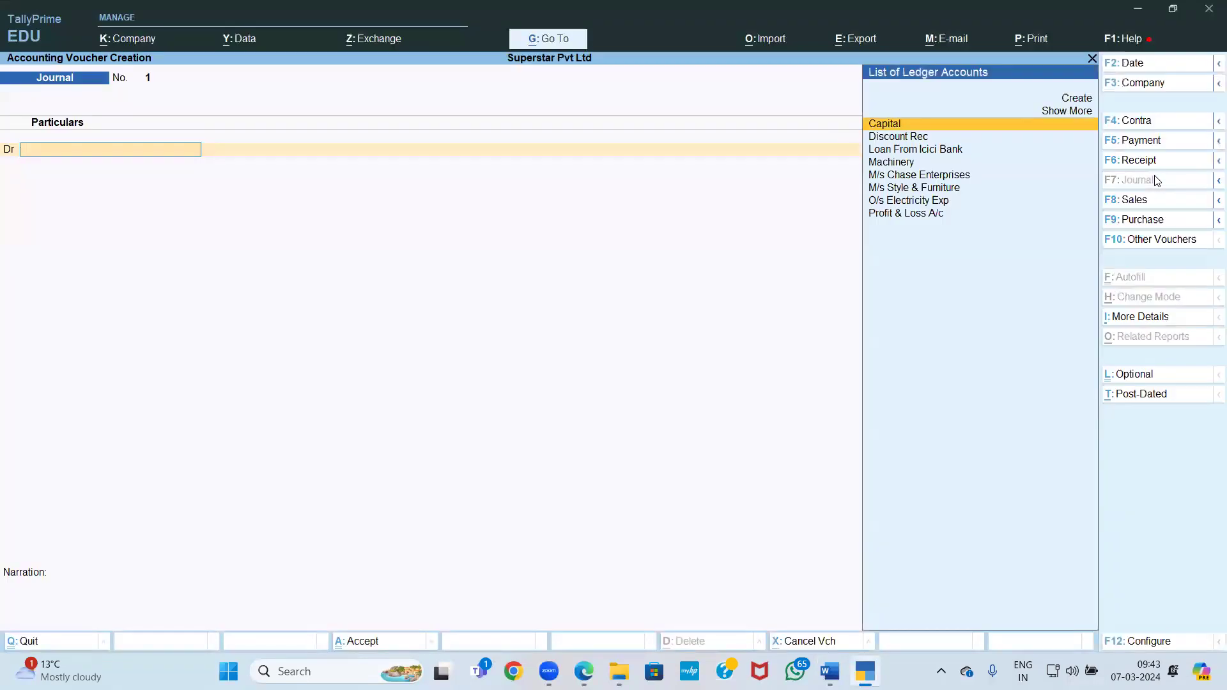
Create a ledger named Rent under Indirect Expenses from within the journal voucher and debit it with 35,000
type("R")
key("alt+c")
type("Rent")
key("Return")
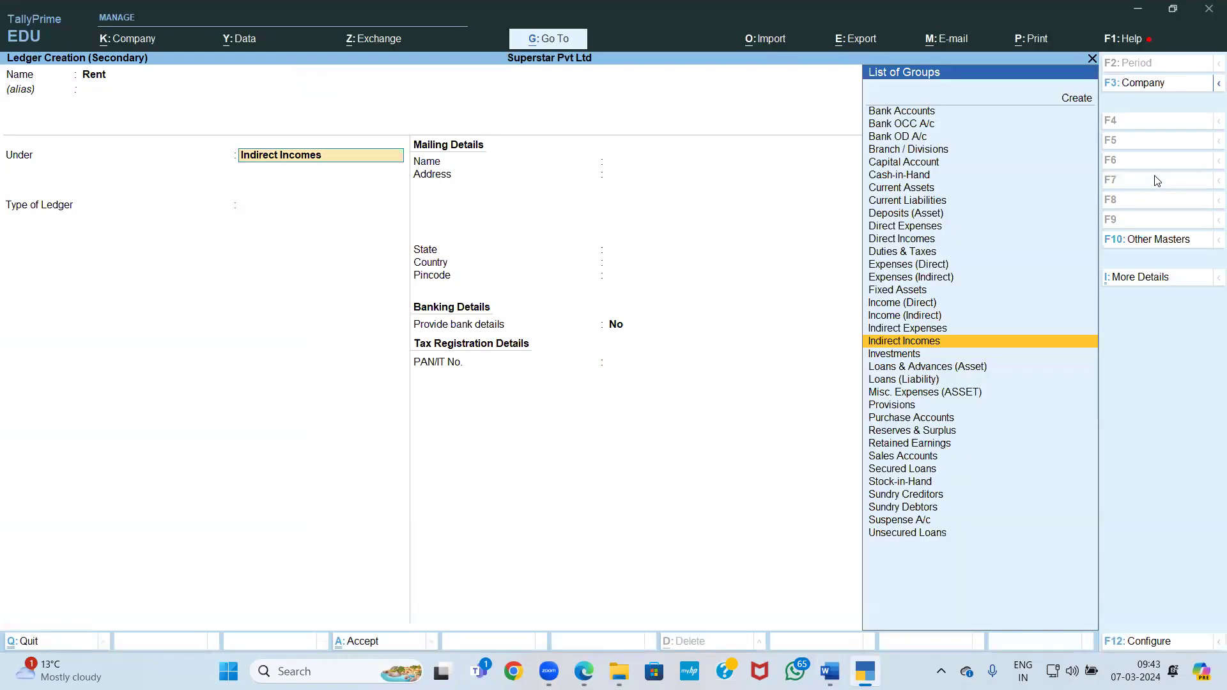
type("I")
key("Down")
key("Down")
key("Down")
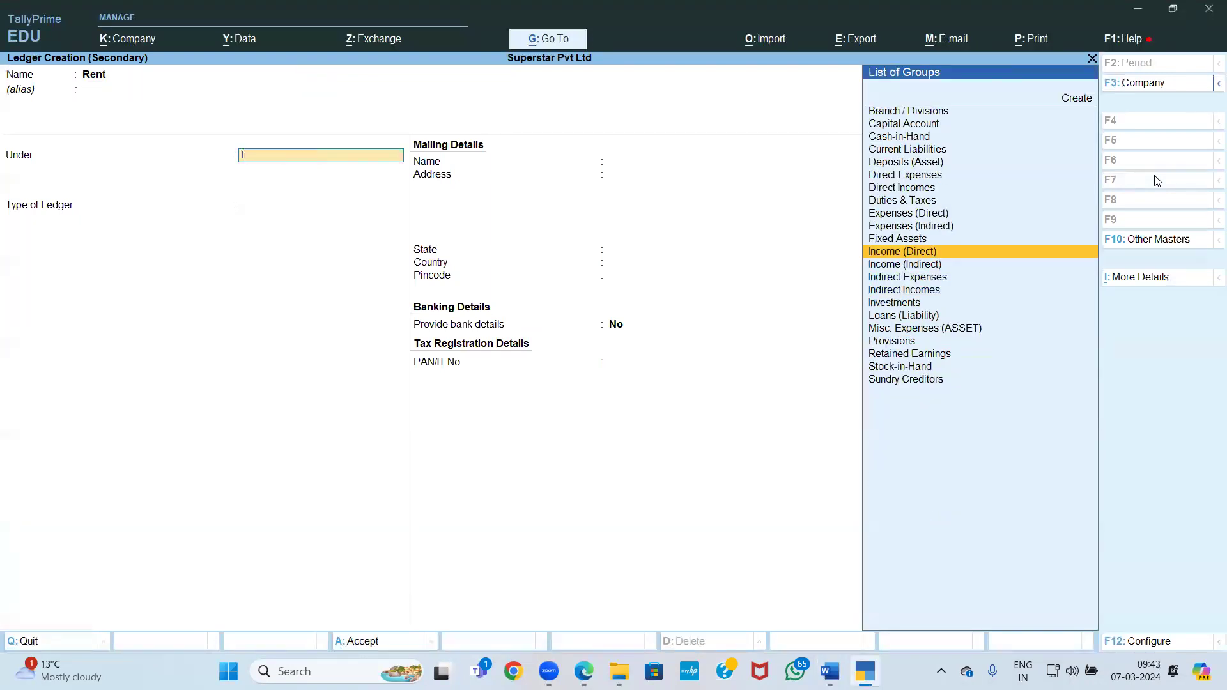
key("Return")
key("Return")
key("ctrl+a")
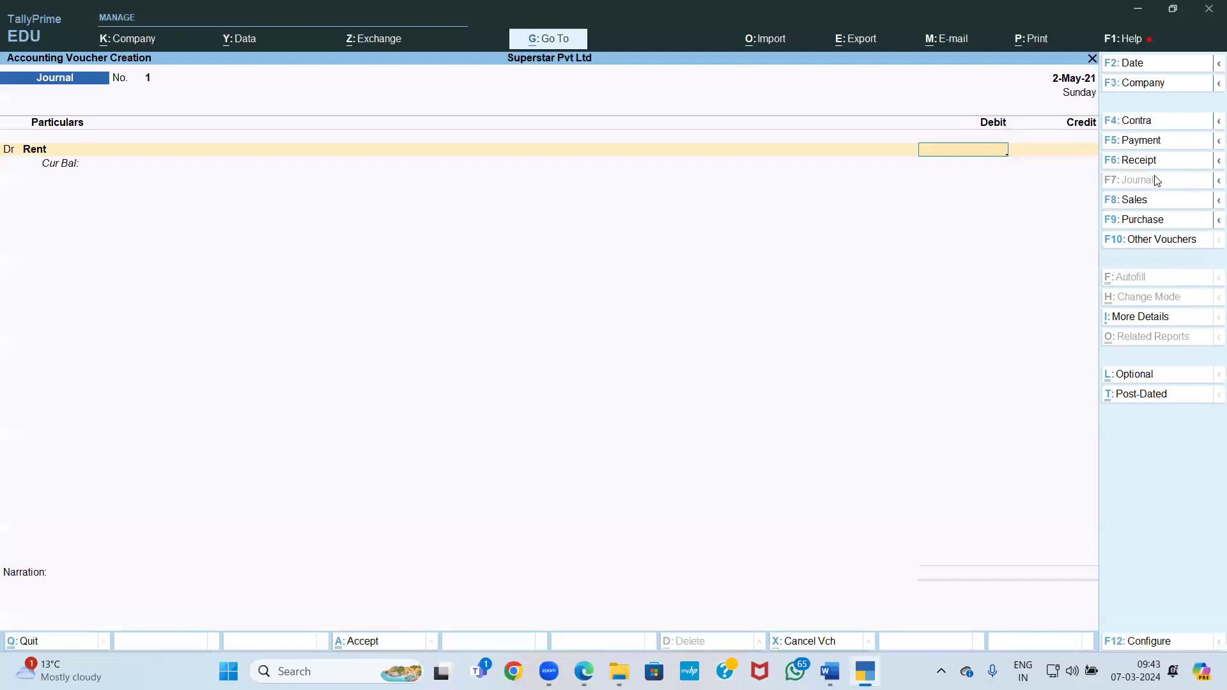
type("35000")
key("Return")
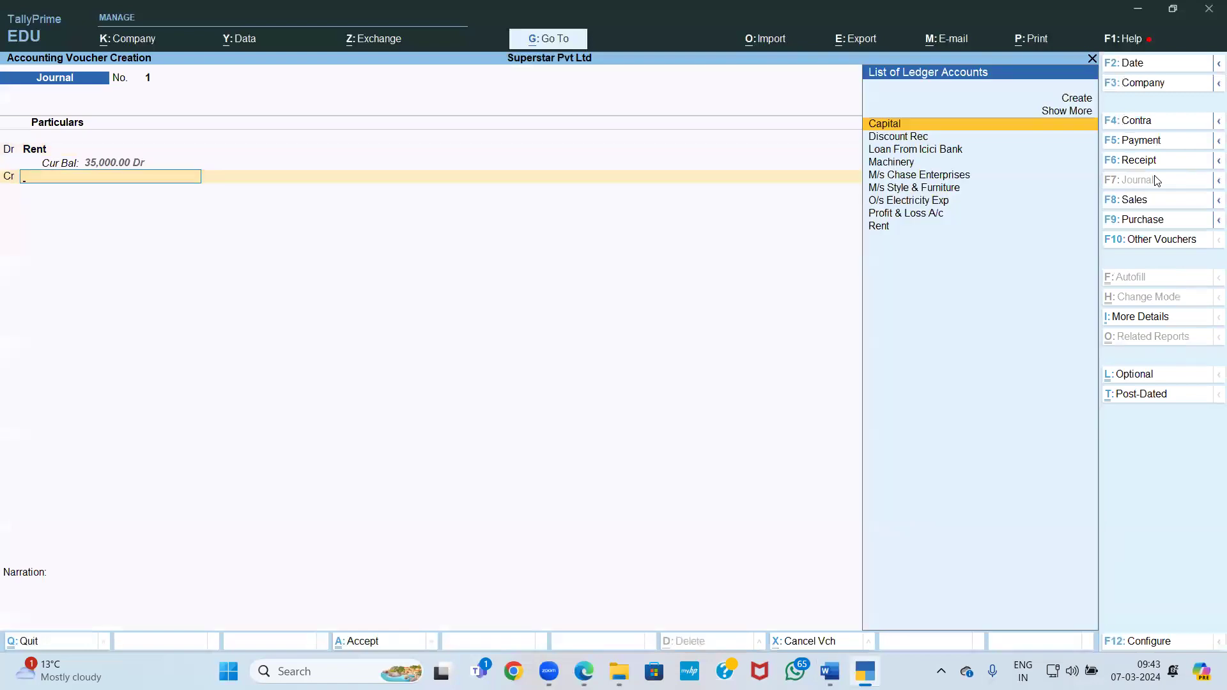
Create a ledger named Ultra Property under Sundry Creditors from the journal voucher's credit line
key("alt+c")
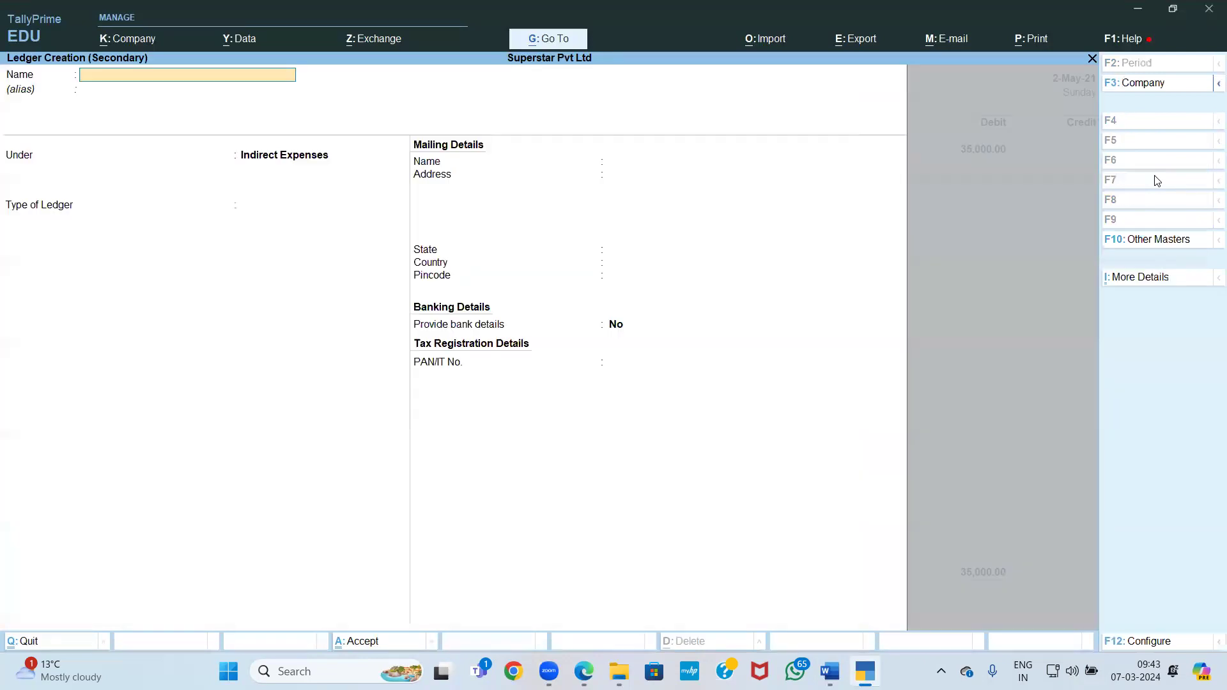
type("Ultra Property")
key("Return")
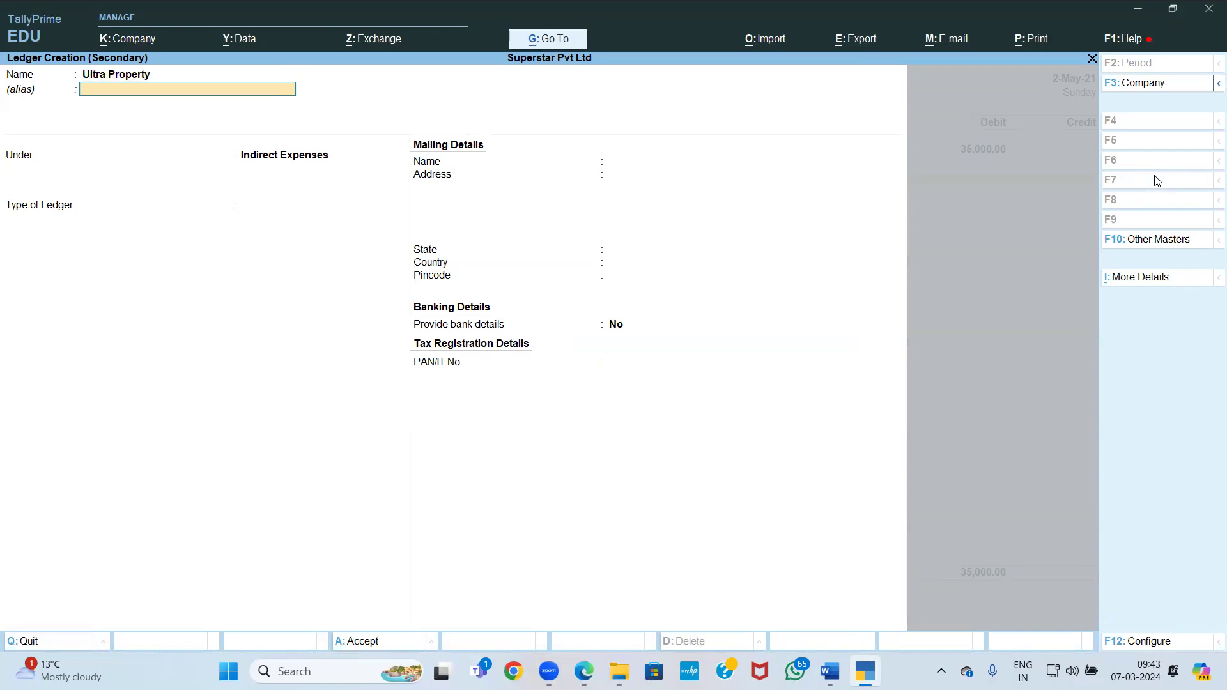
key("Return")
type("Cu")
key("BackSpace")
key("BackSpace")
type("Su")
key("Down")
key("Return")
key("Return")
key("Return")
key("Return")
key("Return")
key("Return")
key("Return")
key("Return")
key("Return")
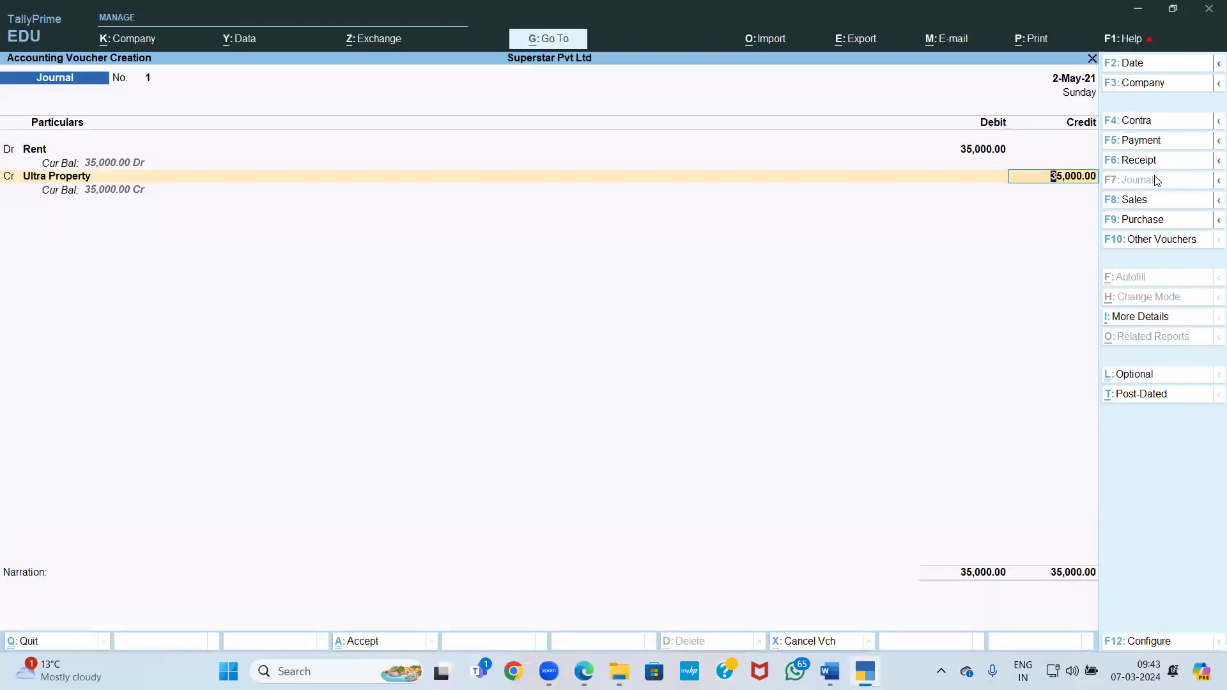
Credit Ultra Property with 35,000 against a new bill reference named Apr 21 and save the journal voucher
key("Return")
key("Up")
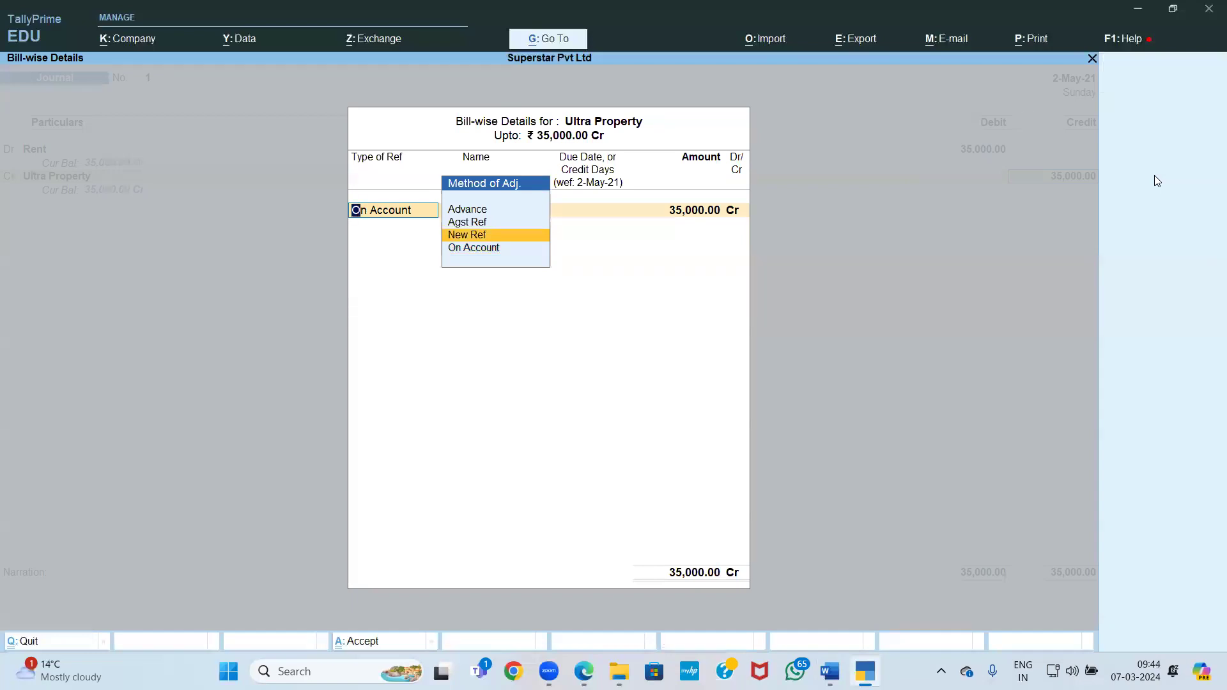
key("Return")
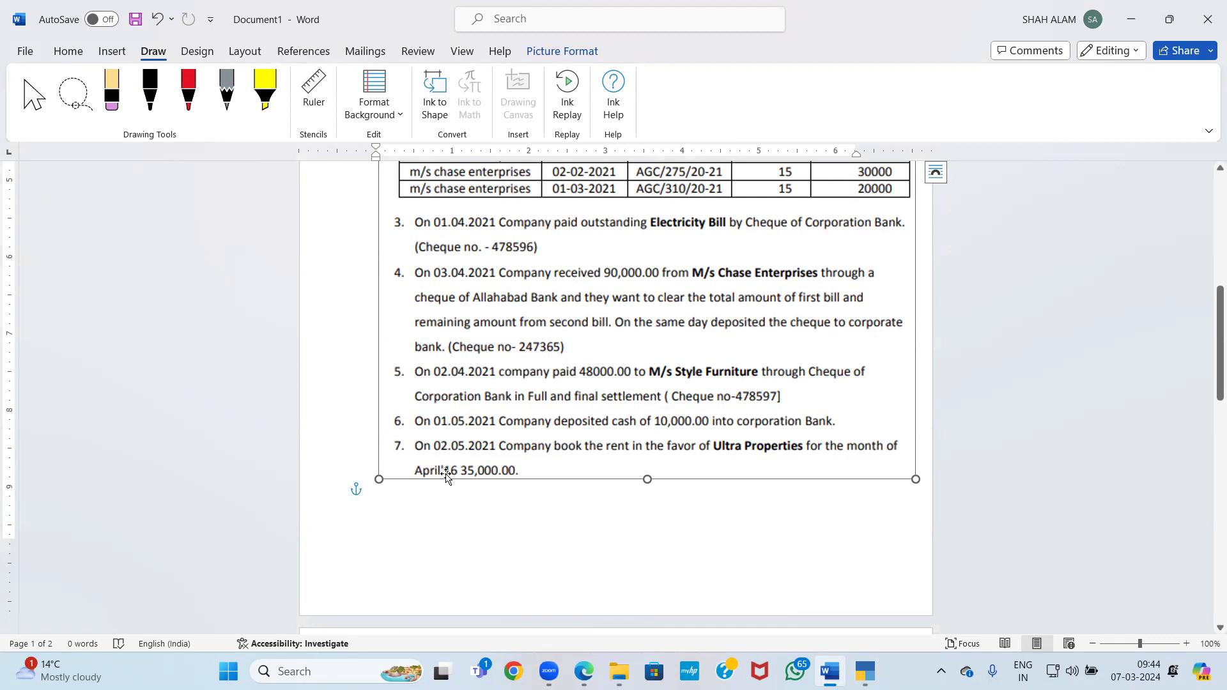
key("alt+Tab")
type("Ap")
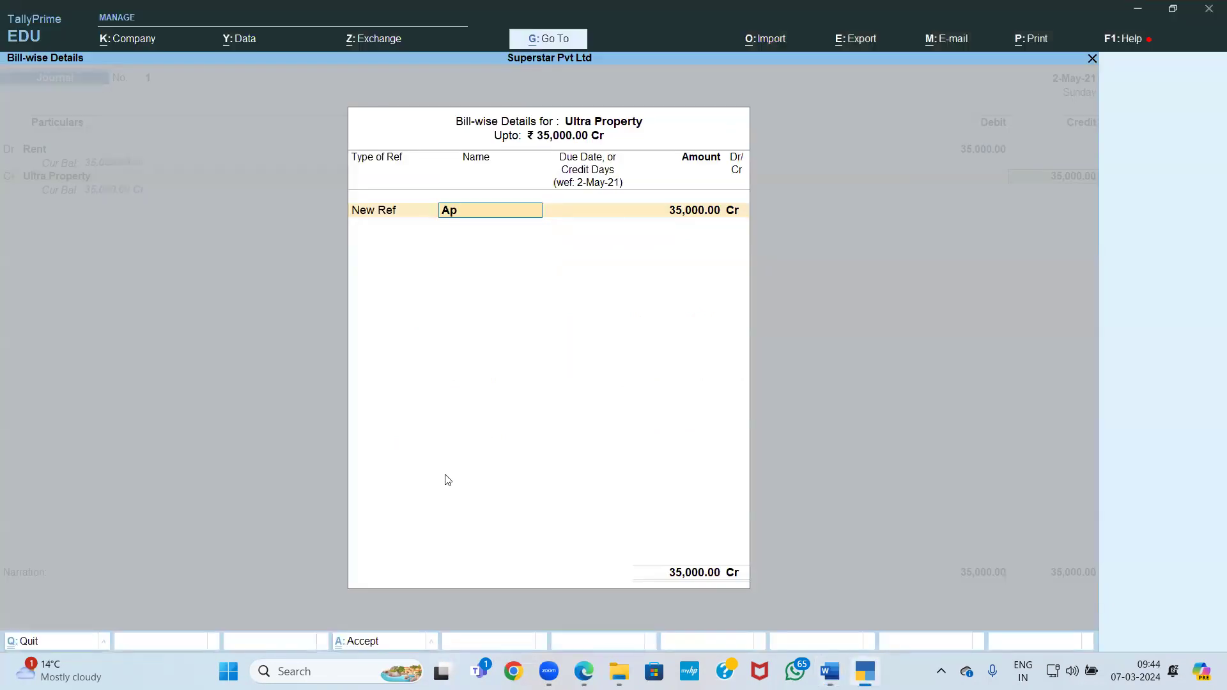
type("r 21")
key("Return")
key("Return")
key("Return")
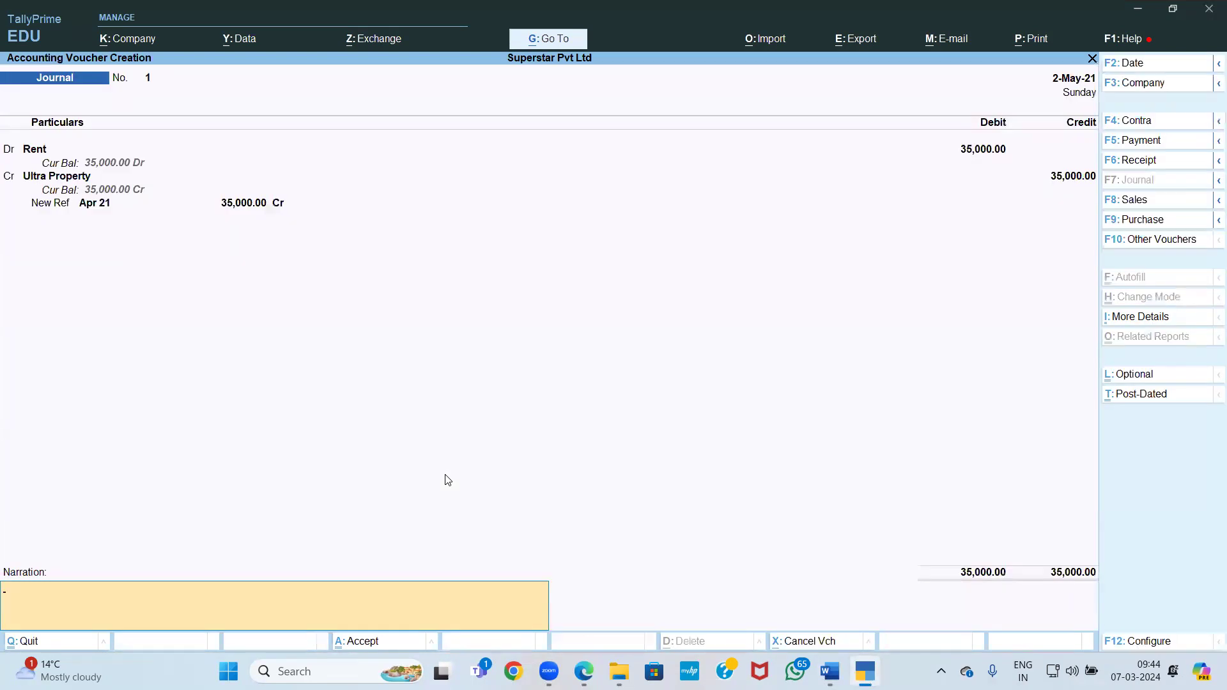
key("Return")
key("Return")
Read tasks 8 to 10 on the second page of the assignment document
key("alt+Tab")
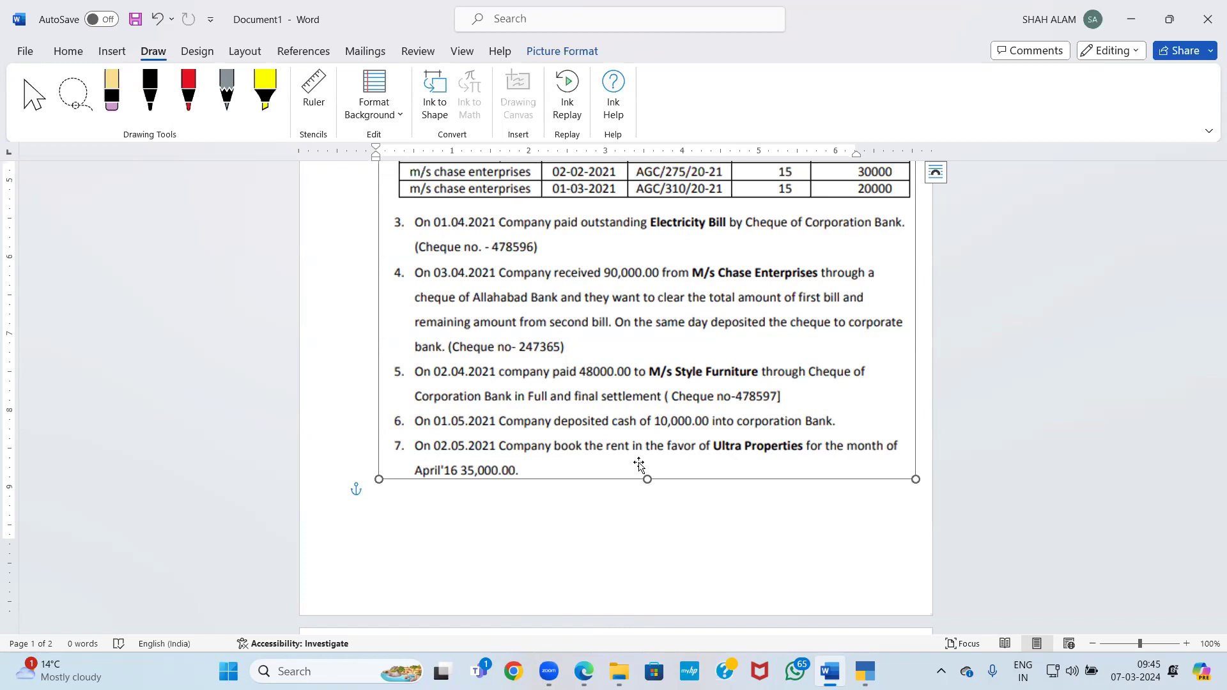
left_click(749, 519)
scroll(747, 521, "down", 5)
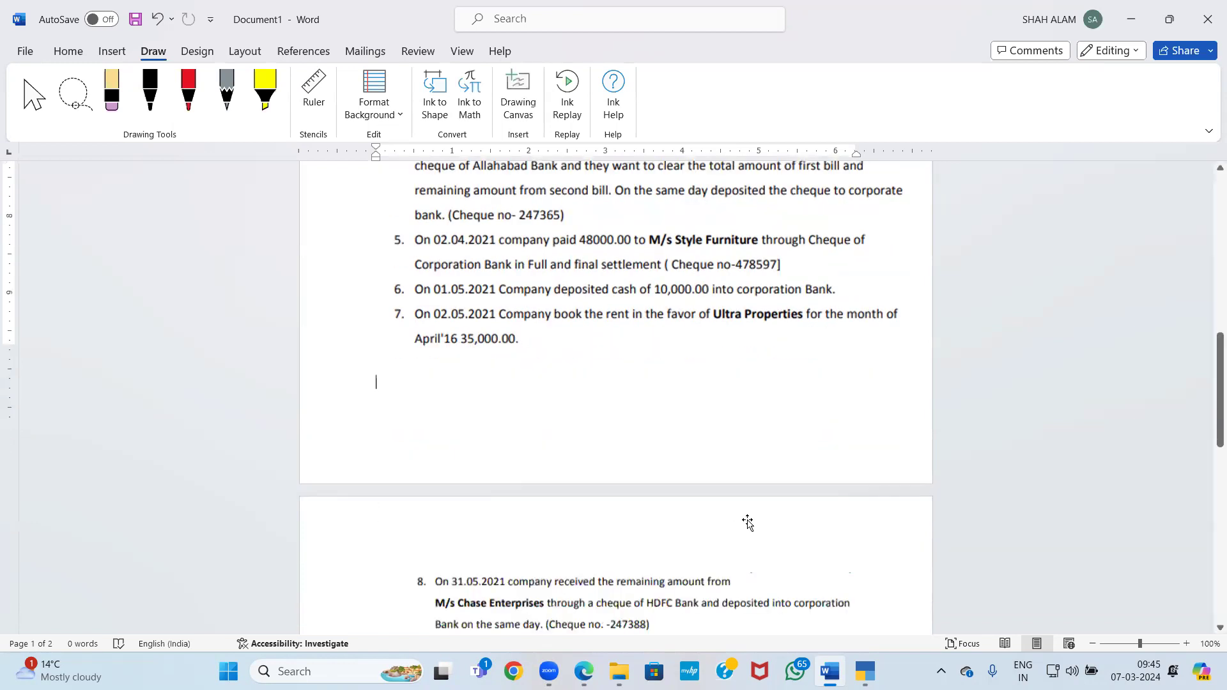
scroll(748, 520, "down", 2)
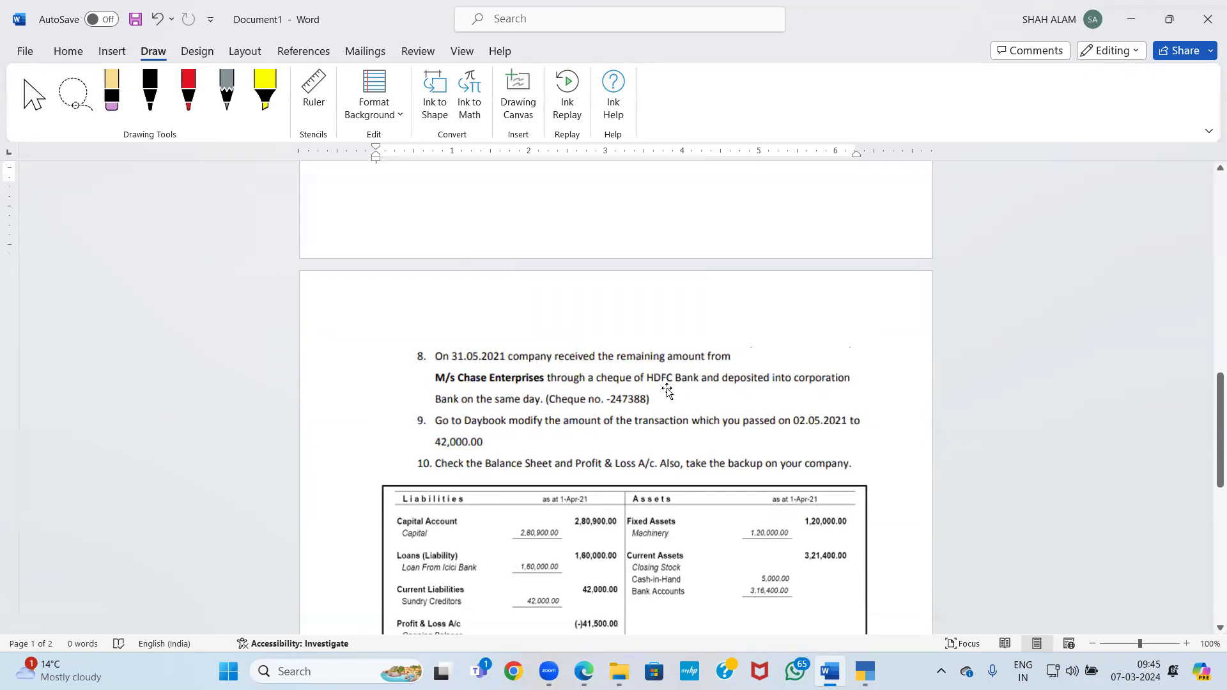
key("alt+Tab")
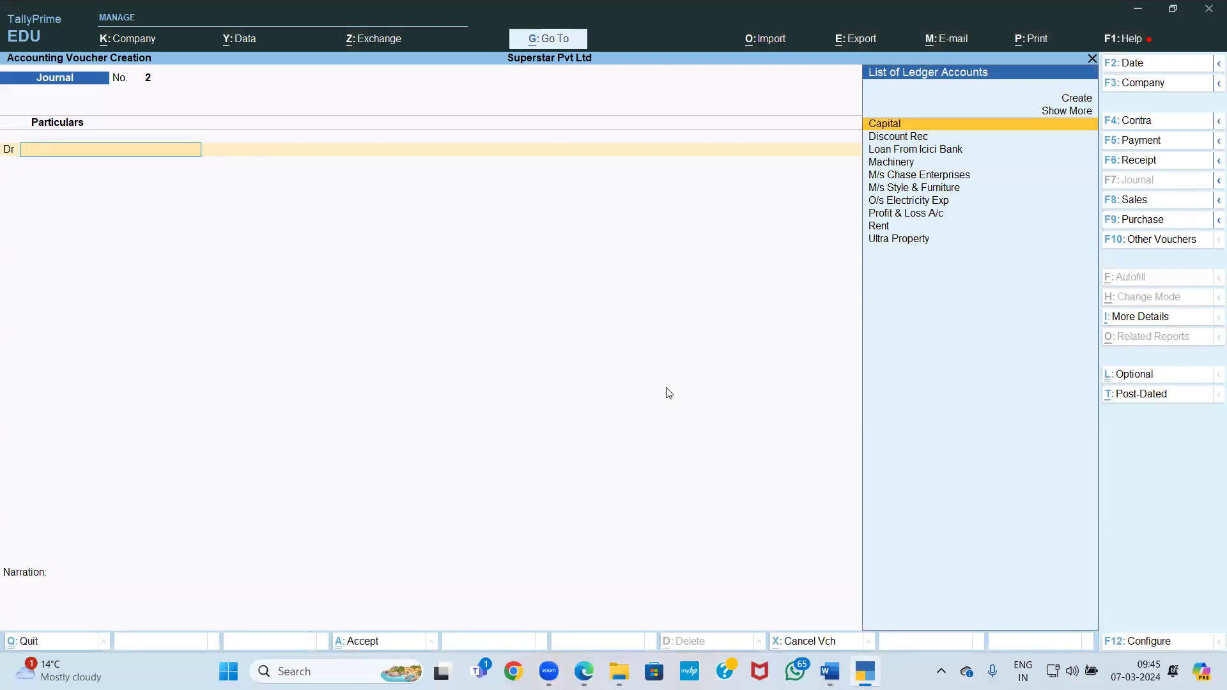
Leave the journal voucher unsaved and display the Account Books reports
key("Escape")
key("Return")
key("Down")
key("Down")
key("Down")
key("Down")
key("Down")
key("Down")
key("Down")
key("Return")
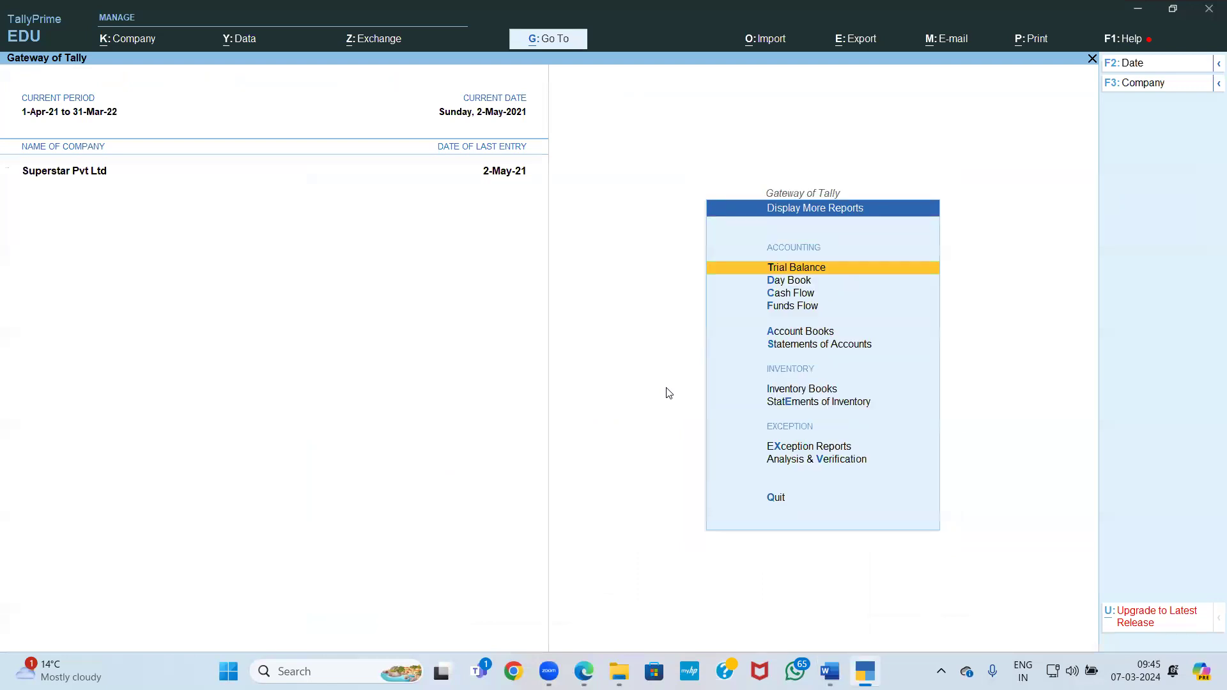
key("Escape")
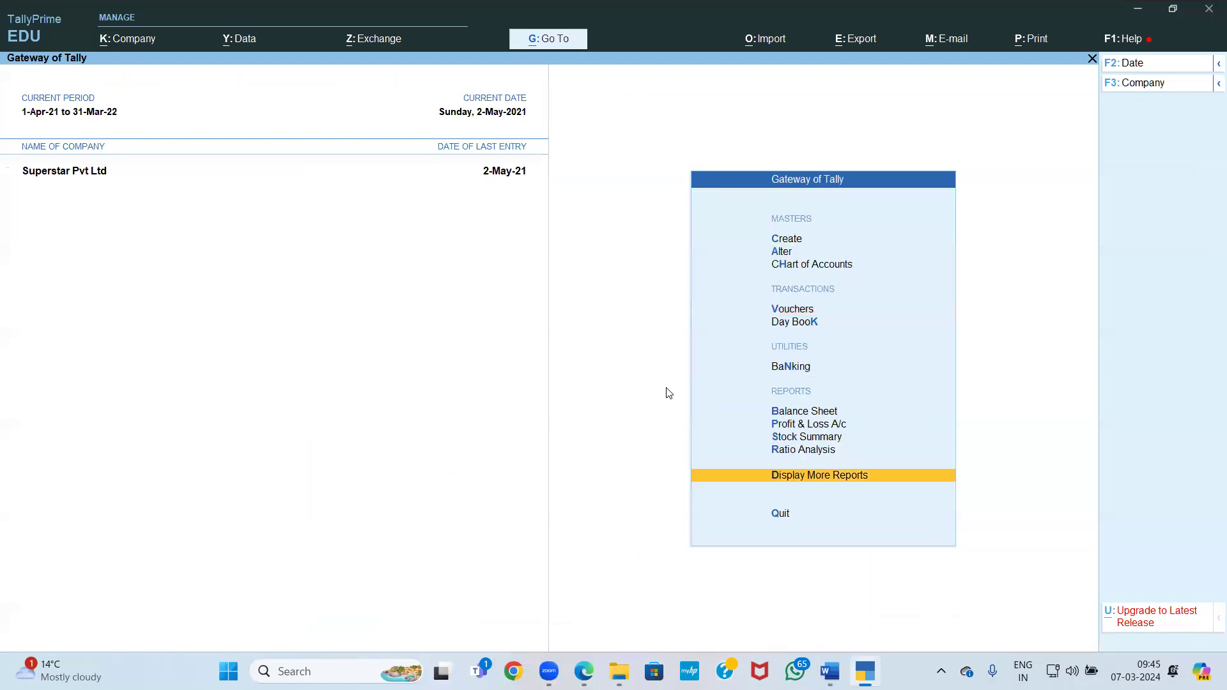
key("Return")
key("Down")
key("Down")
key("Down")
key("Down")
key("Return")
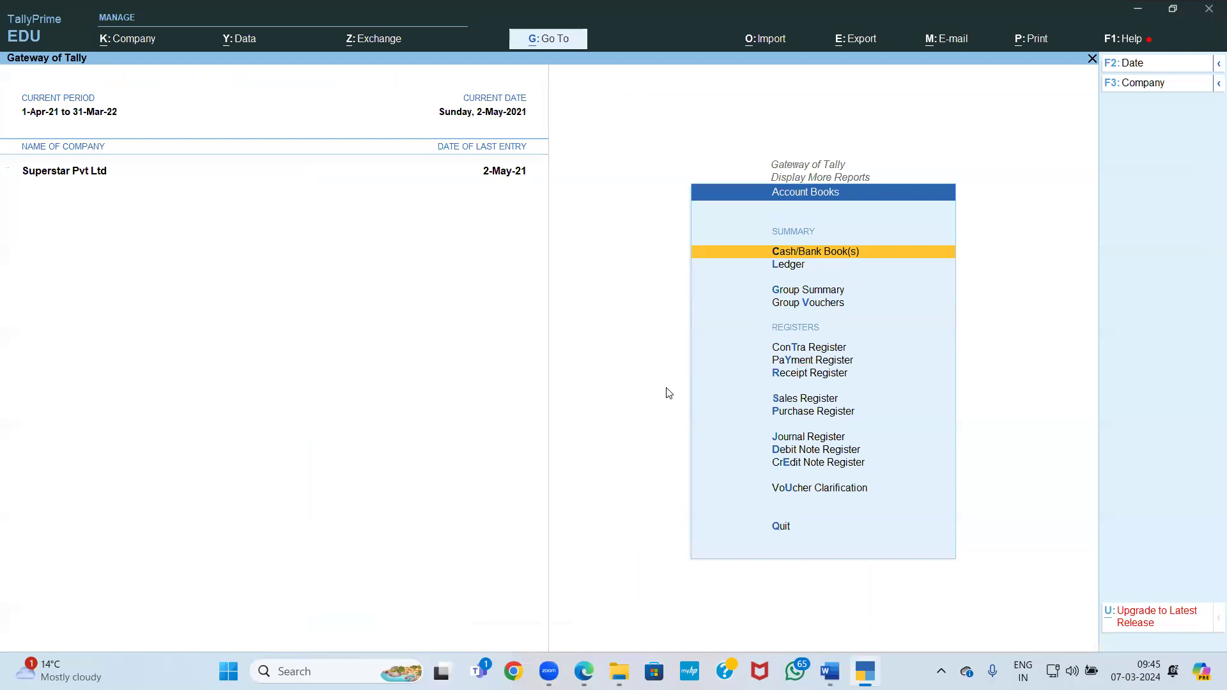
View the ledger vouchers of M/s Chase Enterprises to check the remaining amount receivable
key("Down")
key("Return")
type("Ch")
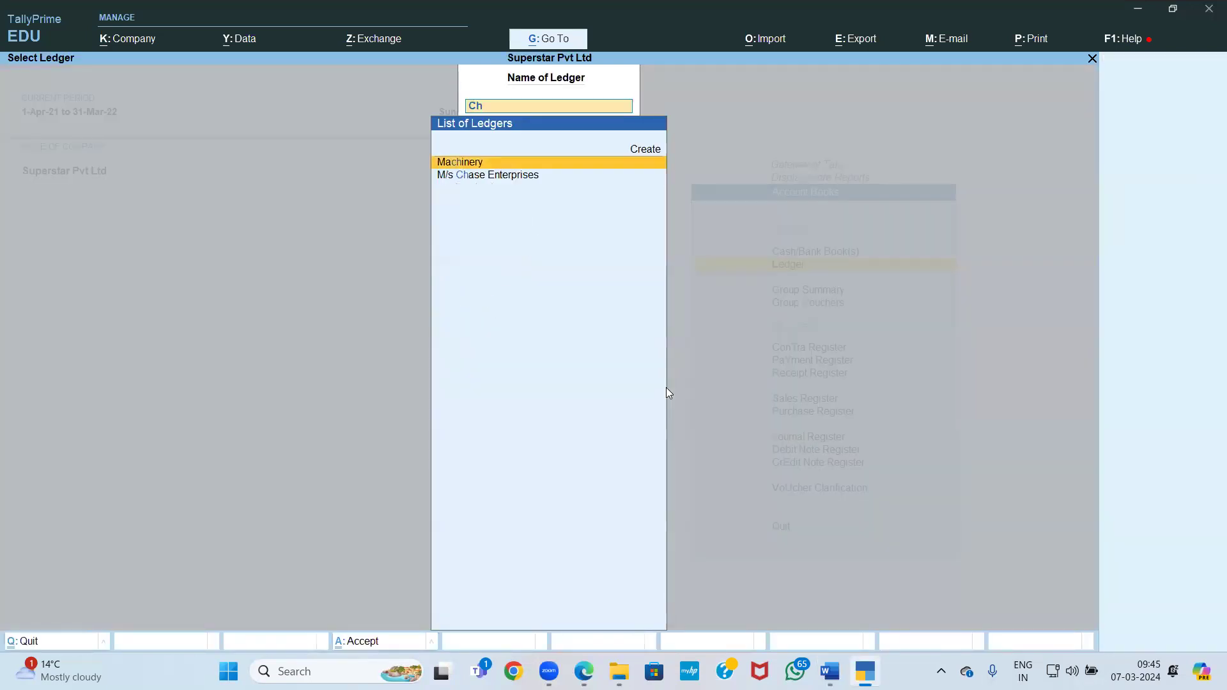
key("Down")
key("Return")
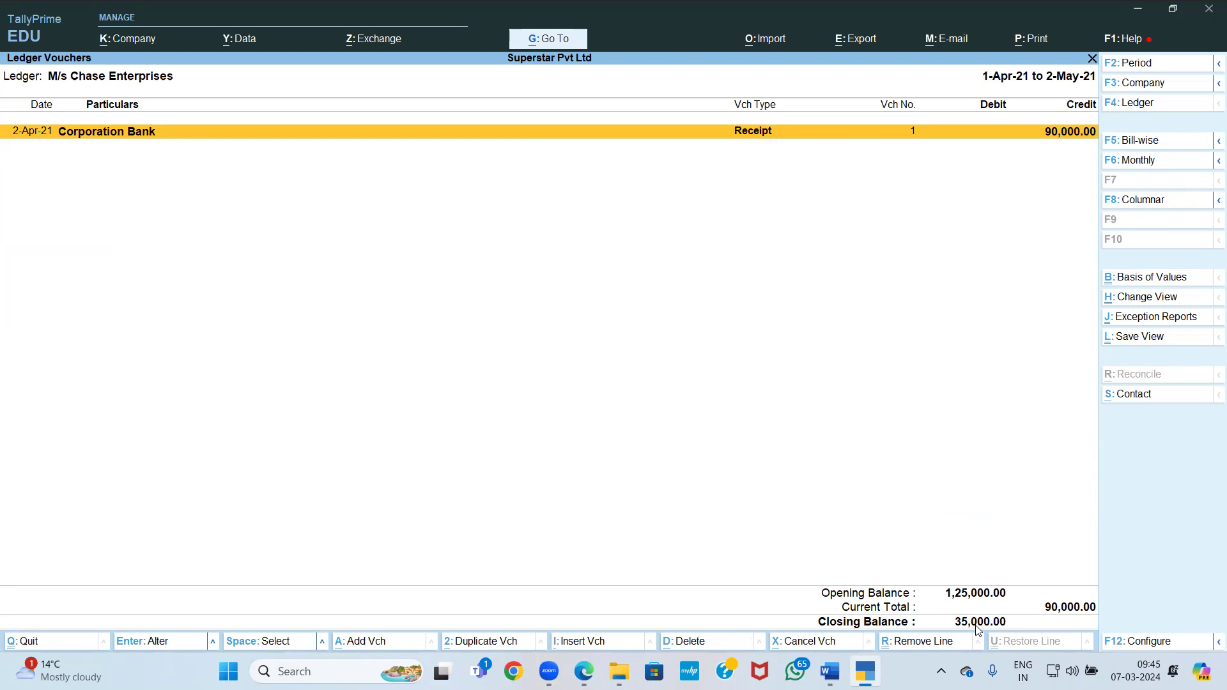
Return to voucher entry and set the voucher date to 31-5
key("Escape")
key("Escape")
key("Escape")
key("Escape")
key("Up")
key("Up")
key("Up")
key("Up")
key("Up")
key("Up")
key("Up")
key("Return")
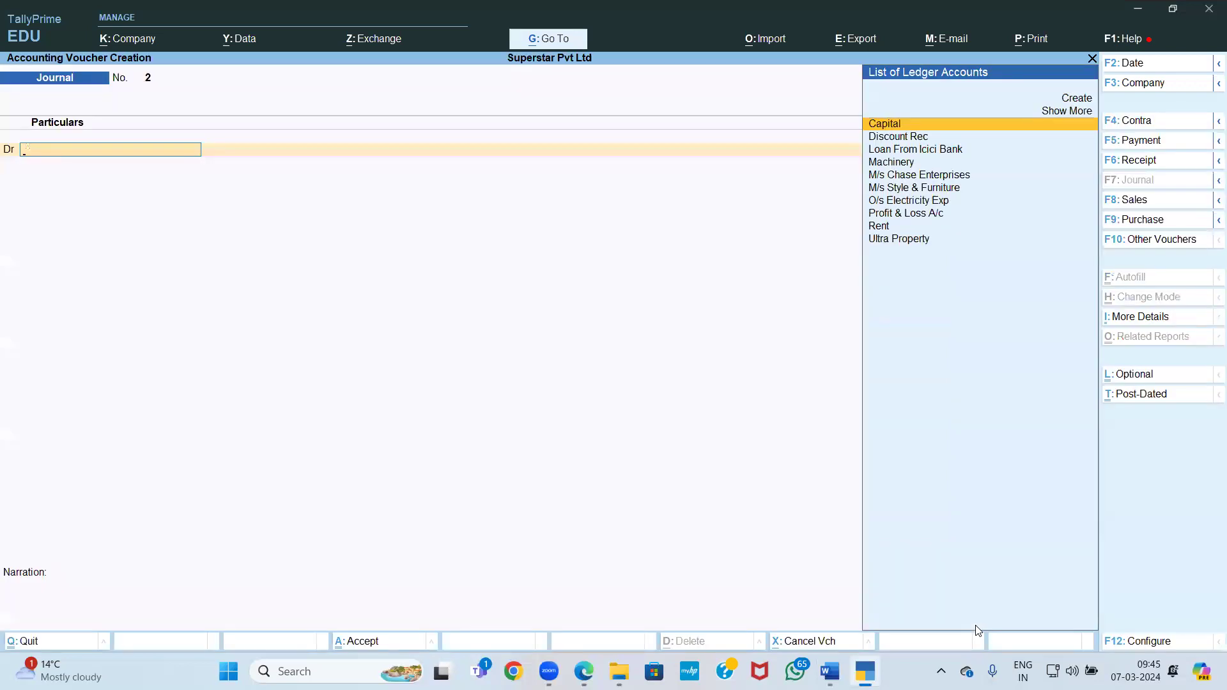
key("alt+Tab")
key("alt+Tab")
key("F2")
type("31-3")
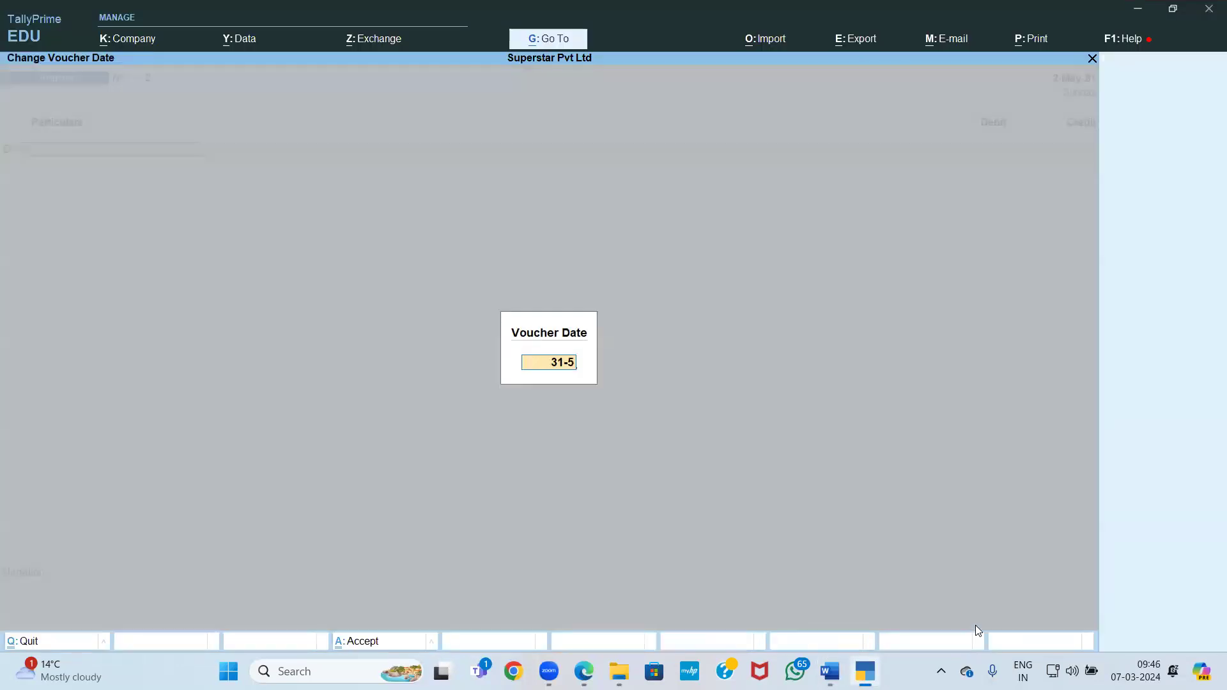
key("Return")
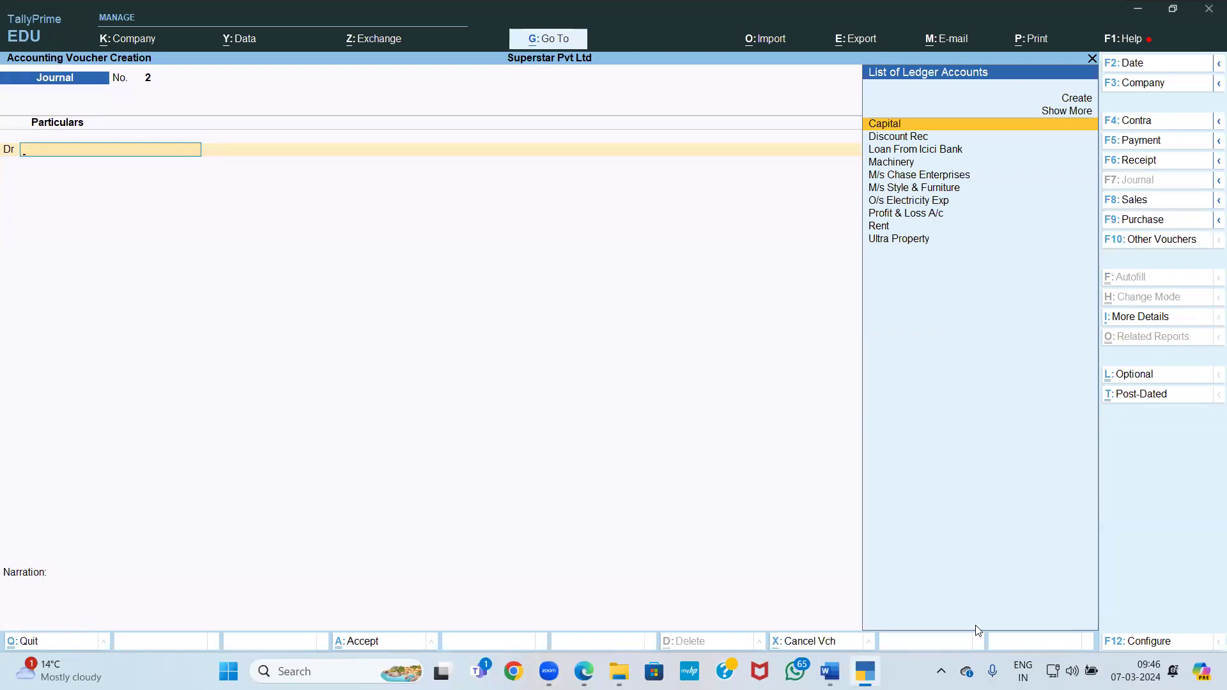
Start a receipt voucher and credit M/s Chase Enterprises with 35,000
key("F6")
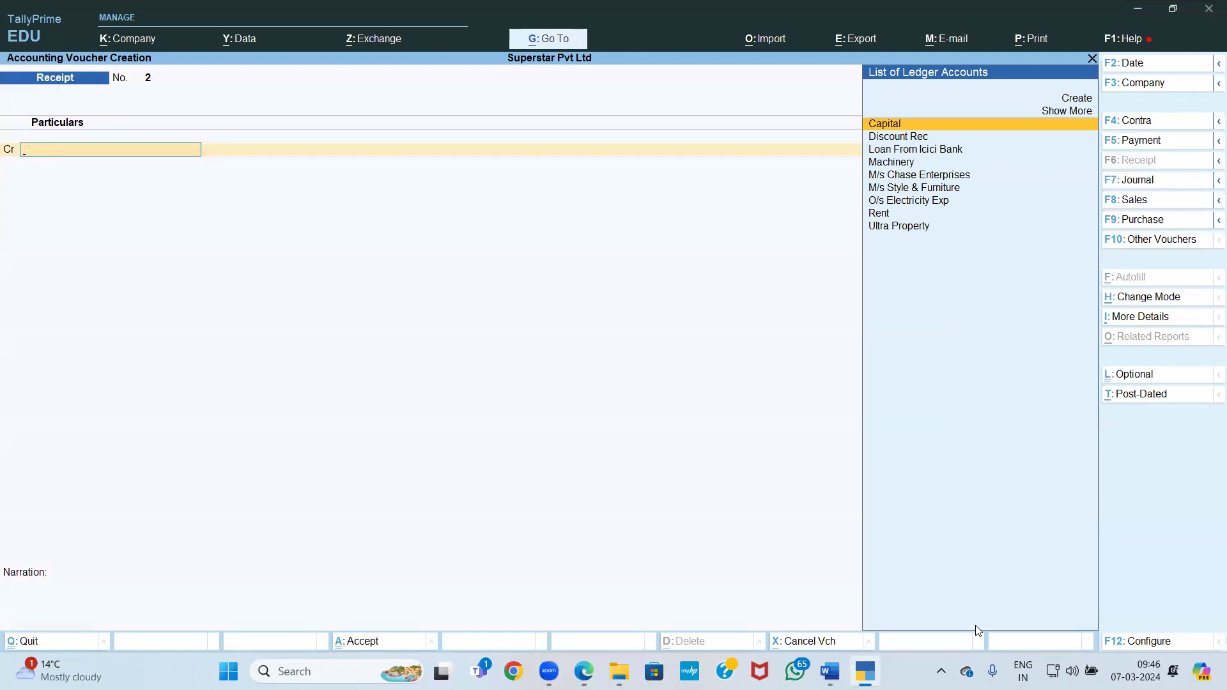
type("chase")
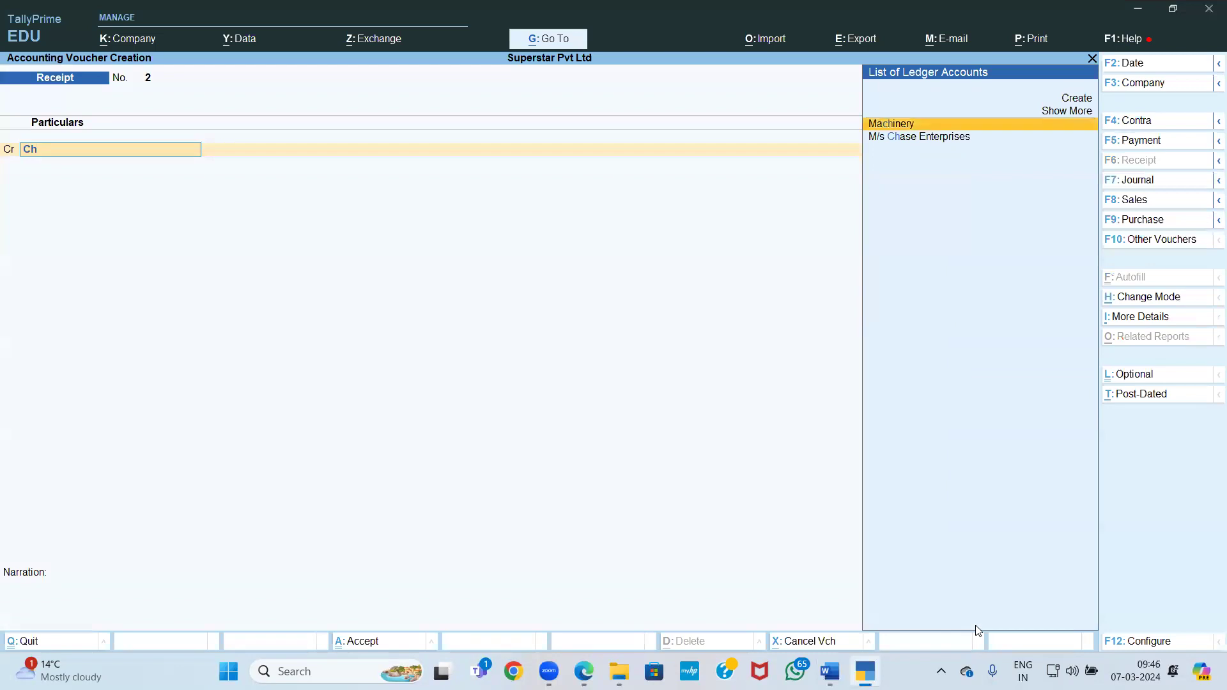
key("Return")
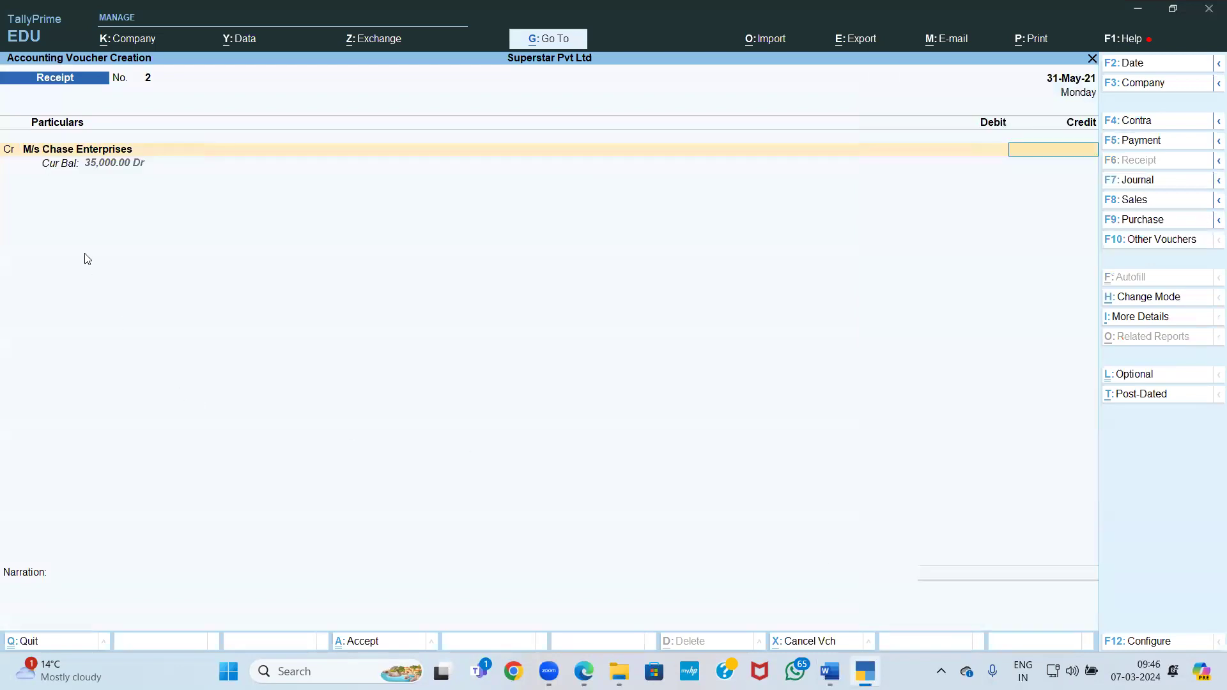
type("35000")
key("Return")
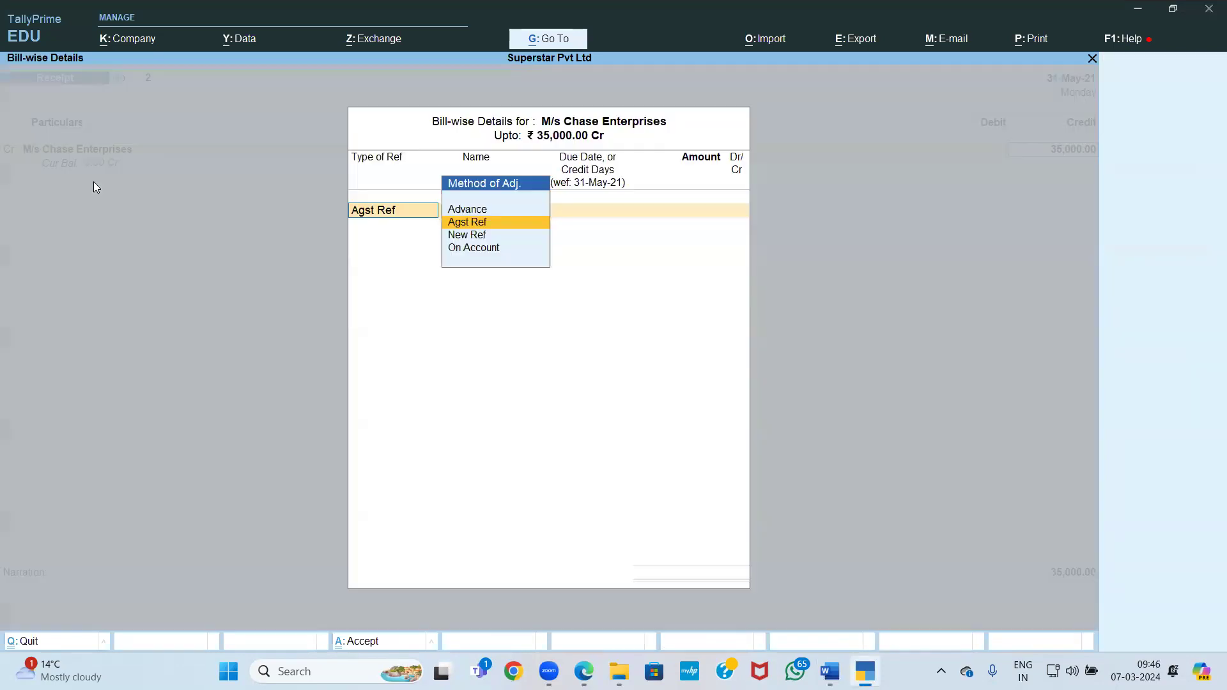
Allocate the receipt against pending bills Agc/275/20-21 for 15,000 and Agc/310/20-21 for 20,000
key("Return")
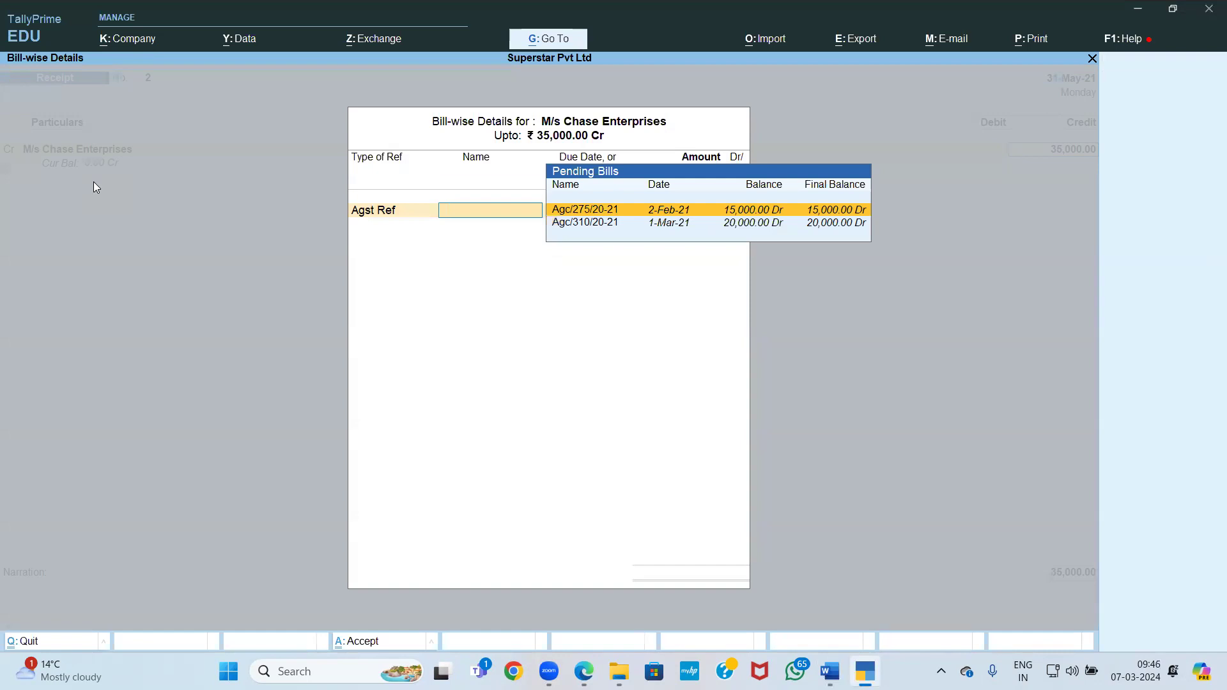
key("Return")
key("Return")
key("Return")
key("Return")
key("Return")
key("Return")
key("Return")
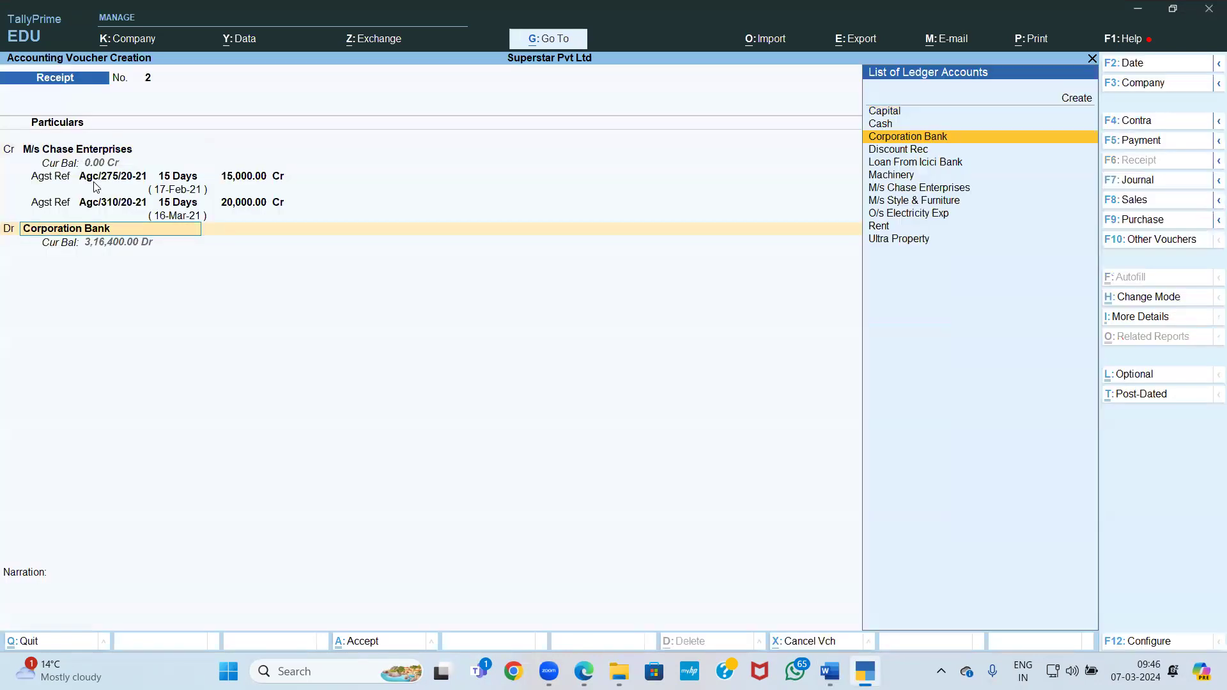
Debit Corporation Bank with 35,000 and proceed to its bank allocation
key("Return")
key("alt+Tab")
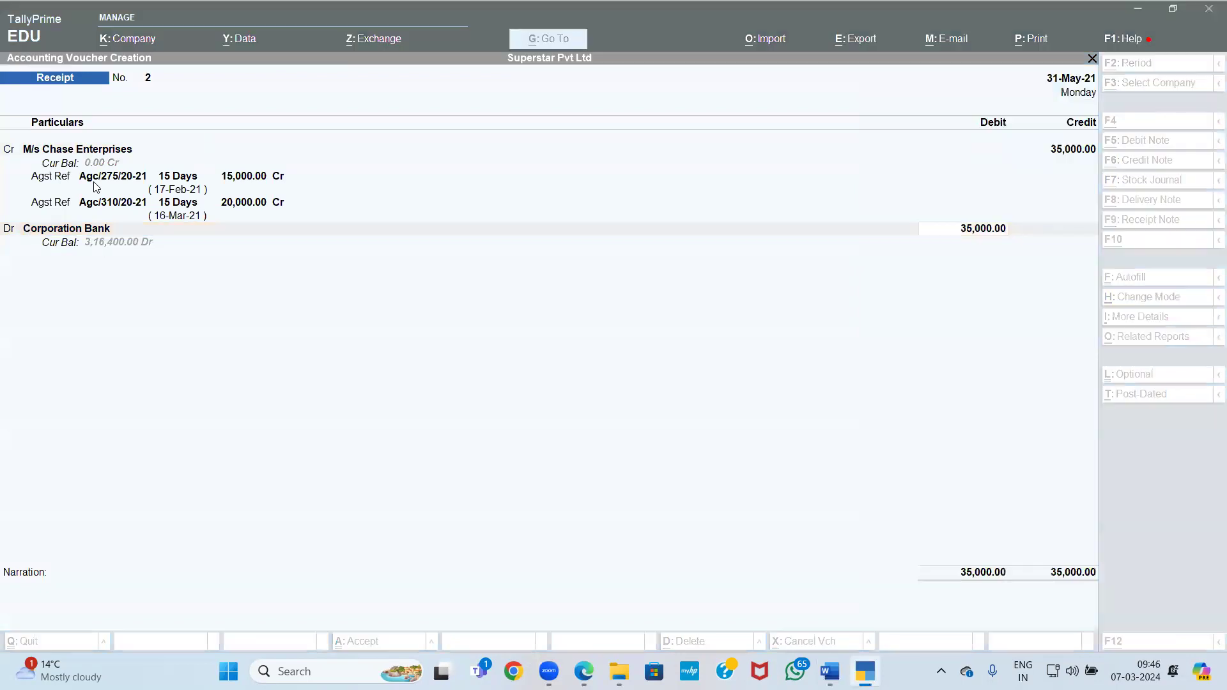
key("alt+Tab")
key("Return")
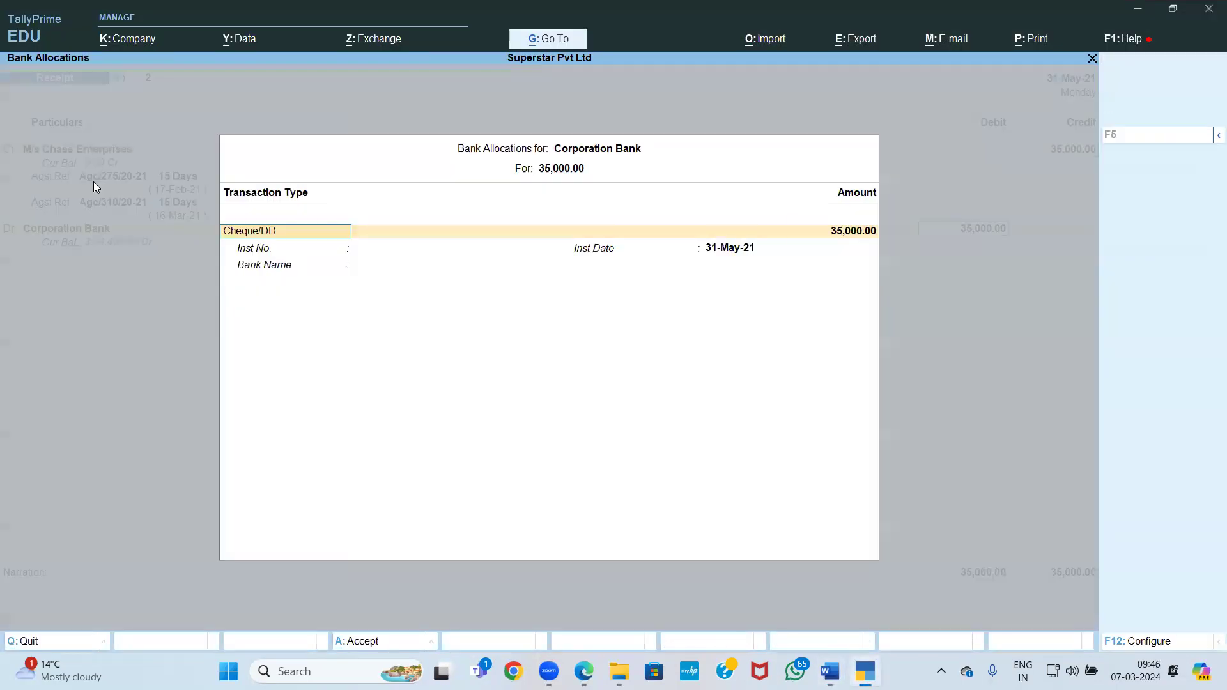
Enter instrument number 247388 for the Cheque/DD in the Corporation Bank allocation, taking it from the assignment document
key("Return")
key("alt+Tab")
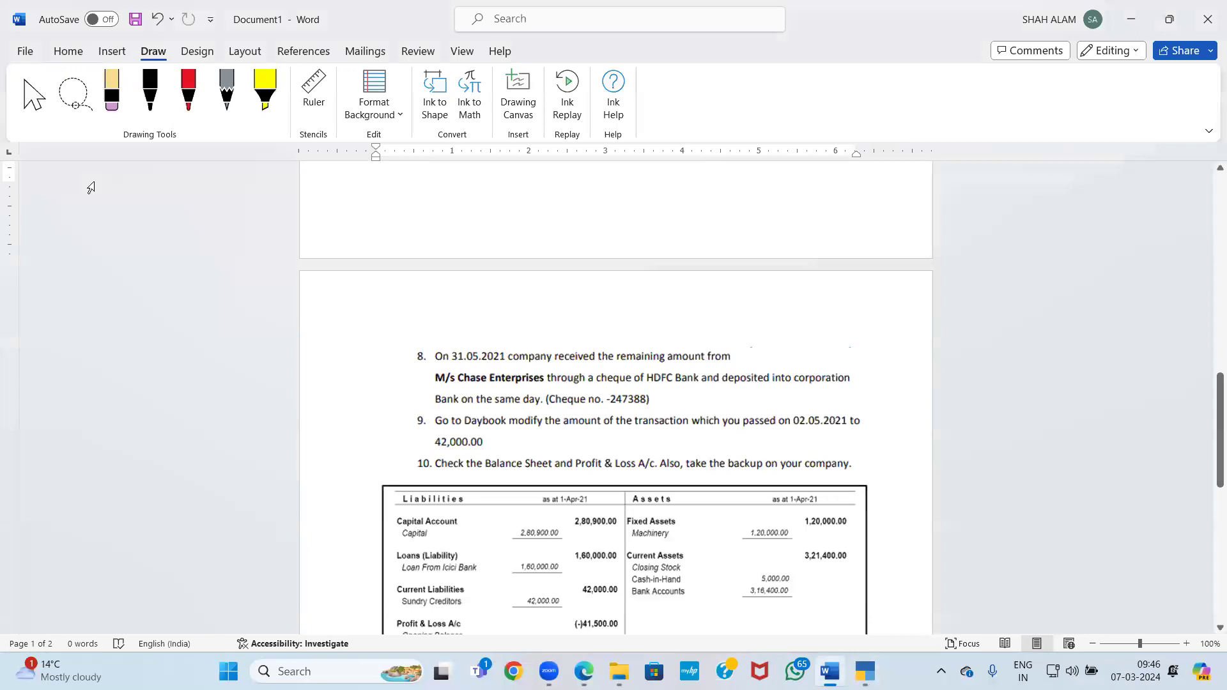
key("alt+Tab")
type("247")
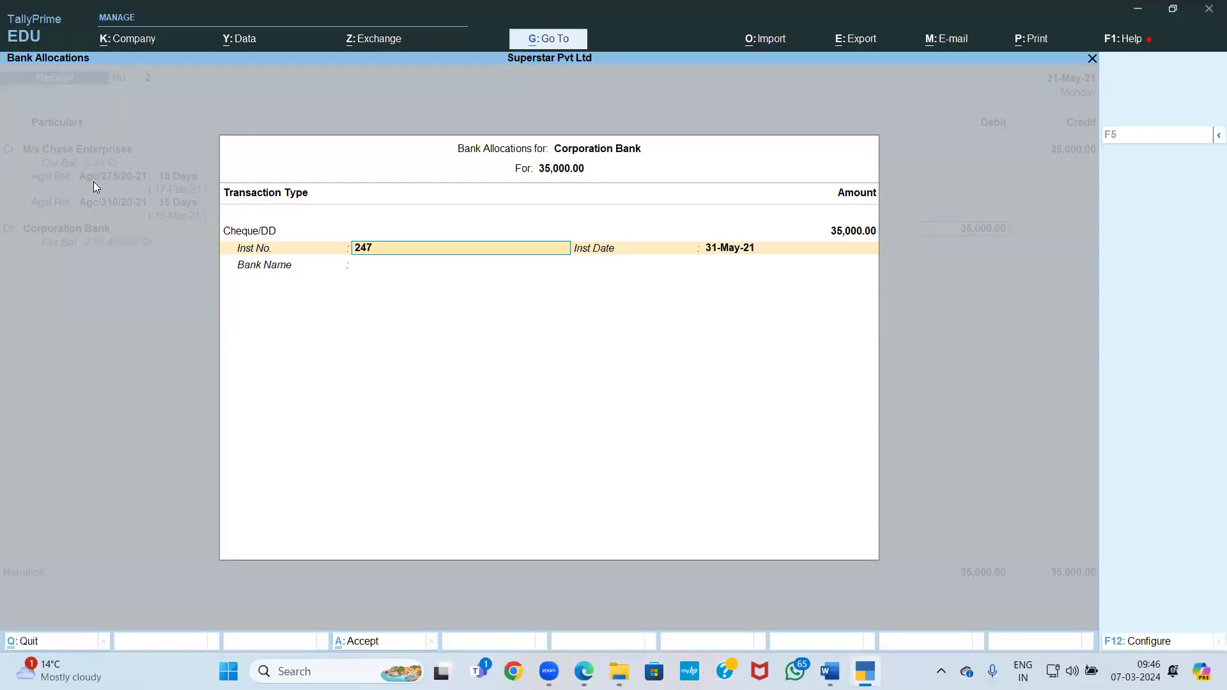
key("alt+Tab")
key("alt+Tab")
type("388")
key("Return")
key("Return")
key("alt+Tab")
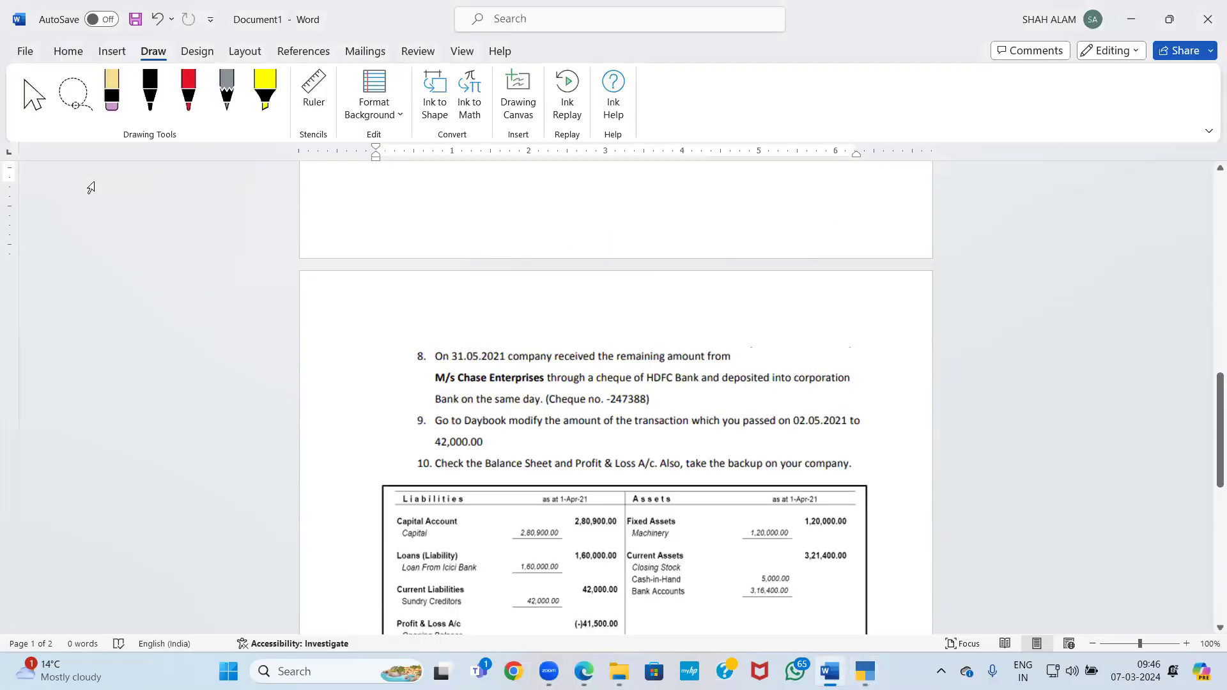
key("alt+Tab")
key("Return")
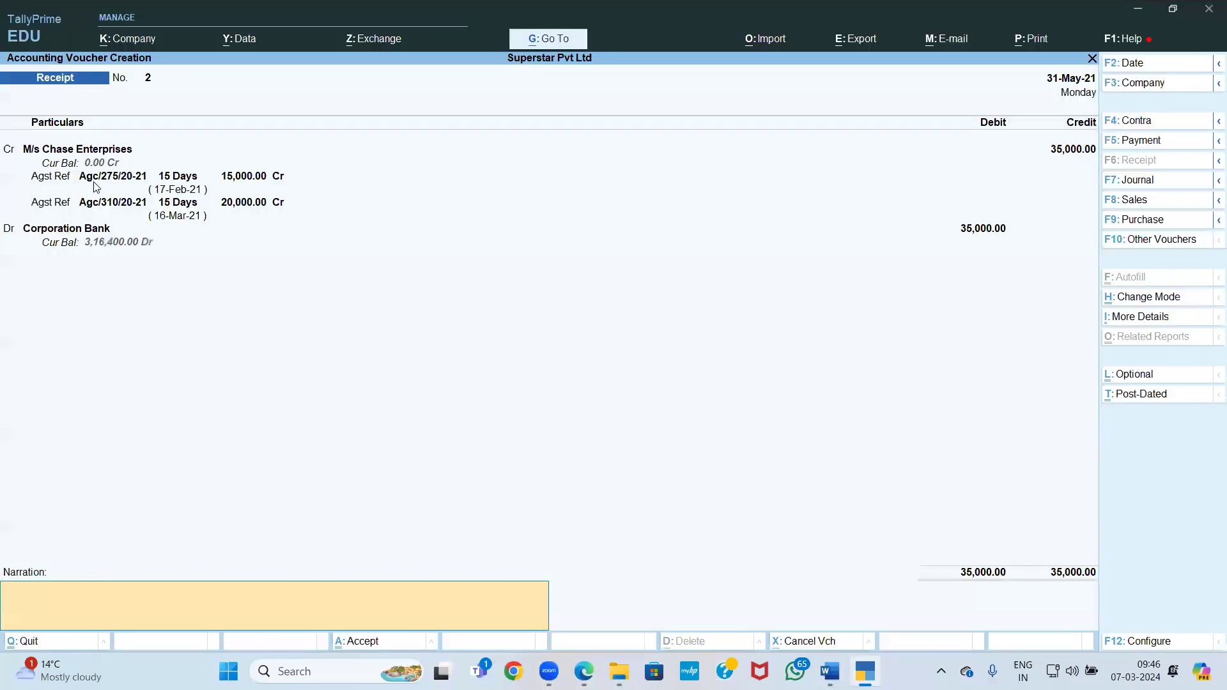
Reopen the Corporation Bank allocation, specify Hdfc Bank as the cheque's bank name, and save the receipt voucher
key("alt+Tab")
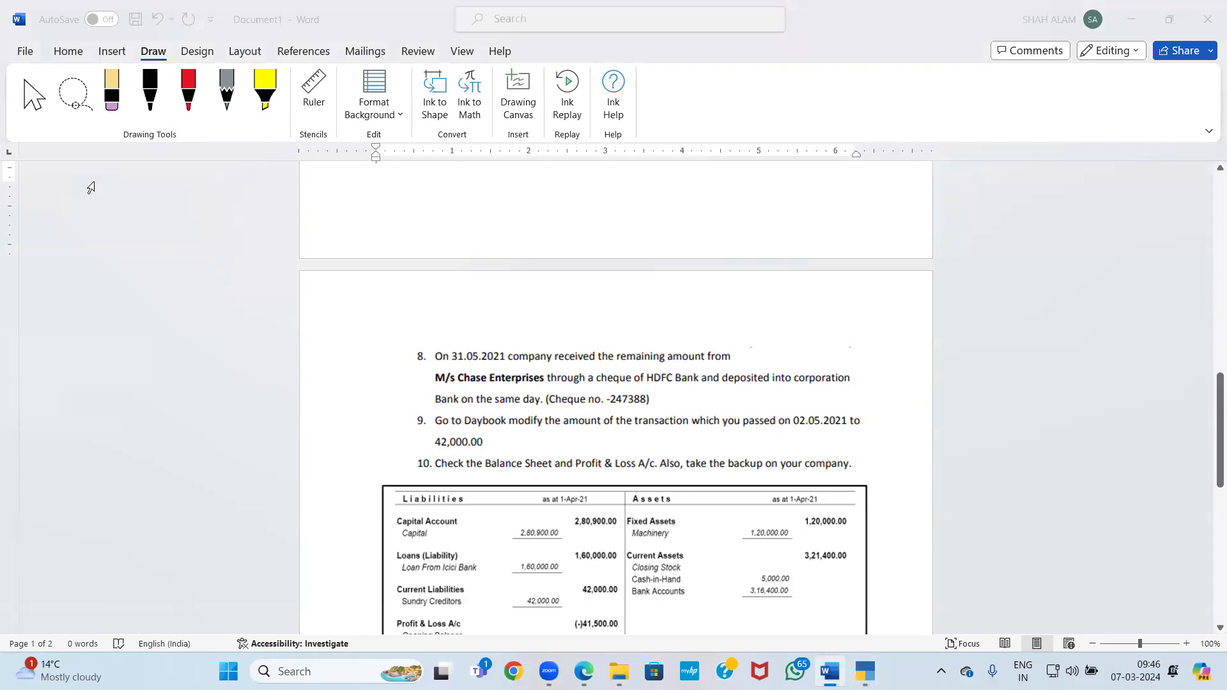
key("alt+Tab")
key("BackSpace")
key("Return")
key("Return")
key("Return")
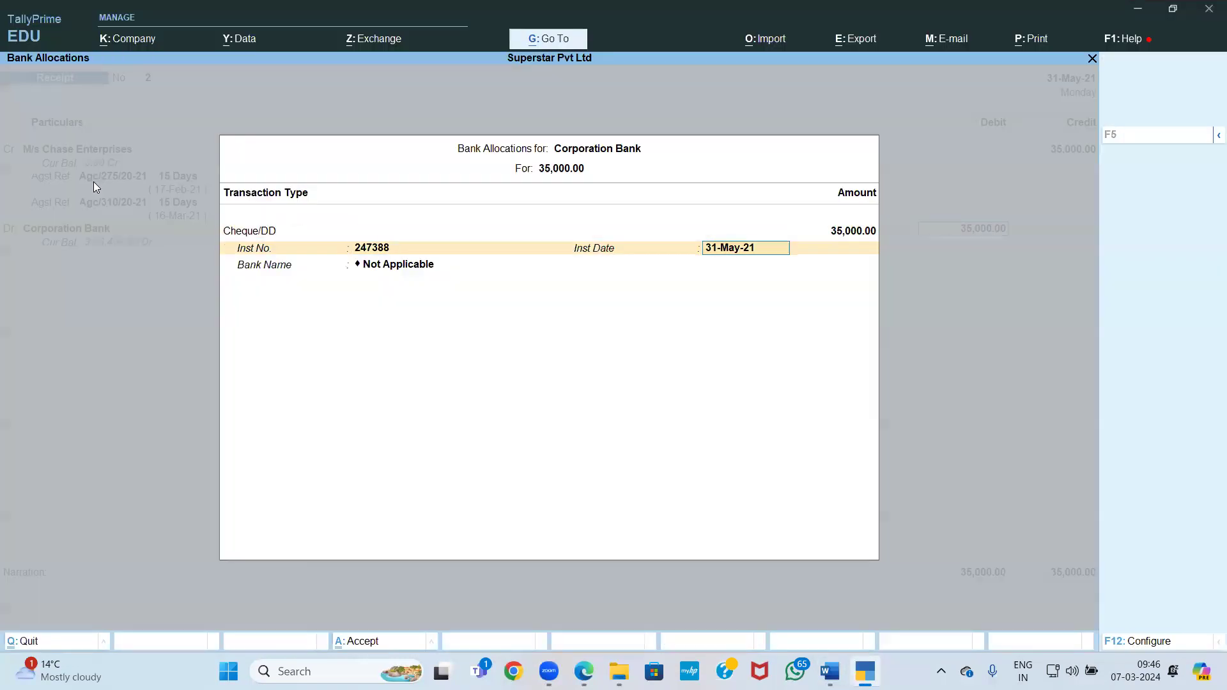
key("Return")
key("BackSpace")
key("Down")
key("Return")
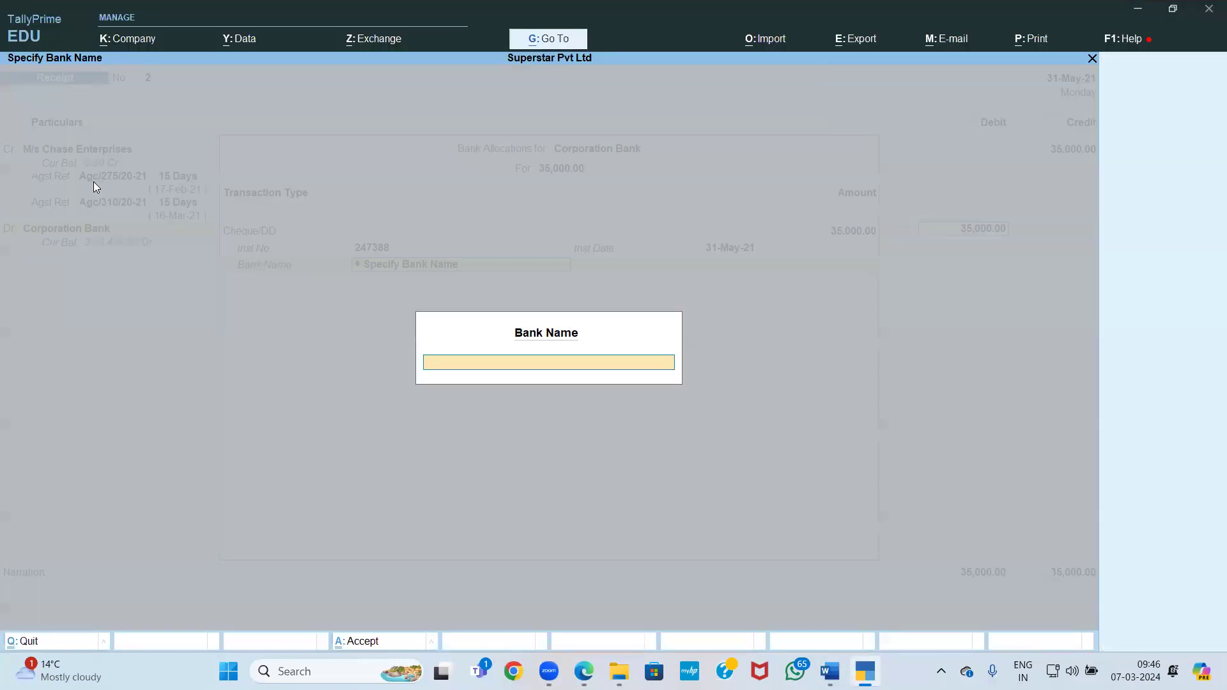
type("Hdfc Bank")
key("Return")
key("Return")
key("Return")
Review task 9 and the earlier rent entry in the assignment document, then open the Day Book in TallyPrime
key("alt+Tab")
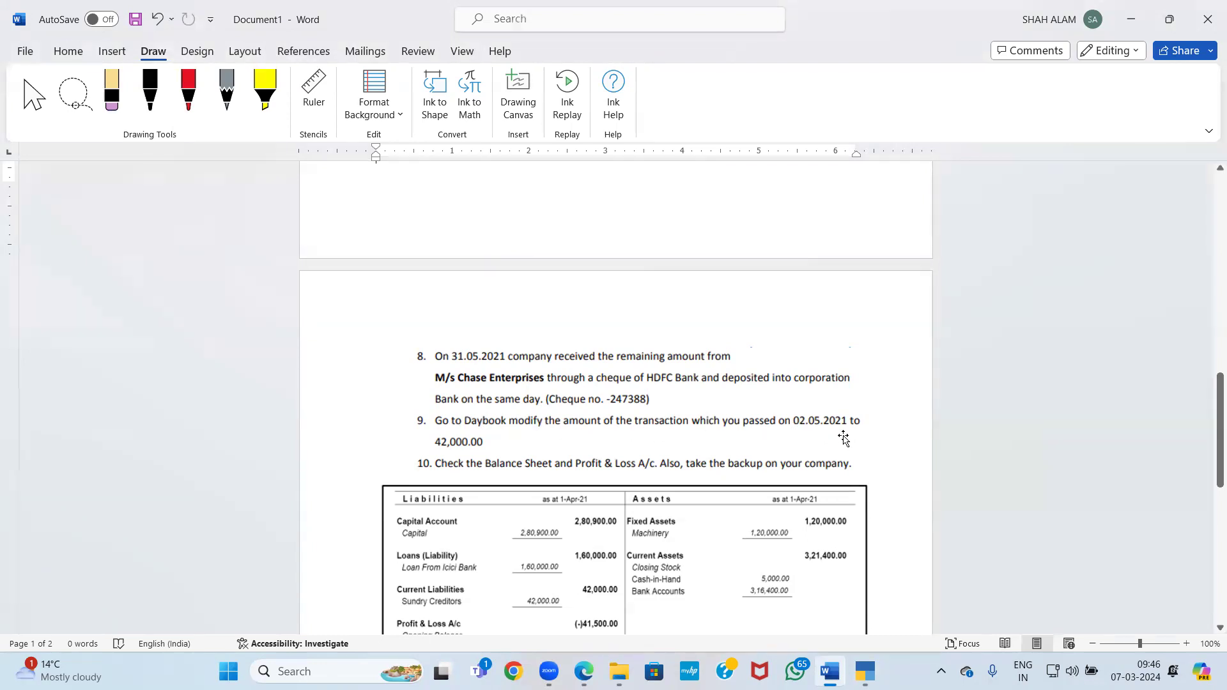
scroll(844, 438, "up", 3)
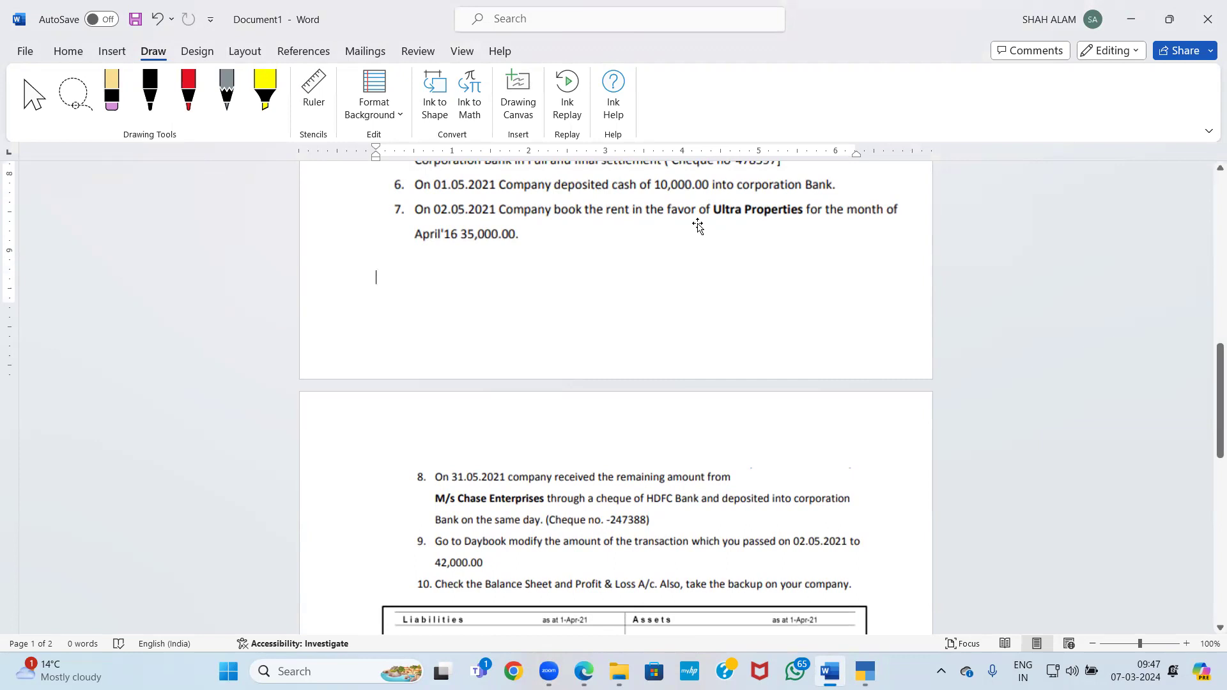
key("alt+Tab")
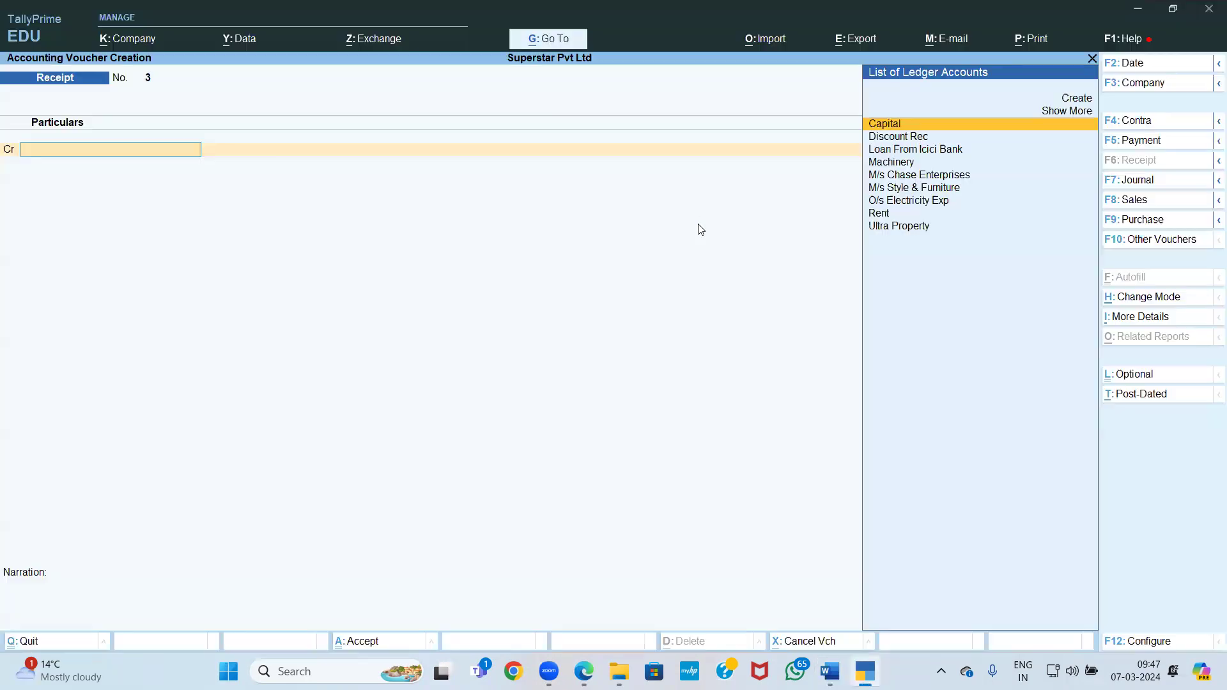
key("Escape")
key("y")
key("Down")
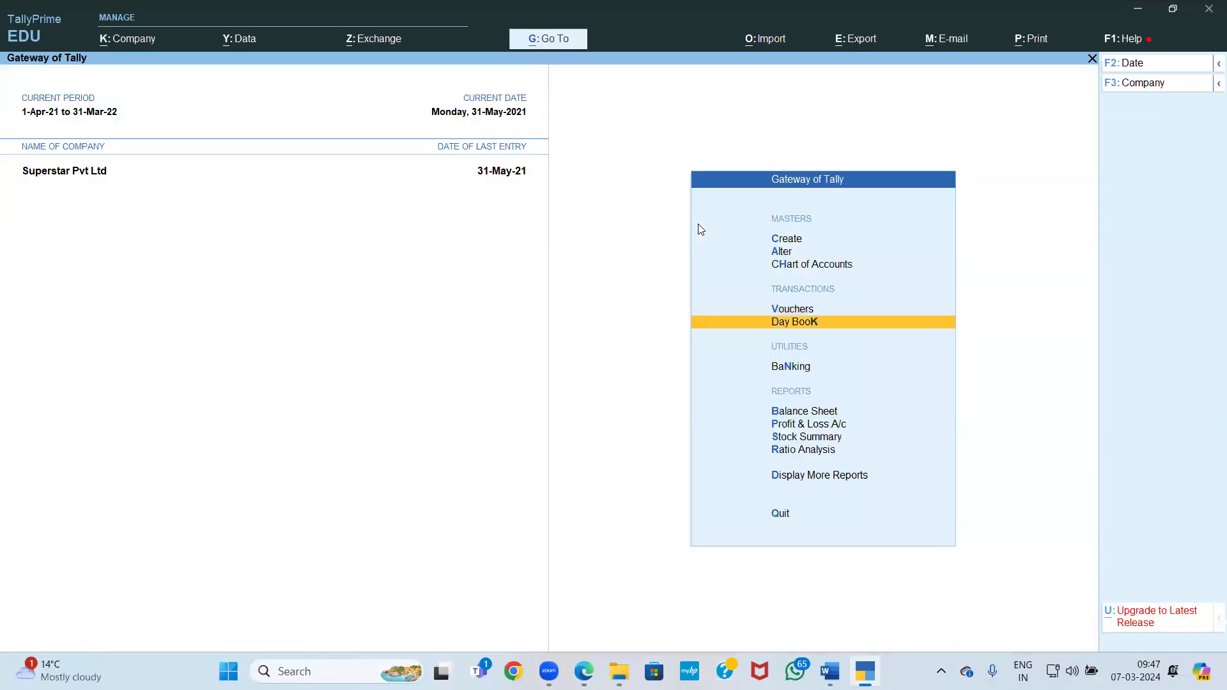
key("Return")
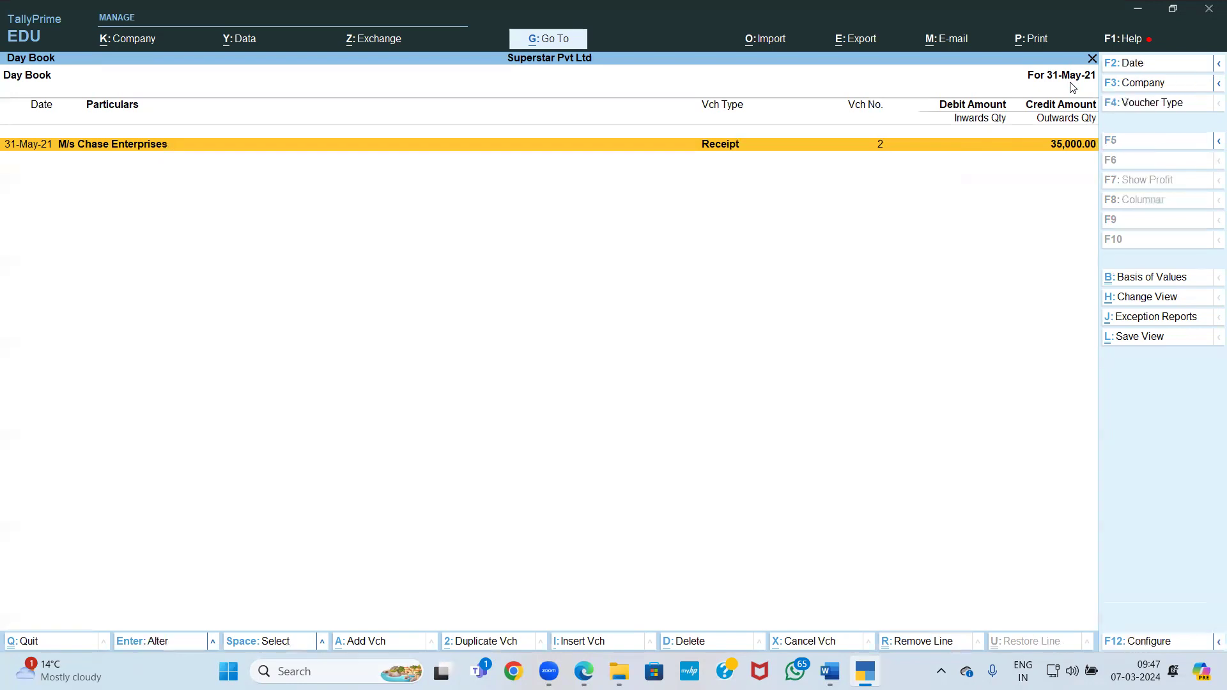
Change the Day Book dates to cover 1-Apr-21 to 31-May-21
key("F2")
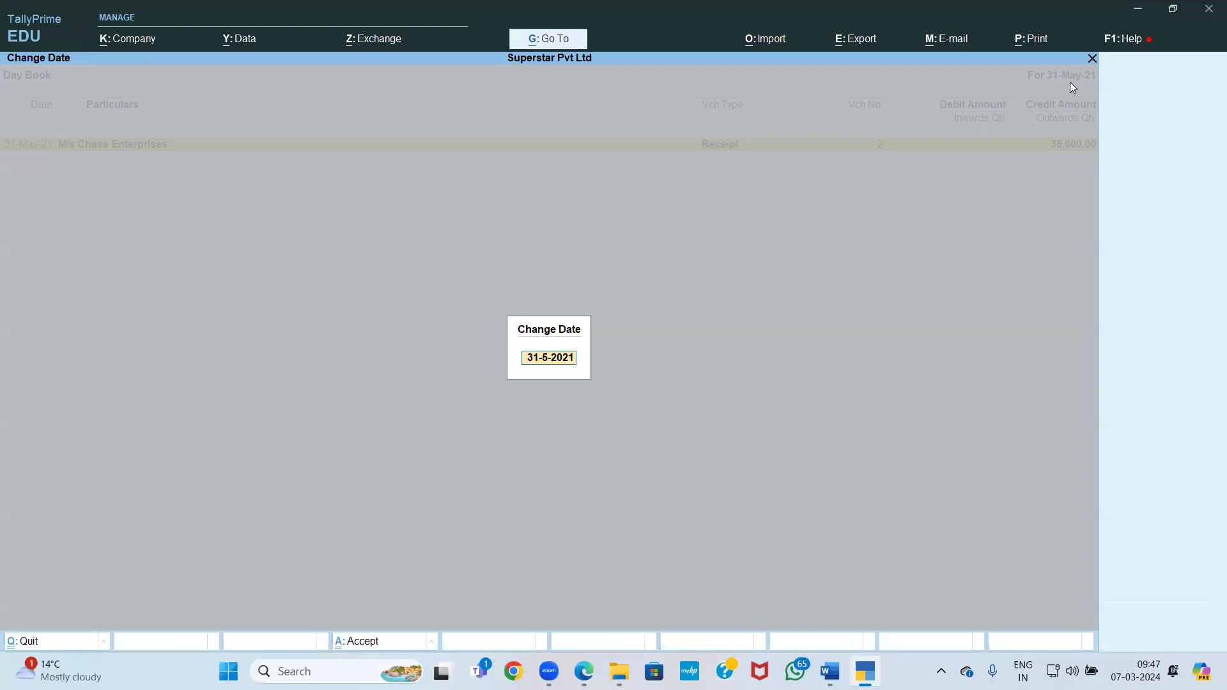
key("BackSpace")
key("Return")
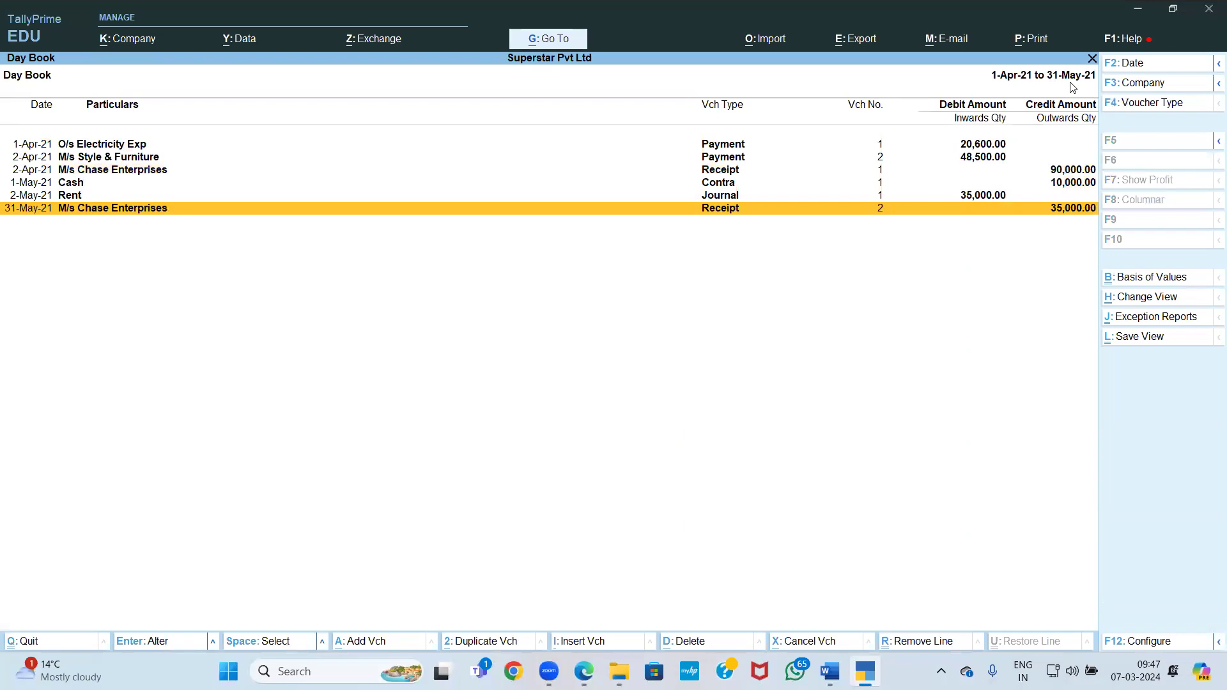
Set the Day Book period from 1-4-2021 to 31-3-2022
key("alt+XF86MonBrightnessDown")
key("alt+F2")
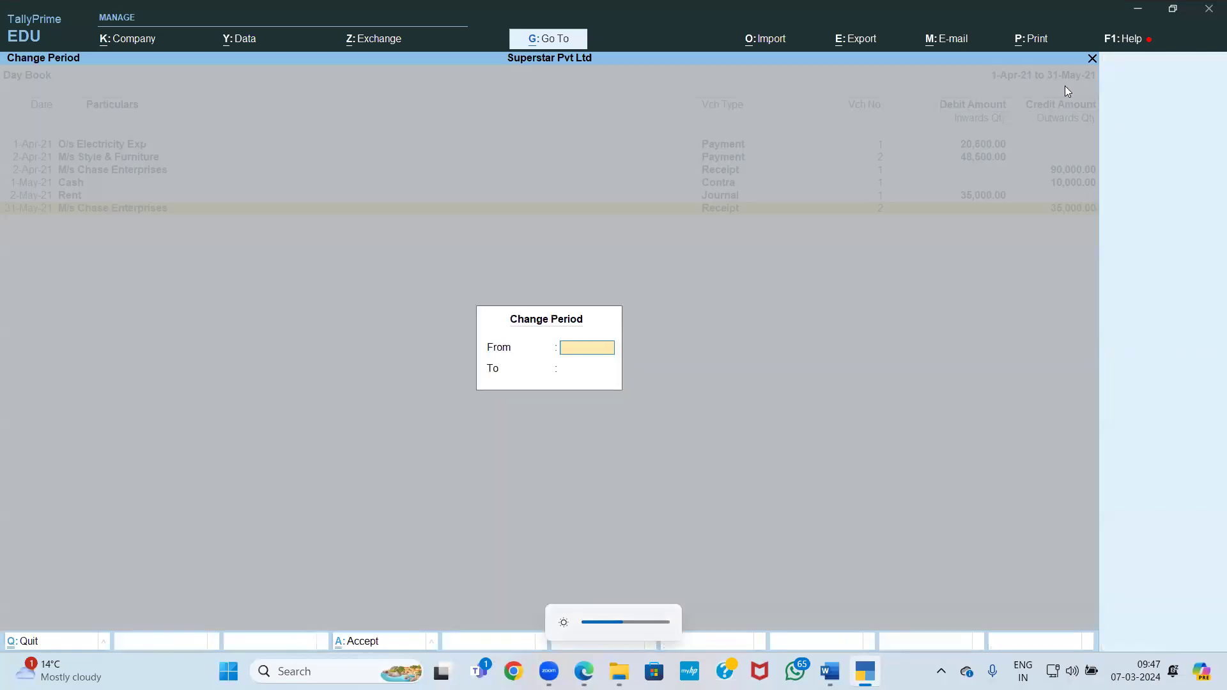
type("1-4")
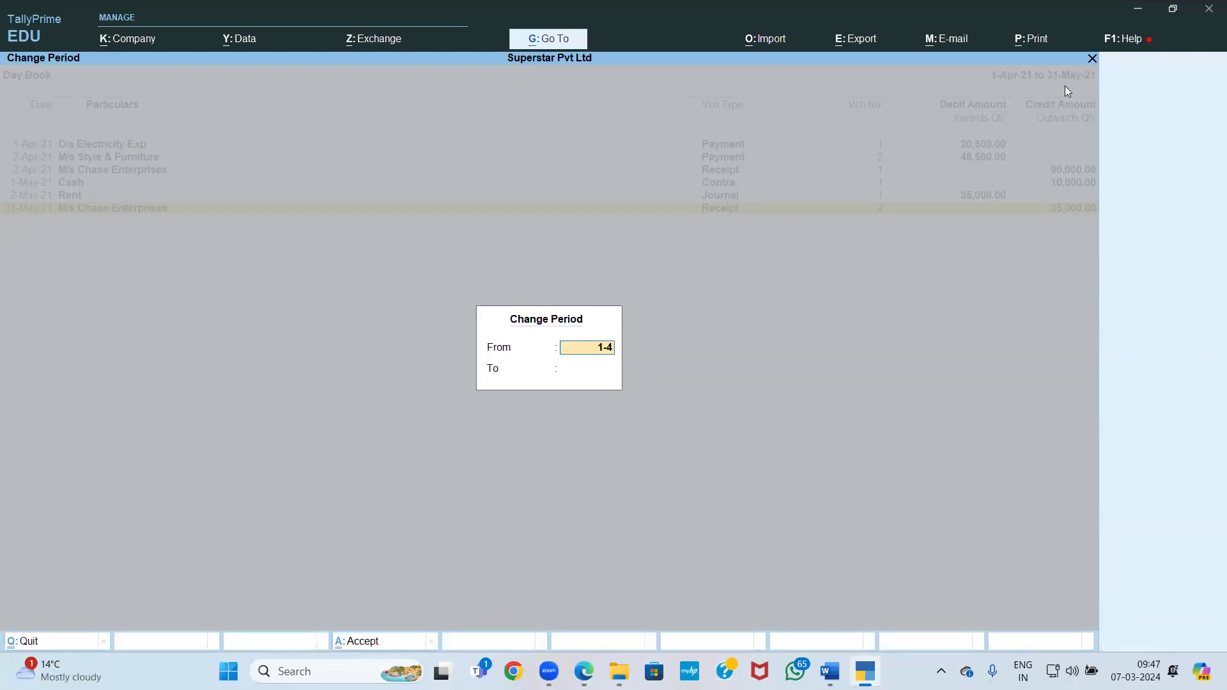
key("Return")
type("1-3")
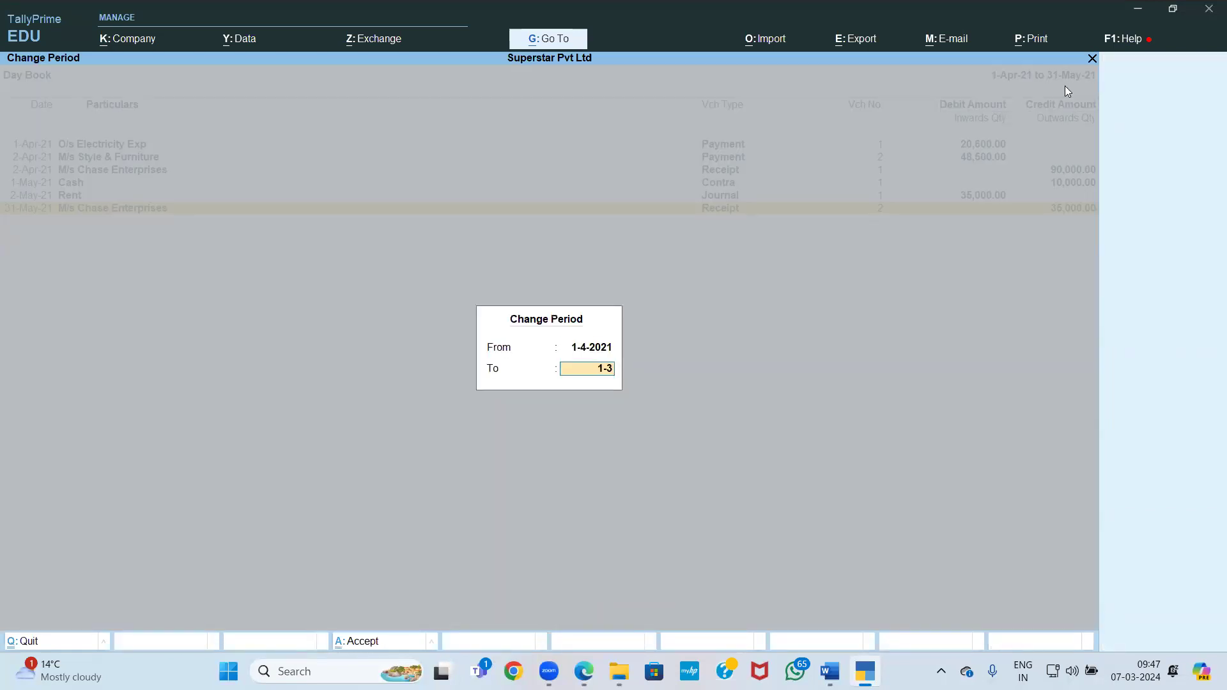
key("BackSpace")
key("BackSpace")
type("31-3")
key("Return")
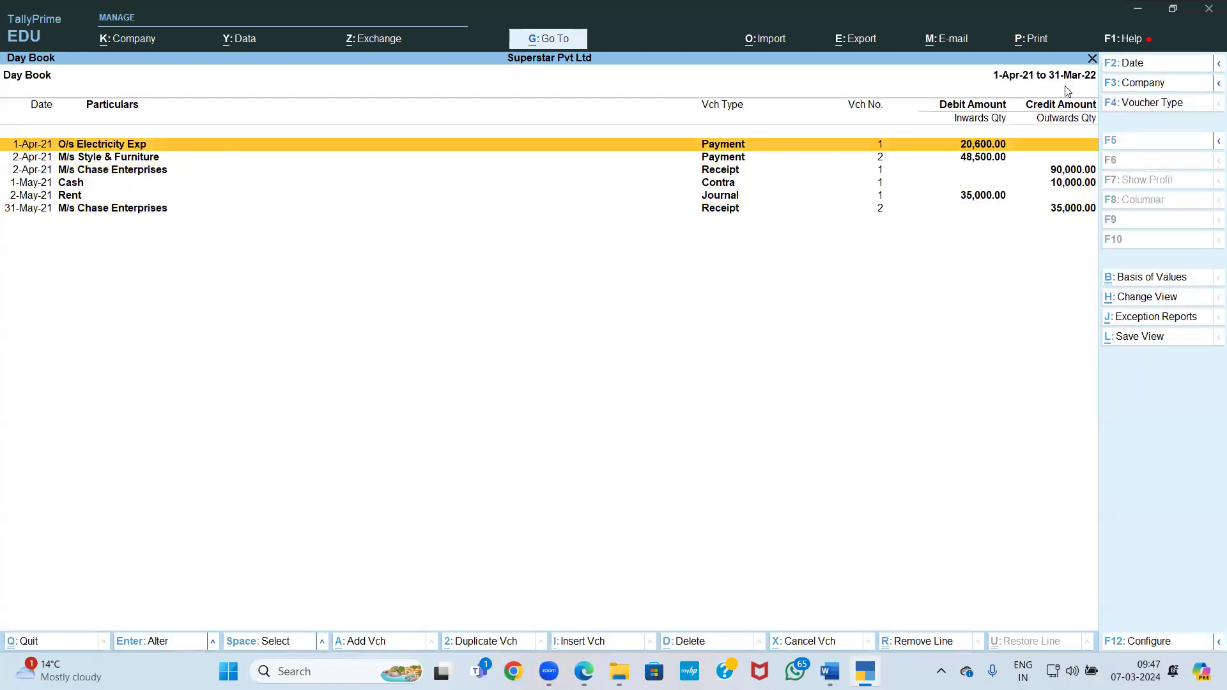
Set the rent amount in the 2-May-21 journal voucher to 42,000, save it, and close the Day Book
key("Down")
key("Down")
key("Down")
key("Down")
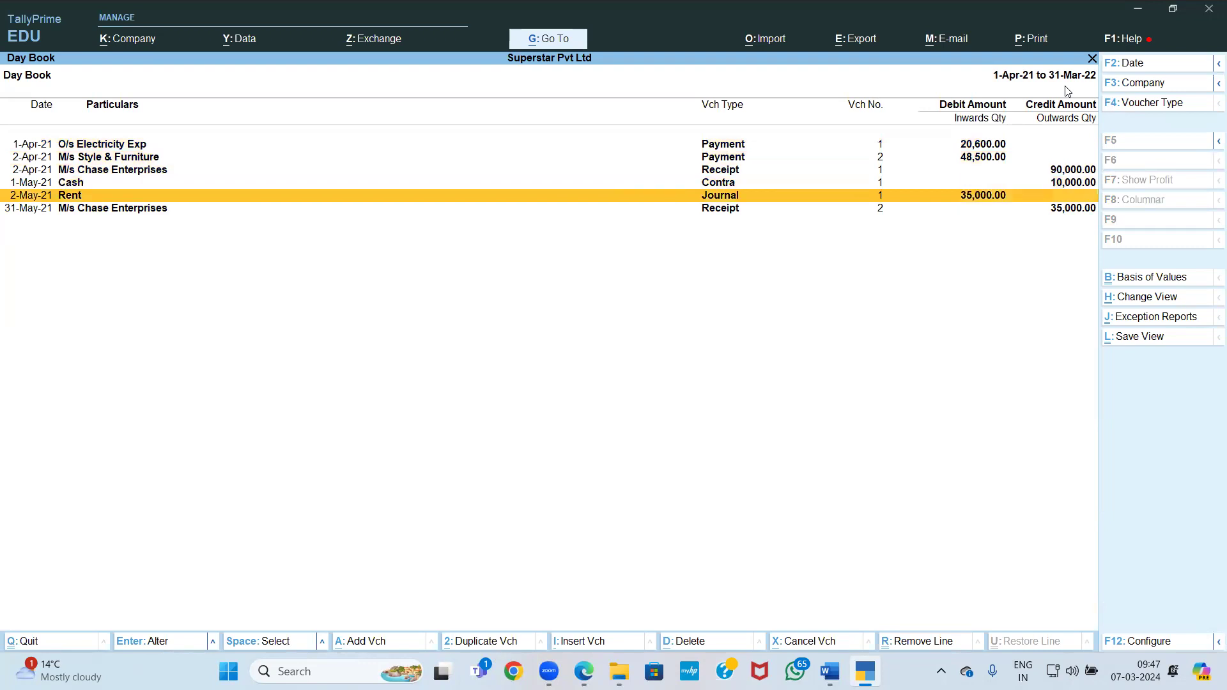
key("Return")
key("Return")
key("Return")
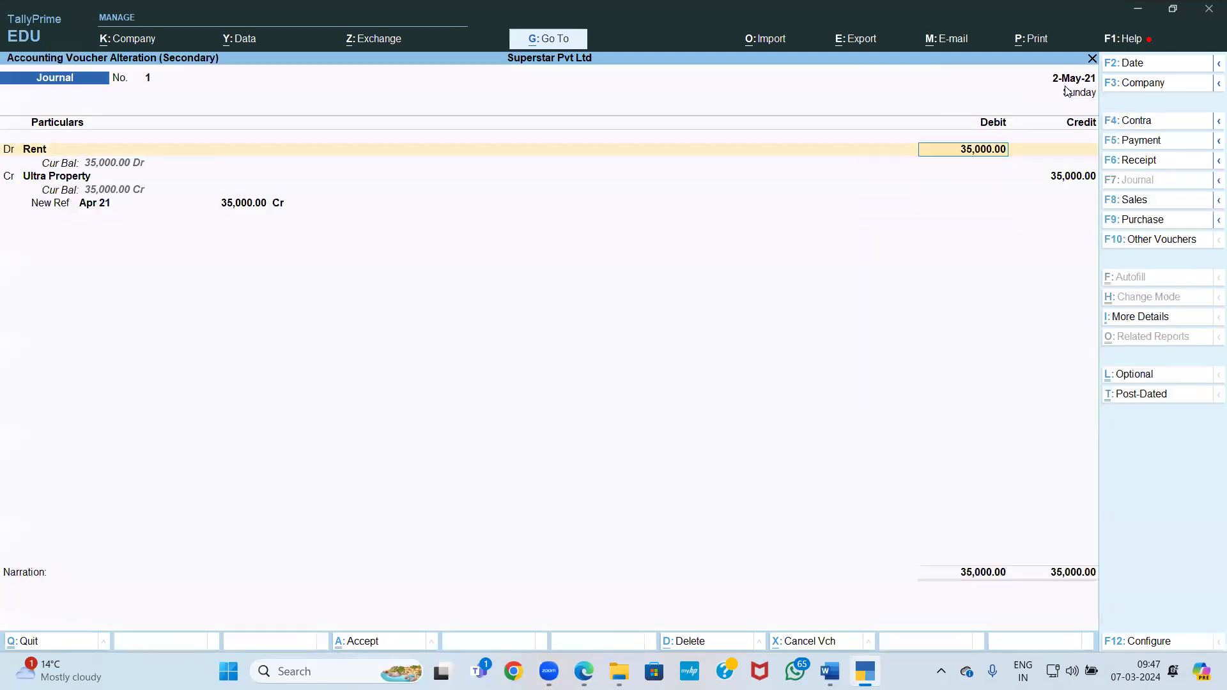
type("42000")
key("Return")
key("Return")
key("Return")
key("Return")
key("Return")
key("Return")
key("Return")
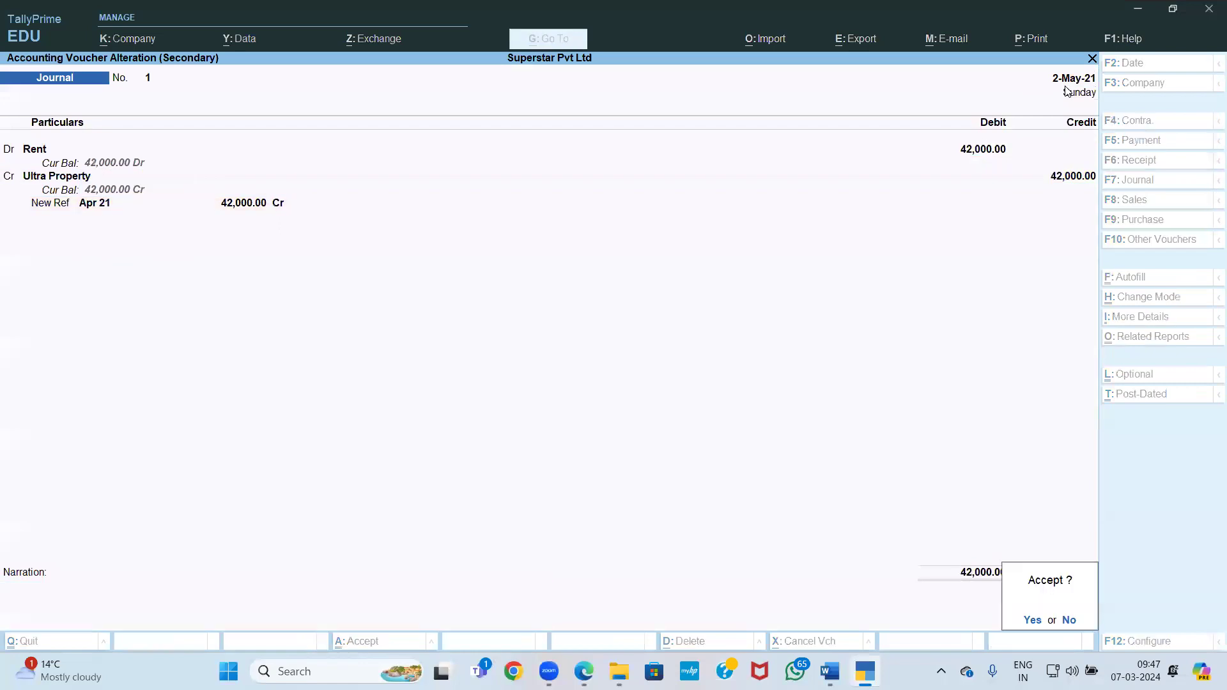
key("Return")
key("Escape")
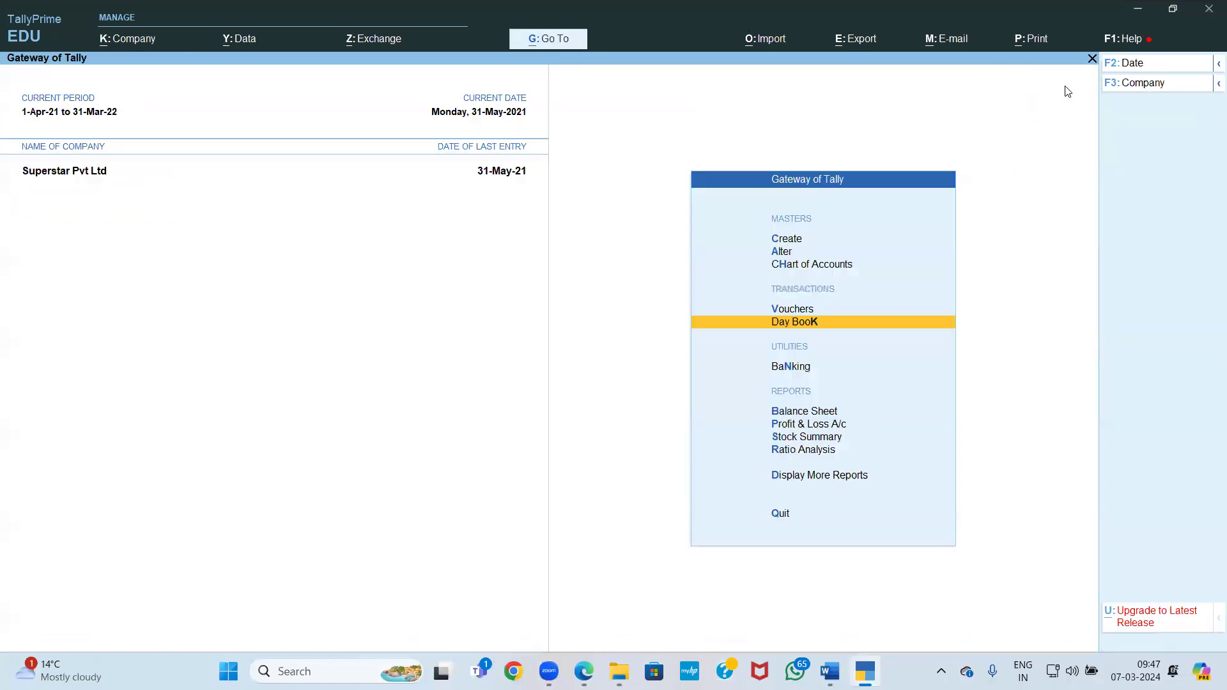
Review task 10 and the expected balance sheet in the Word document, then open TallyPrime's Balance Sheet in detailed view
key("alt+Tab")
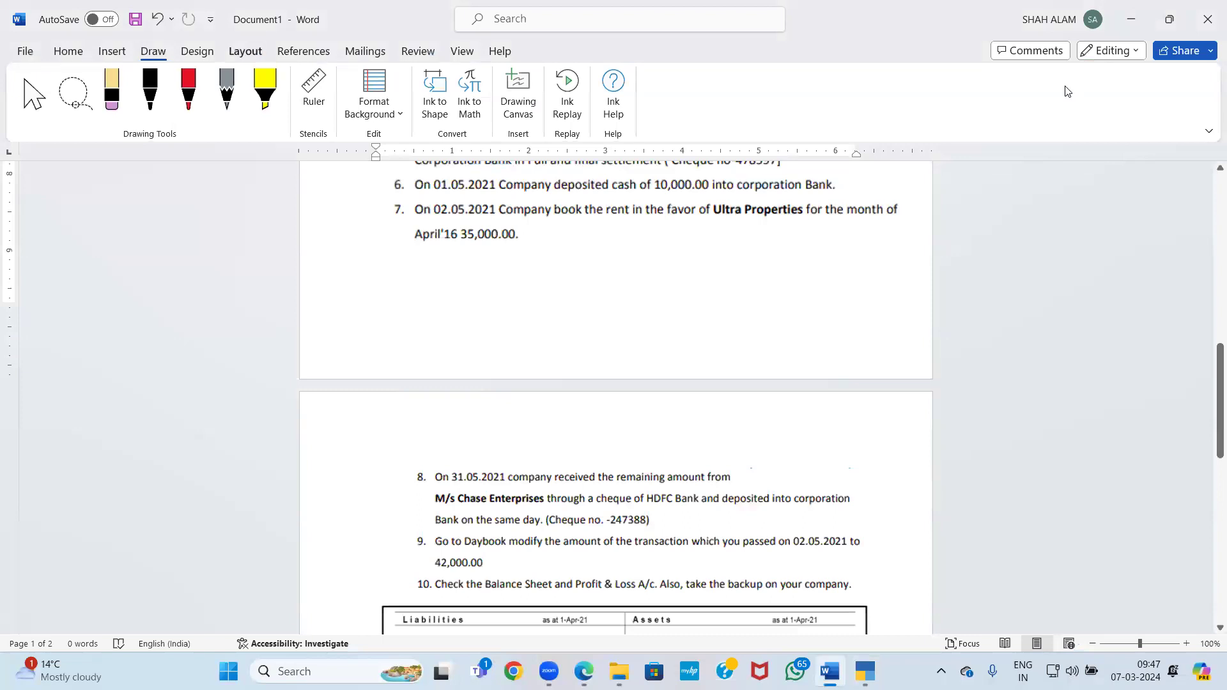
scroll(1068, 92, "down", 6)
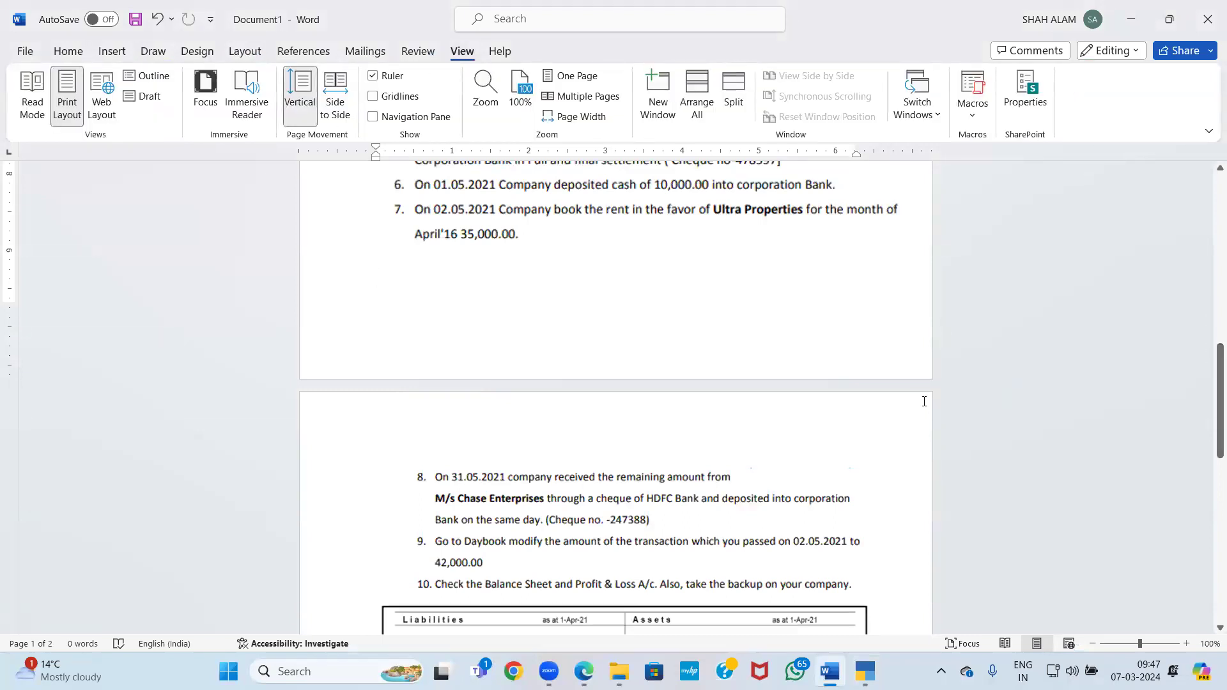
scroll(923, 401, "down", 5)
key("alt+Tab")
key("Down")
key("Down")
key("Return")
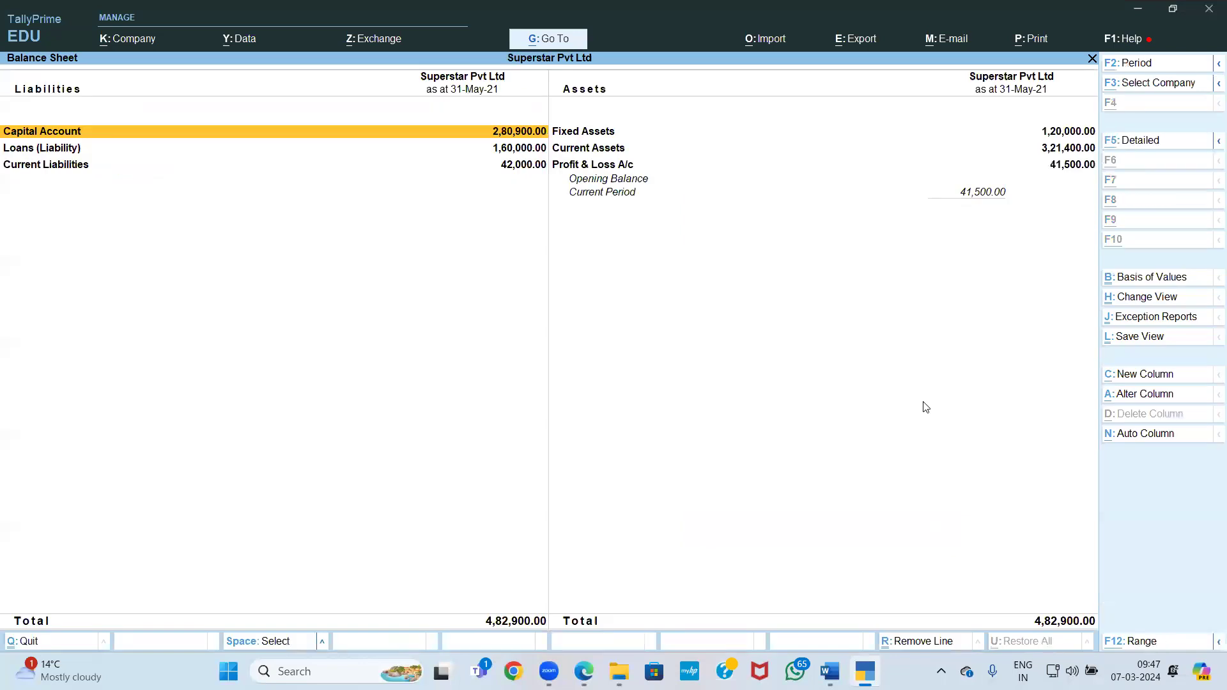
key("alt+F5")
Compare the detailed Balance Sheet's totals and account groups with the expected balance sheet in the Word document
key("alt+Tab")
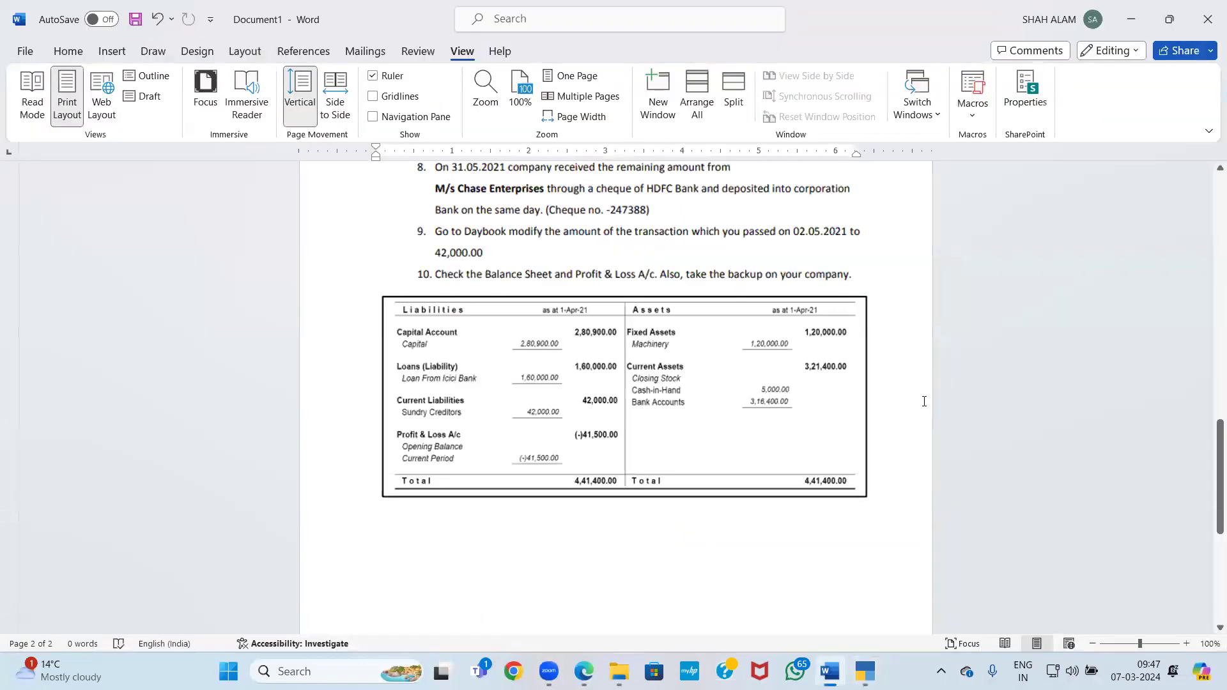
key("alt+Tab")
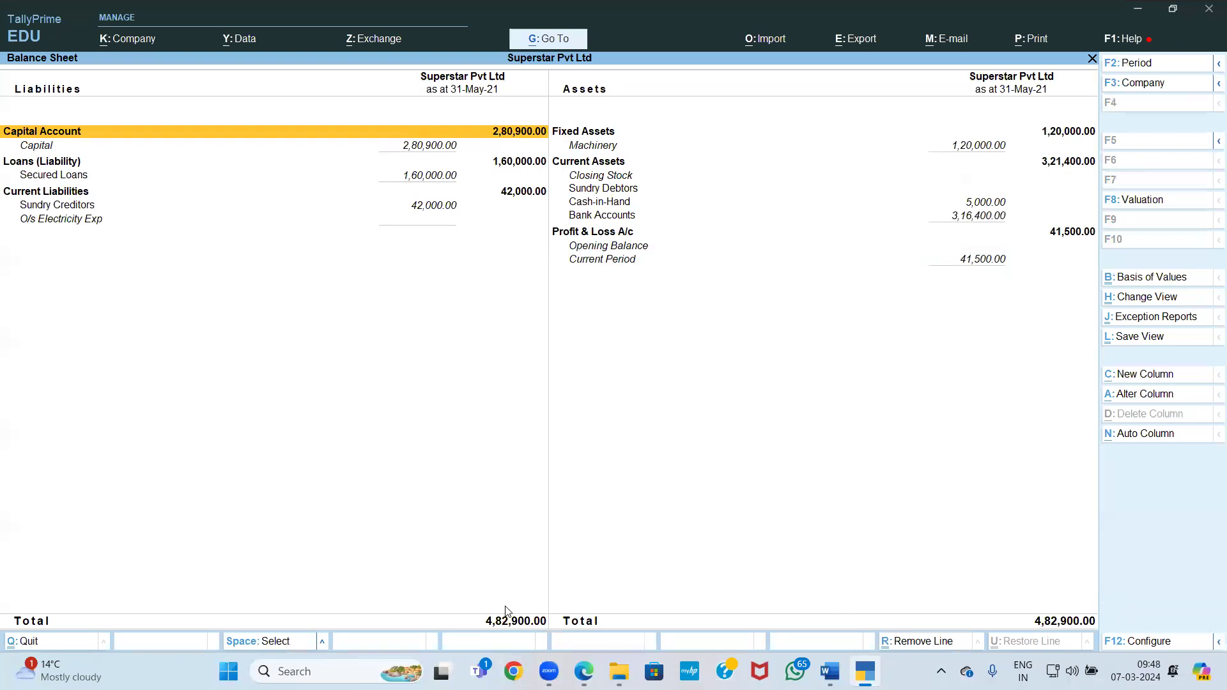
key("alt+Tab")
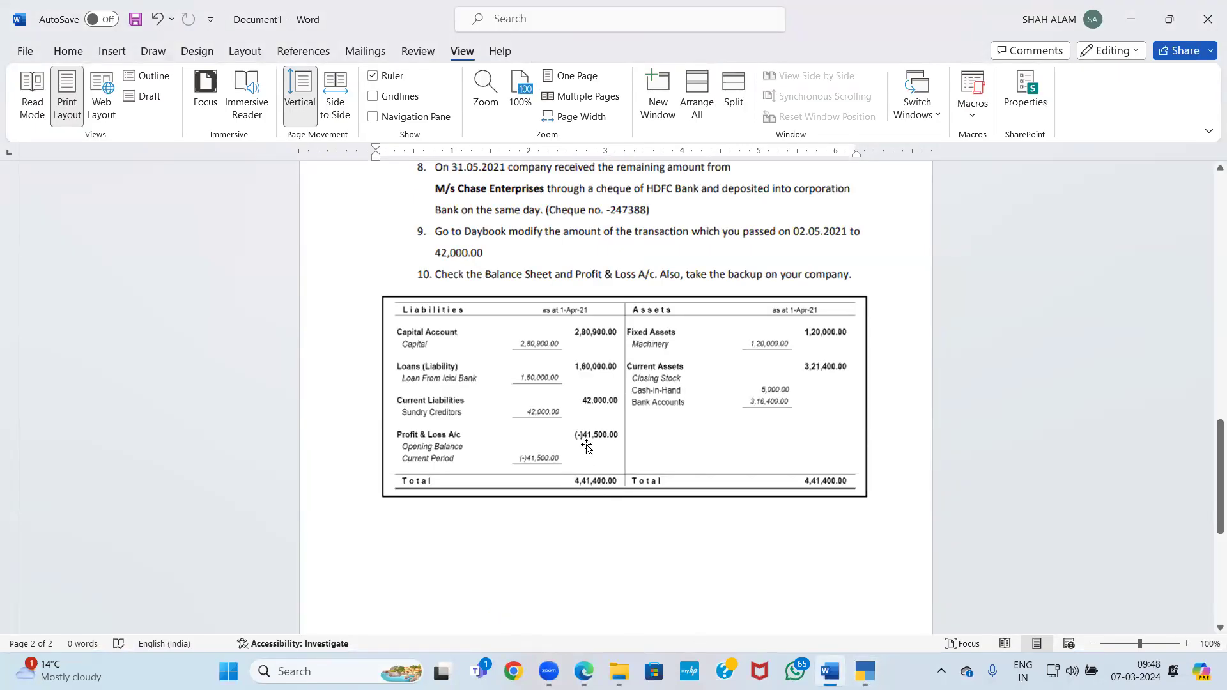
key("alt+Tab")
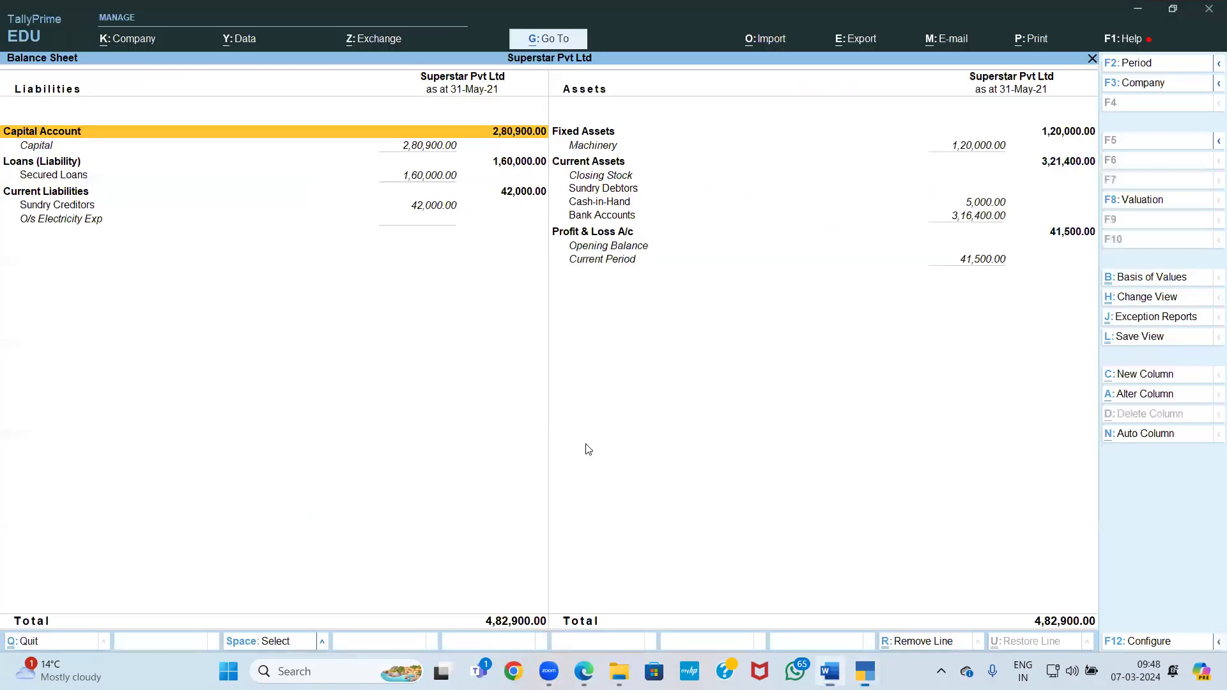
View the Profit & Loss A/c from the Balance Sheet's assets side, then return to the Balance Sheet
key("Right")
key("Down")
key("Down")
key("Down")
key("Down")
key("Down")
key("Down")
key("Down")
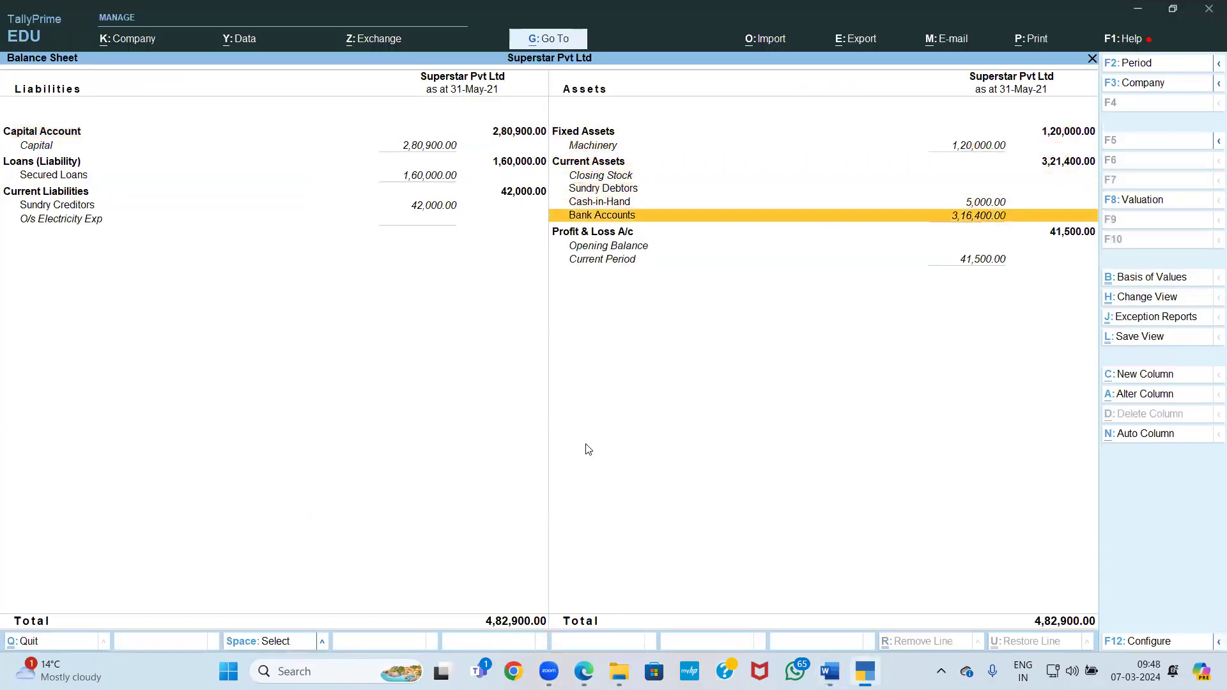
key("Return")
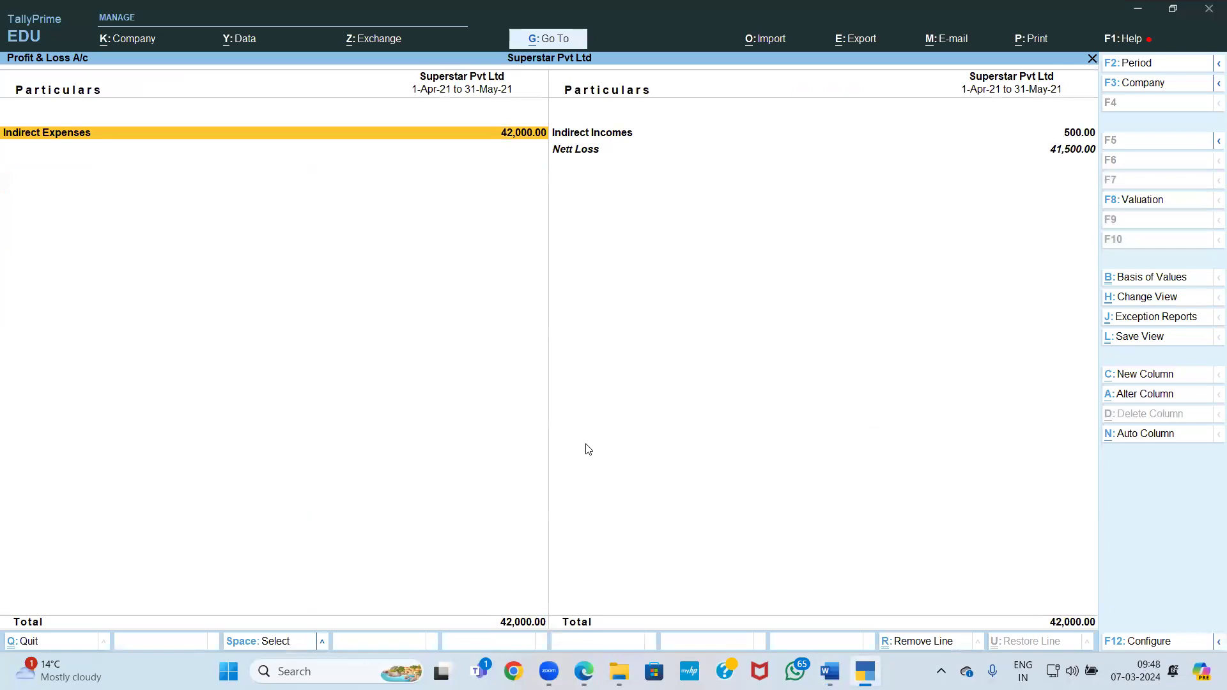
key("Escape")
Check the placement of the Profit & Loss A/c in the Word document's balance sheet against TallyPrime's
key("alt+Tab")
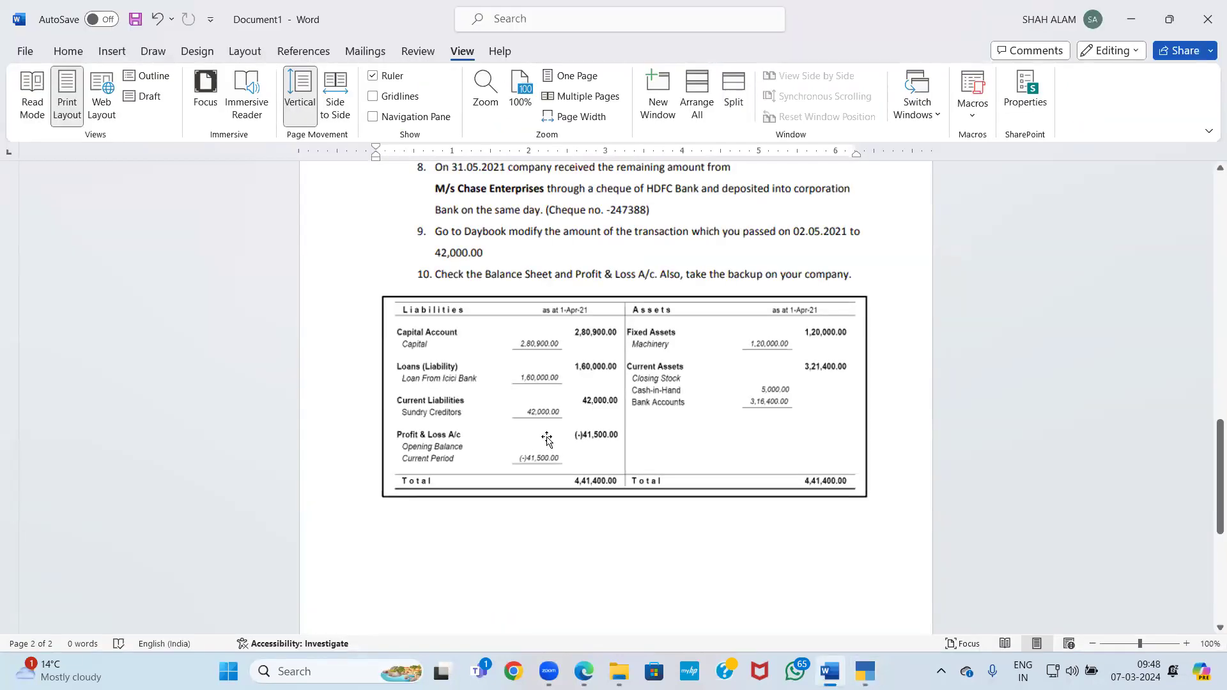
key("alt+Tab")
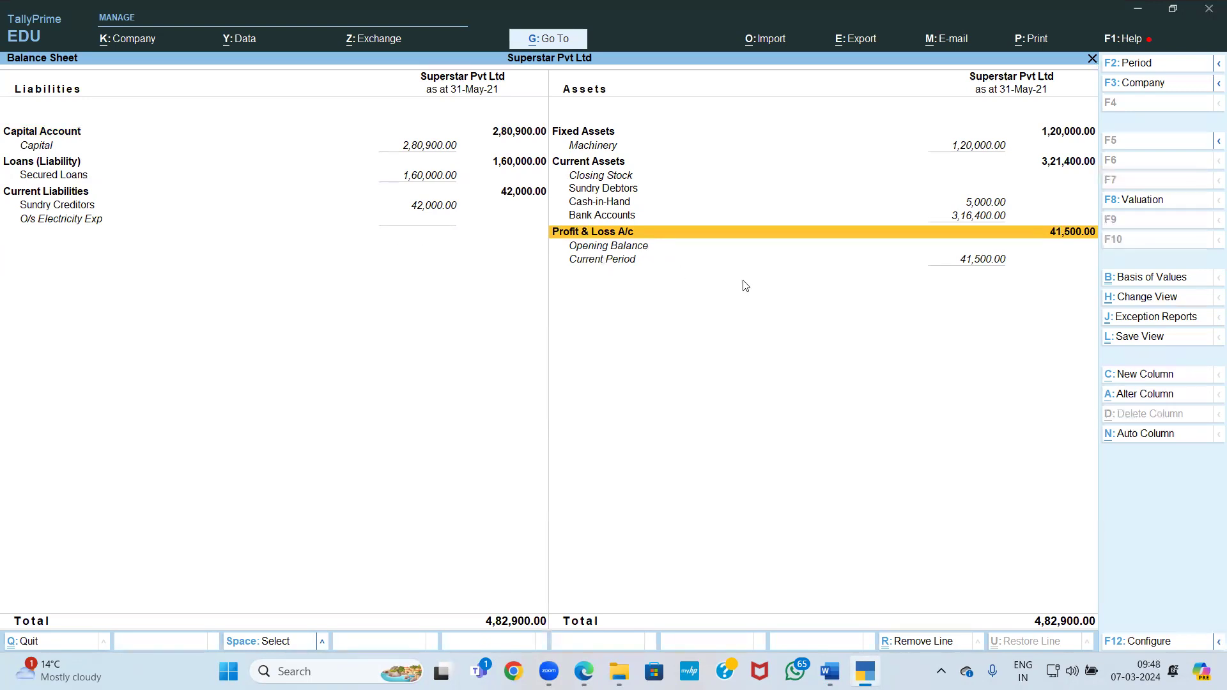
key("alt+Tab")
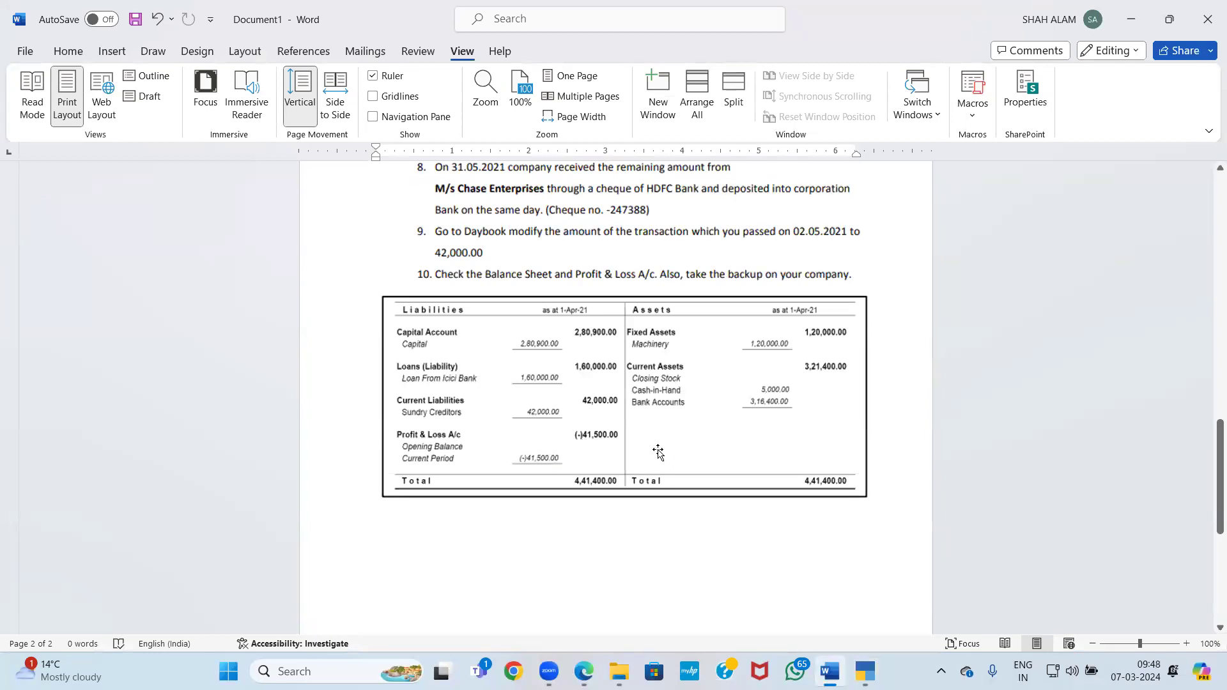
key("alt+Tab")
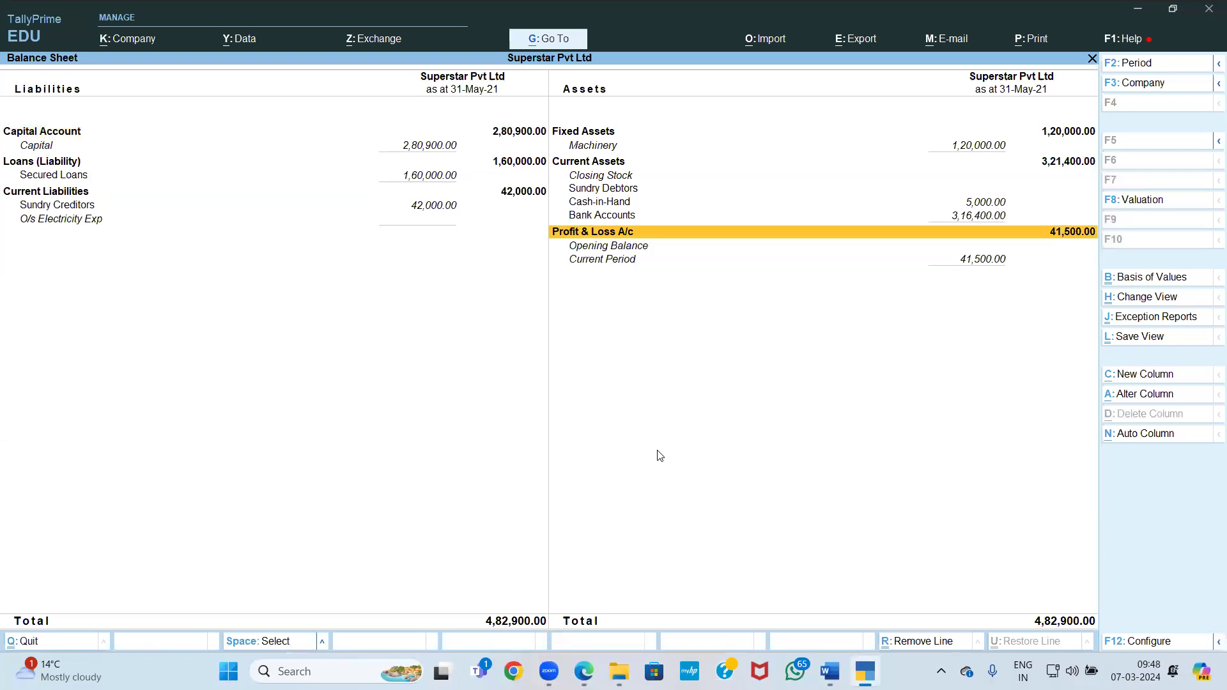
Configure the Balance Sheet by setting Show Loss also under Liabilities to Yes, and accept the configuration
key("F12")
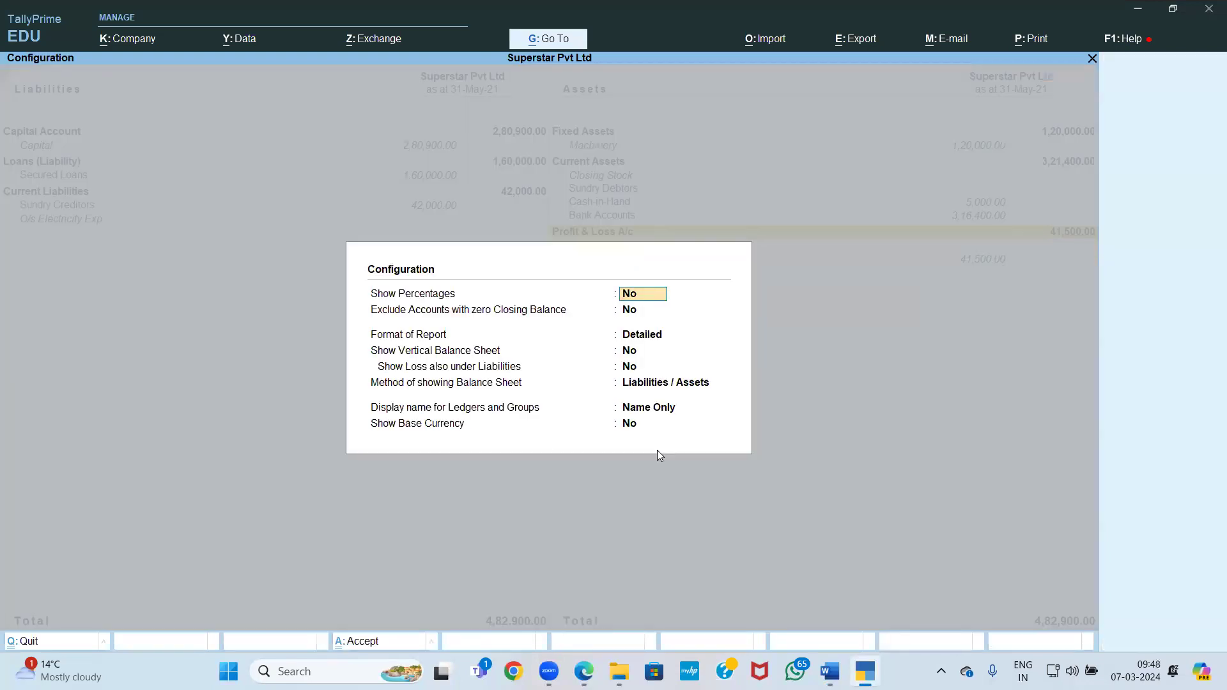
key("Return")
key("Return")
key("Return")
key("Return")
type("y")
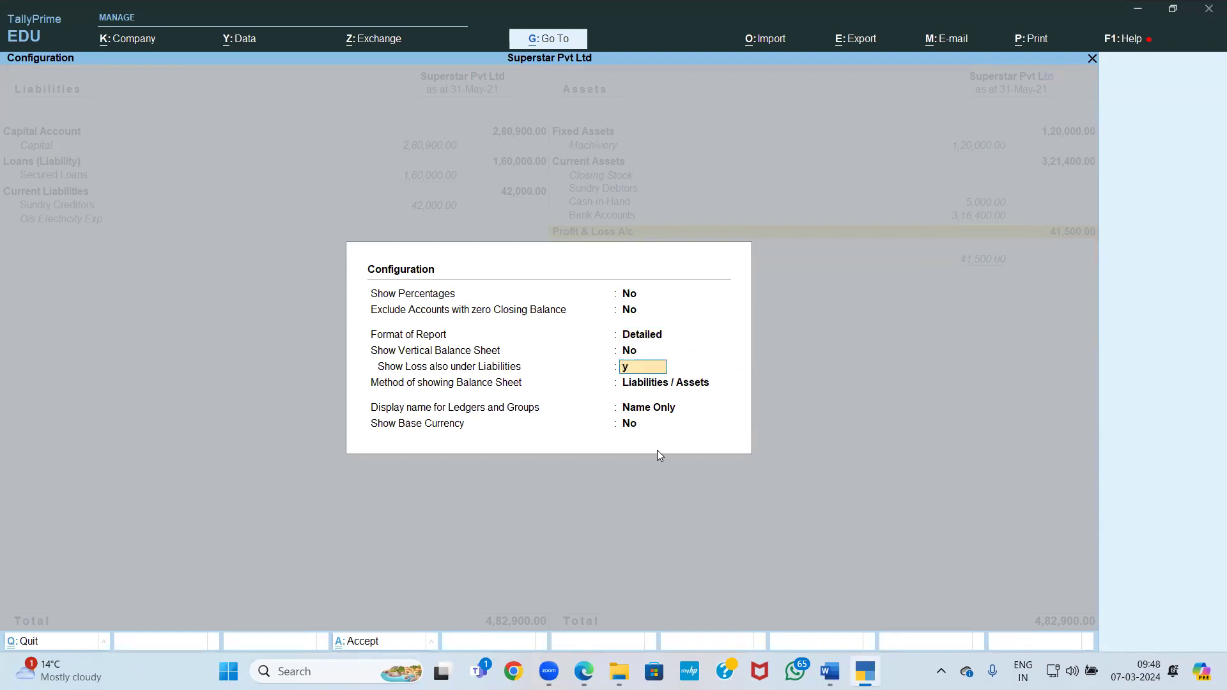
key("Return")
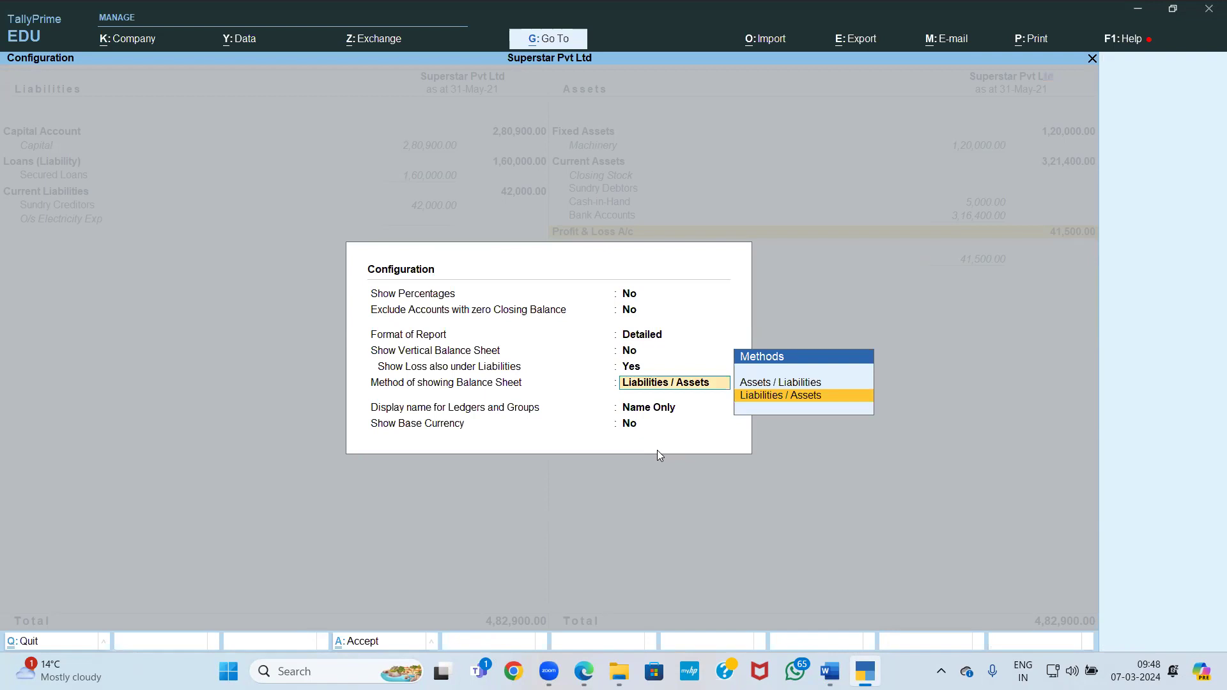
key("ctrl+a")
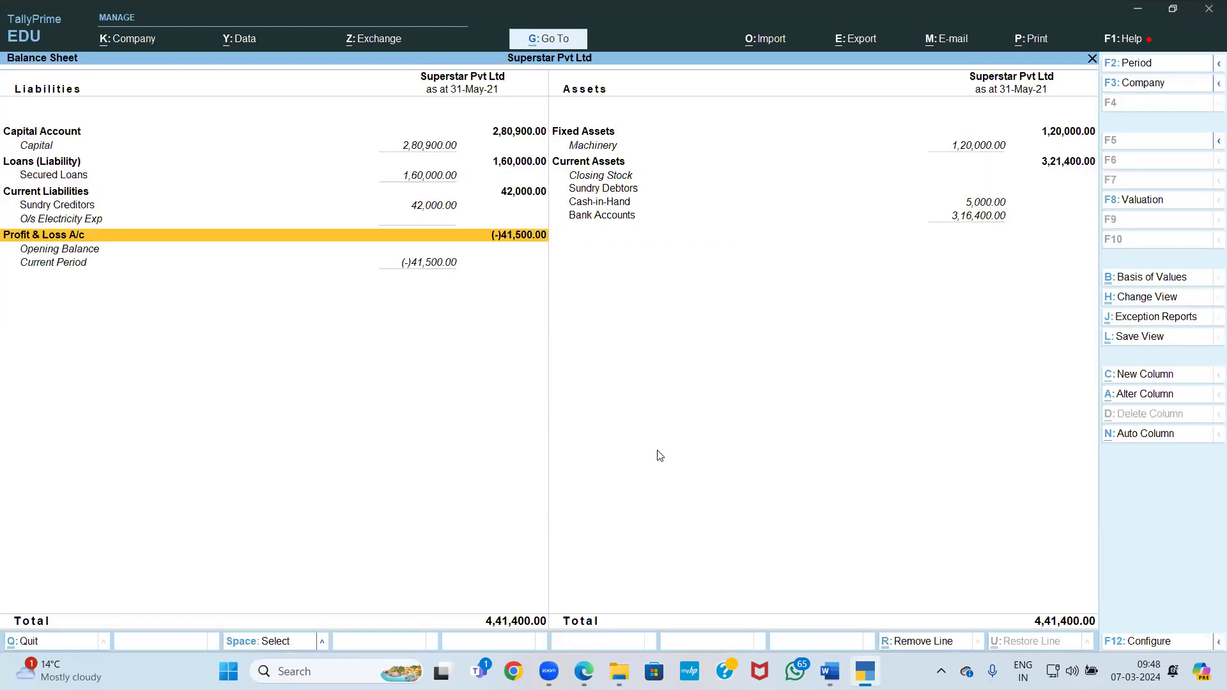
Compare the reconfigured Balance Sheet, including its Profit & Loss A/c and totals, with the Word document's expected balance sheet
key("alt+Tab")
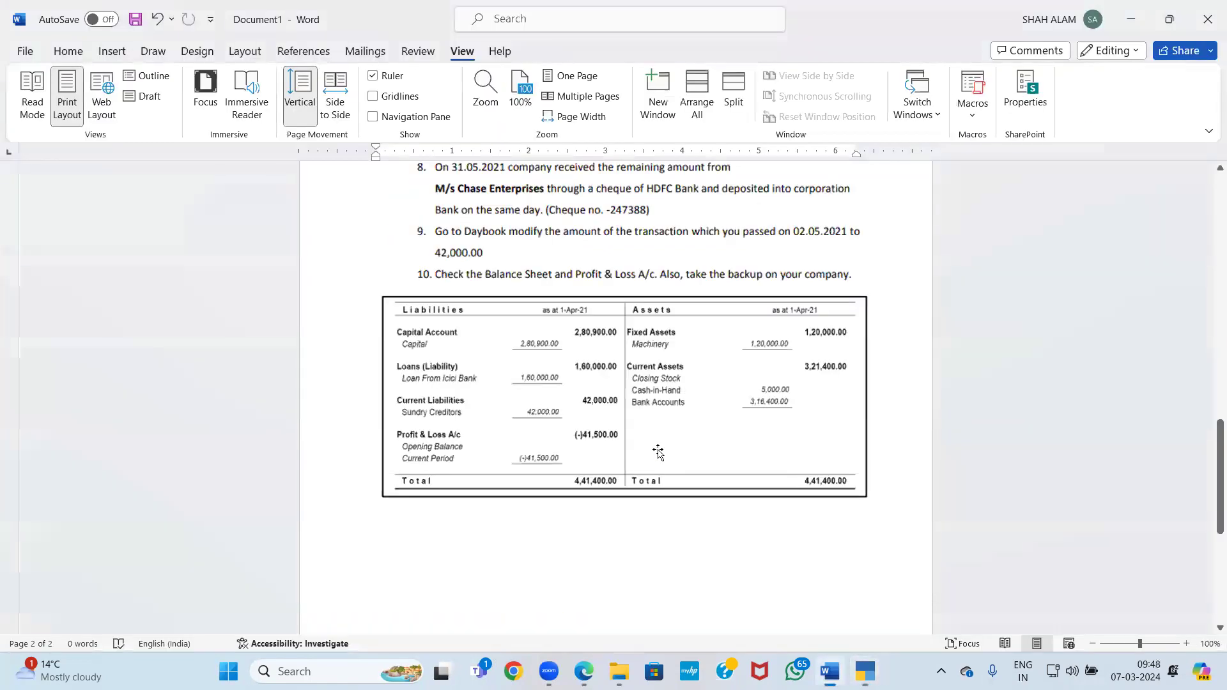
key("alt+Tab")
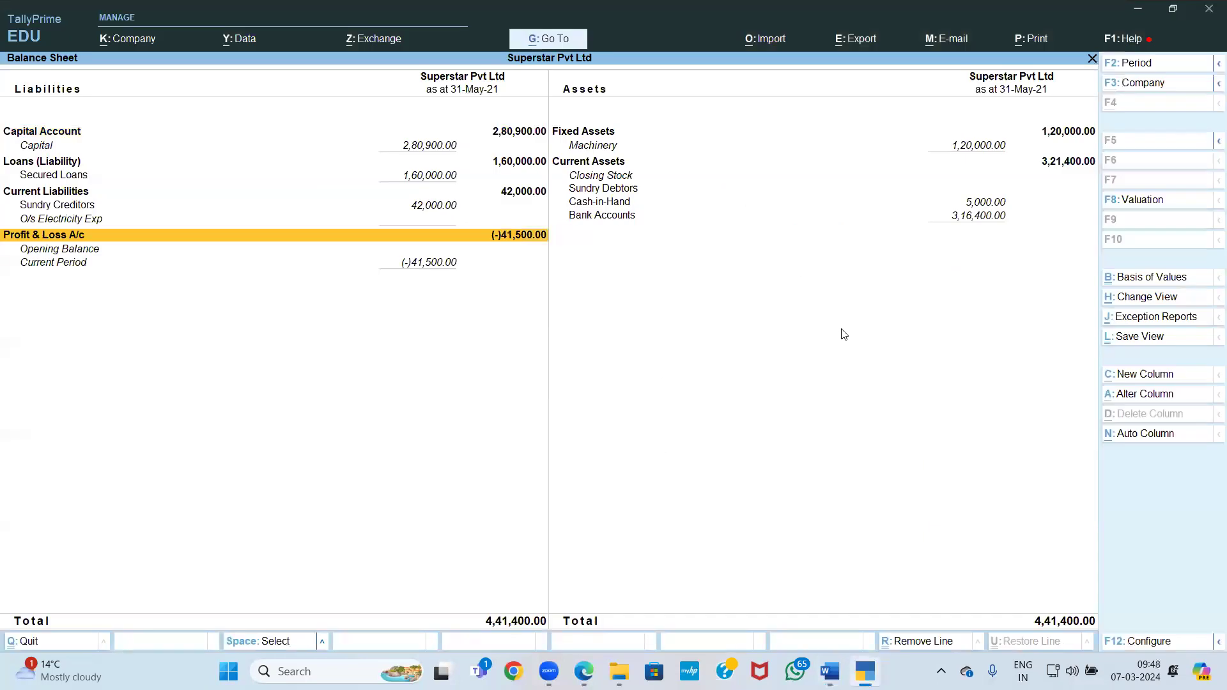
key("alt+Tab")
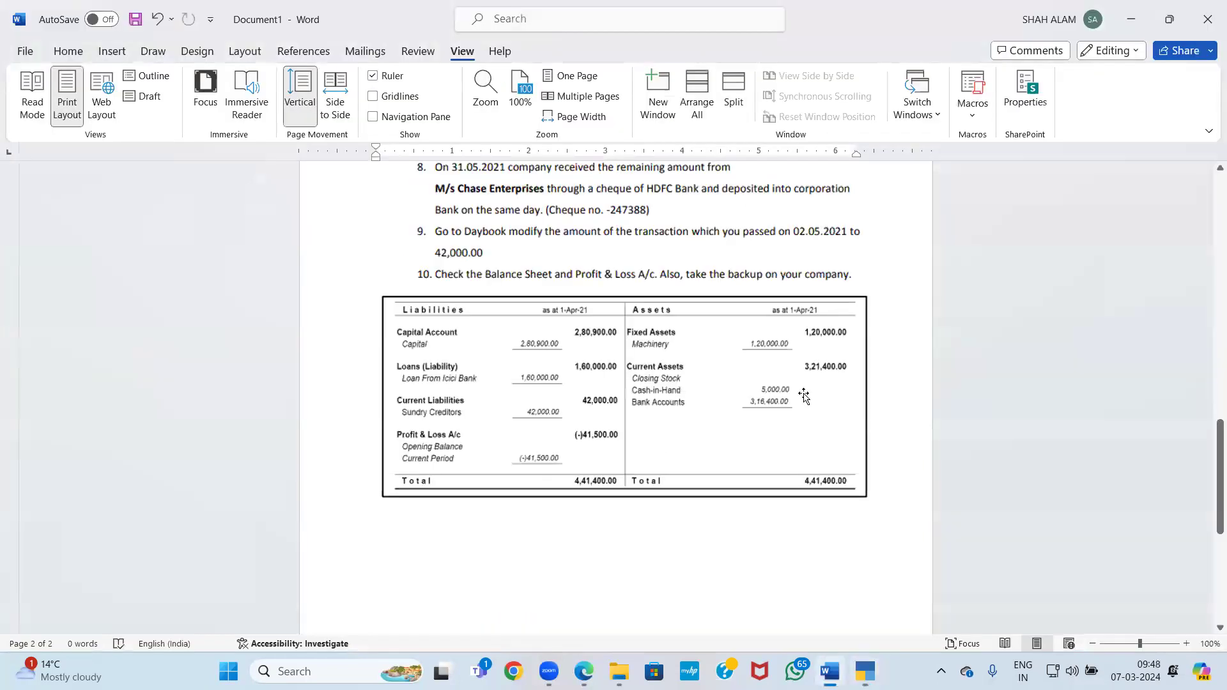
key("alt+Tab")
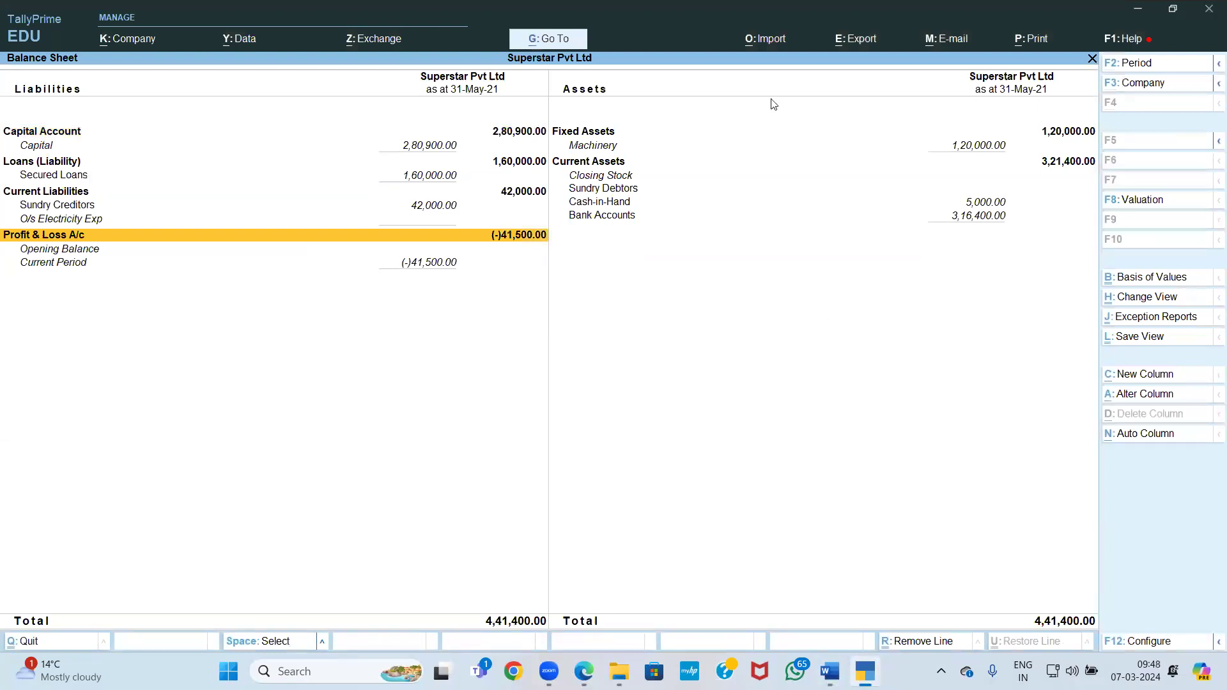
key("alt+Tab")
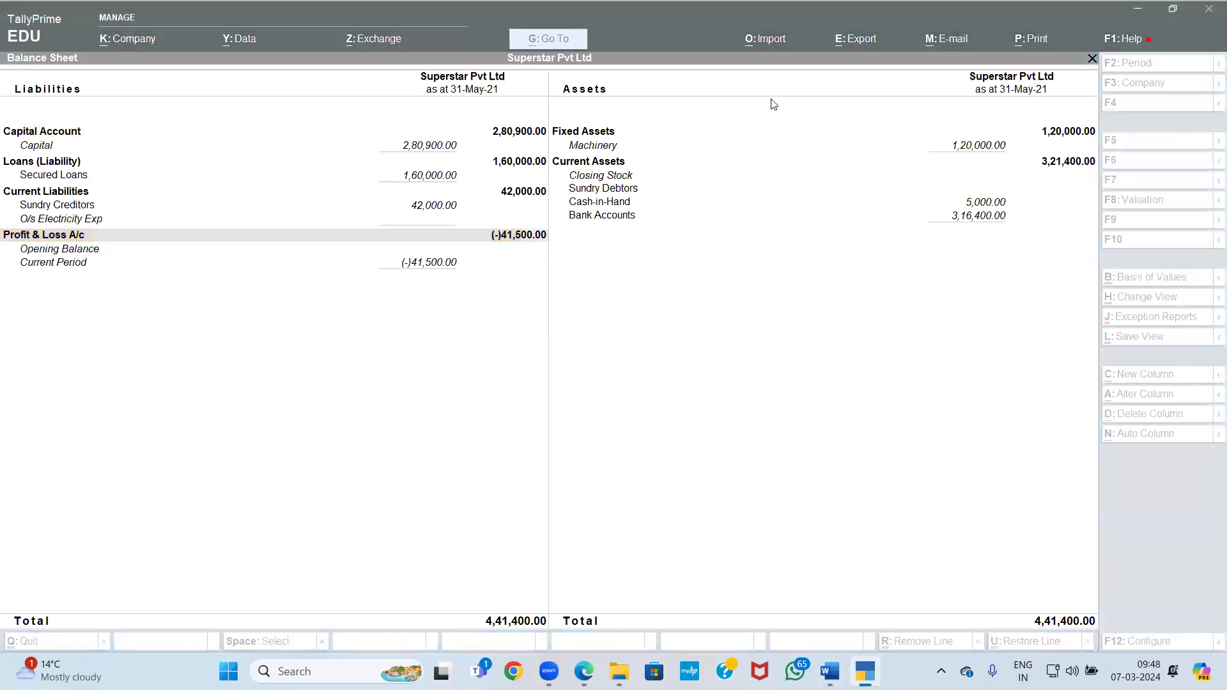